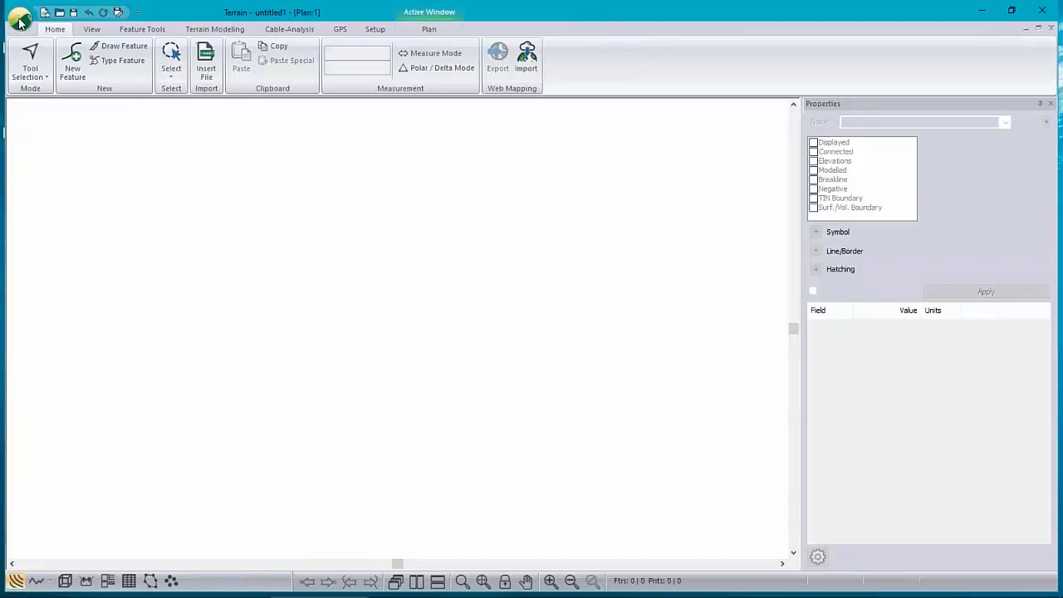
pyautogui.click(20, 18)
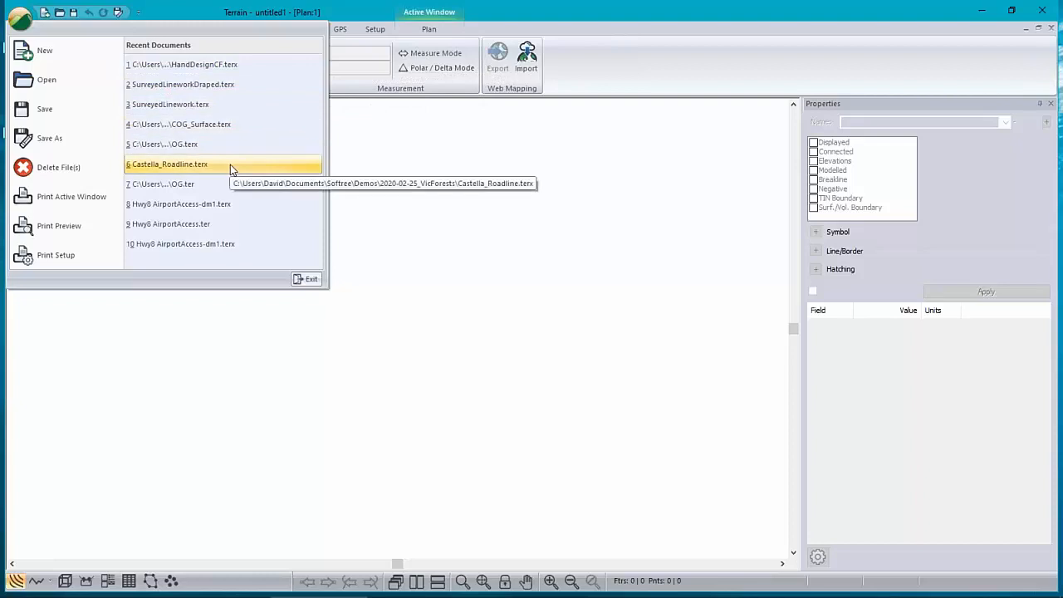
pyautogui.click(197, 86)
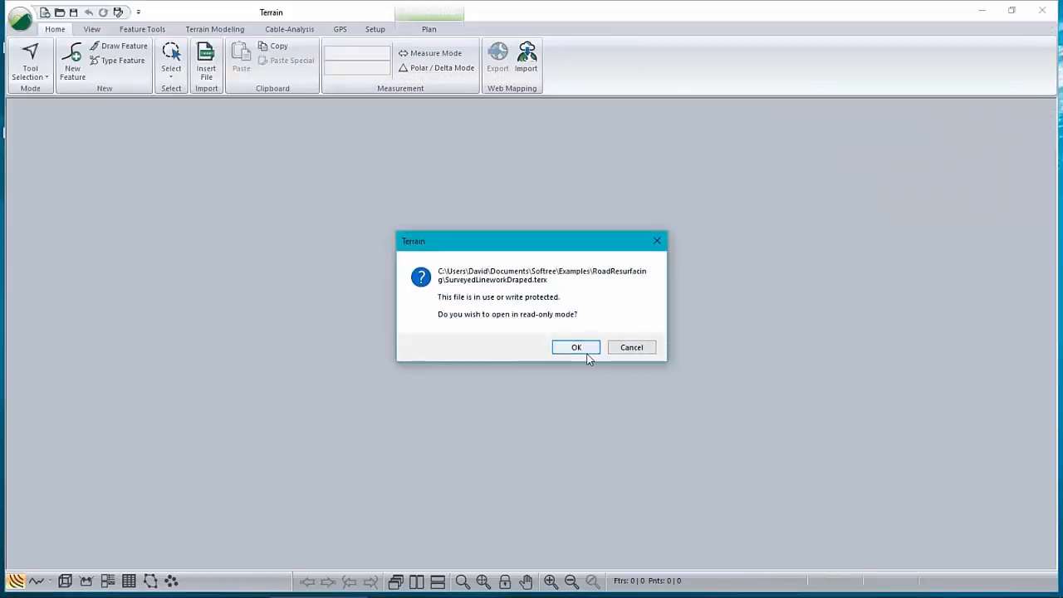
pyautogui.click(650, 348)
pyautogui.click(1045, 11)
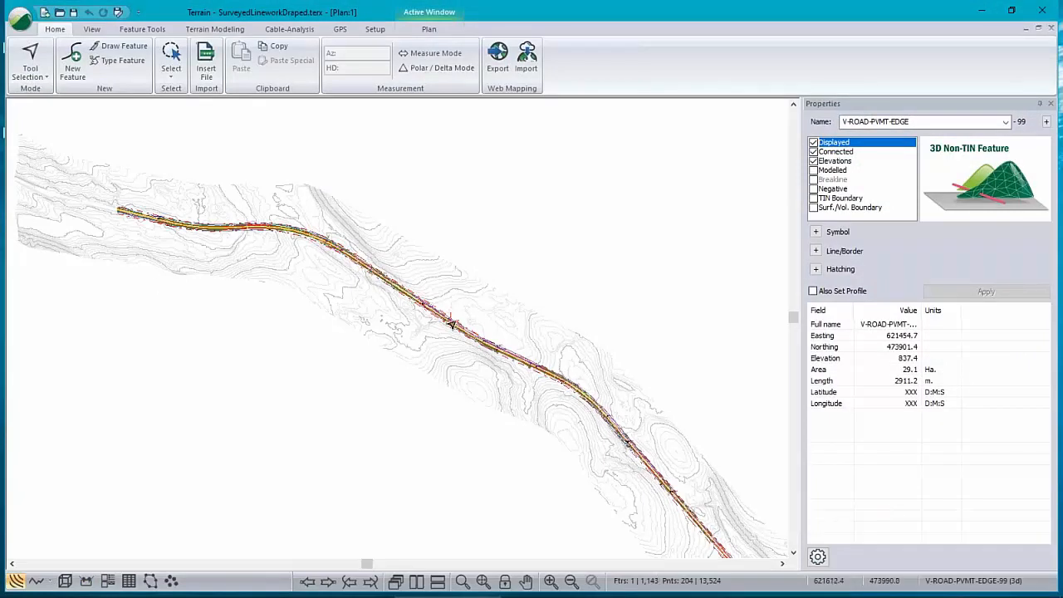
# Step: Inspect the names and properties of the broken marking, white marking and pavement edge lines along the middle of the road
pyautogui.scroll(2, 450, 324)
pyautogui.scroll(2, 451, 324)
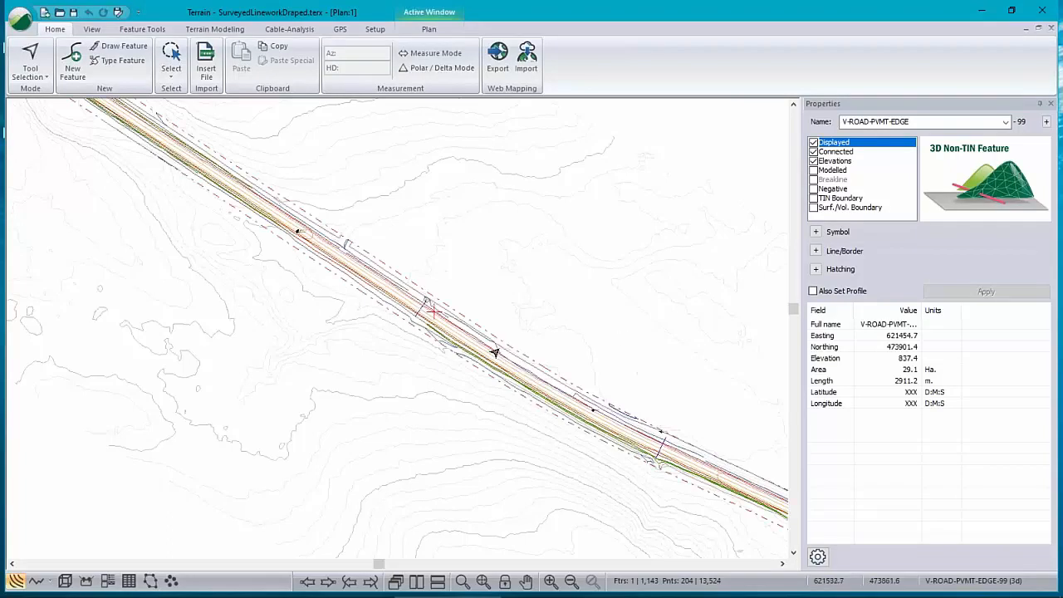
pyautogui.scroll(2, 450, 347)
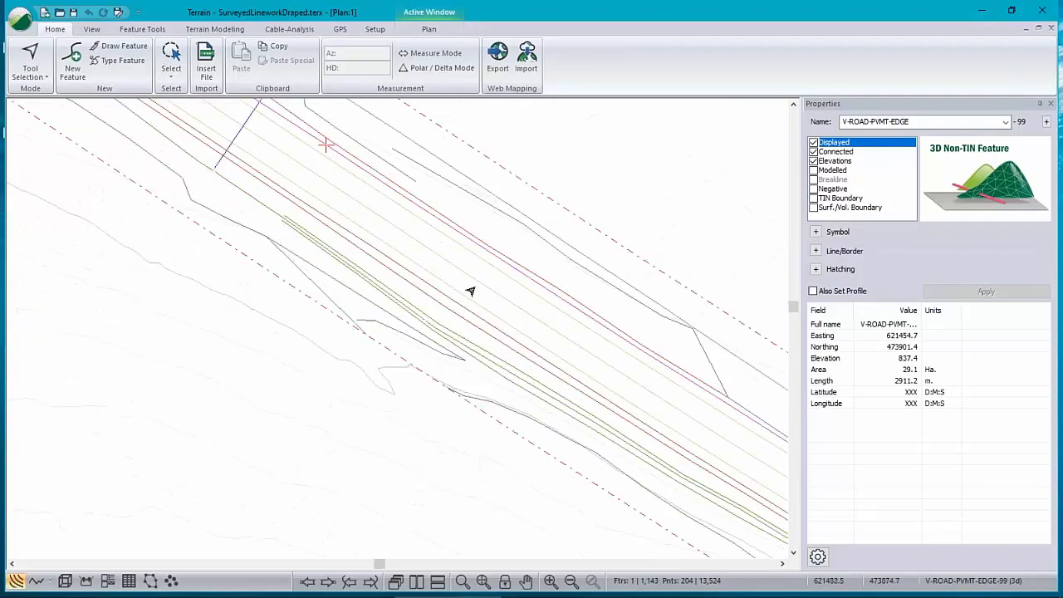
pyautogui.click(466, 273)
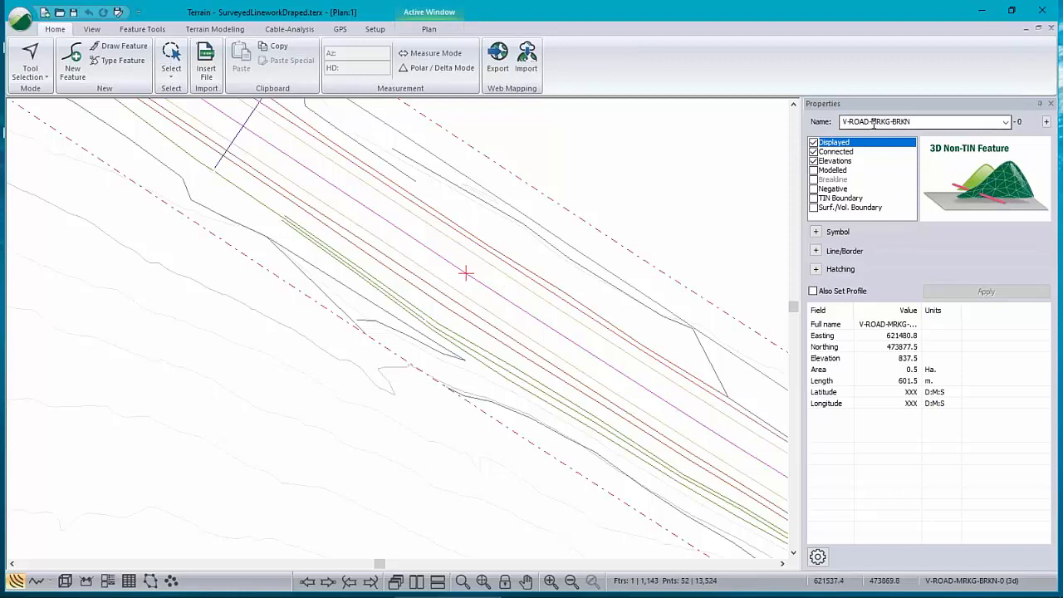
pyautogui.click(479, 258)
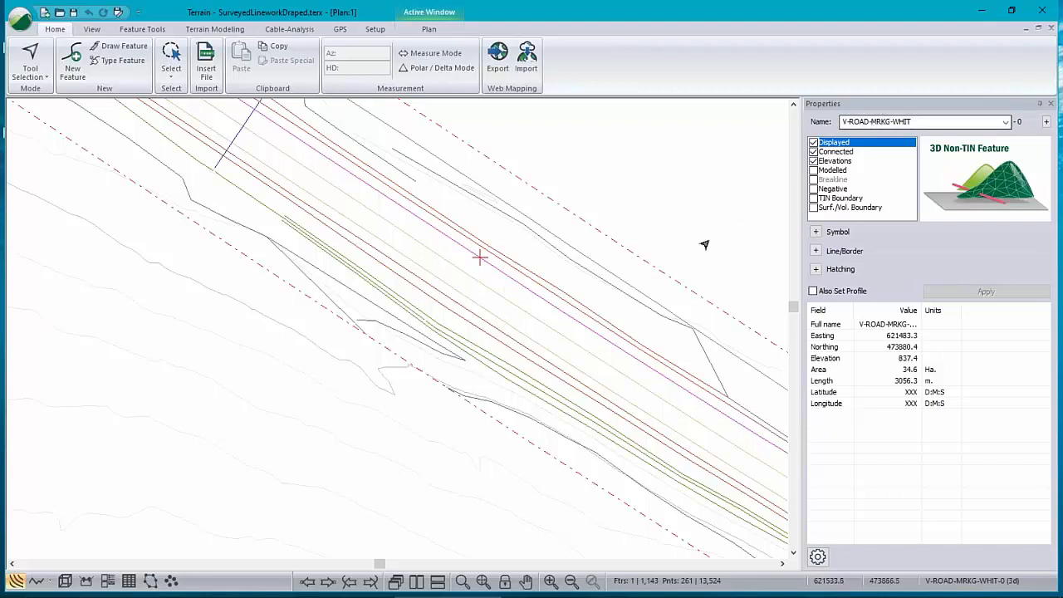
pyautogui.click(486, 249)
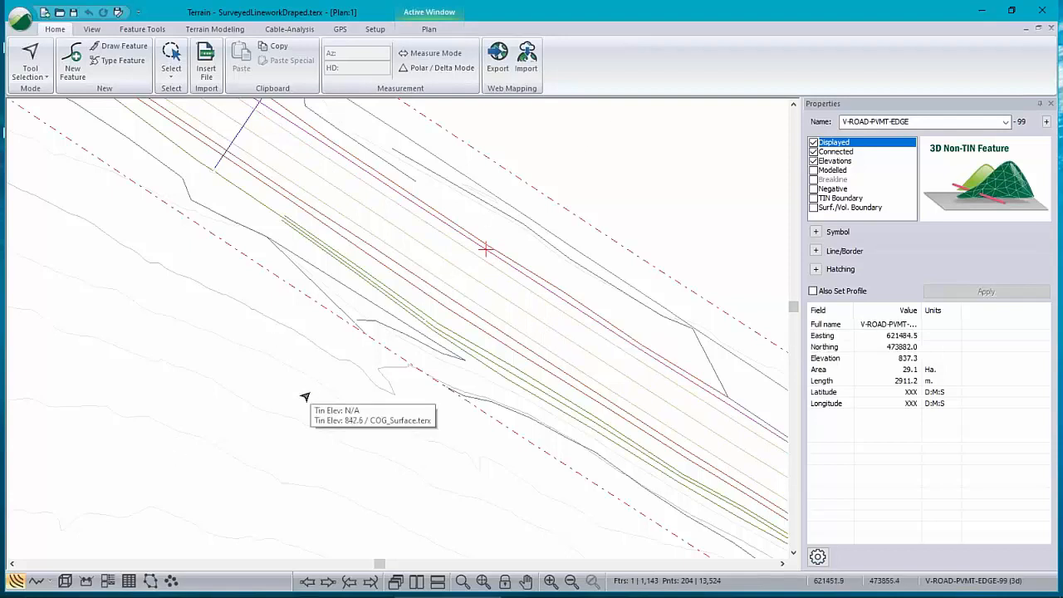
pyautogui.scroll(-5, 474, 322)
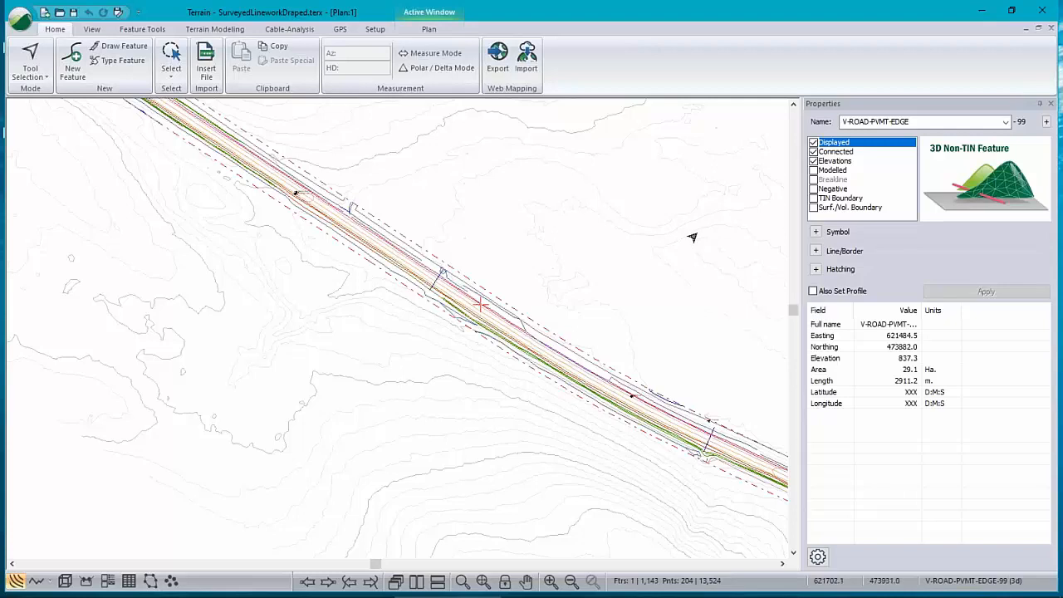
# Step: Open the Location module and start a new design
pyautogui.click(376, 29)
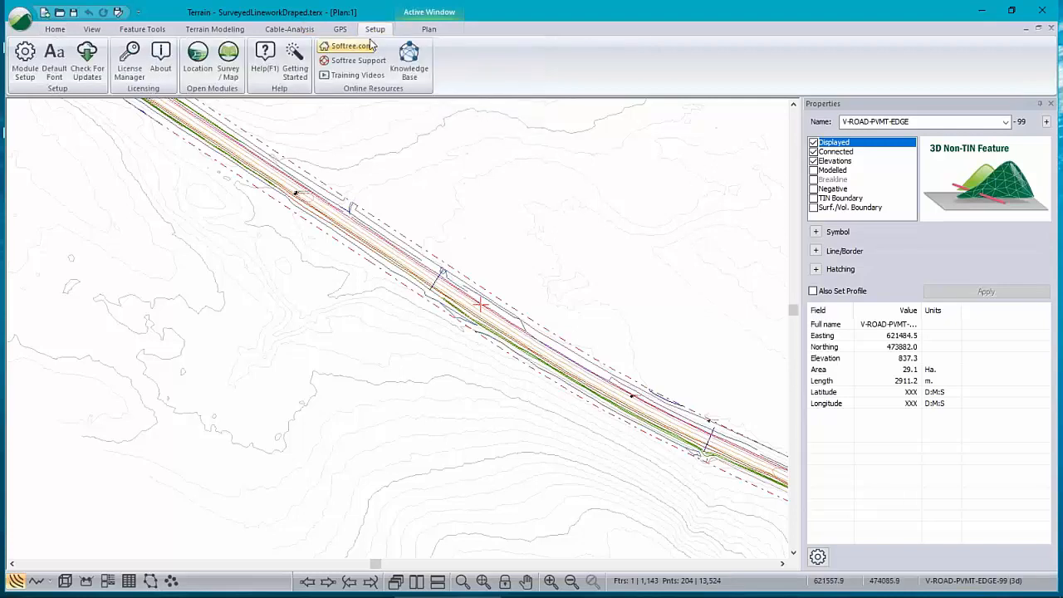
pyautogui.moveTo(601, 357)
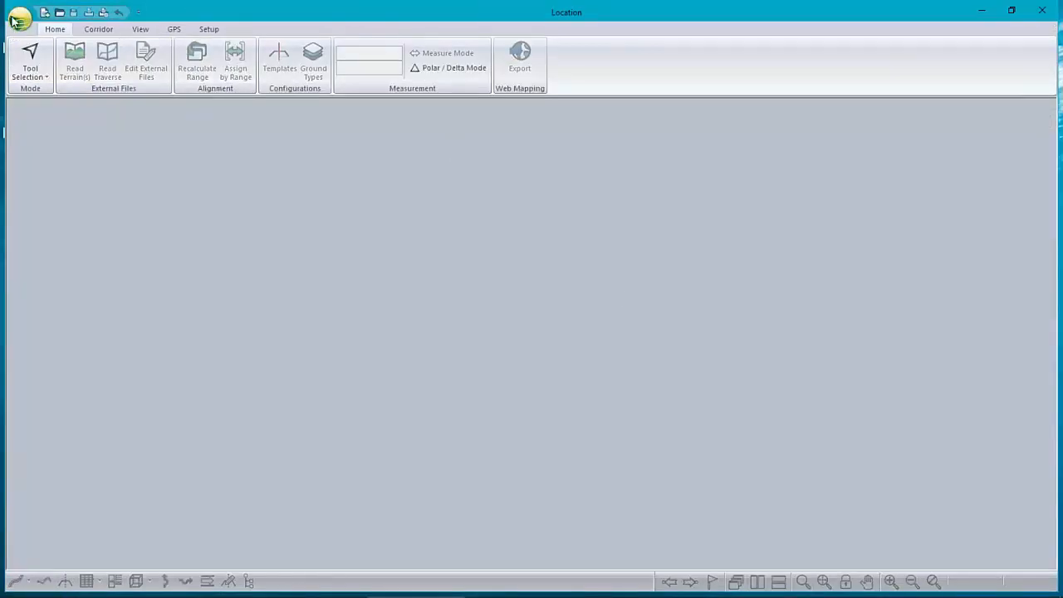
pyautogui.click(15, 18)
pyautogui.click(52, 50)
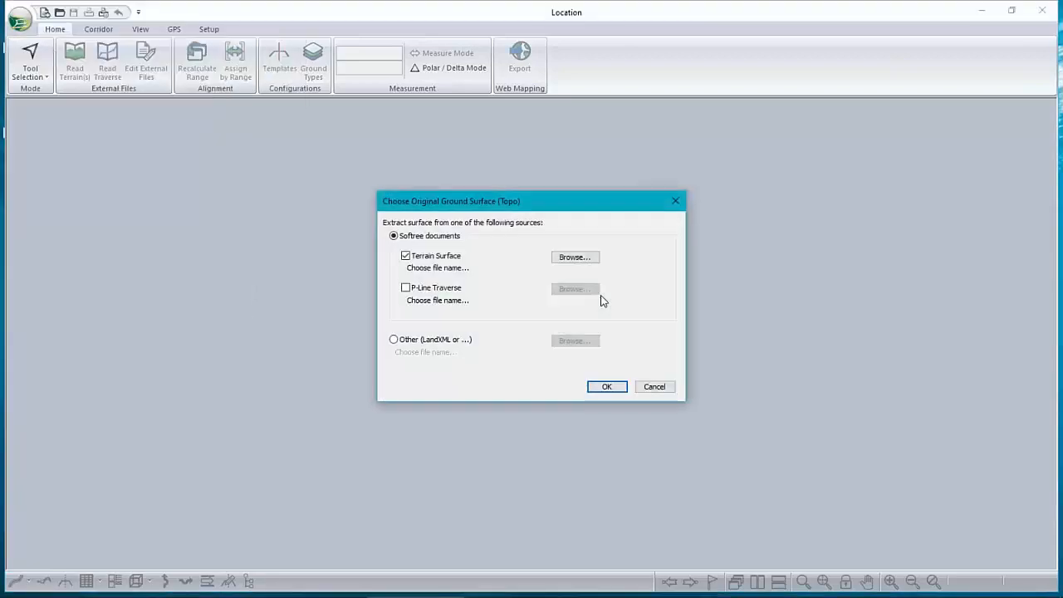
# Step: Use COG_Surface.terx from the Softree Examples RoadResurfacing folder as the original ground terrain surface
pyautogui.click(575, 258)
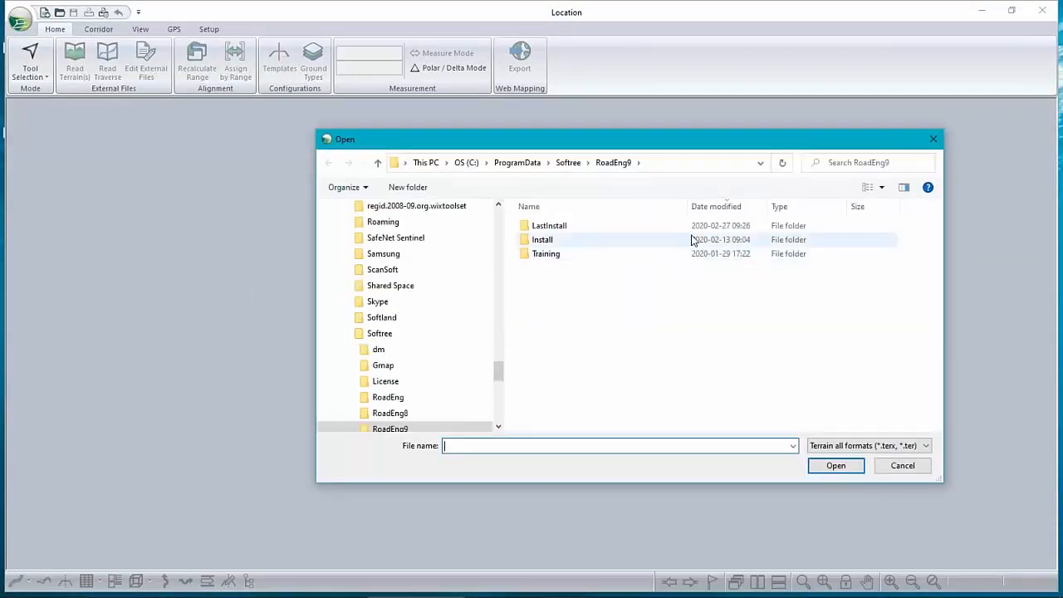
pyautogui.scroll(15, 498, 349)
pyautogui.click(458, 213)
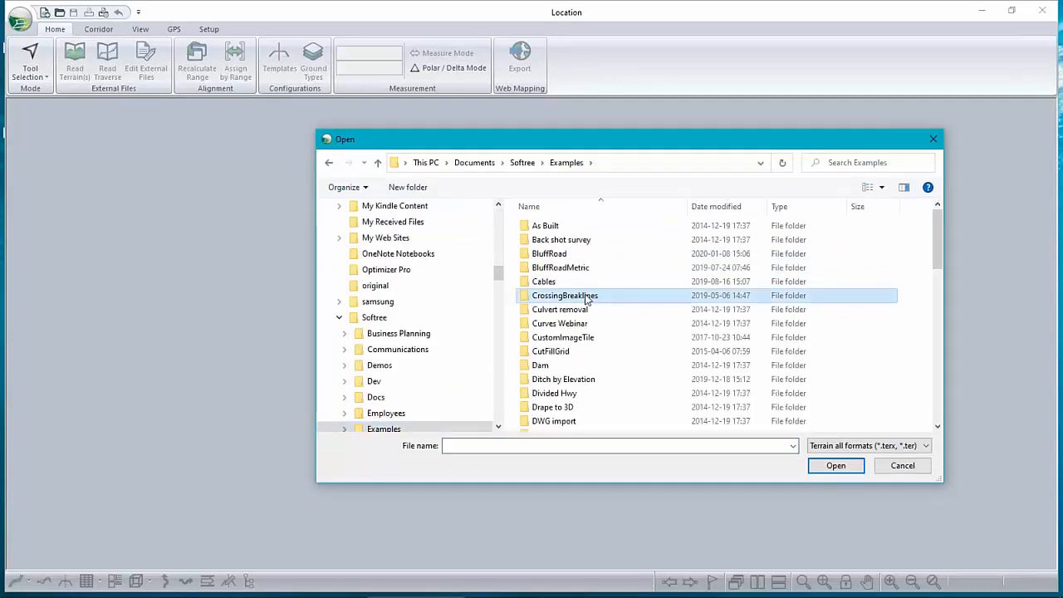
pyautogui.scroll(-10, 586, 299)
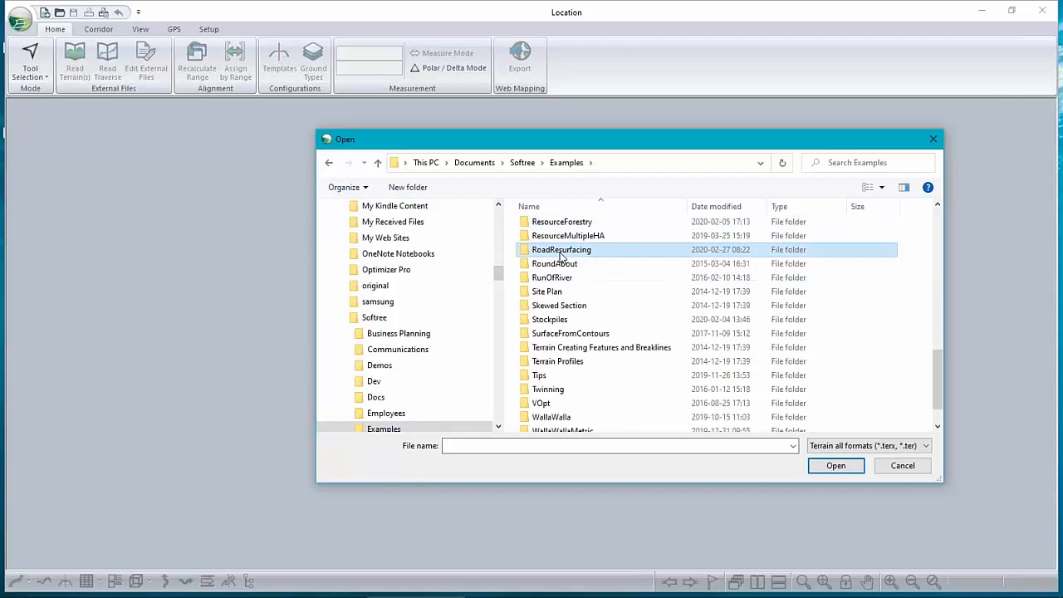
pyautogui.doubleClick(582, 248)
pyautogui.click(587, 253)
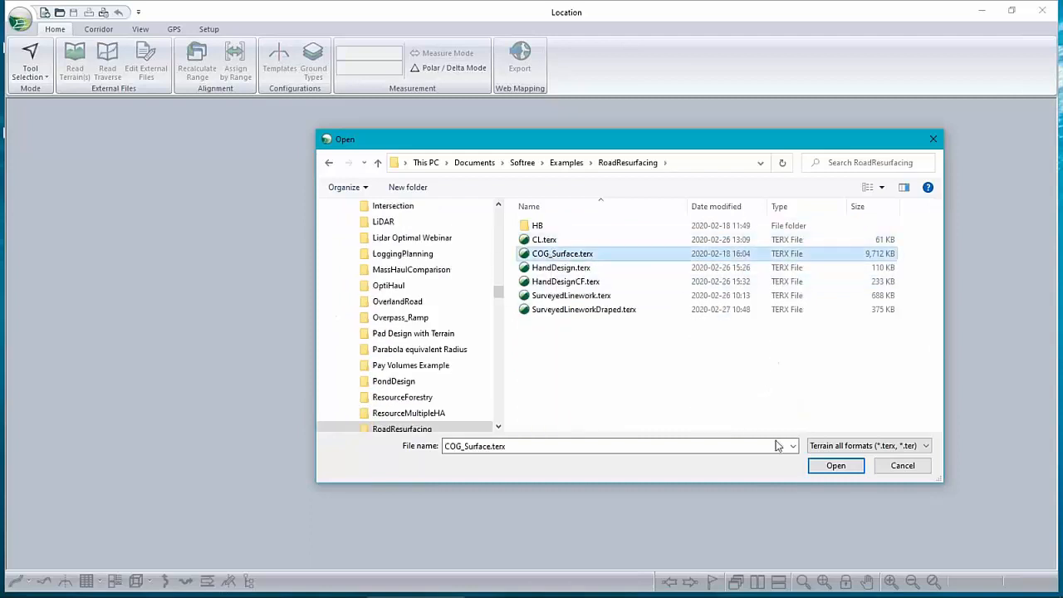
pyautogui.click(839, 465)
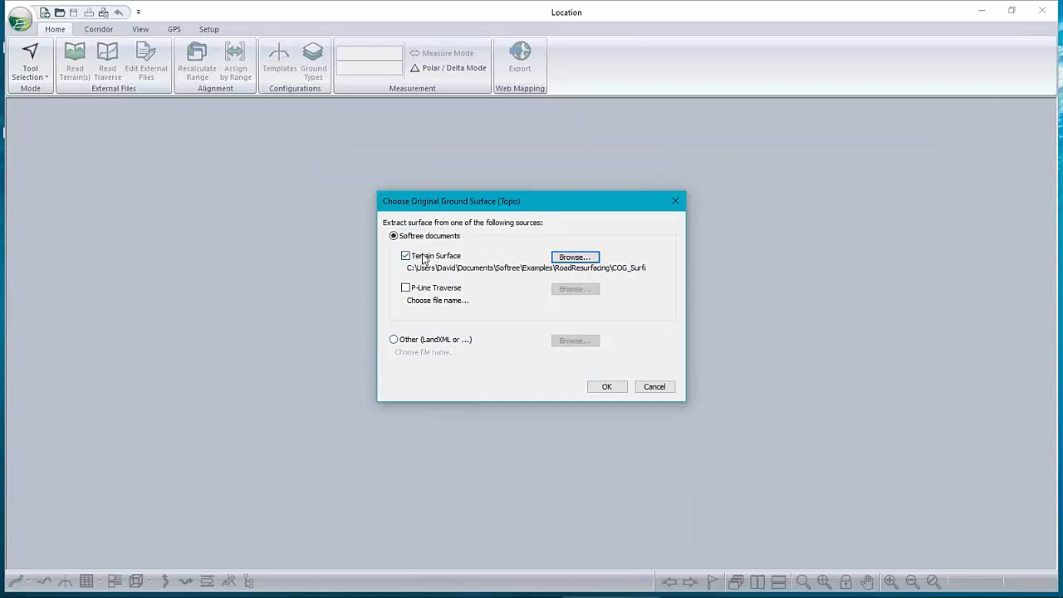
pyautogui.click(615, 389)
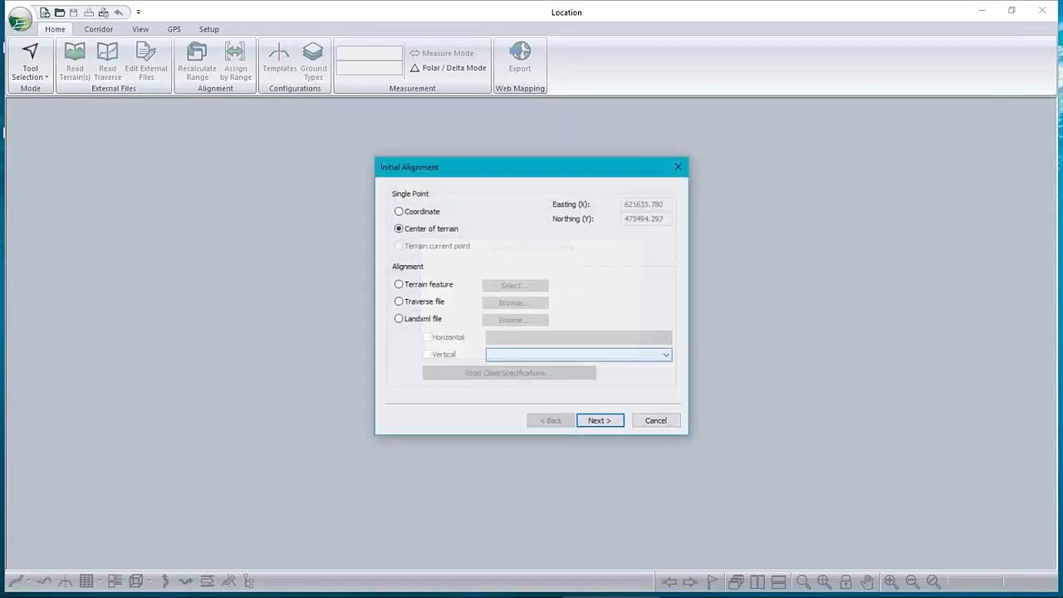
# Step: Load the initial alignment from the LandXML file Alignments_2.xml in the RoadResurfacing folder
pyautogui.click(431, 323)
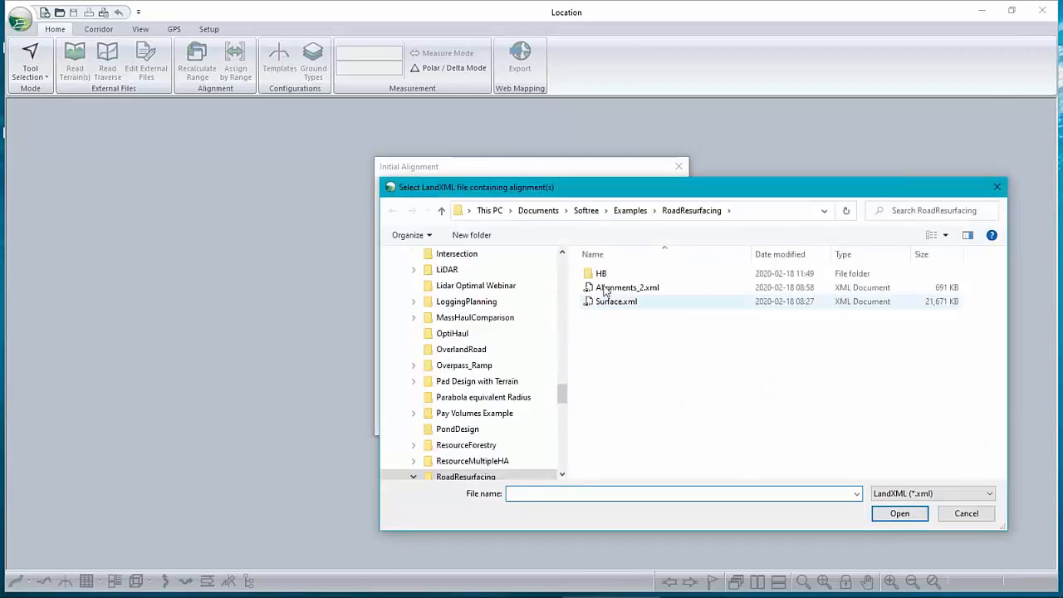
pyautogui.click(631, 288)
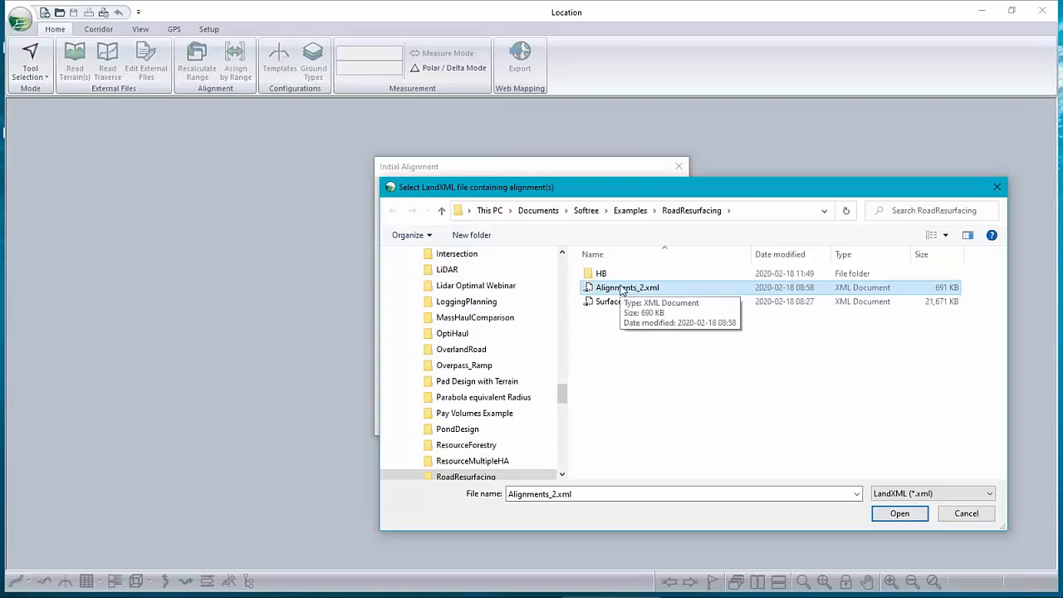
pyautogui.click(899, 513)
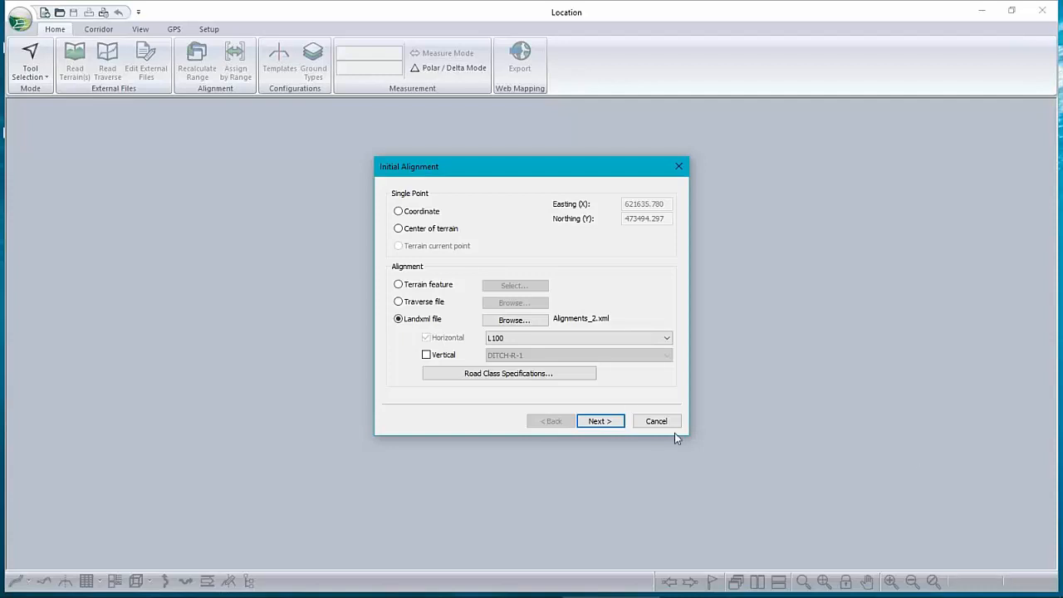
pyautogui.click(426, 355)
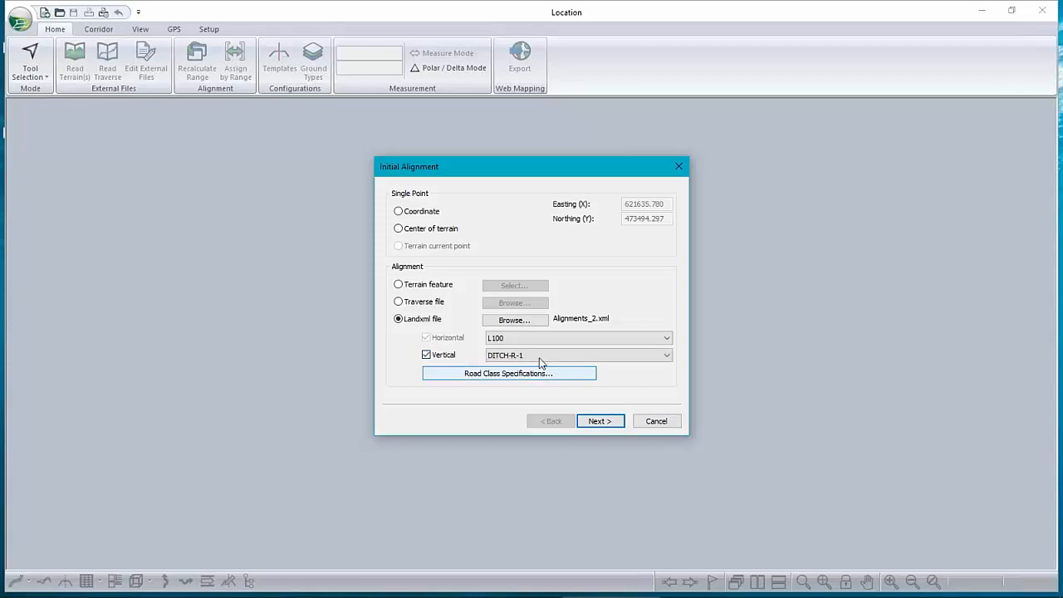
pyautogui.click(542, 357)
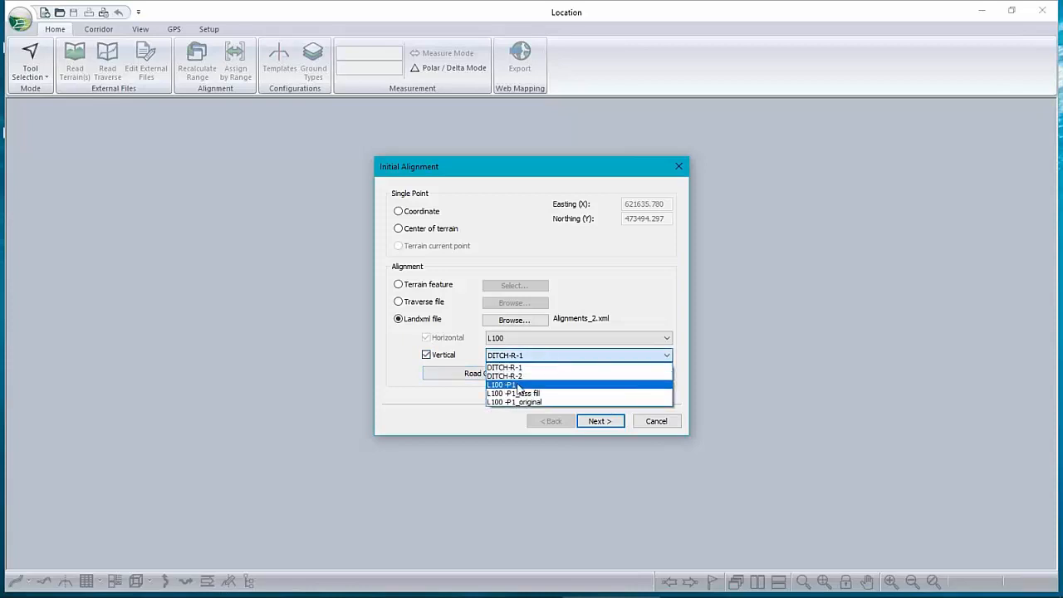
pyautogui.click(581, 386)
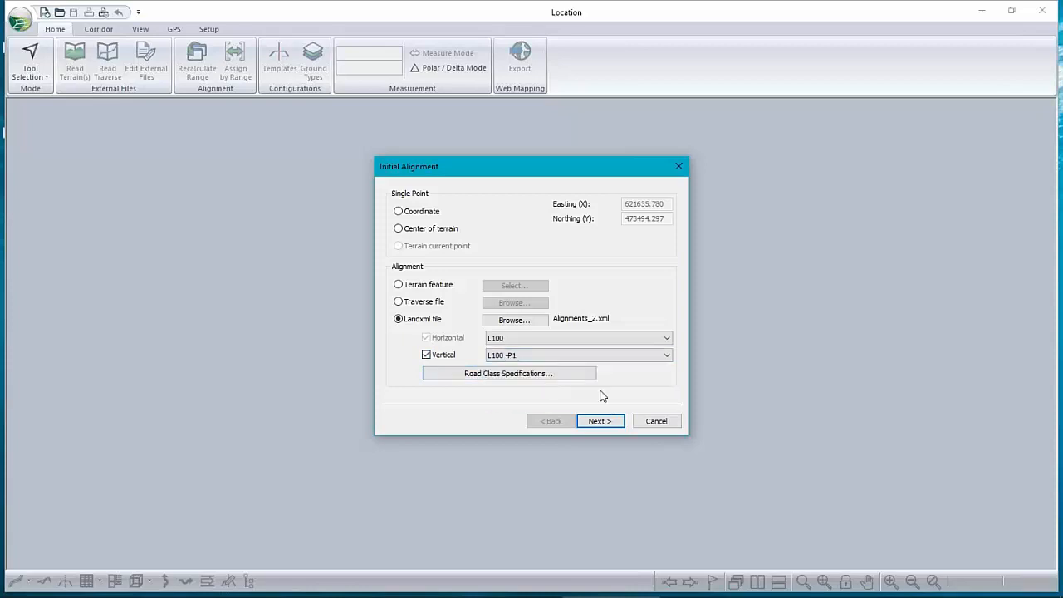
pyautogui.click(426, 355)
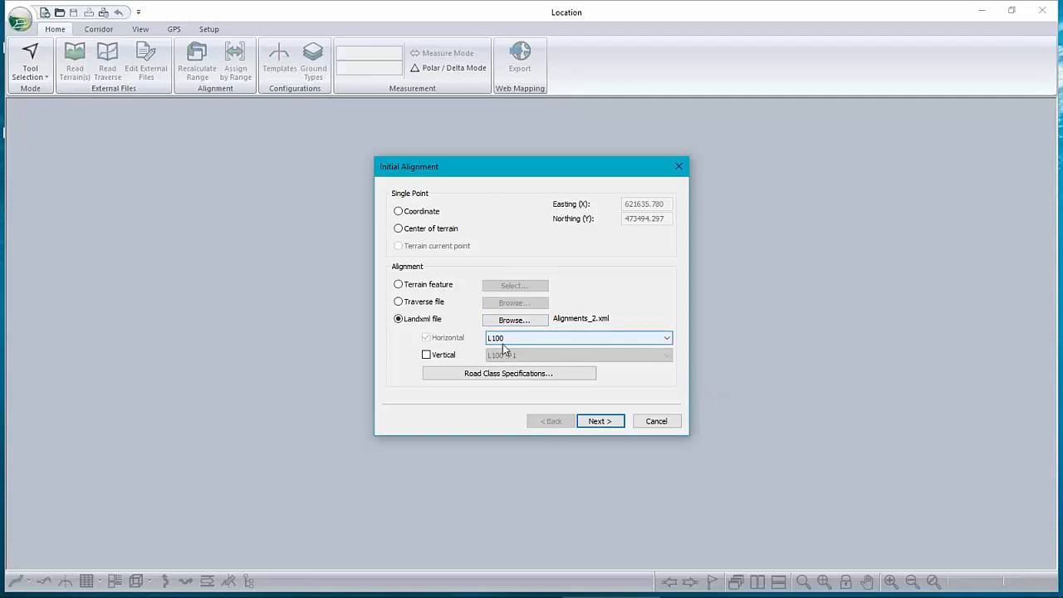
# Step: Finish creating the new design with only the horizontal alignment L100
pyautogui.click(602, 421)
pyautogui.click(494, 208)
pyautogui.click(601, 422)
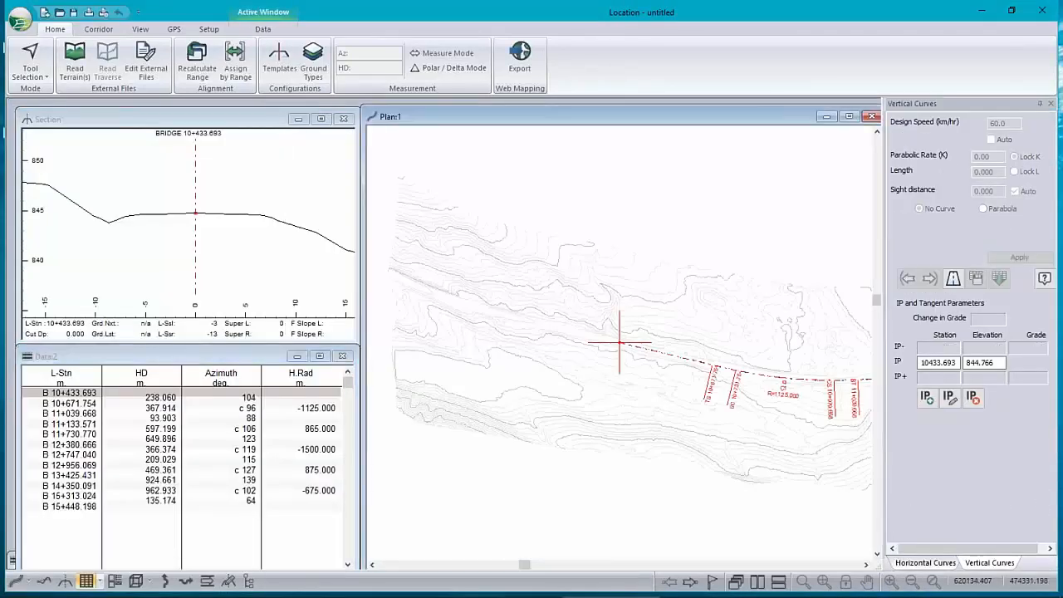
# Step: Add SurveyedLineworkDraped.terx to the plan window's background display files
pyautogui.moveTo(805, 413); pyautogui.dragTo(439, 427, button='middle')
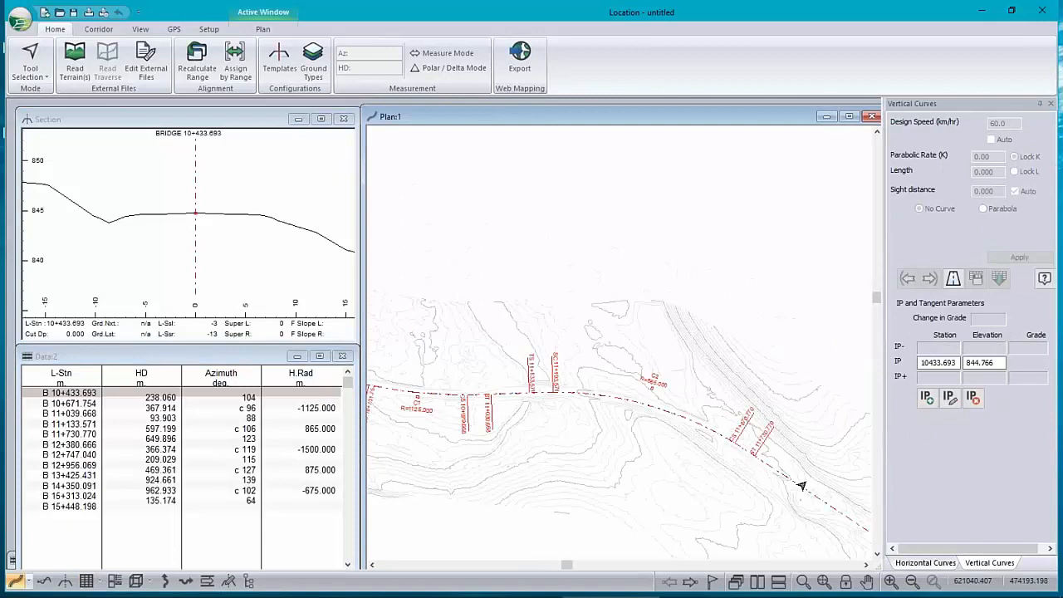
pyautogui.moveTo(801, 486)
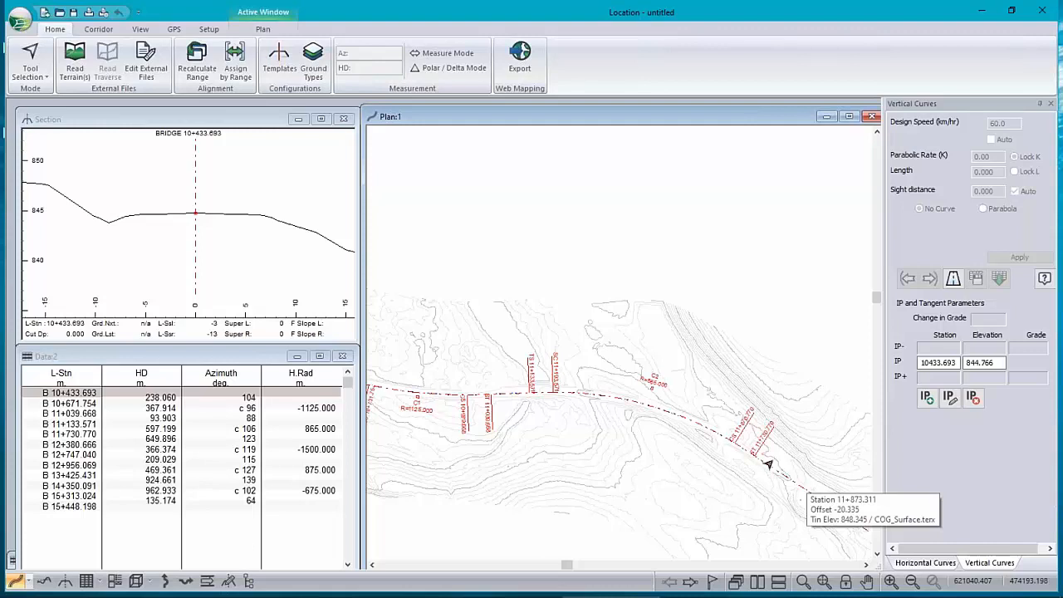
pyautogui.rightClick(596, 322)
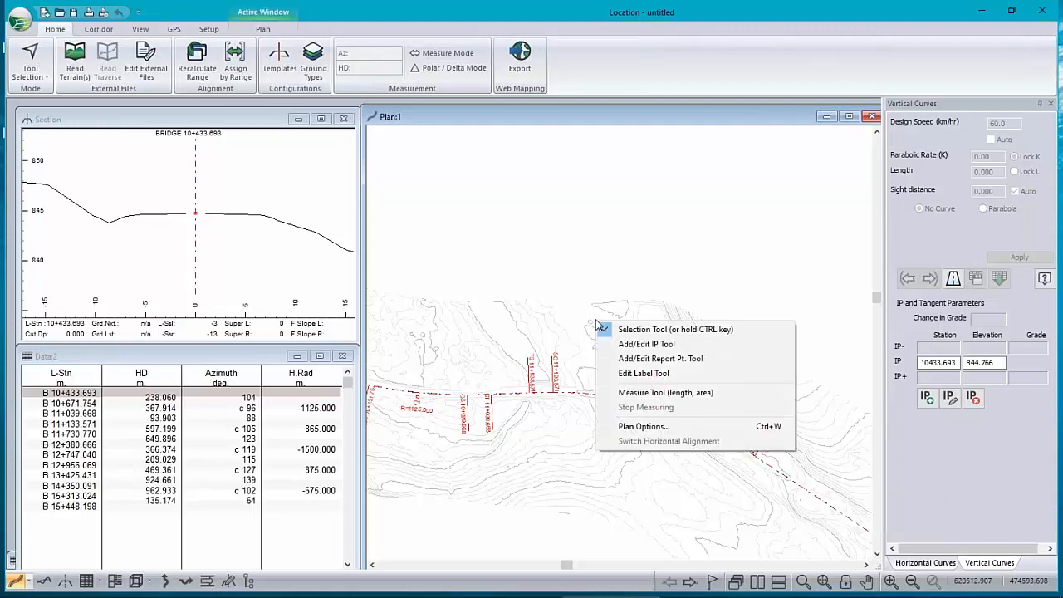
pyautogui.click(662, 427)
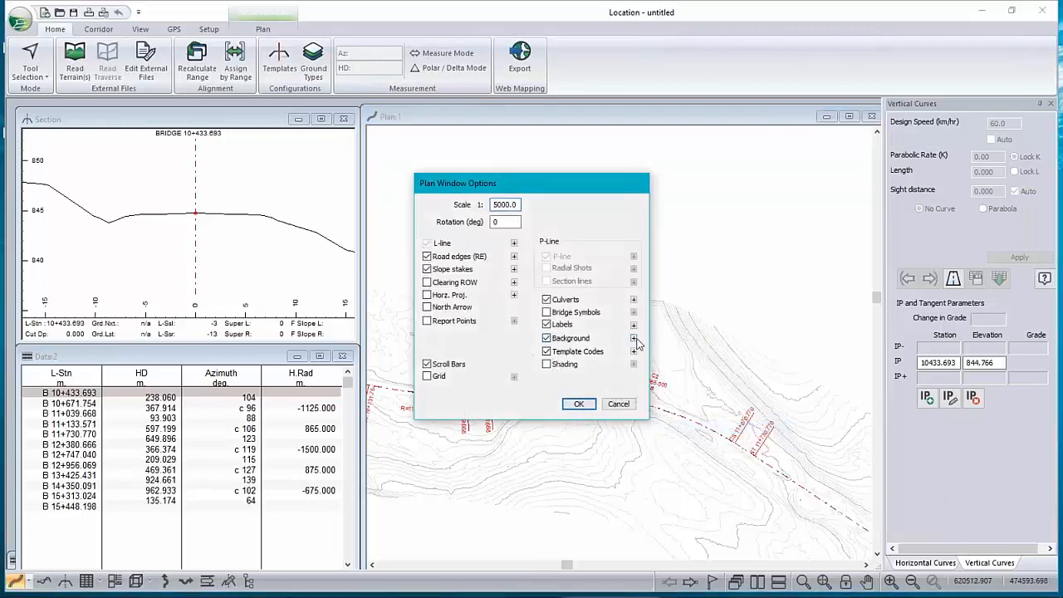
pyautogui.click(634, 339)
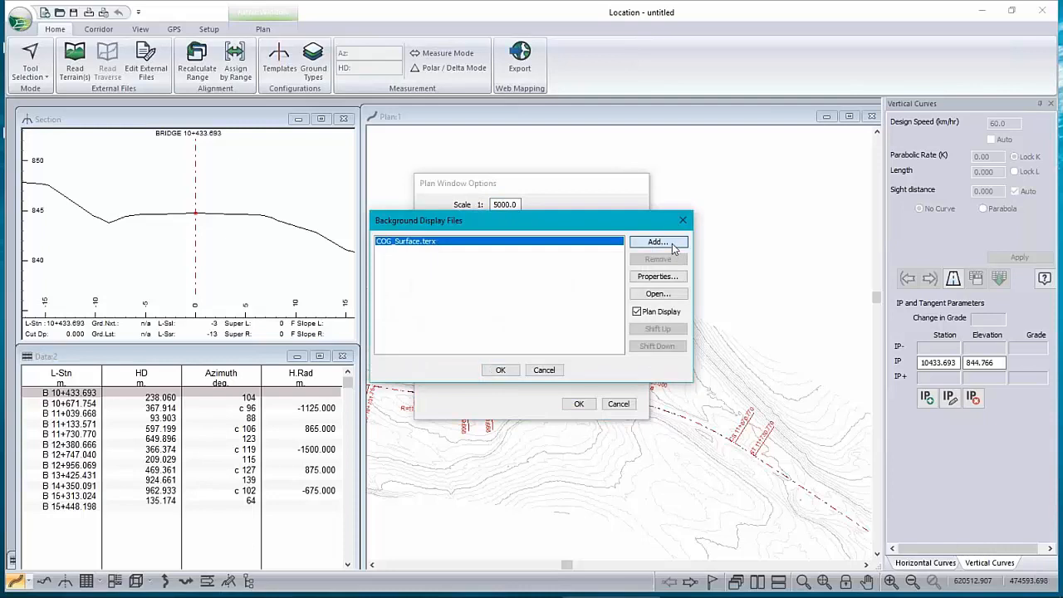
pyautogui.click(657, 242)
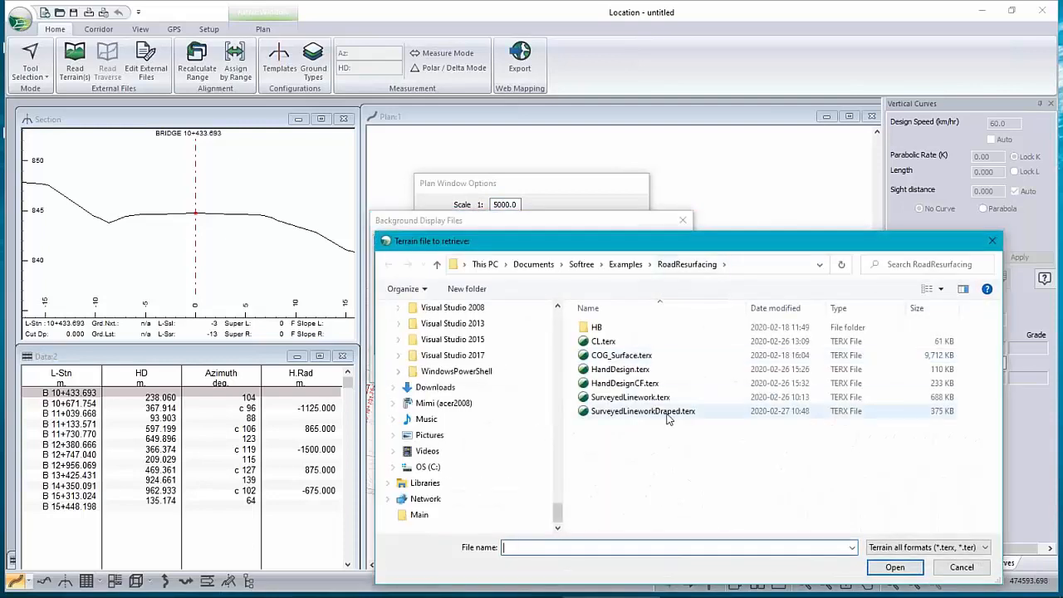
pyautogui.doubleClick(666, 412)
pyautogui.click(501, 368)
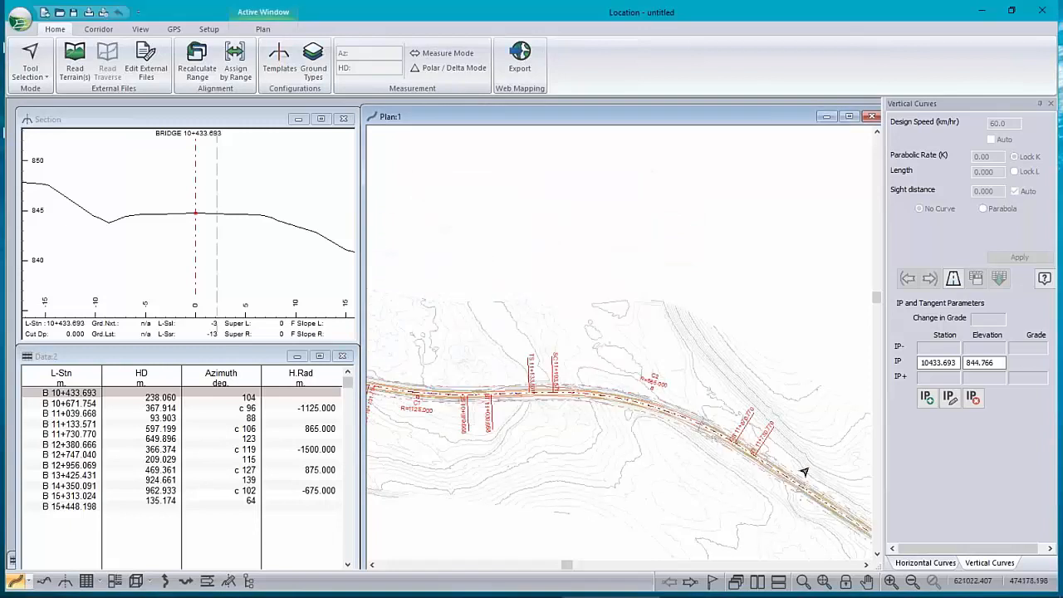
# Step: Examine how closely the imported alignment follows the surveyed centreline marking in the plan
pyautogui.scroll(5, 603, 404)
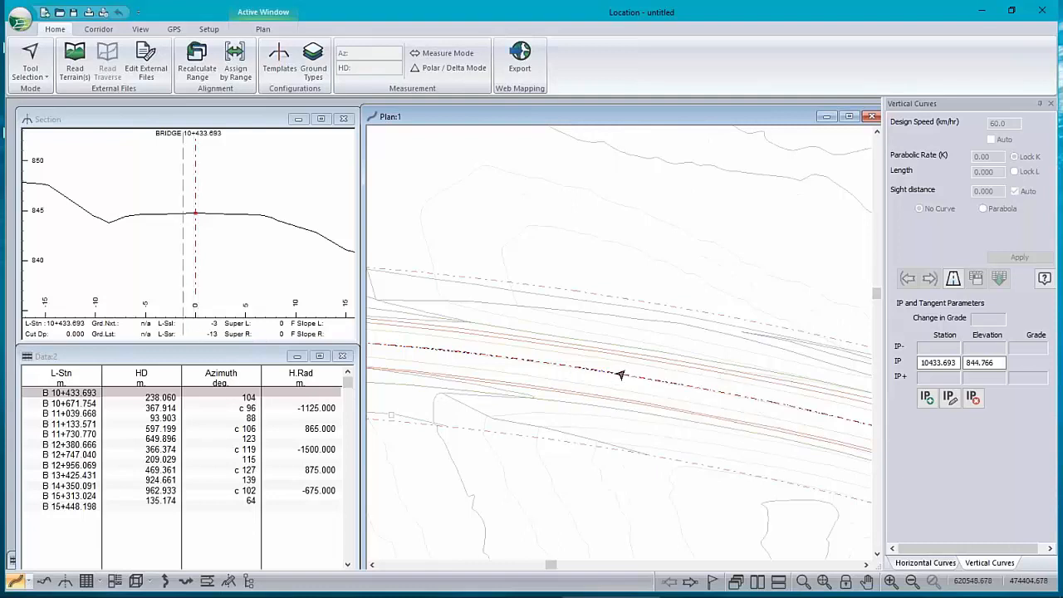
pyautogui.scroll(1, 618, 381)
pyautogui.scroll(2, 618, 381)
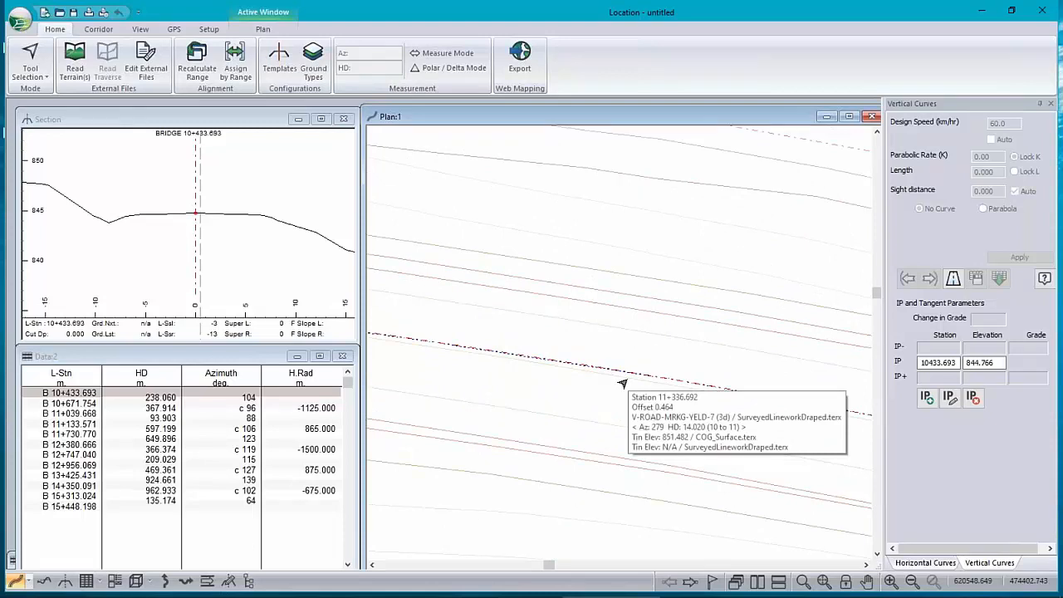
# Step: Look over the alignment in the plan, and switch the main window to the ground profile
pyautogui.scroll(-2, 622, 383)
pyautogui.scroll(-3, 626, 384)
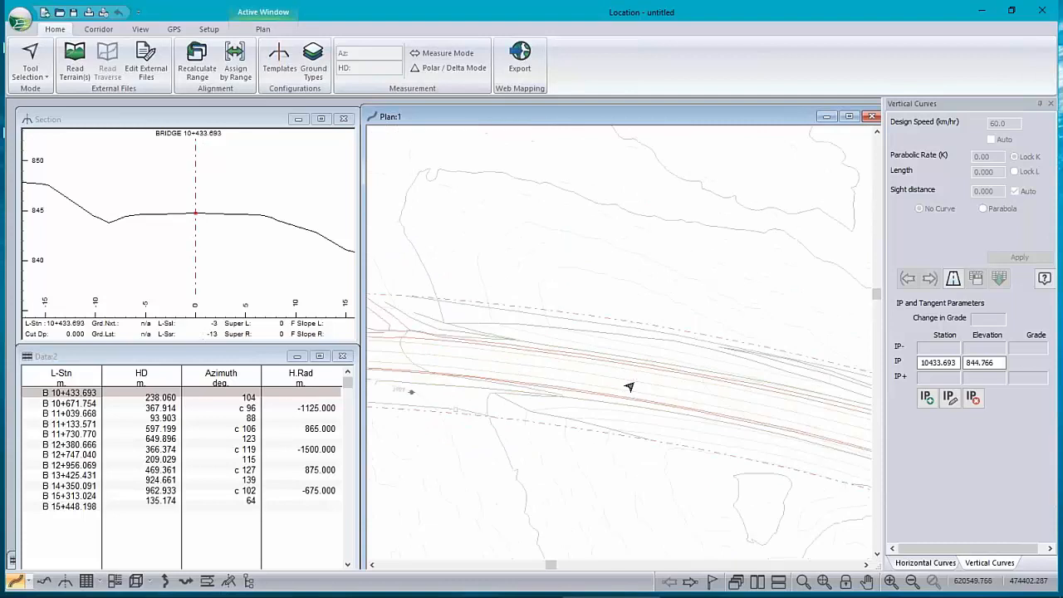
pyautogui.scroll(-2, 634, 380)
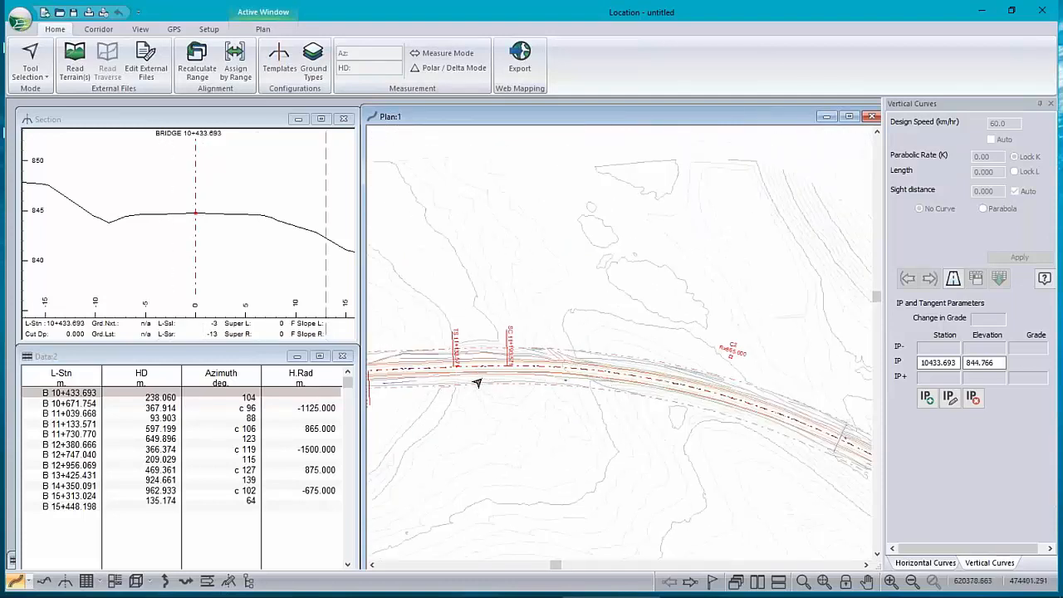
pyautogui.moveTo(544, 339); pyautogui.dragTo(611, 303)
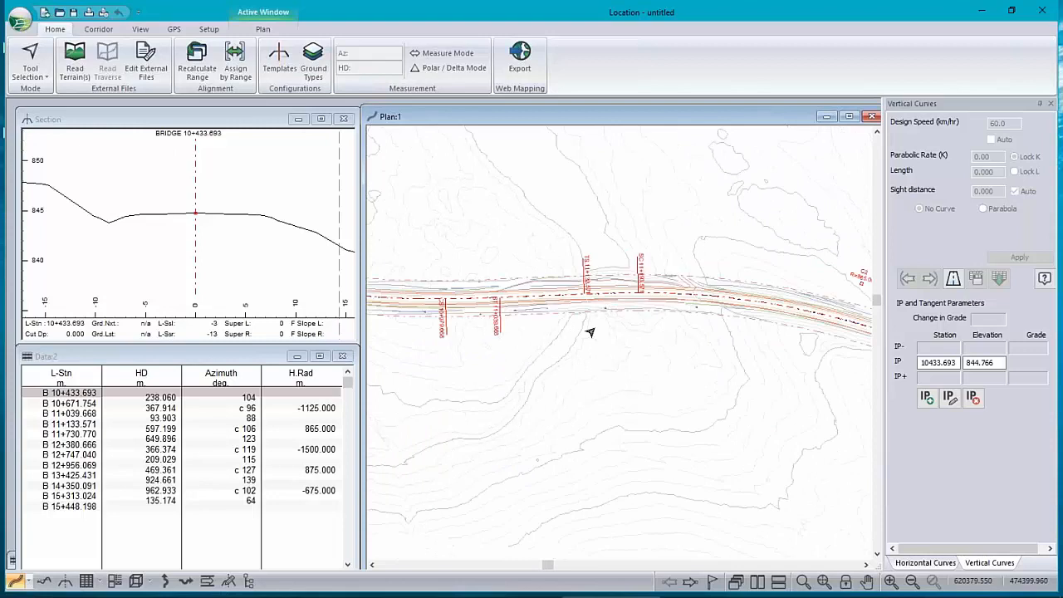
pyautogui.click(46, 582)
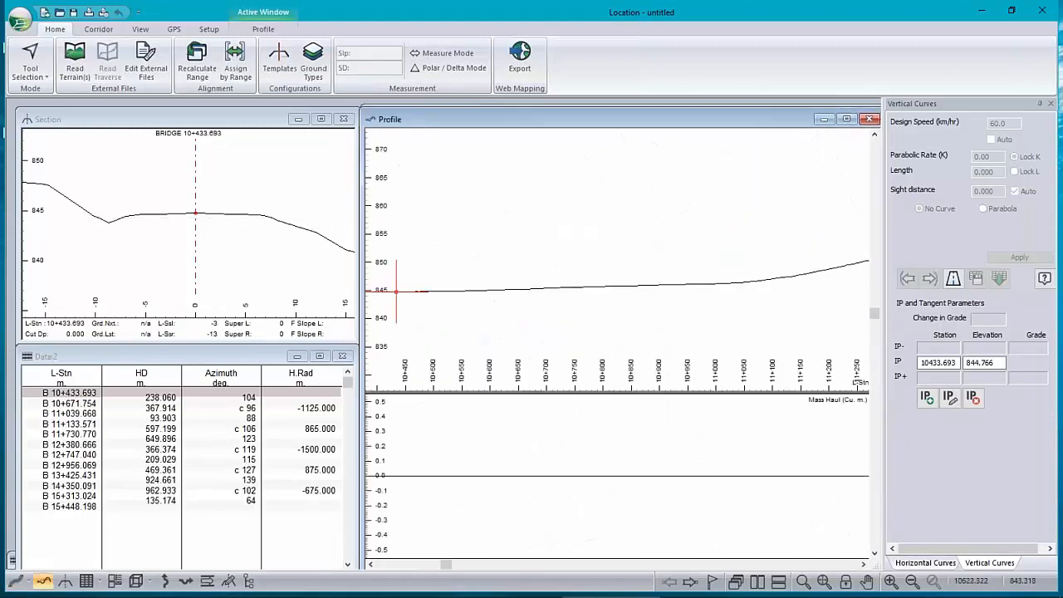
pyautogui.scroll(-2, 823, 280)
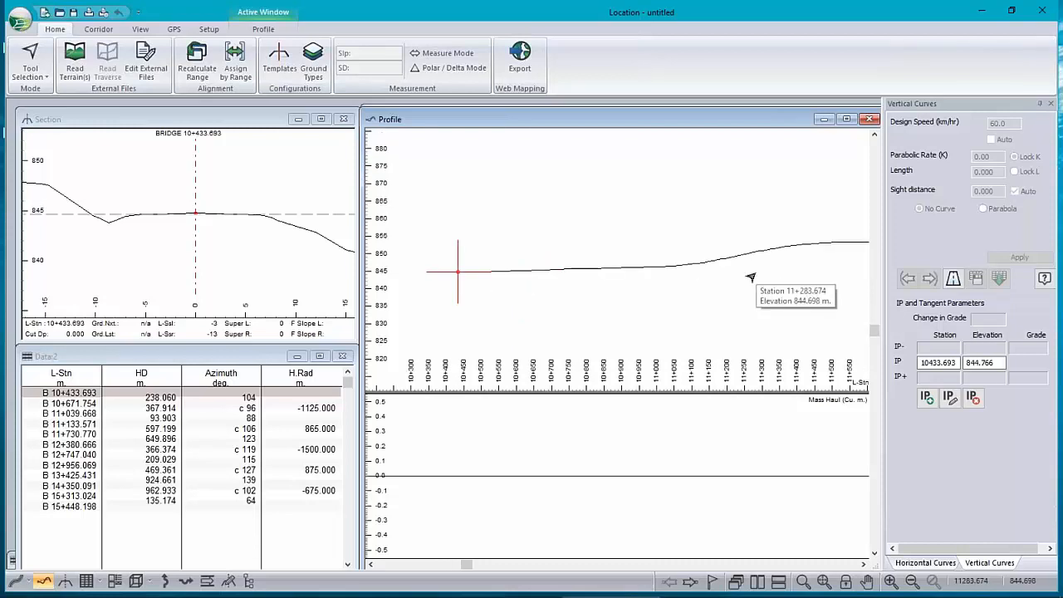
pyautogui.click(232, 62)
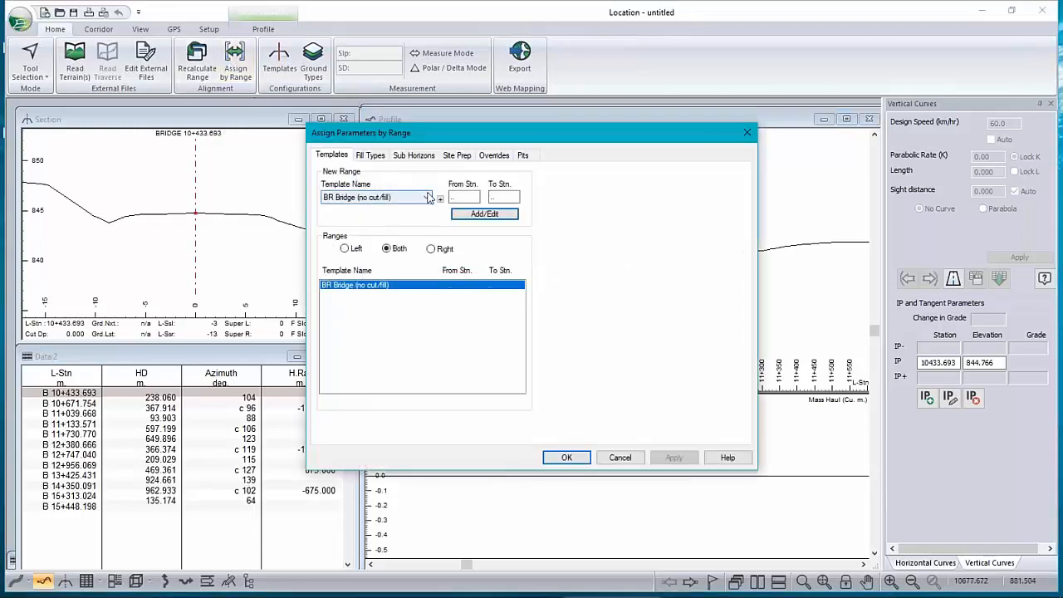
pyautogui.click(427, 197)
pyautogui.click(426, 199)
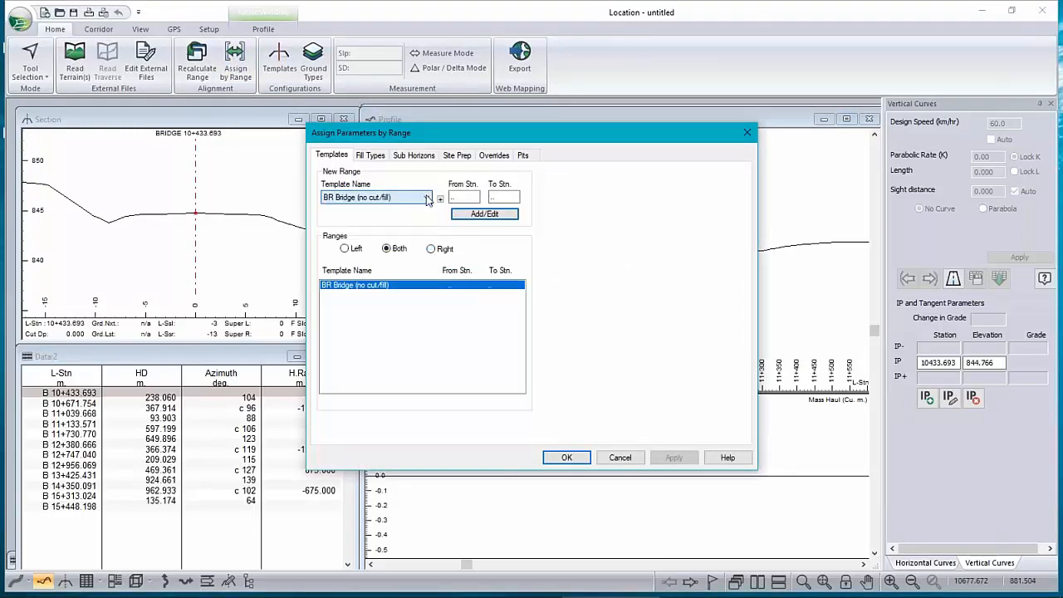
pyautogui.click(628, 462)
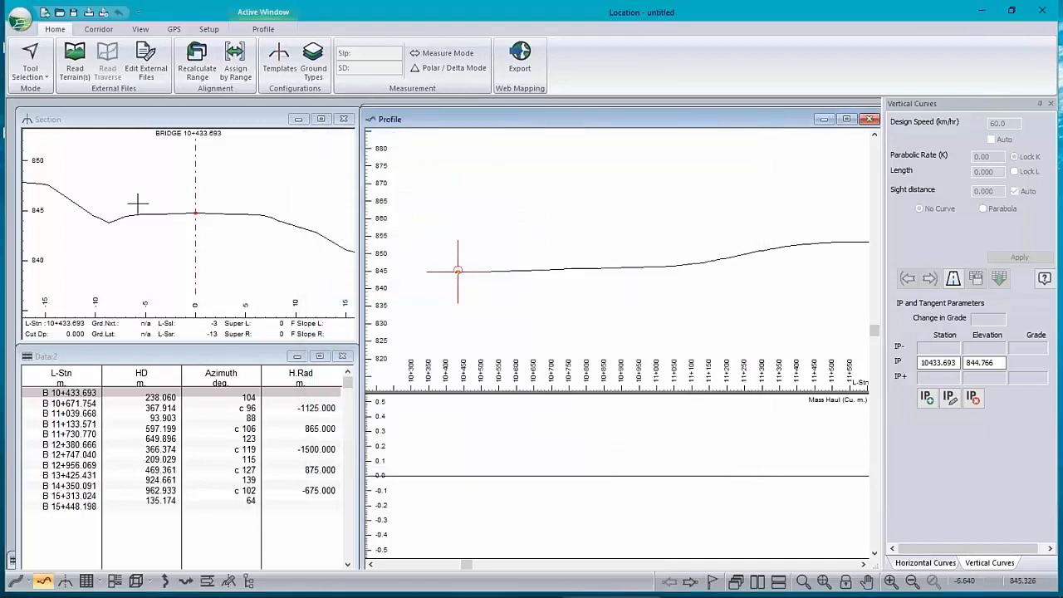
# Step: Merge the MO, MO2 and MO3 mill and overlay templates from MO.tpl into the template table
pyautogui.rightClick(138, 204)
pyautogui.click(217, 279)
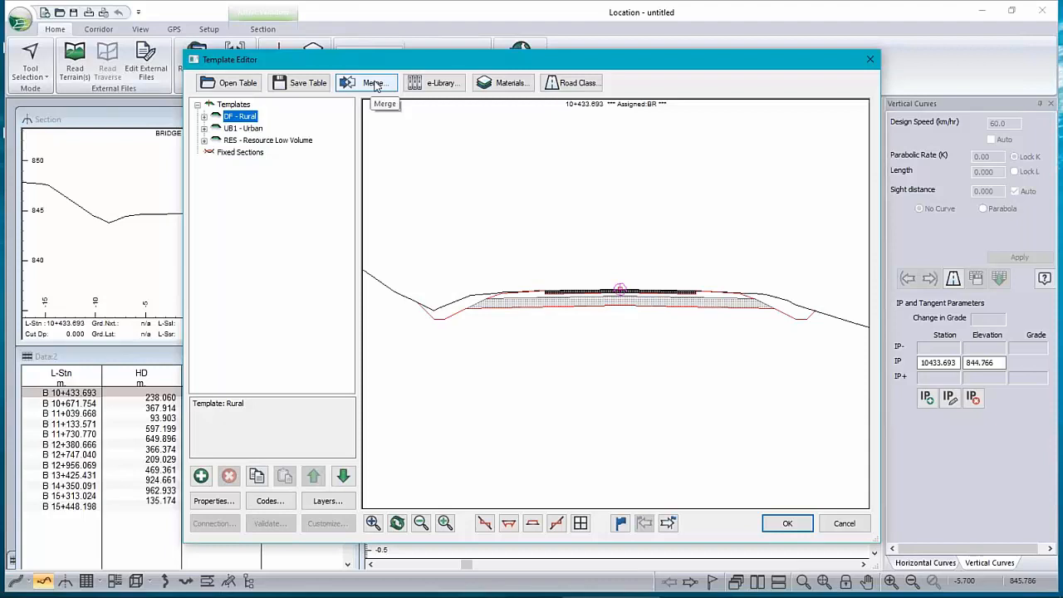
pyautogui.click(373, 84)
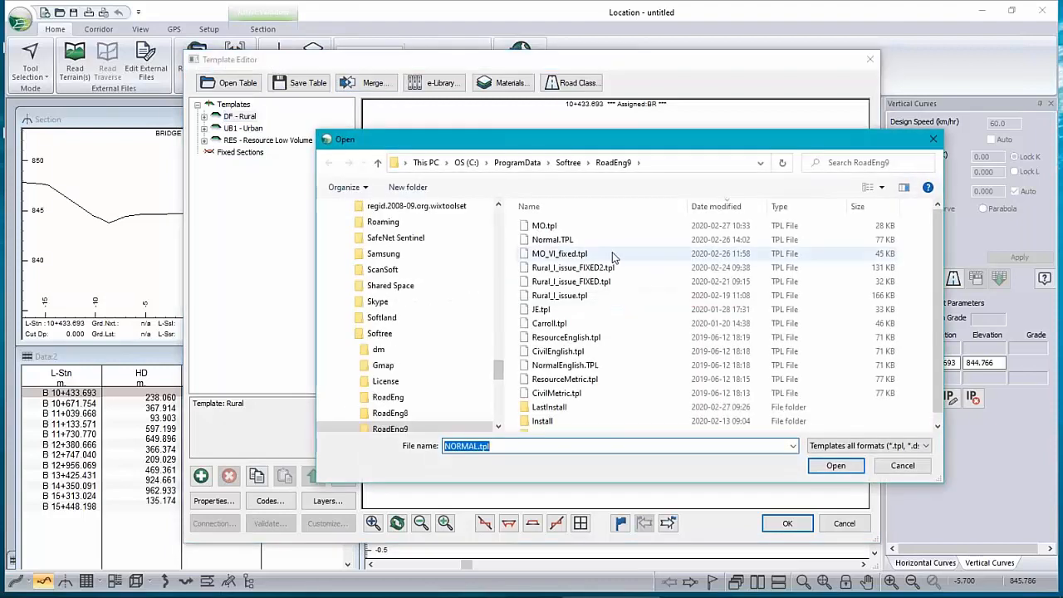
pyautogui.click(544, 225)
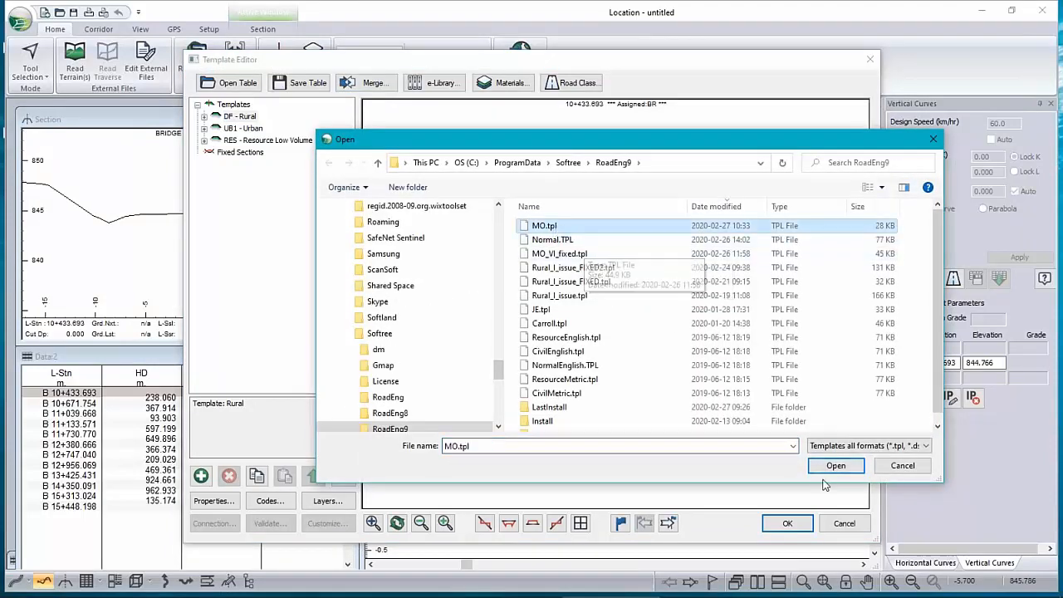
pyautogui.click(835, 466)
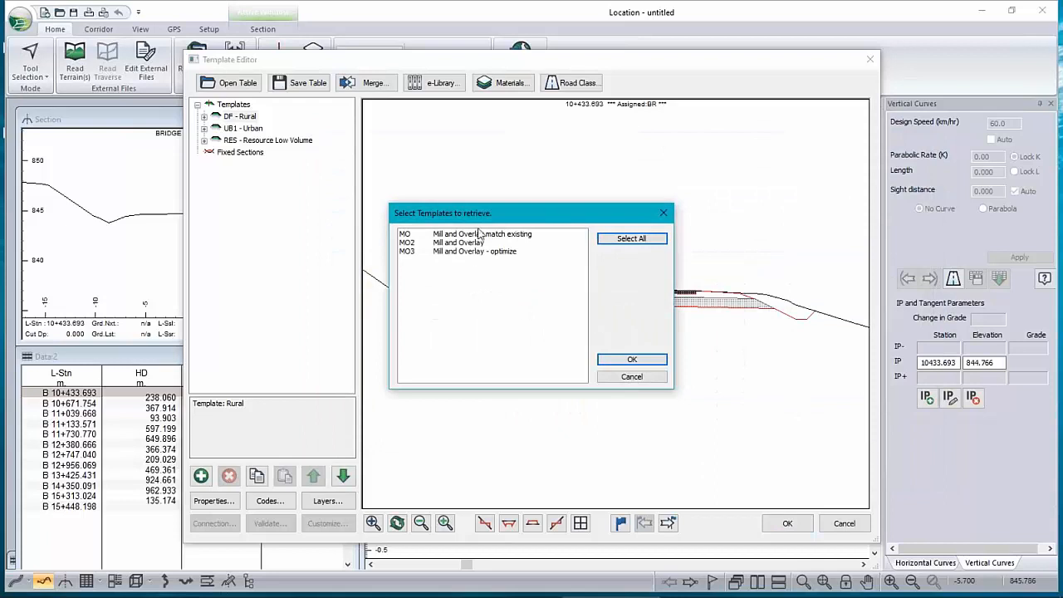
pyautogui.moveTo(469, 235); pyautogui.dragTo(474, 255)
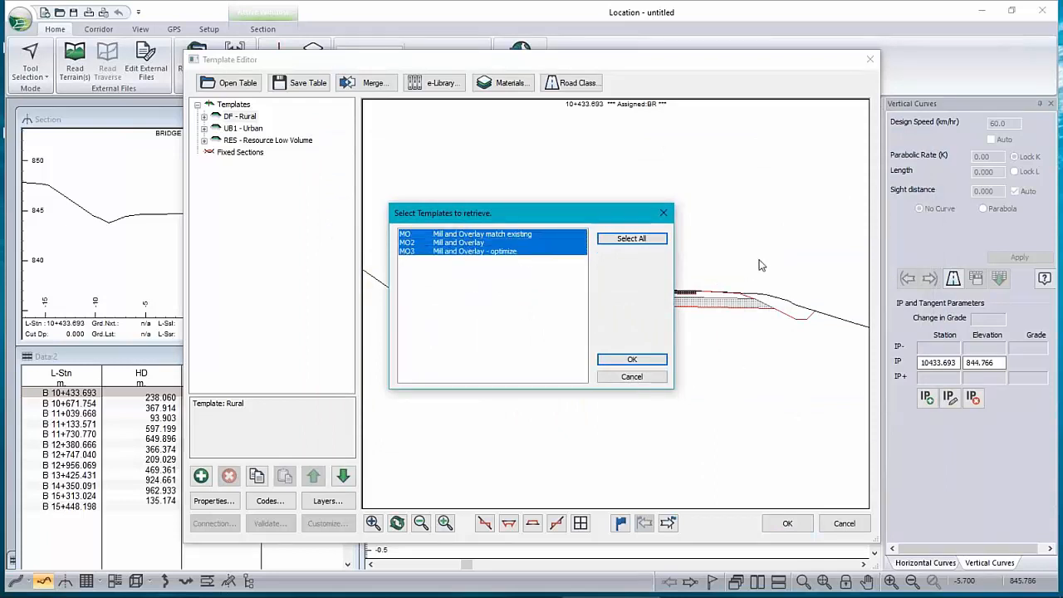
pyautogui.click(631, 360)
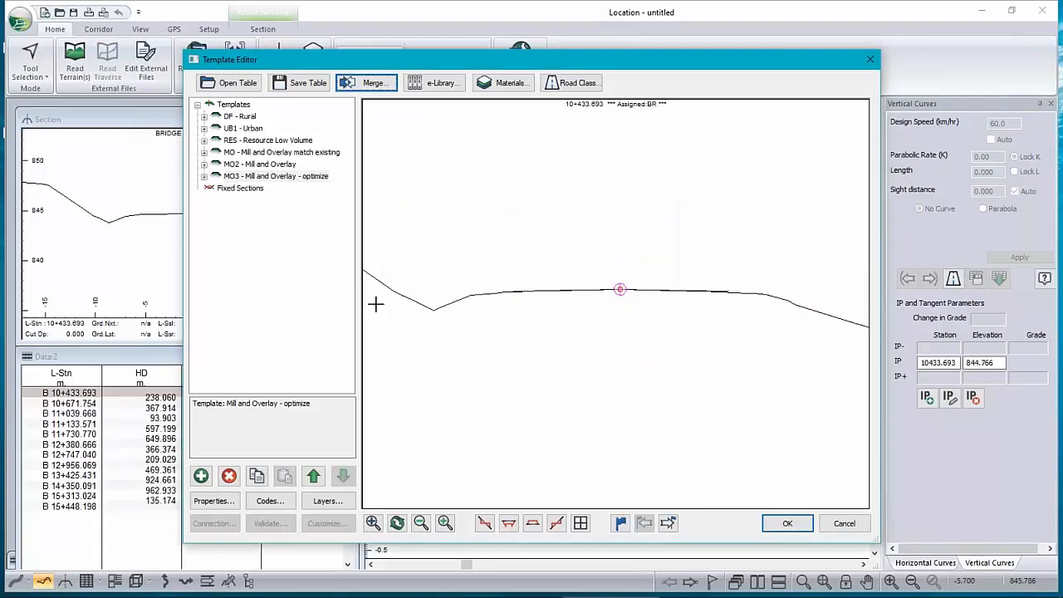
# Step: Preview the three mill and overlay templates, shifting the MO and MO2 design points to compare them with the existing ground
pyautogui.click(269, 153)
pyautogui.moveTo(696, 369)
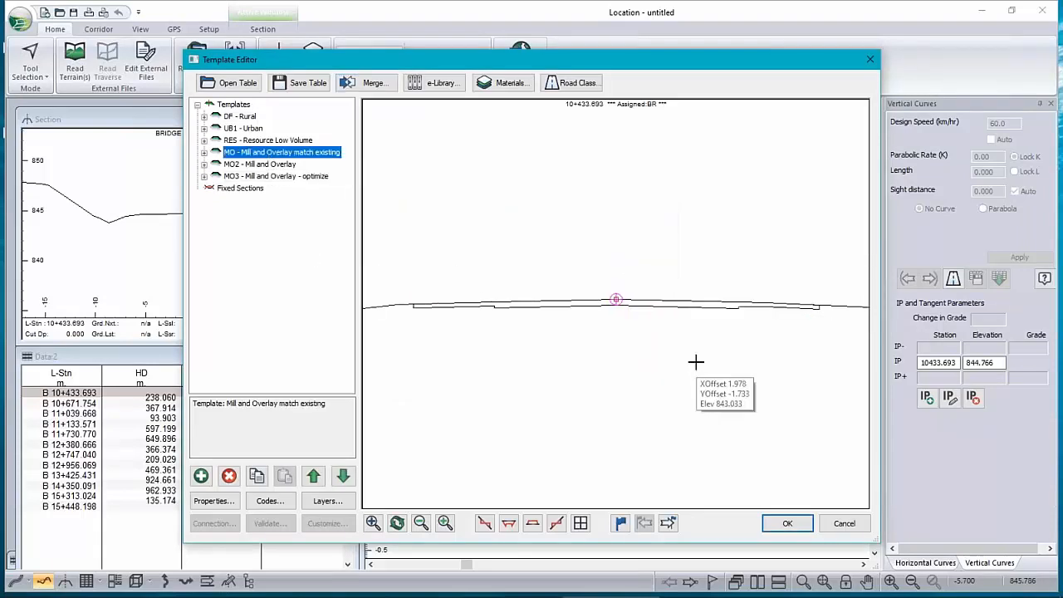
pyautogui.moveTo(616, 297); pyautogui.dragTo(611, 243)
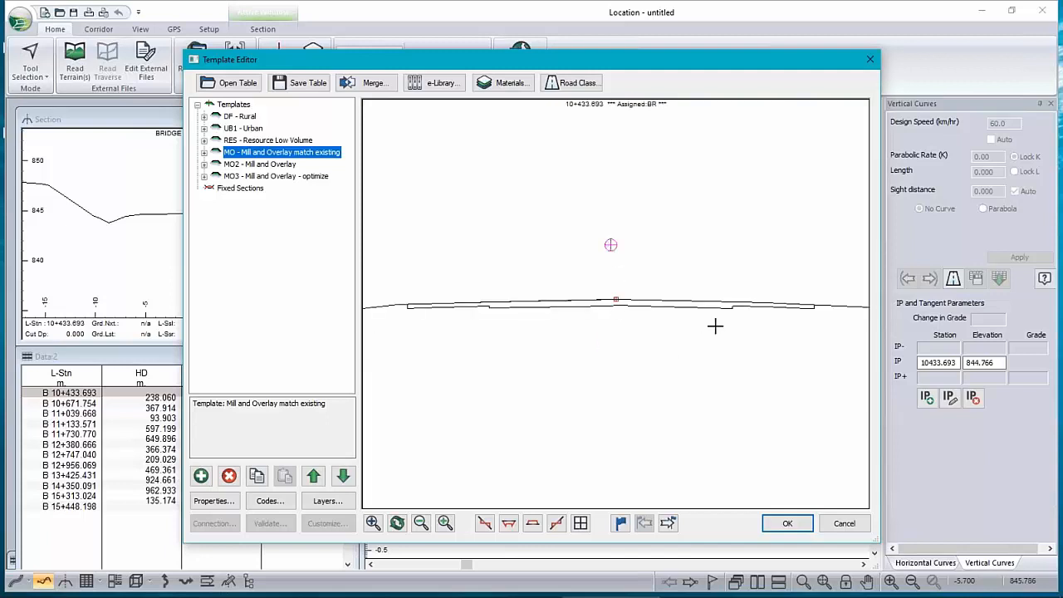
pyautogui.click(271, 165)
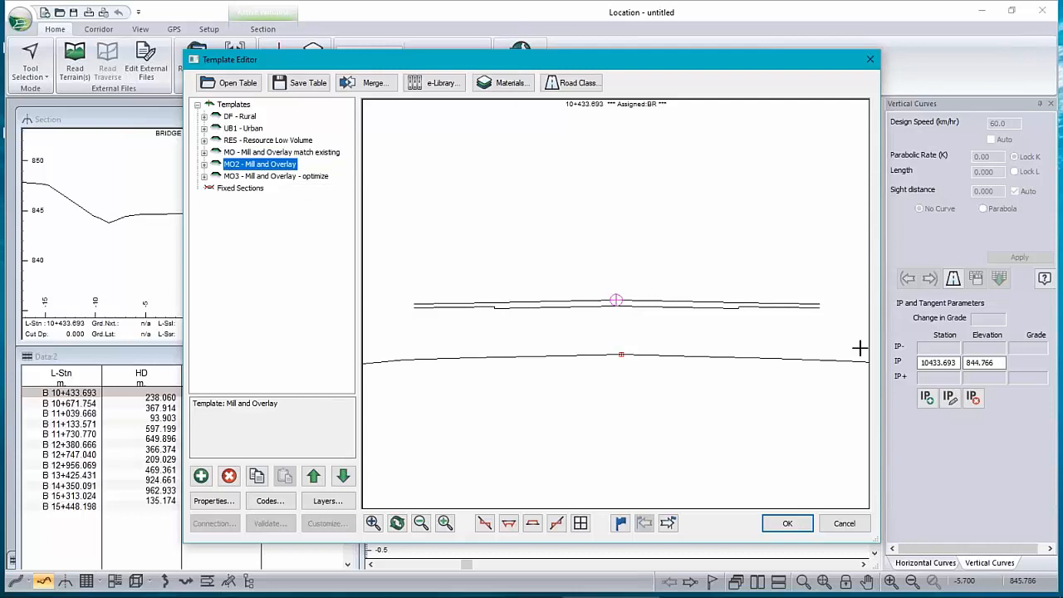
pyautogui.moveTo(616, 299)
pyautogui.mouseDown()
pyautogui.moveTo(622, 357)
pyautogui.moveTo(623, 319)
pyautogui.mouseUp()
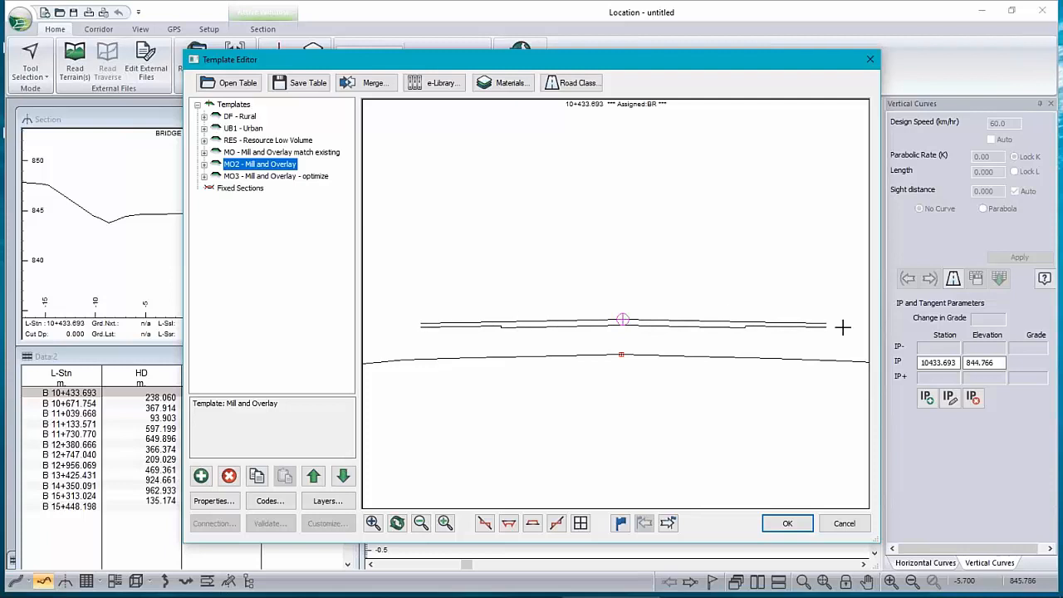
pyautogui.moveTo(621, 318)
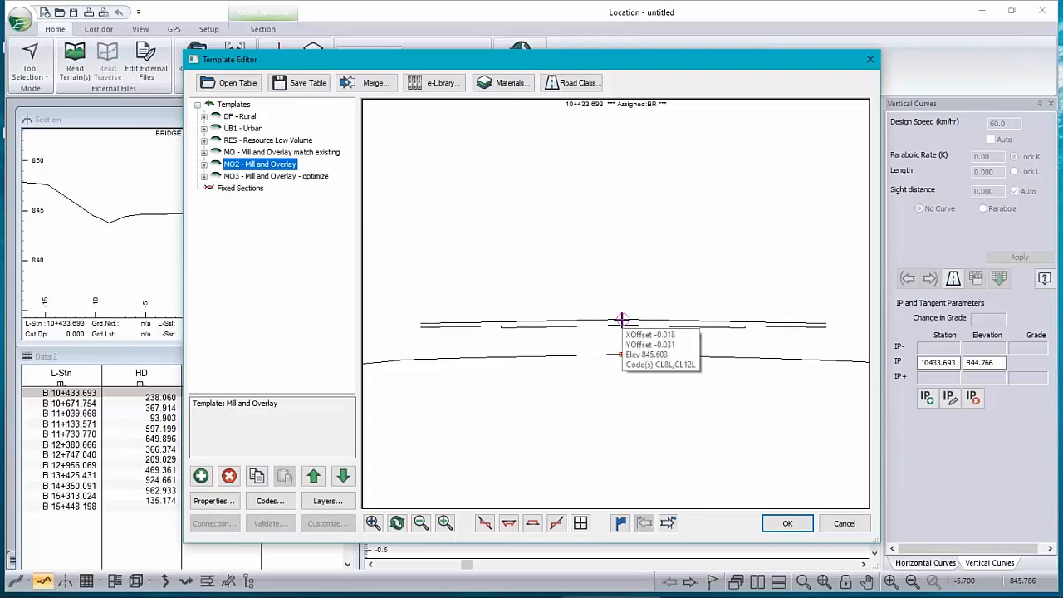
pyautogui.moveTo(621, 319)
pyautogui.mouseDown()
pyautogui.moveTo(622, 363)
pyautogui.moveTo(627, 313)
pyautogui.mouseUp()
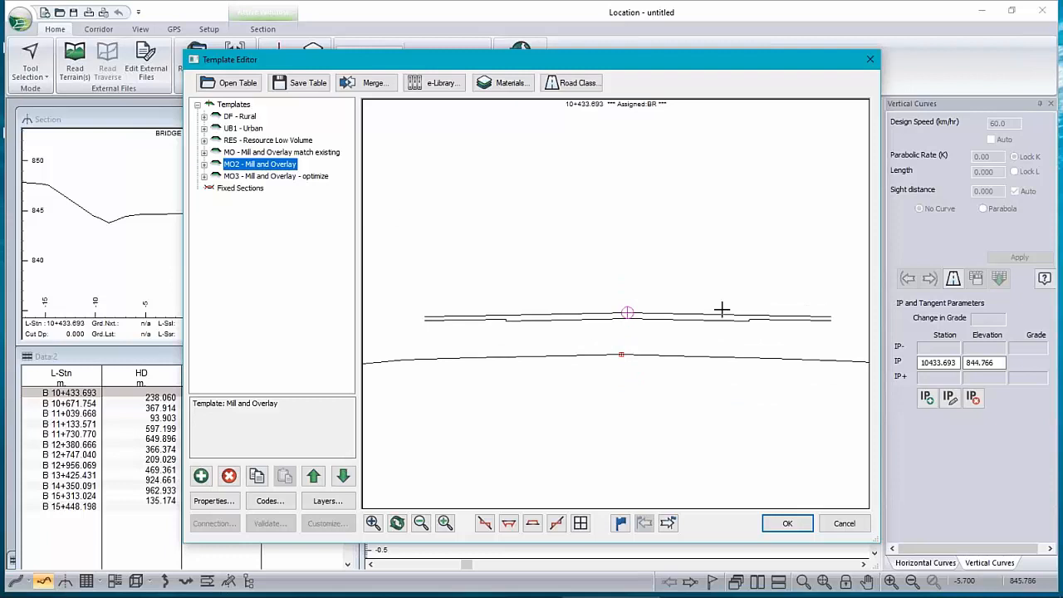
pyautogui.click(281, 177)
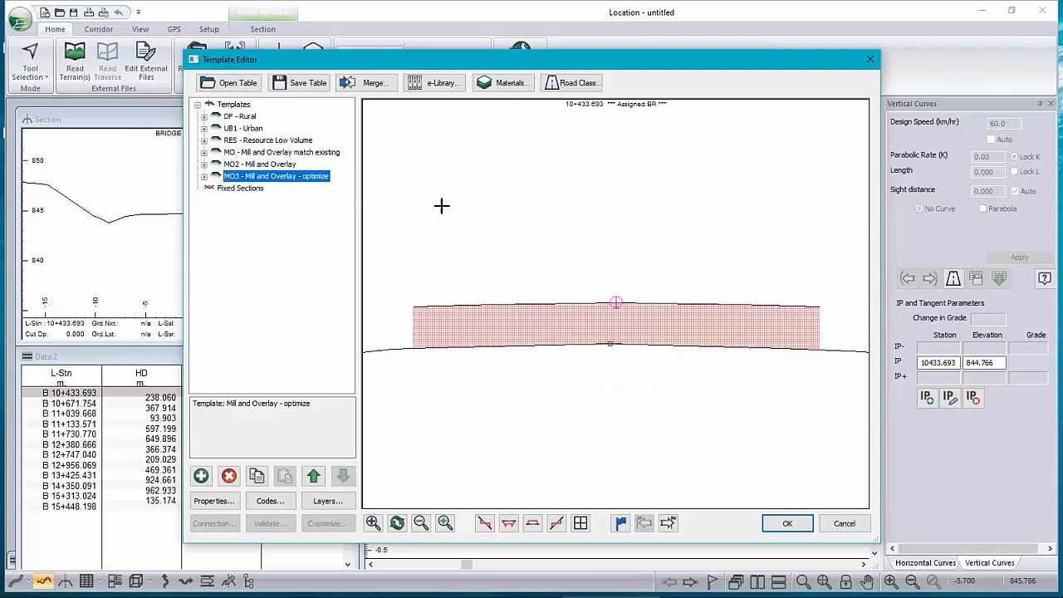
pyautogui.moveTo(636, 350)
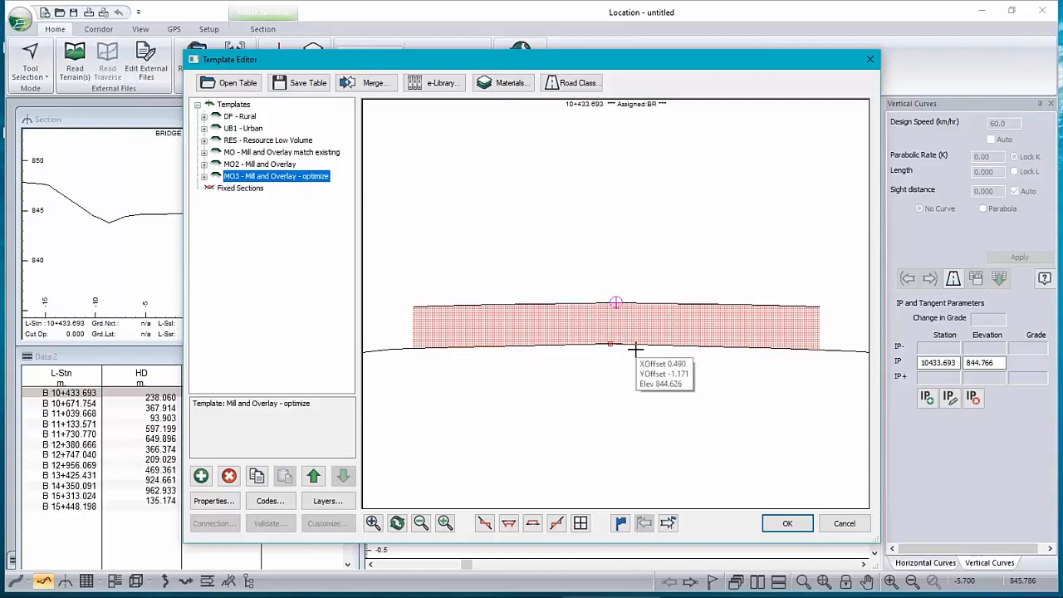
# Step: Select the MO - Mill and Overlay match existing template and accept the updated template table
pyautogui.click(268, 154)
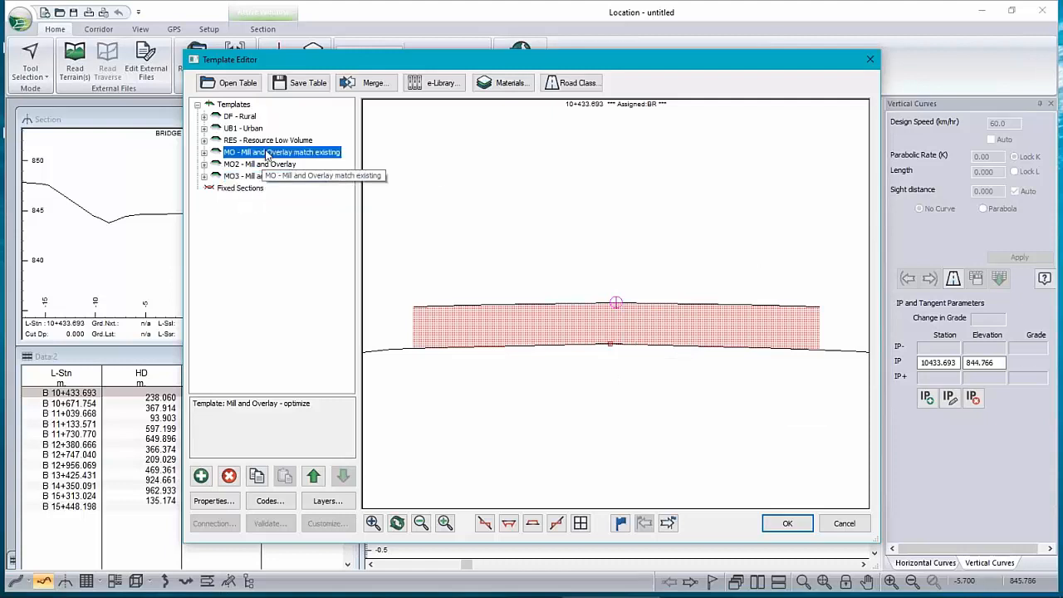
pyautogui.click(787, 525)
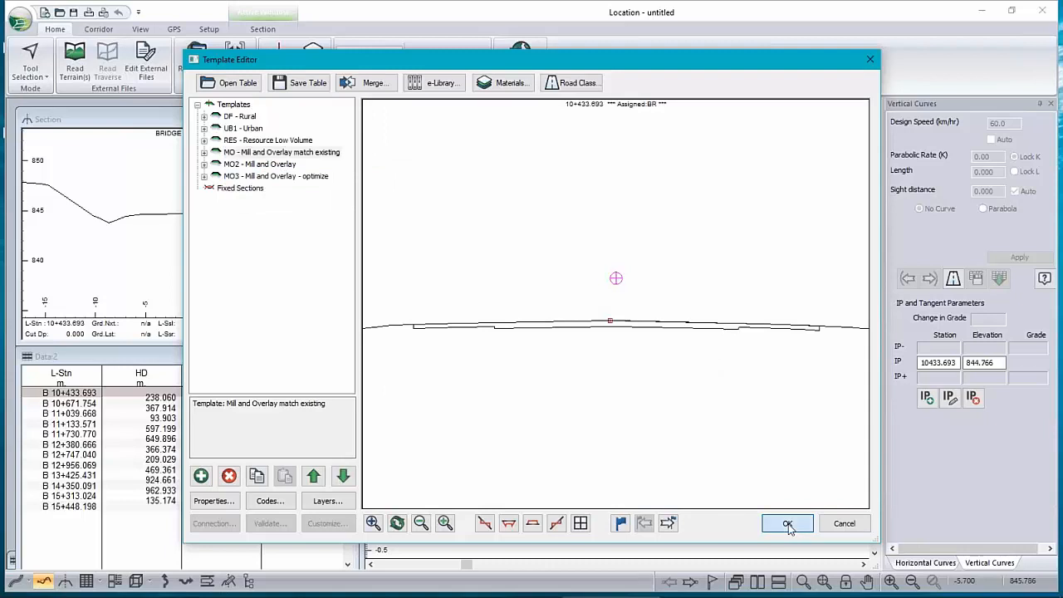
pyautogui.click(601, 352)
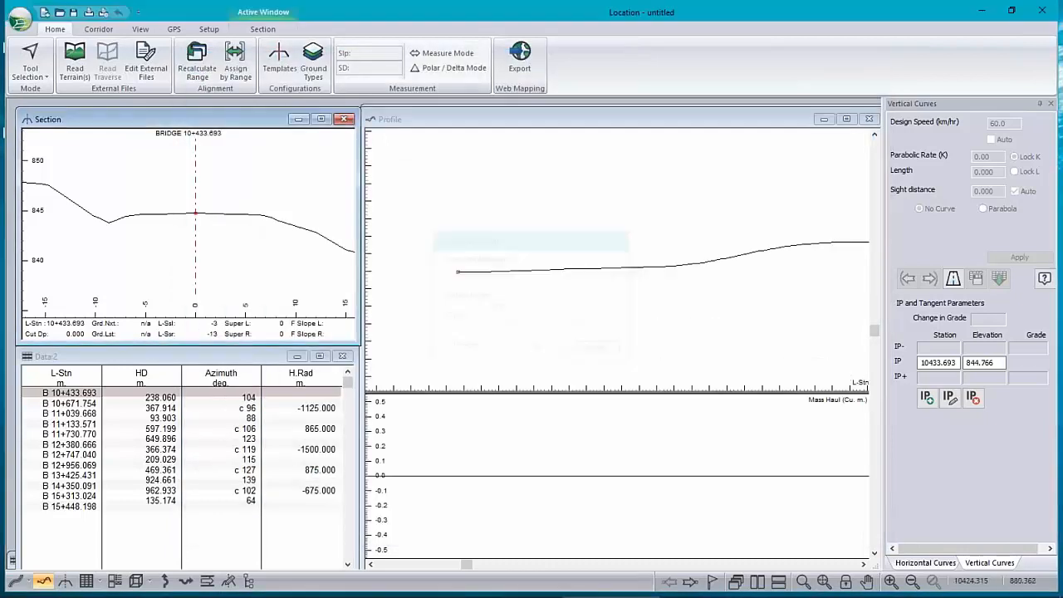
# Step: Assign the MO Mill and Overlay match existing template to both sides of the entire alignment
pyautogui.click(235, 60)
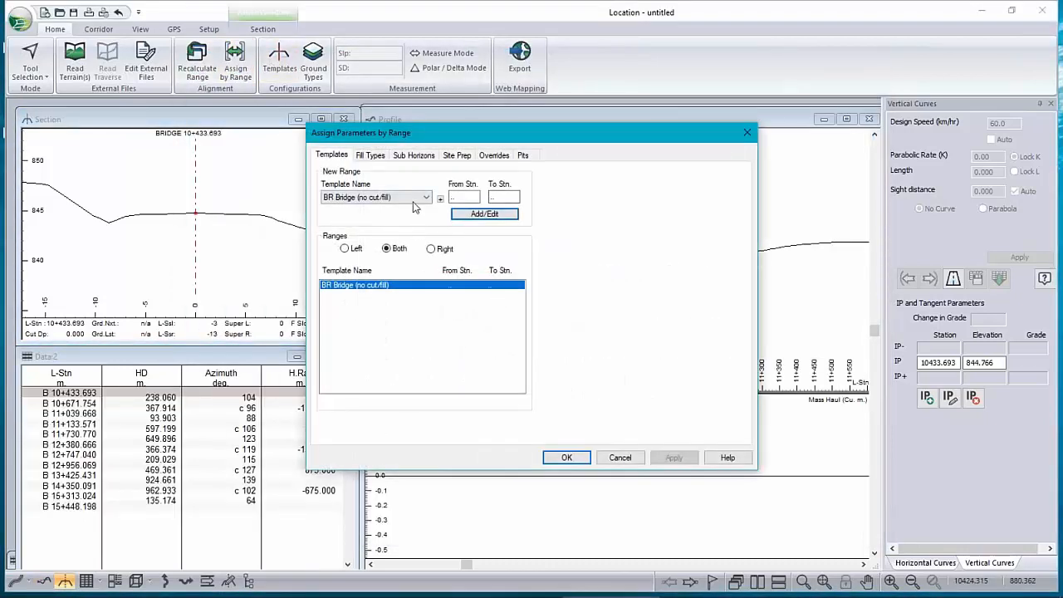
pyautogui.click(407, 201)
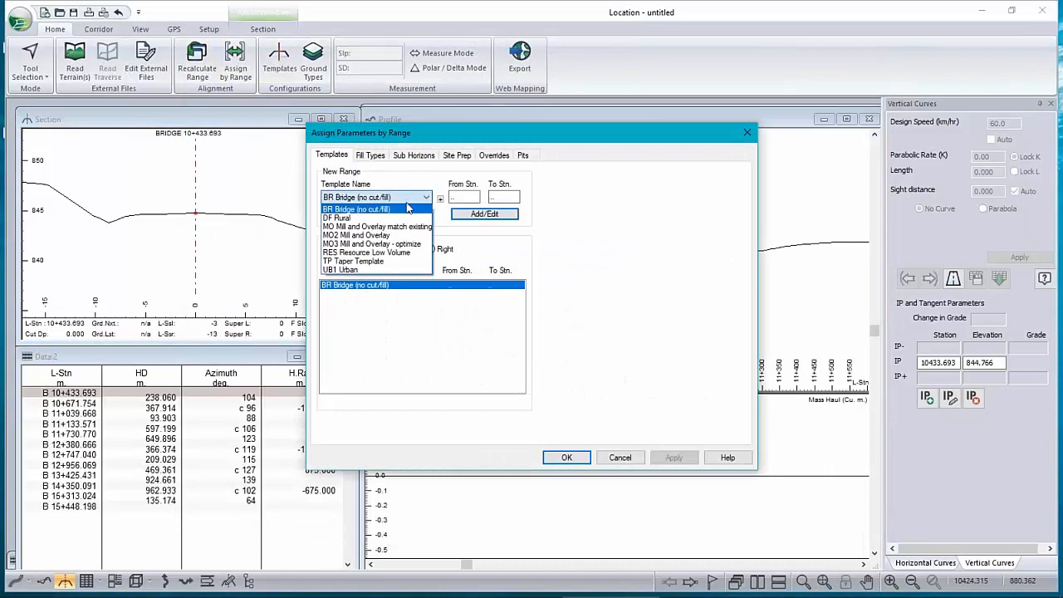
pyautogui.click(379, 227)
pyautogui.click(484, 213)
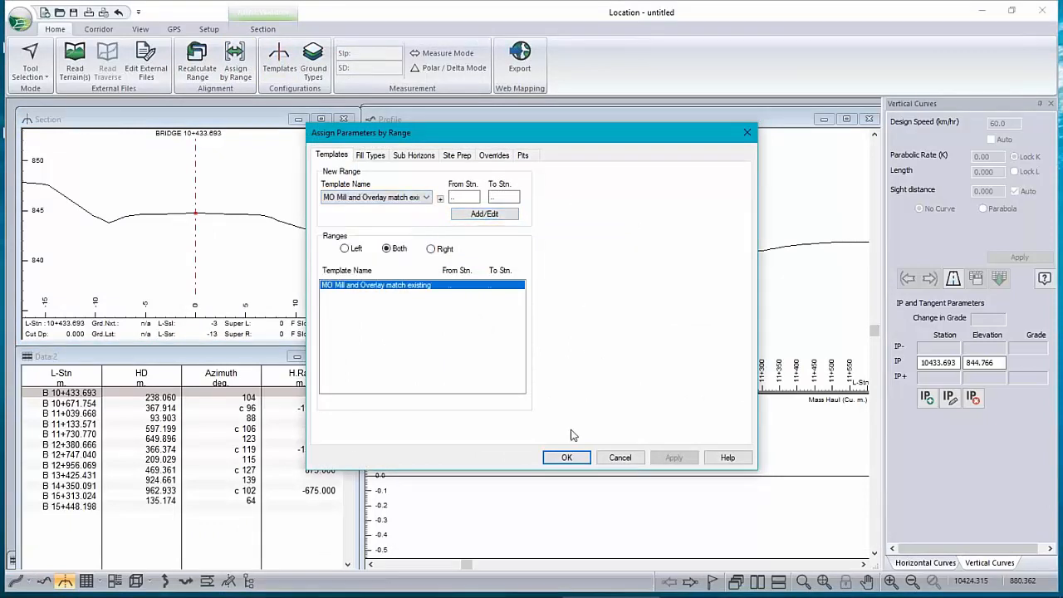
pyautogui.click(566, 459)
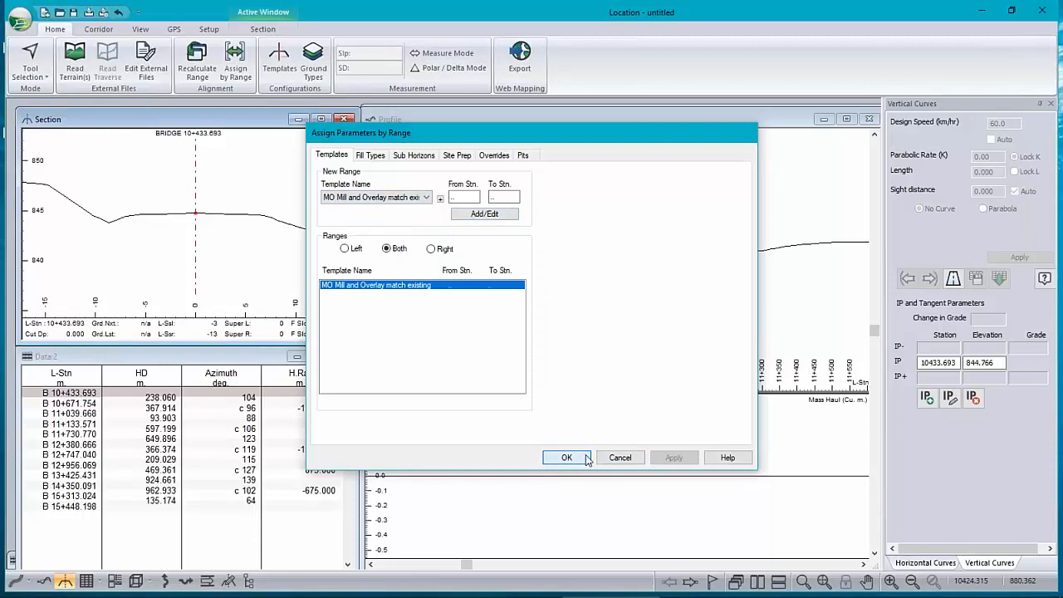
pyautogui.click(546, 352)
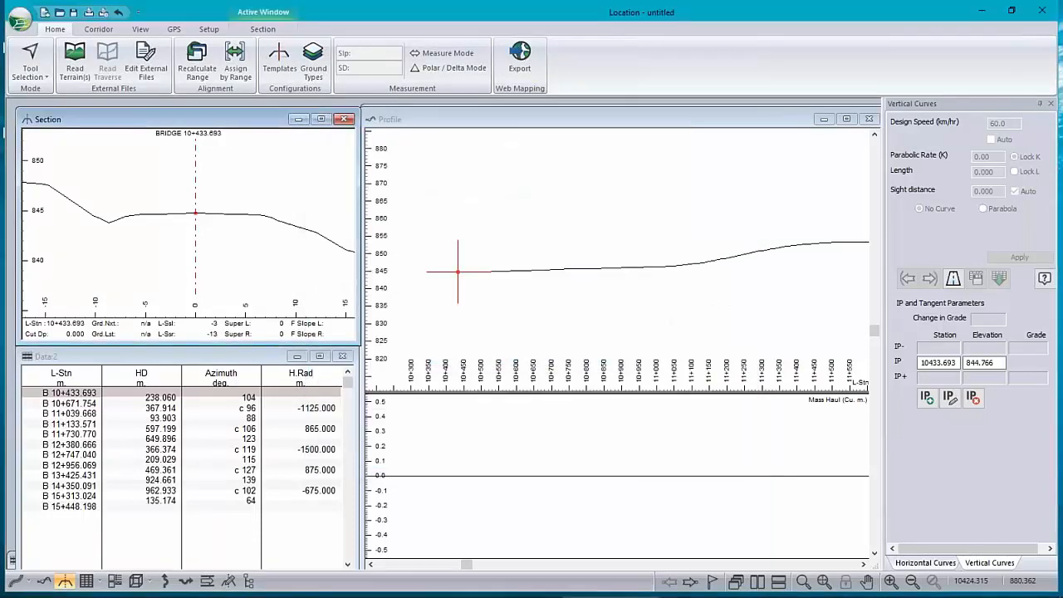
# Step: Set the section window's vertical scale to 100
pyautogui.rightClick(227, 220)
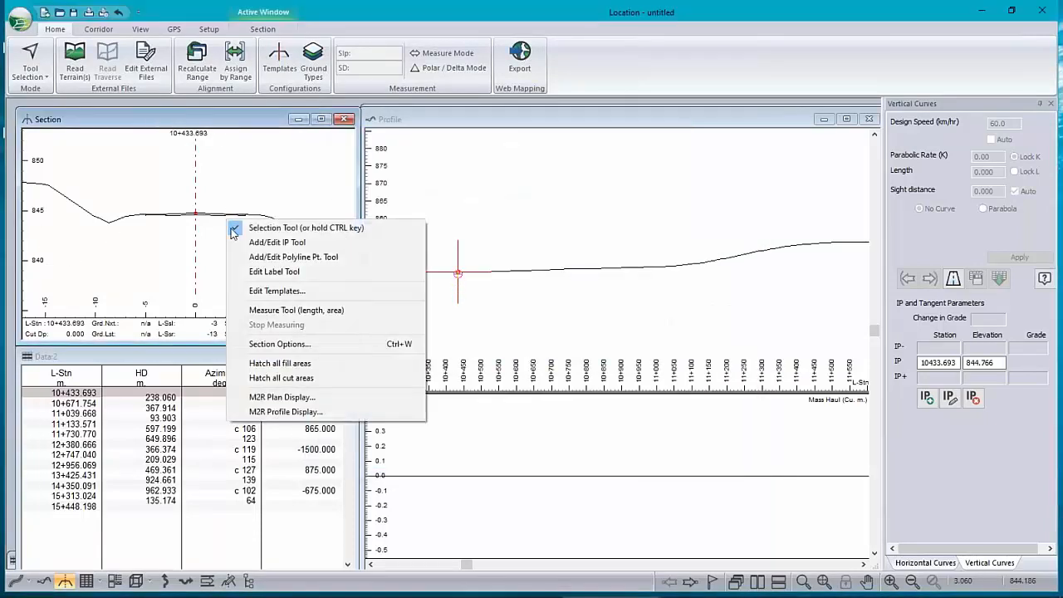
pyautogui.click(284, 348)
pyautogui.moveTo(494, 186); pyautogui.dragTo(253, 210)
pyautogui.write('100')
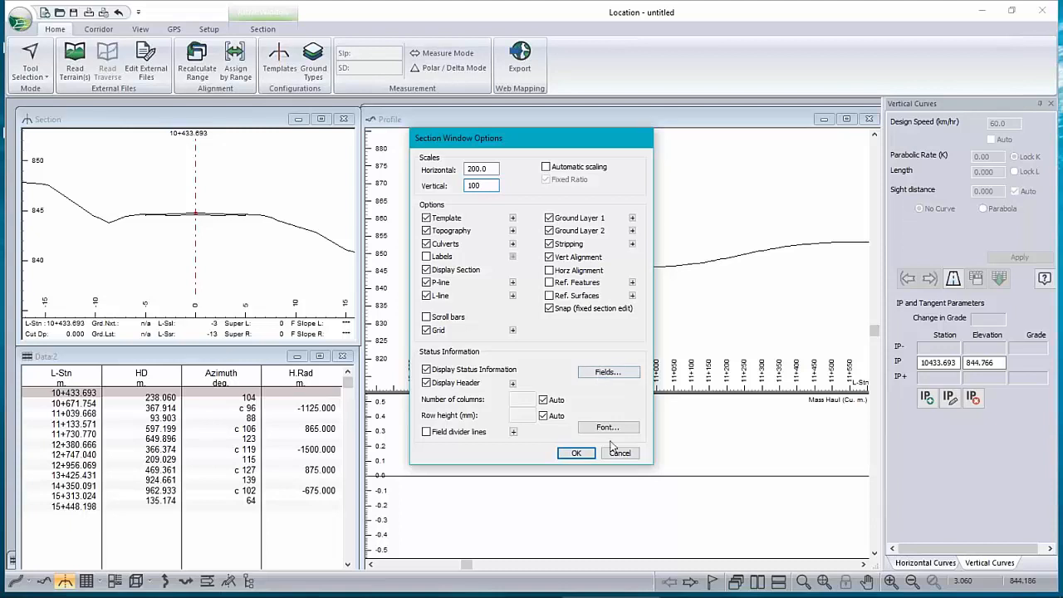
pyautogui.click(575, 452)
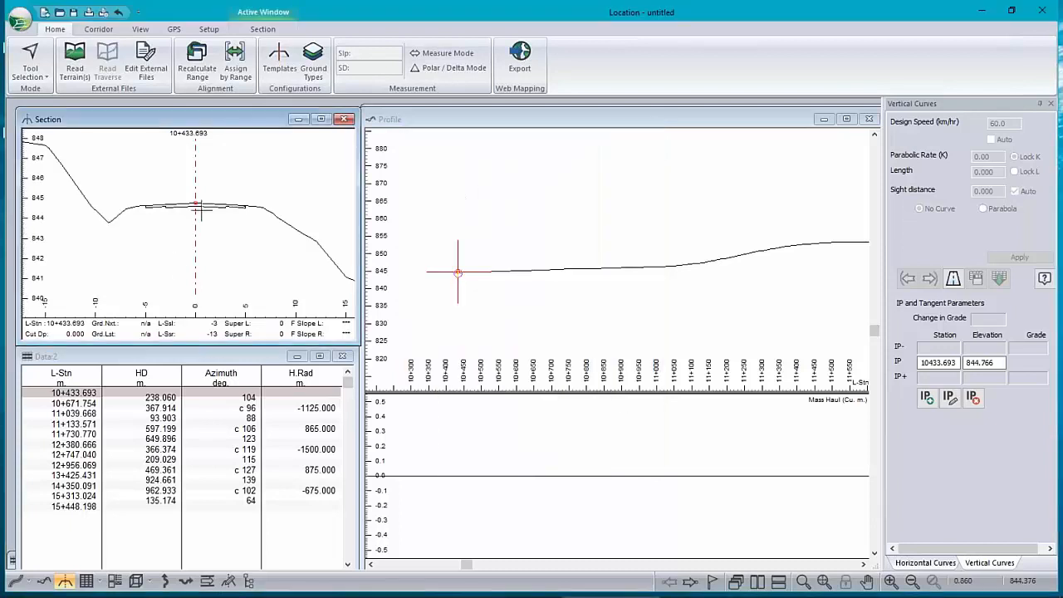
# Step: Inspect the EdgePaveOffset and ShoulderOffset parameters of the MO template's MillOverlay VI - Match OG-left component, leaving the template table unchanged
pyautogui.scroll(3, 196, 203)
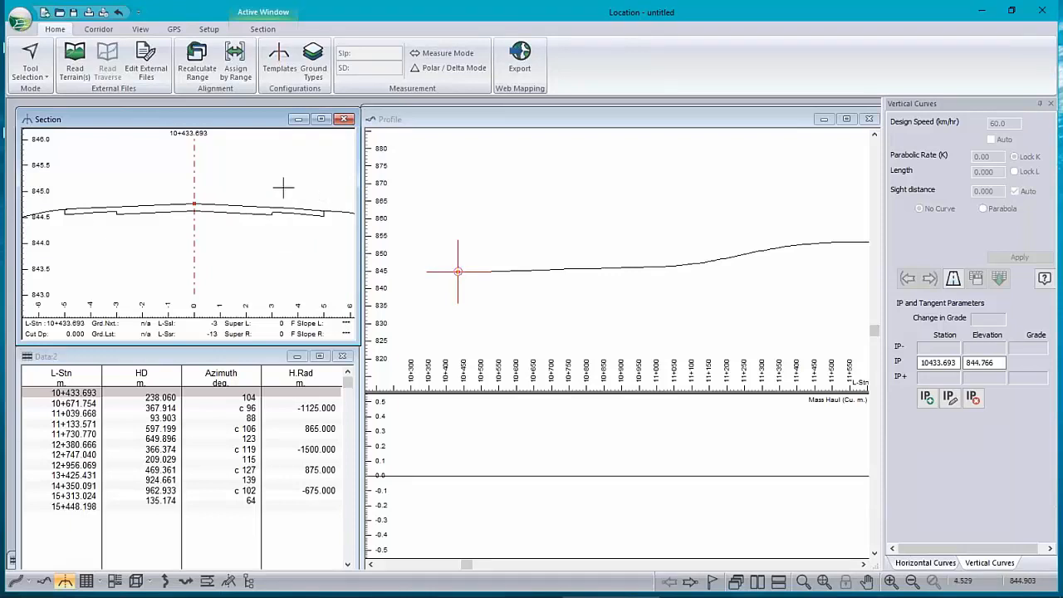
pyautogui.rightClick(237, 172)
pyautogui.click(287, 246)
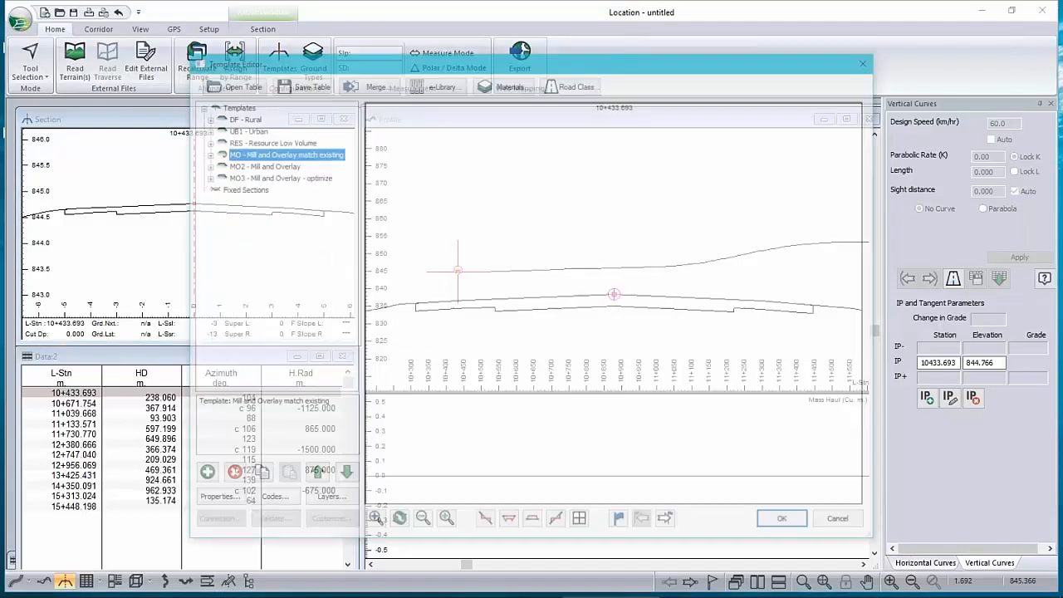
pyautogui.rightClick(228, 155)
pyautogui.click(204, 153)
pyautogui.rightClick(249, 165)
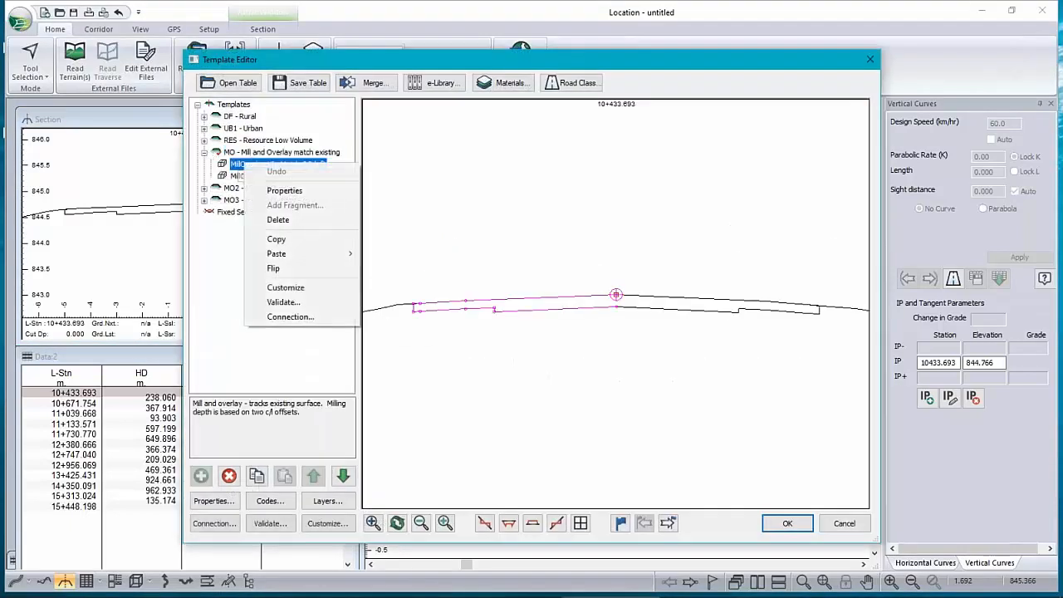
pyautogui.click(285, 194)
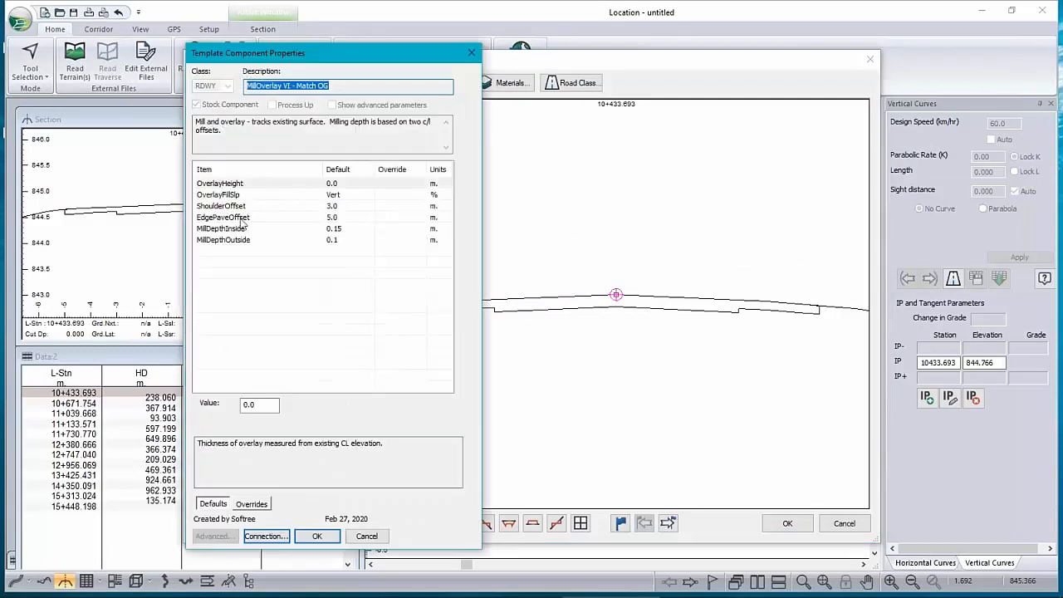
pyautogui.click(242, 217)
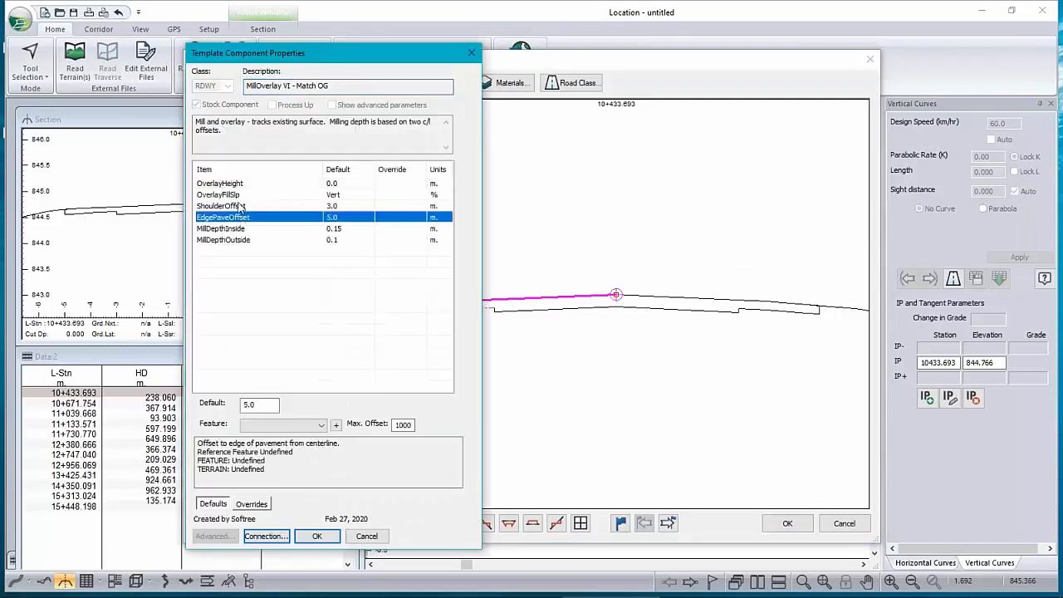
pyautogui.click(240, 206)
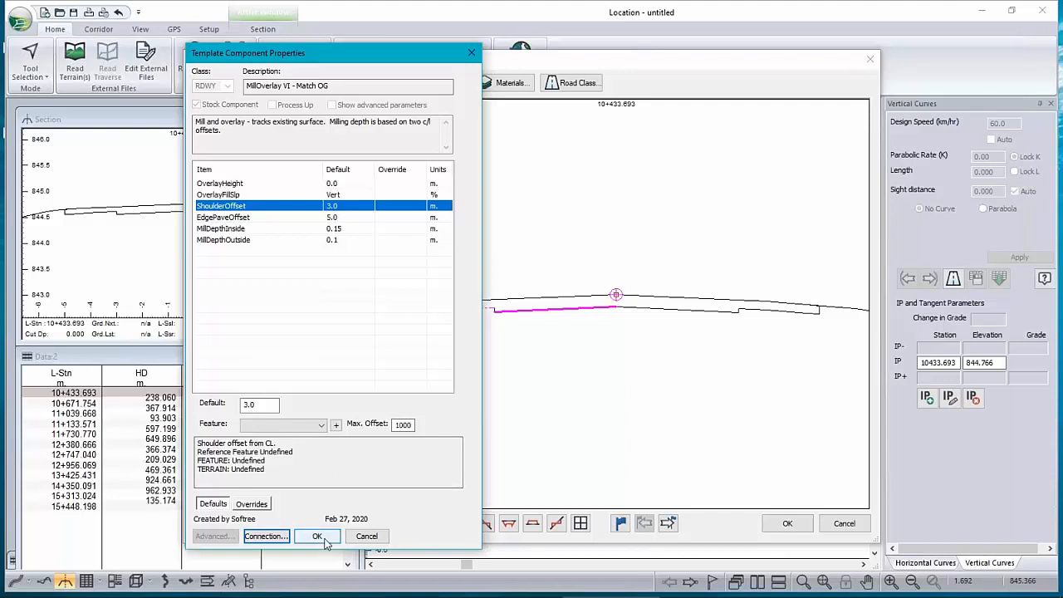
pyautogui.click(369, 538)
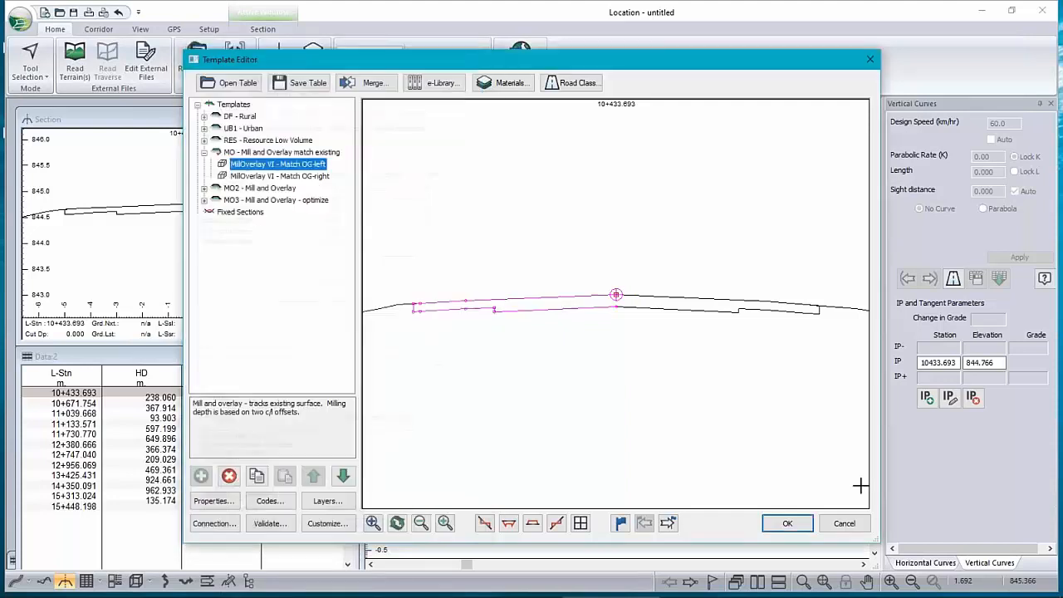
pyautogui.click(845, 524)
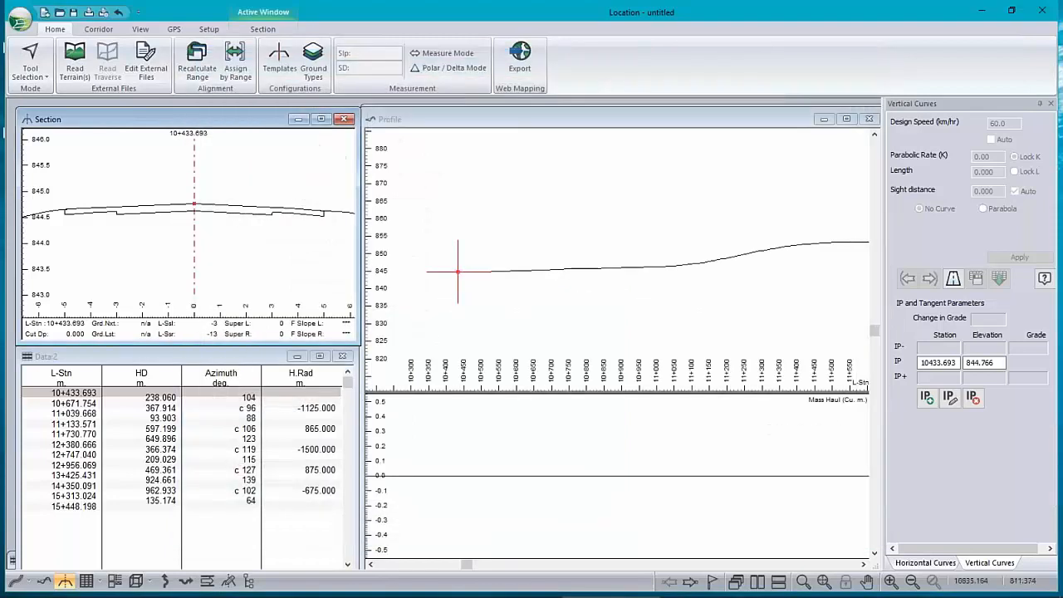
# Step: Show the plan window and examine the surveyed linework alongside the road centerline up close
pyautogui.click(17, 581)
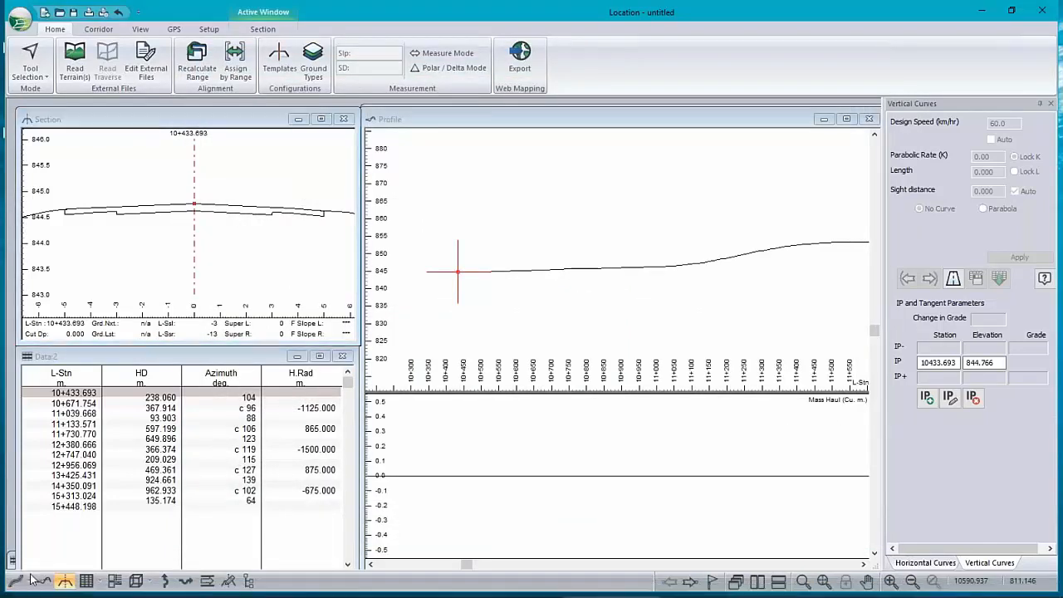
pyautogui.scroll(3, 635, 292)
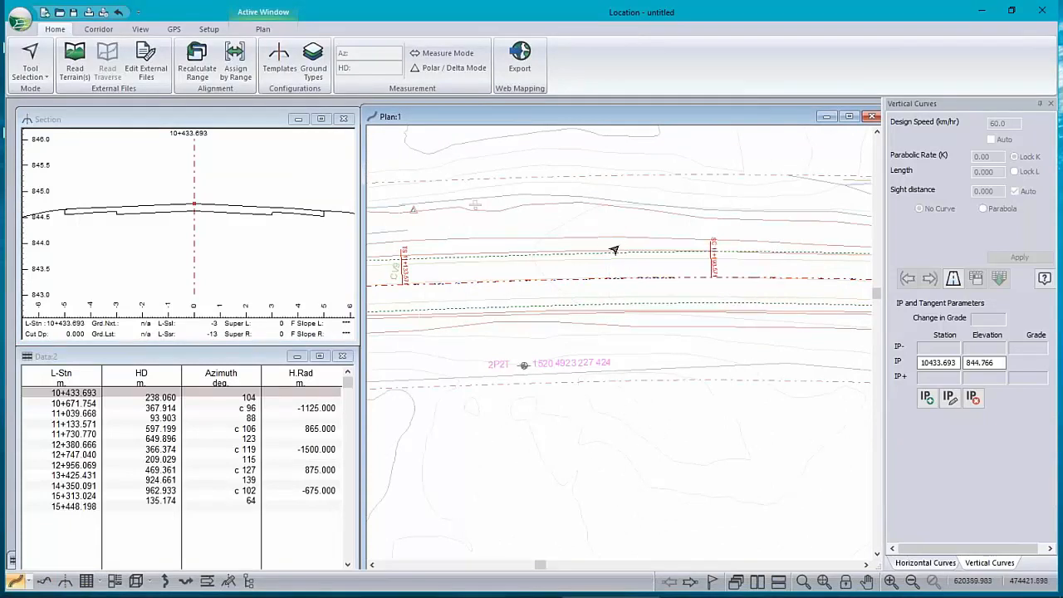
pyautogui.scroll(2, 617, 253)
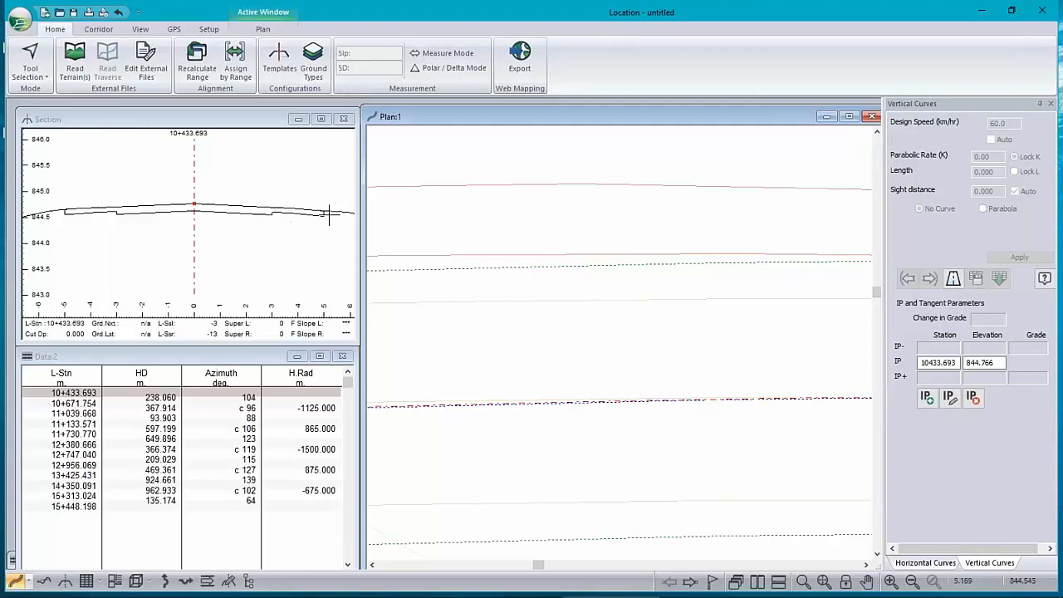
pyautogui.moveTo(701, 319)
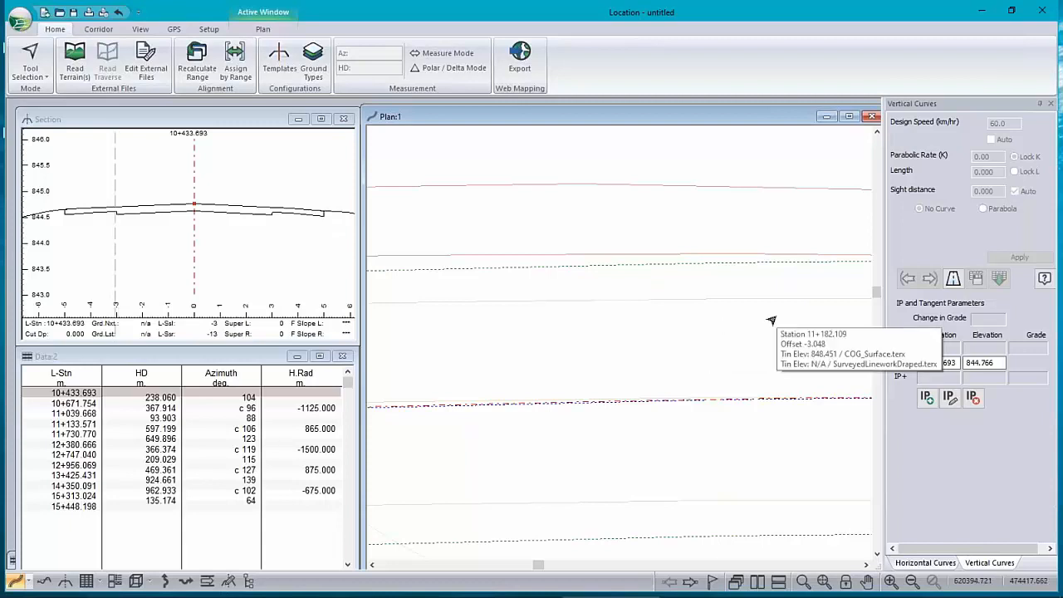
# Step: Turn on Ref. Features in the section window options and enable RF 1 as a reference feature
pyautogui.rightClick(210, 233)
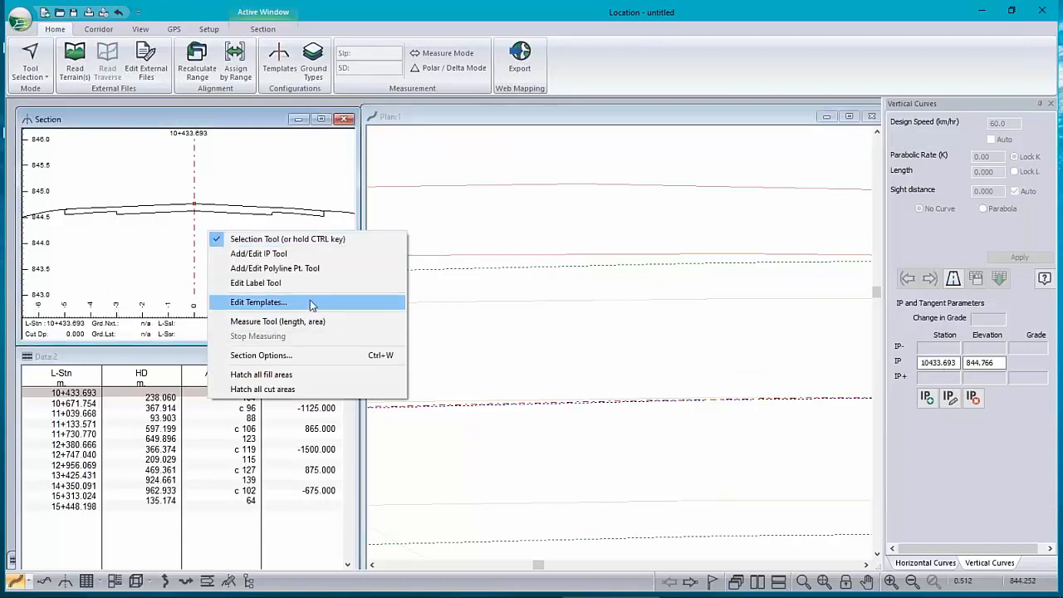
pyautogui.click(302, 355)
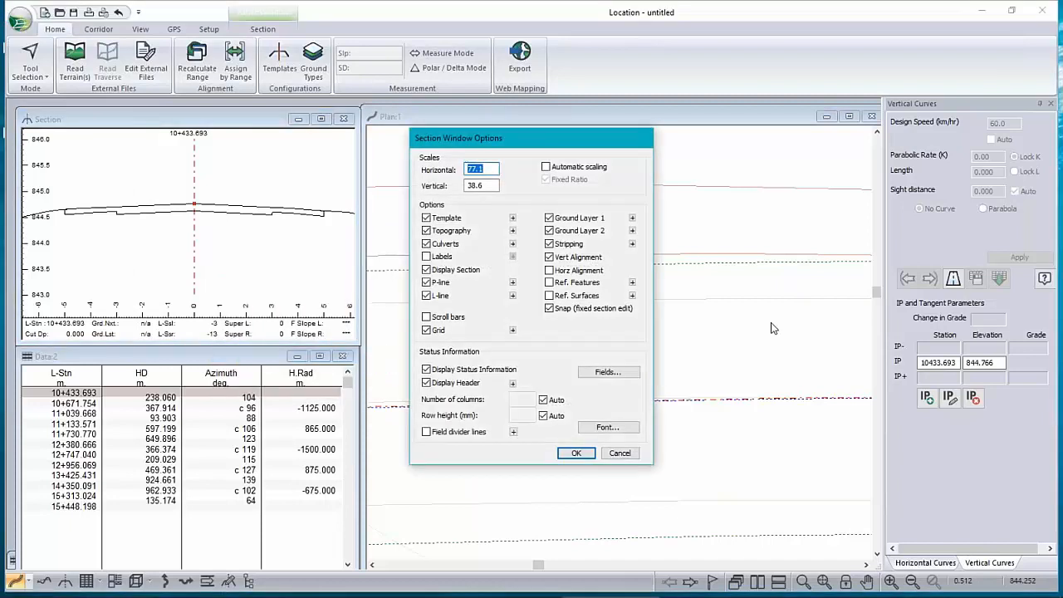
pyautogui.click(550, 283)
pyautogui.click(632, 284)
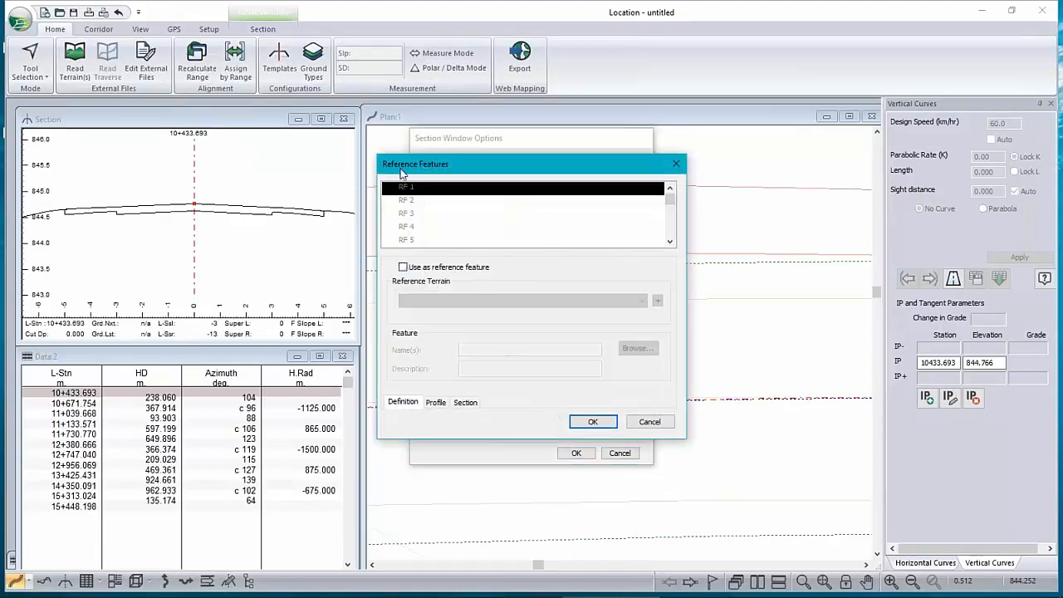
pyautogui.click(404, 268)
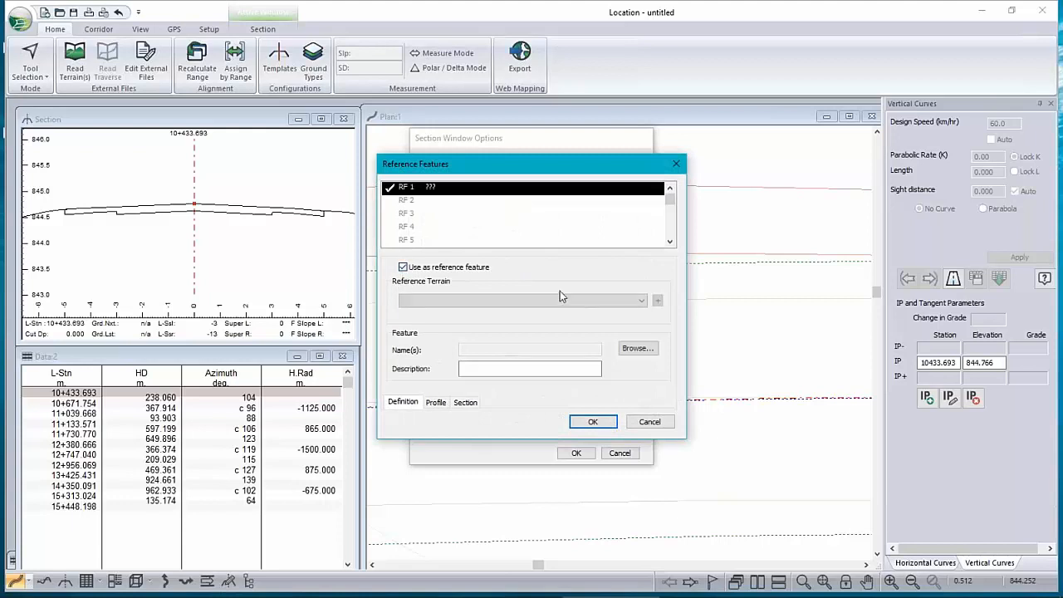
# Step: Load SurveyedLineworkDraped.terx from the RoadResurfacing examples folder as Reference terrain 1 for RF 1
pyautogui.click(644, 301)
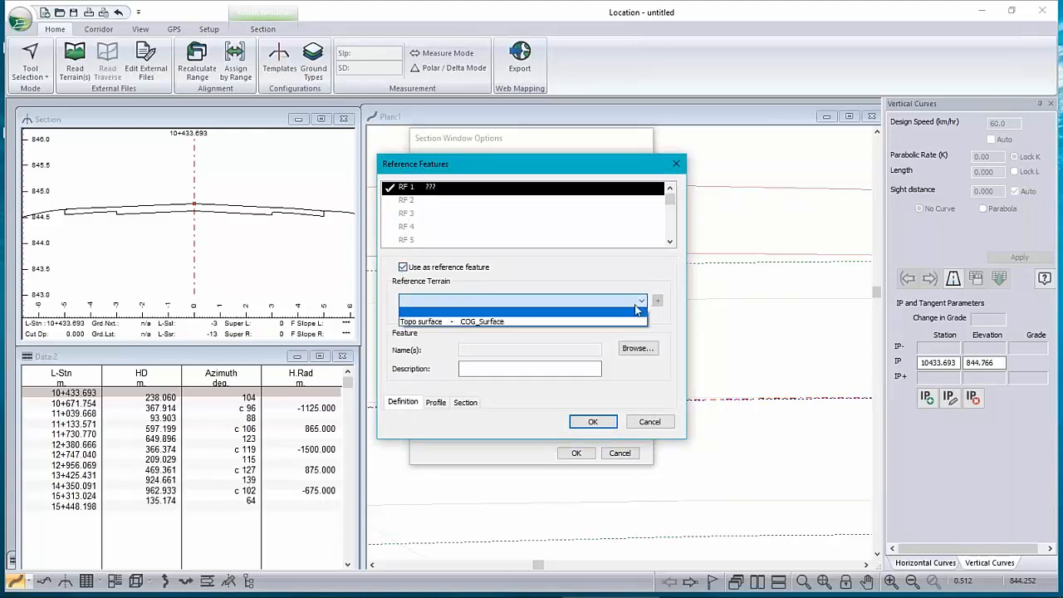
pyautogui.click(488, 320)
pyautogui.click(657, 301)
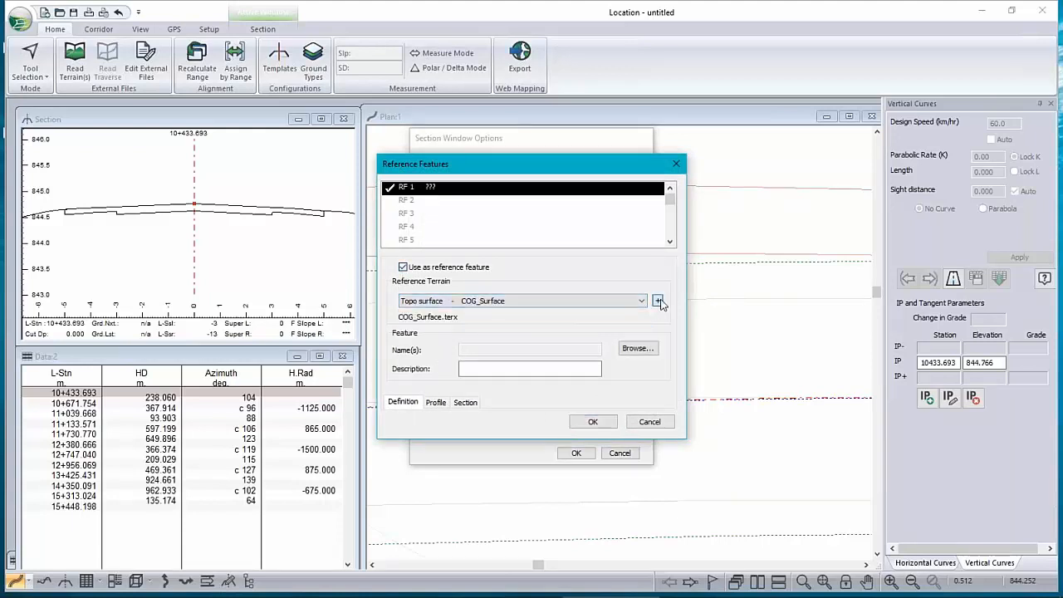
pyautogui.click(677, 337)
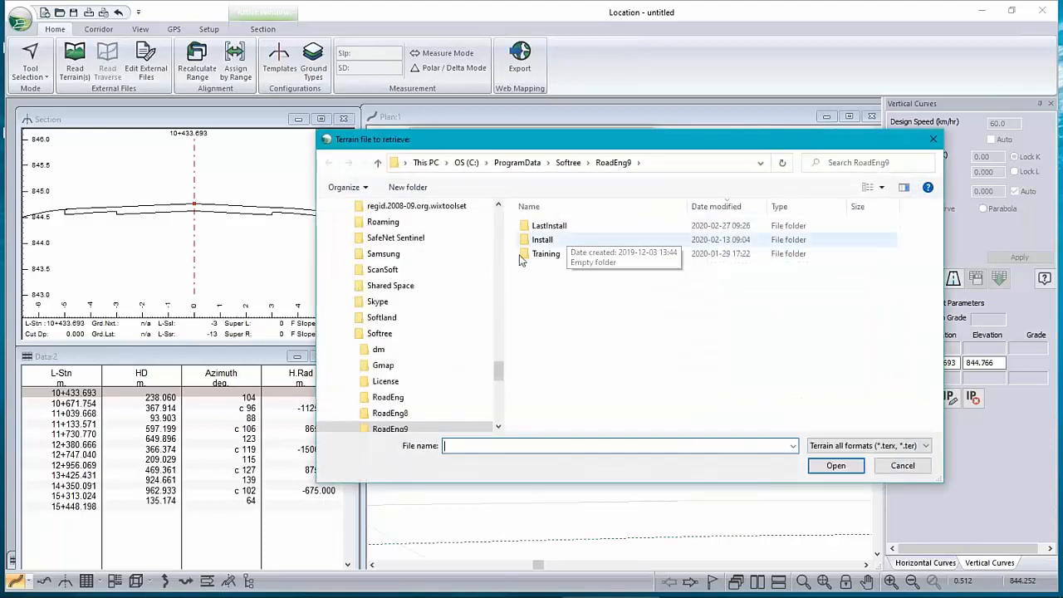
pyautogui.moveTo(498, 365); pyautogui.dragTo(495, 203)
pyautogui.click(368, 227)
pyautogui.click(578, 314)
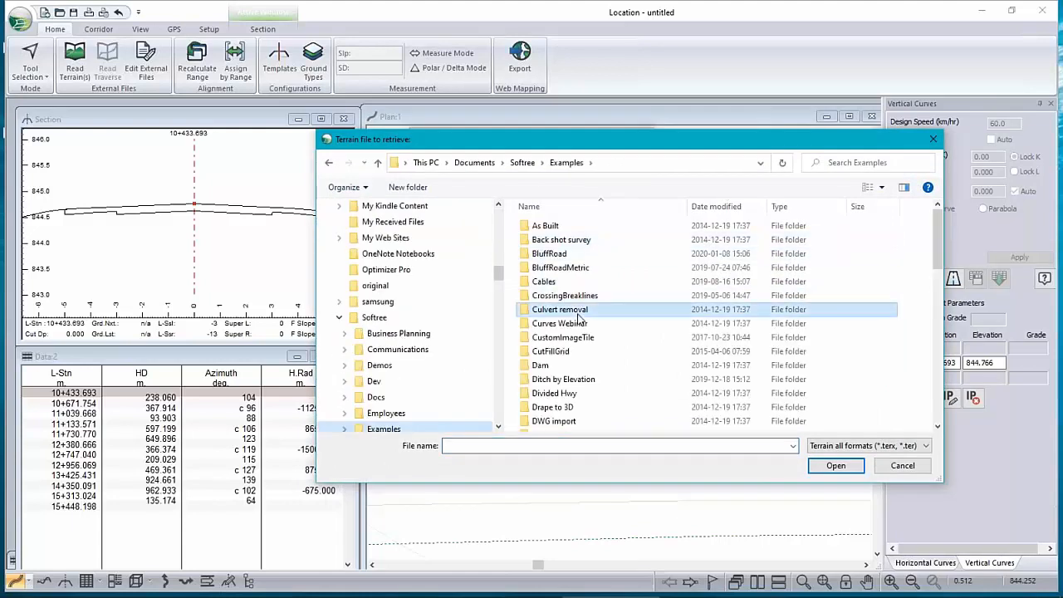
pyautogui.press('r')
pyautogui.doubleClick(577, 249)
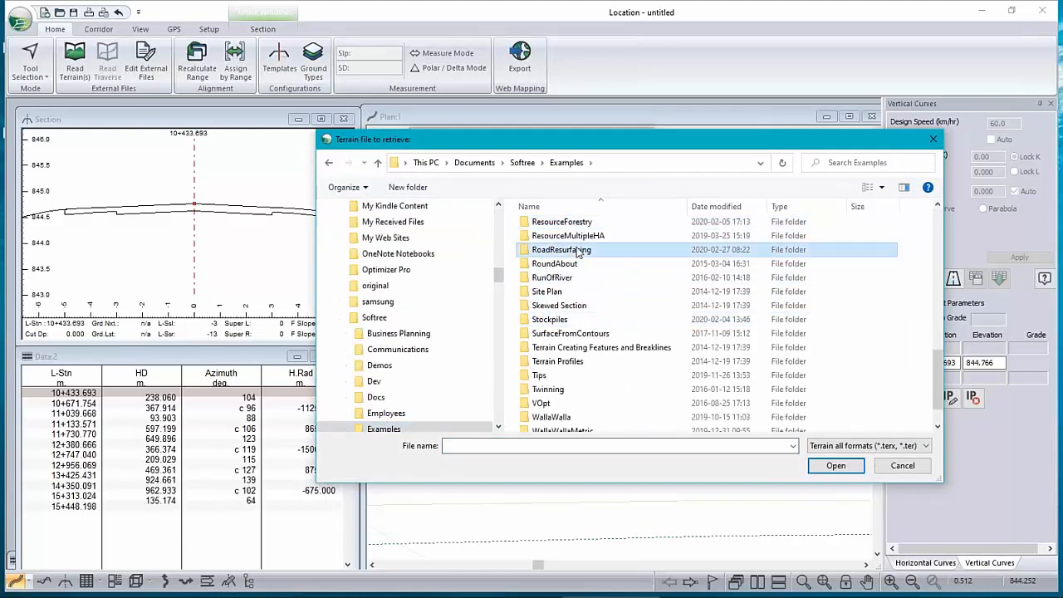
pyautogui.click(562, 311)
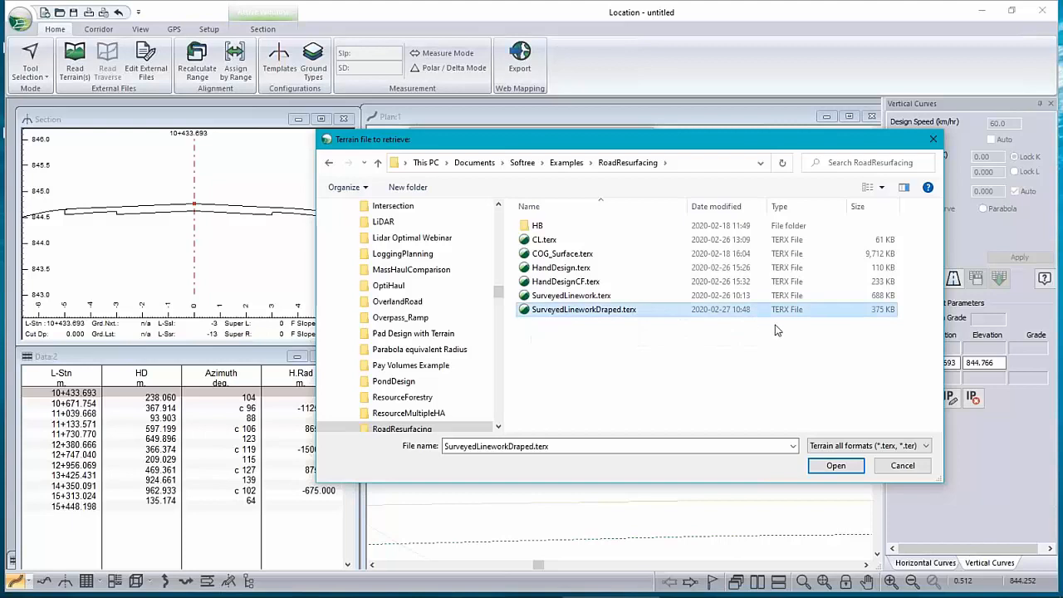
pyautogui.click(841, 469)
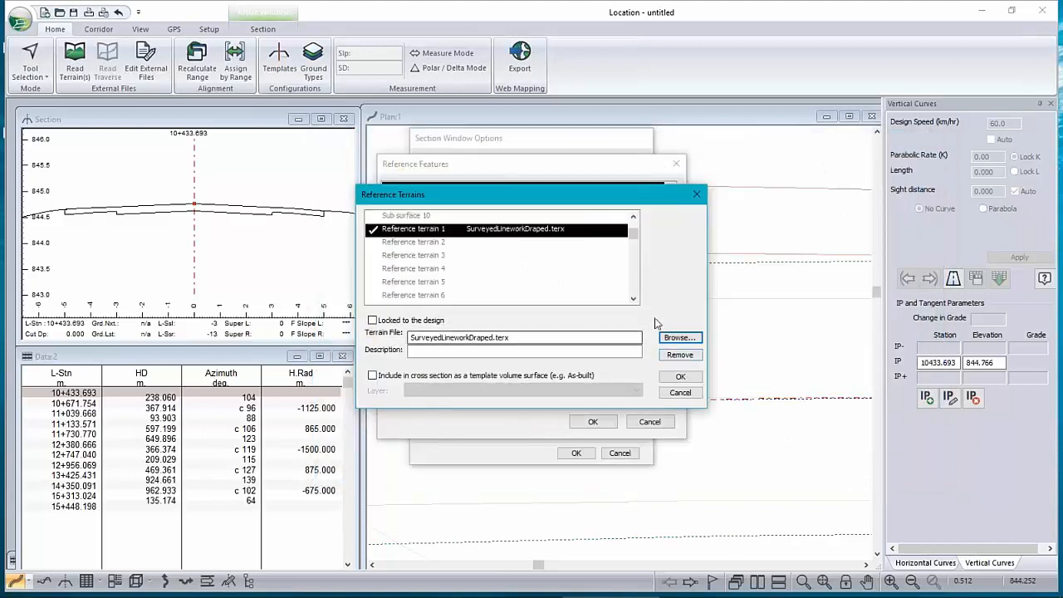
pyautogui.click(680, 339)
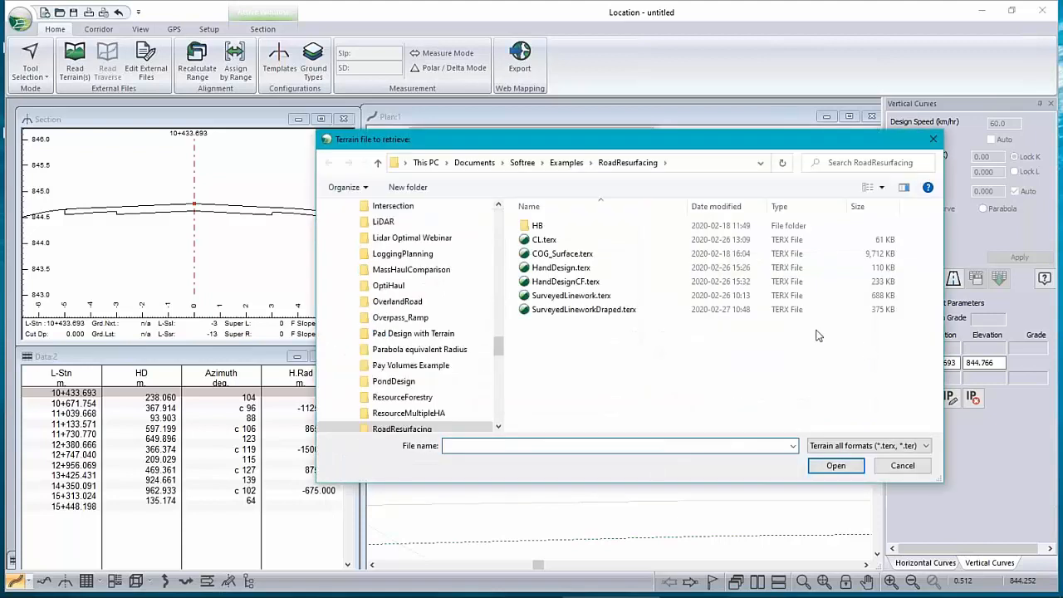
pyautogui.click(903, 468)
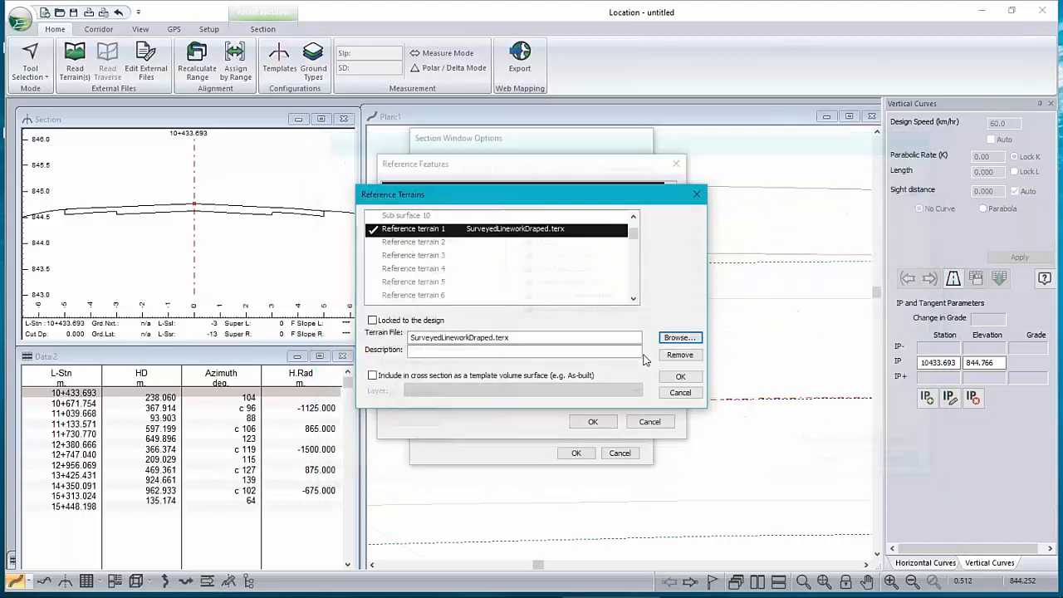
pyautogui.click(700, 378)
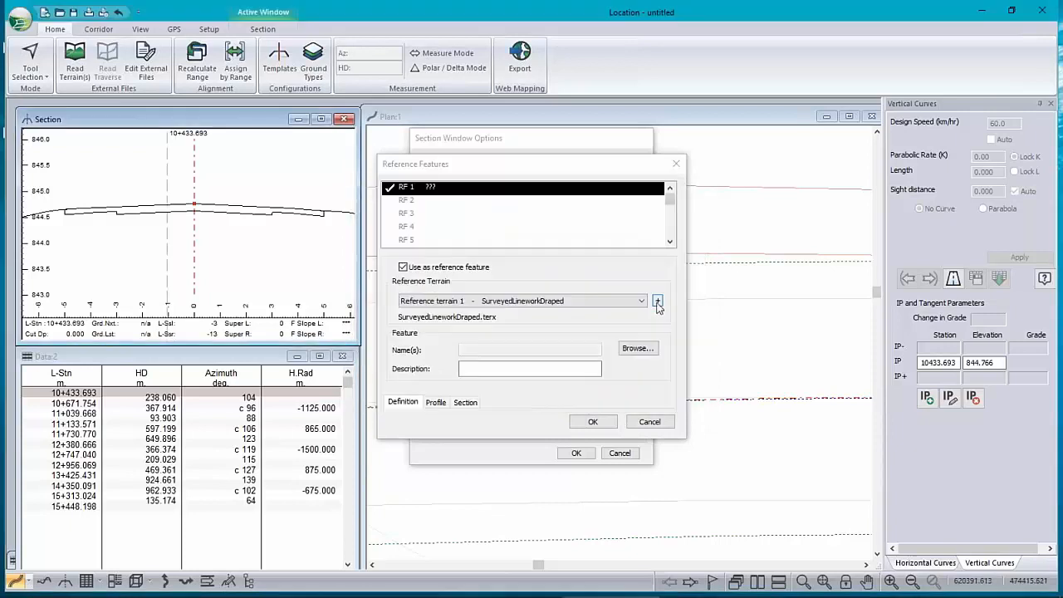
# Step: Assign all pavement edge features from V-ROAD-PVMT-EDGE-0 to V-ROAD-PVMT-EDGE-110 to RF 1
pyautogui.click(638, 348)
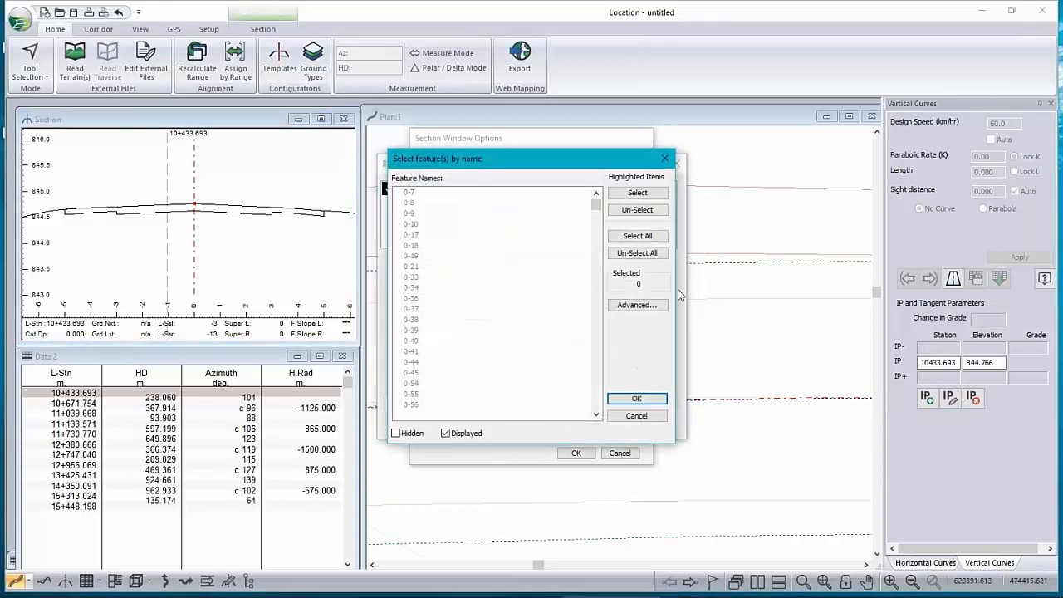
pyautogui.moveTo(596, 206); pyautogui.dragTo(590, 348)
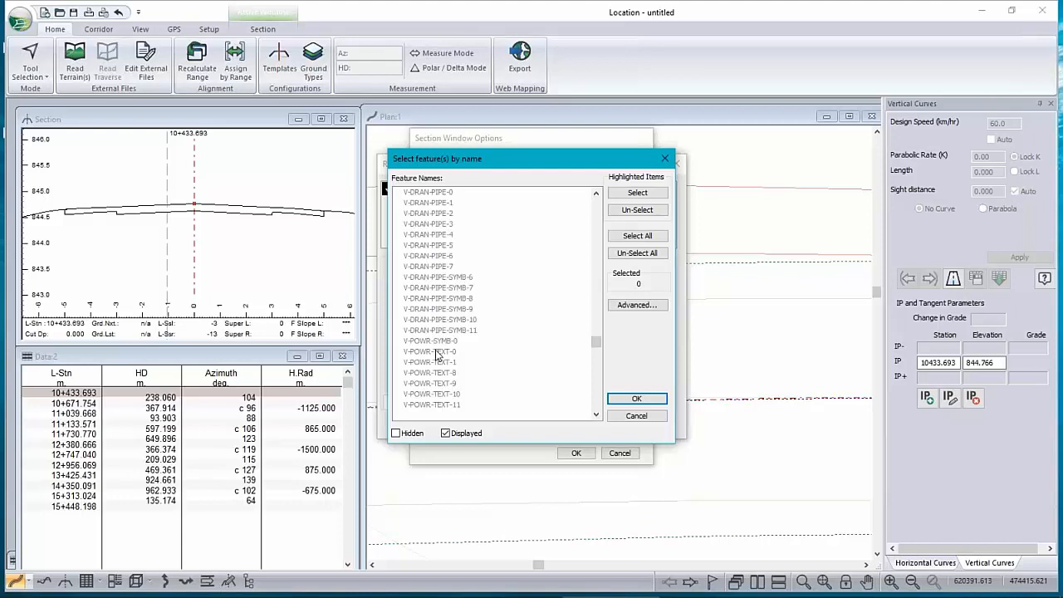
pyautogui.scroll(-5, 437, 354)
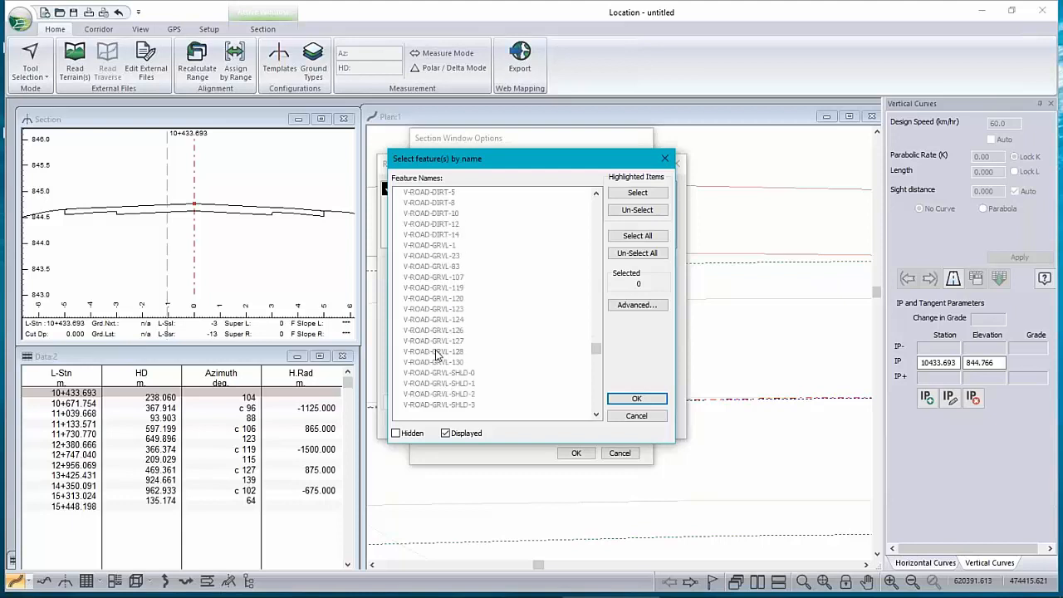
pyautogui.scroll(-10, 437, 354)
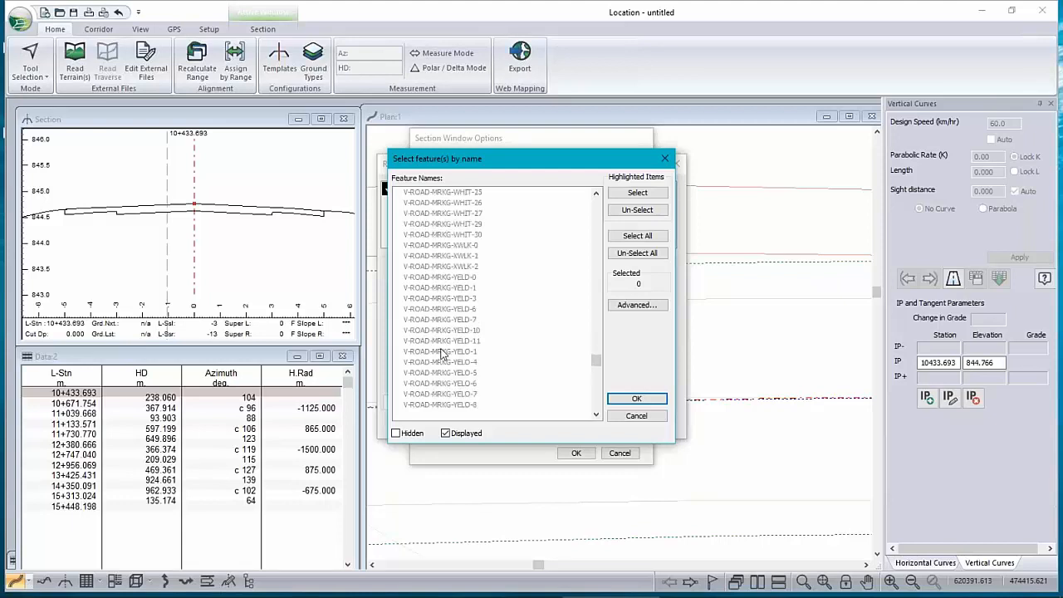
pyautogui.scroll(4, 451, 265)
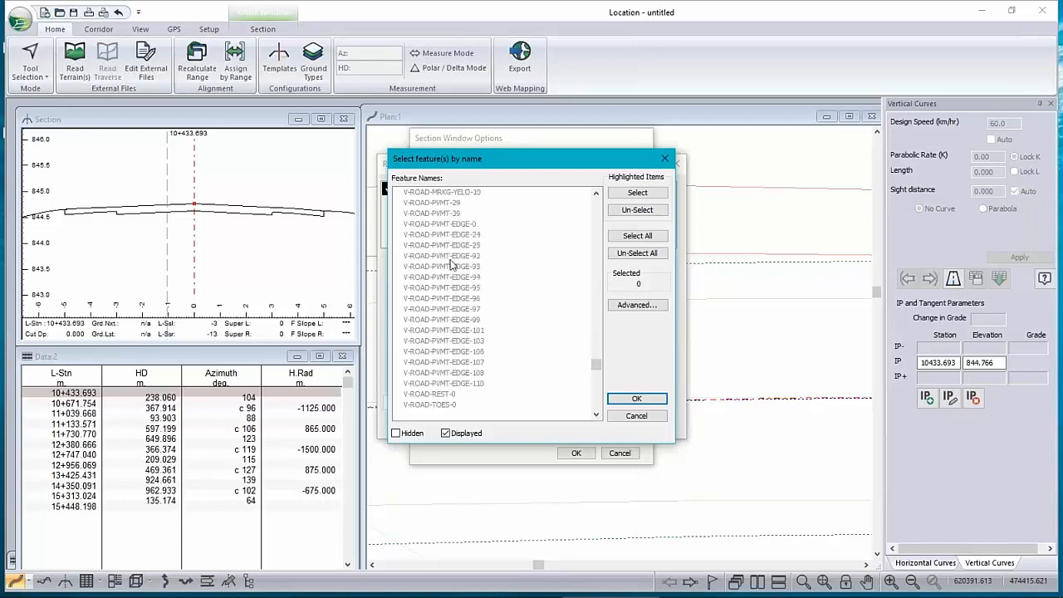
pyautogui.click(448, 224)
pyautogui.keyDown('shift'); pyautogui.click(434, 384); pyautogui.keyUp('shift')
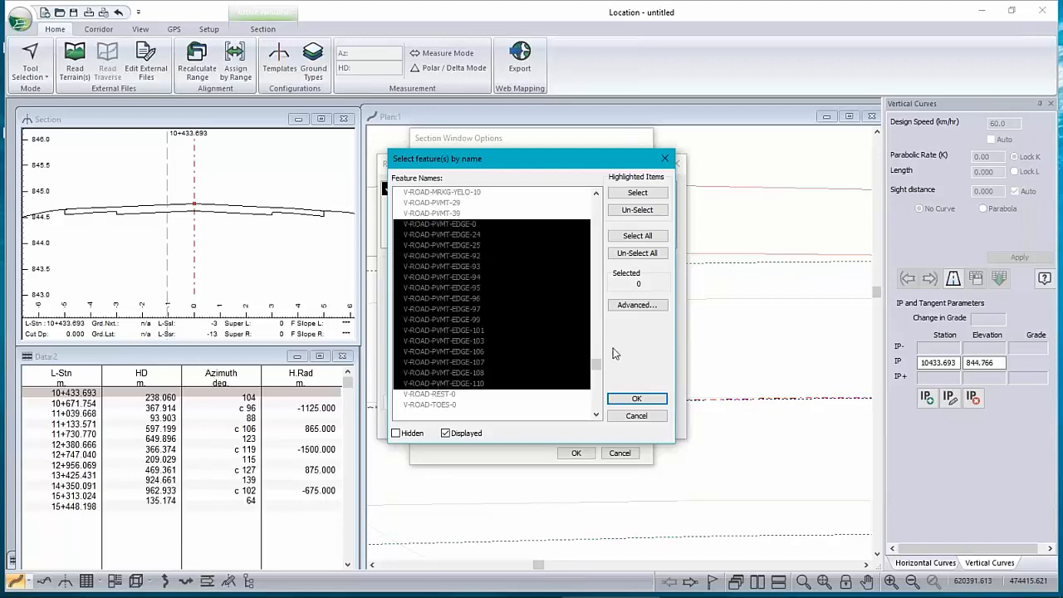
pyautogui.click(637, 193)
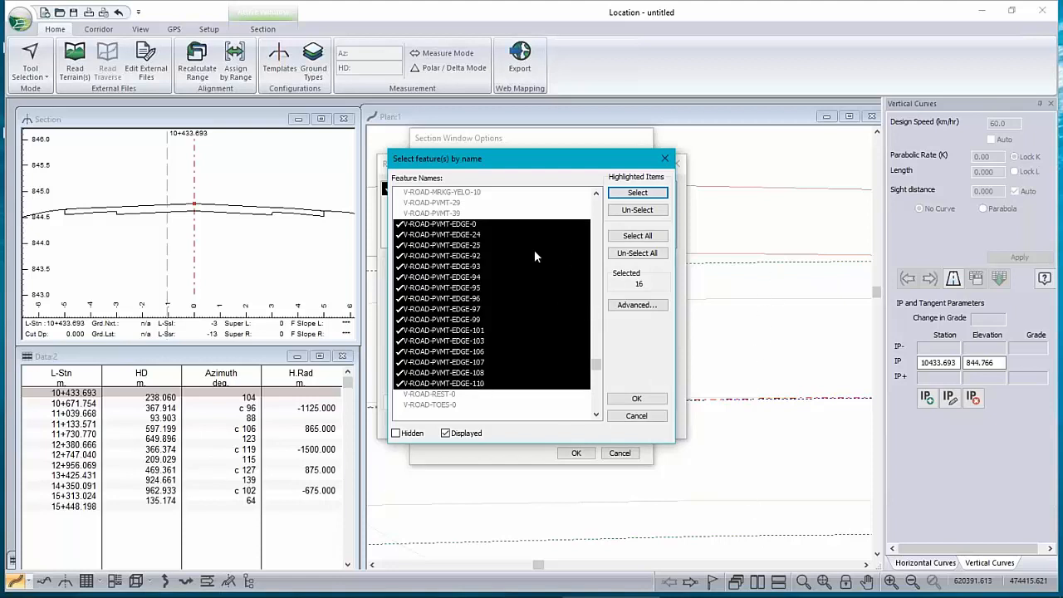
pyautogui.click(636, 399)
# Step: Describe RF 1 as "pavement edge" and display its section intersections with purple Benchmark symbols
pyautogui.click(485, 367)
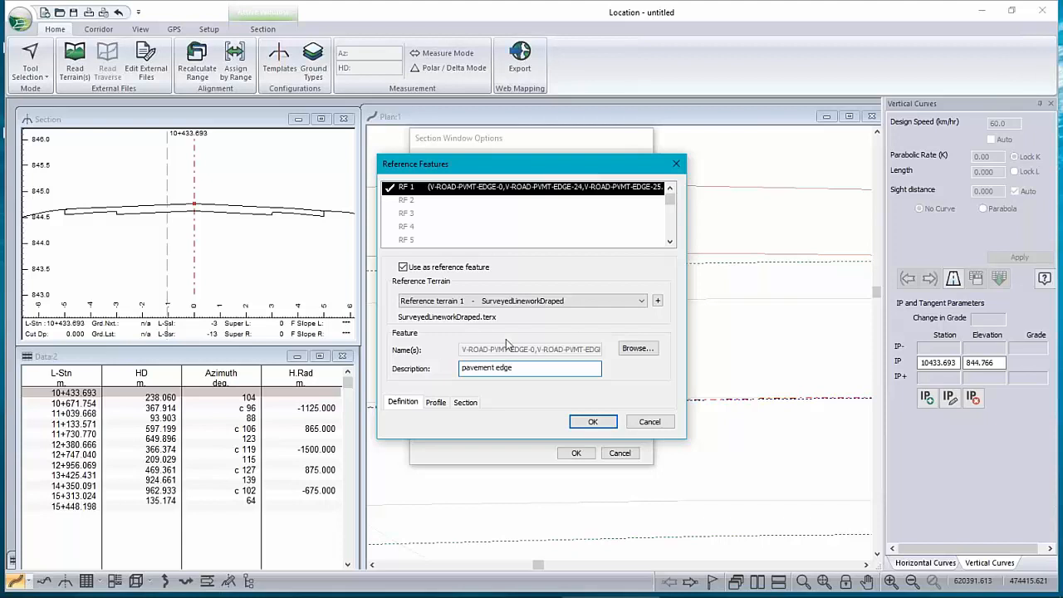
pyautogui.click(469, 402)
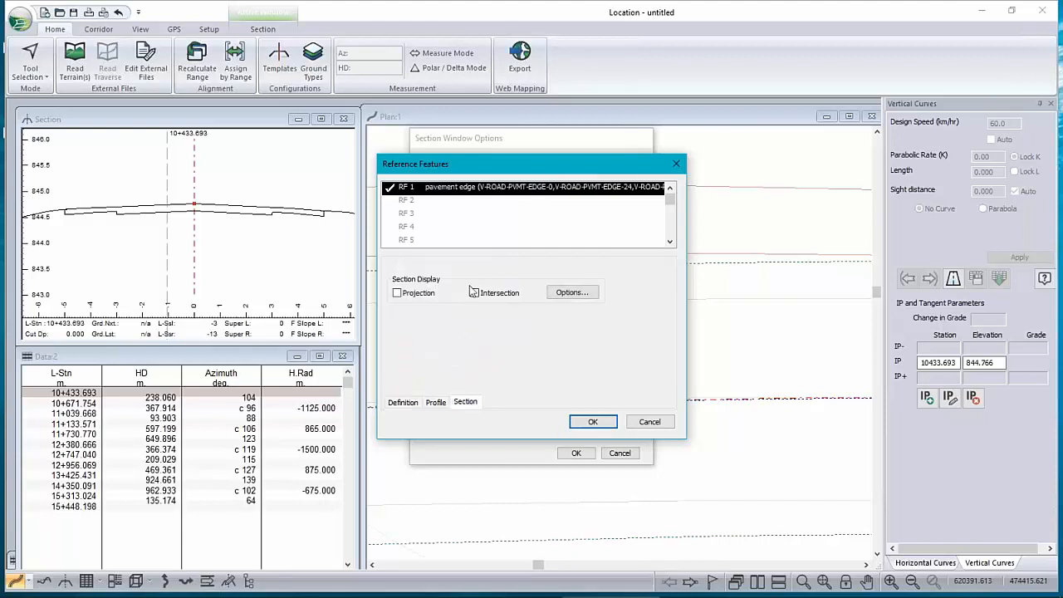
pyautogui.click(572, 292)
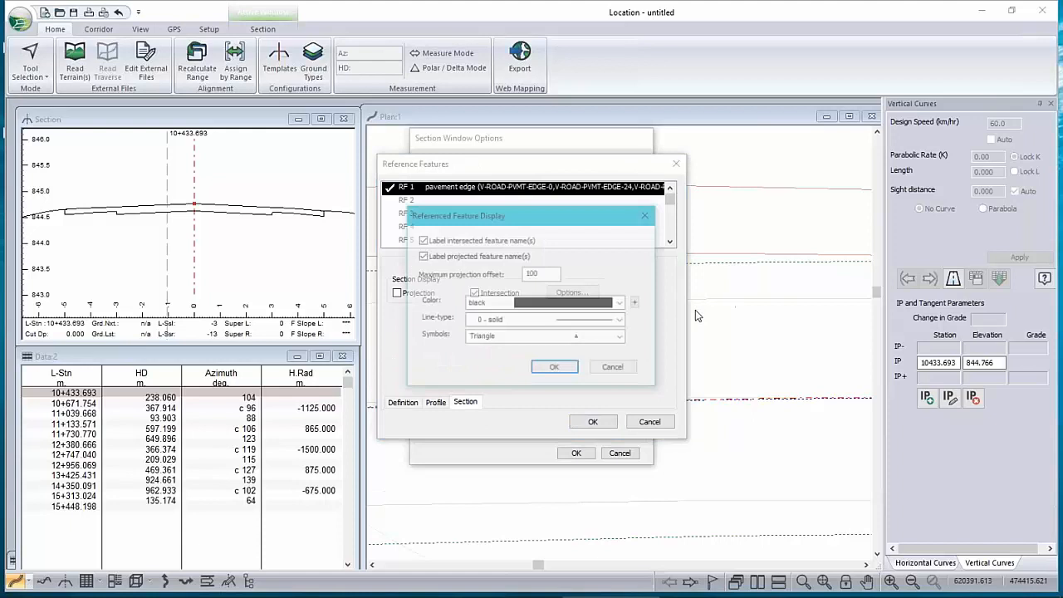
pyautogui.click(623, 332)
pyautogui.click(615, 213)
pyautogui.click(623, 302)
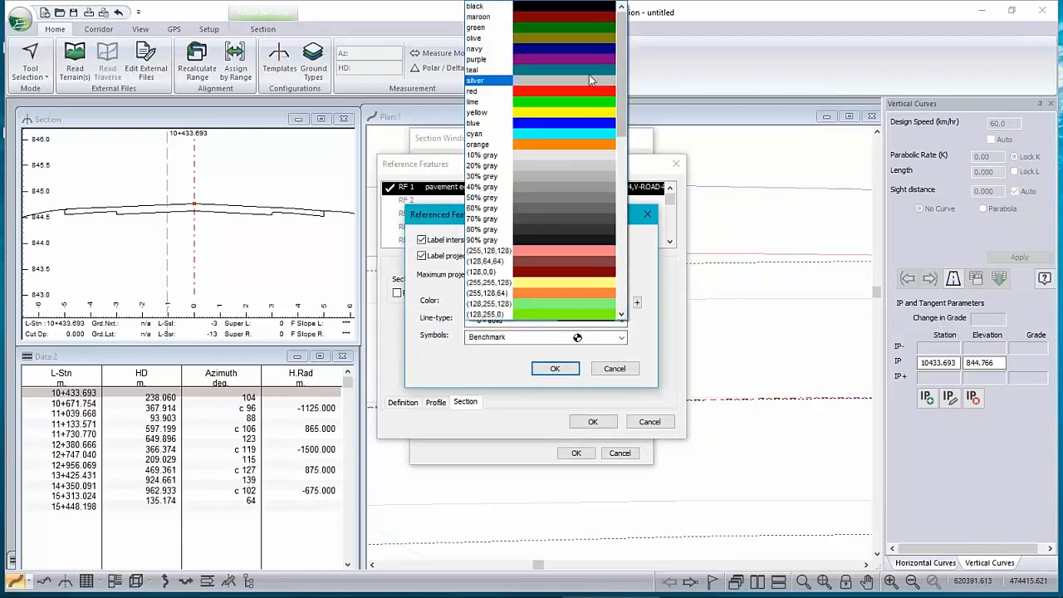
pyautogui.click(588, 59)
pyautogui.click(554, 368)
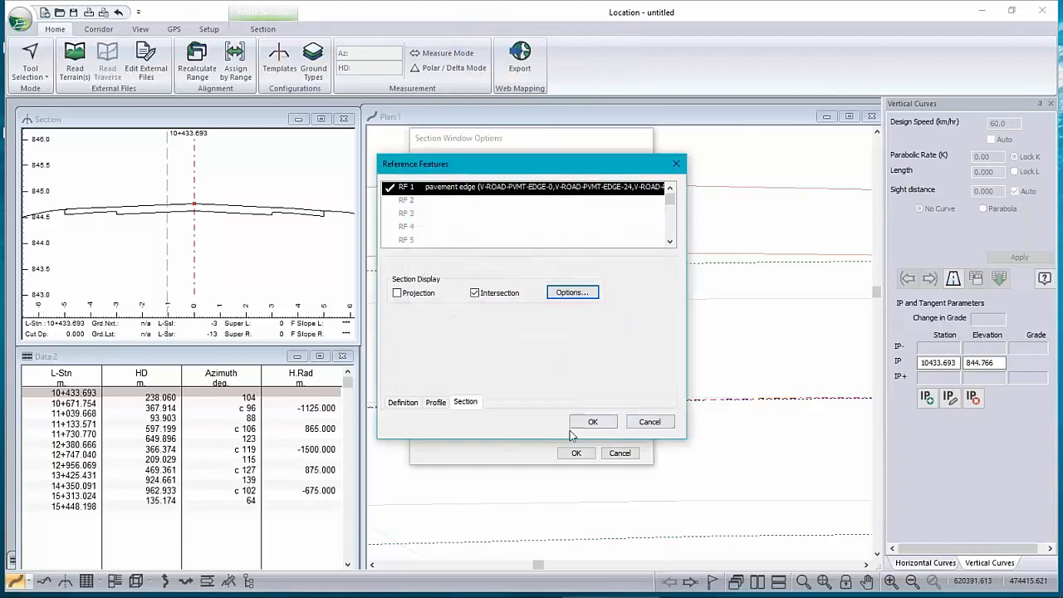
pyautogui.click(591, 422)
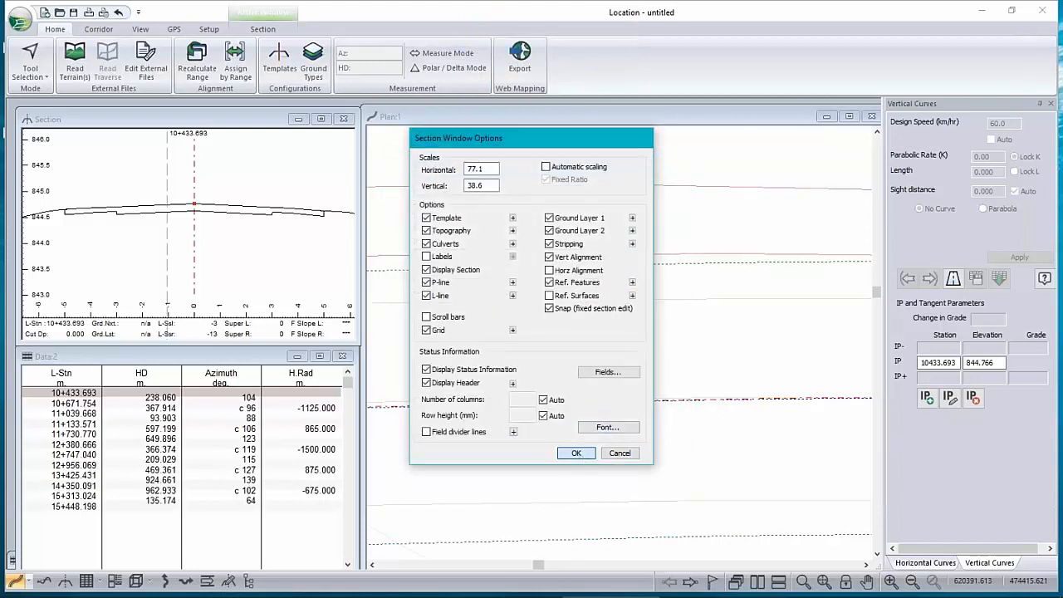
pyautogui.click(575, 452)
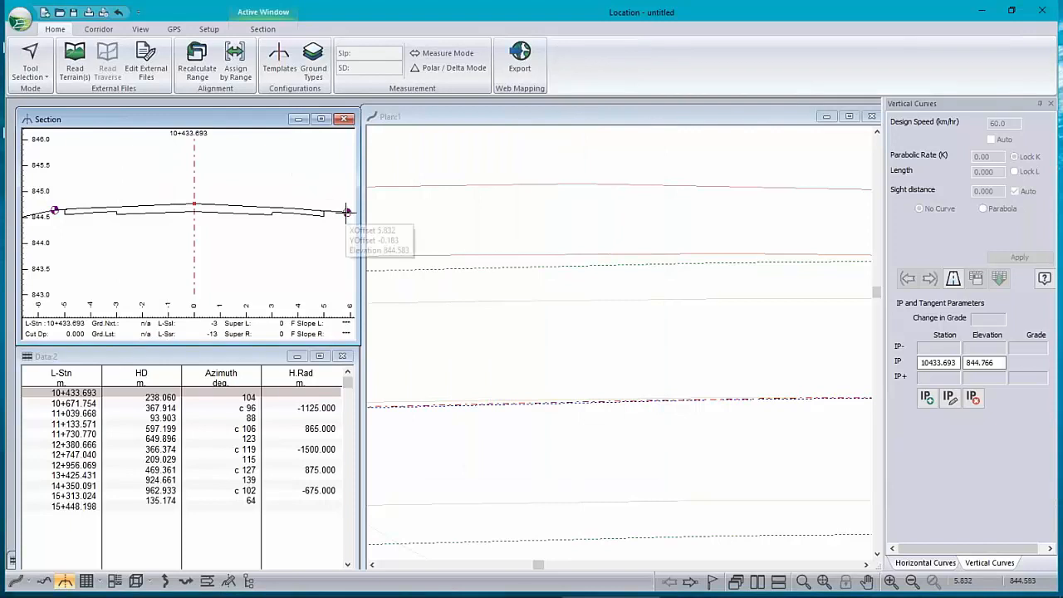
# Step: Check the reference feature settings of EdgePaveOffset and ShoulderOffset in the MO template's MillOverlay VI - Match OG-left component
pyautogui.moveTo(323, 209)
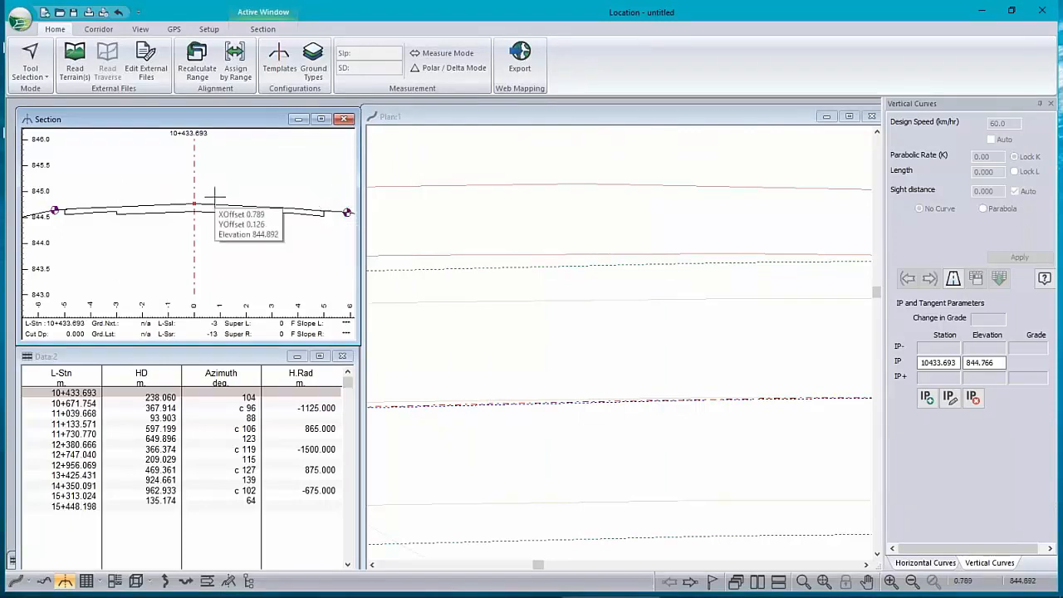
pyautogui.rightClick(214, 196)
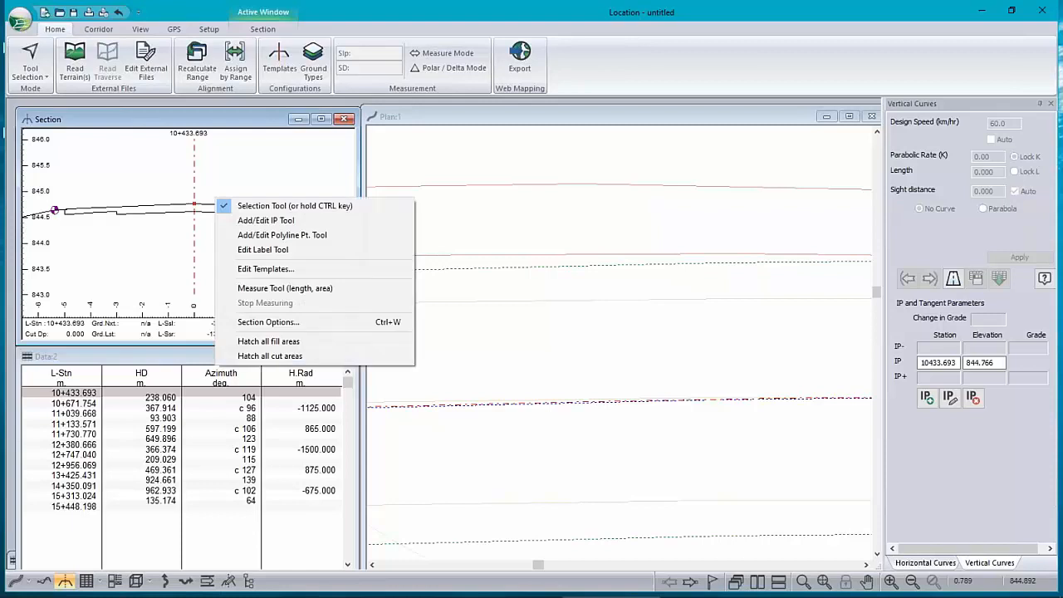
pyautogui.click(286, 269)
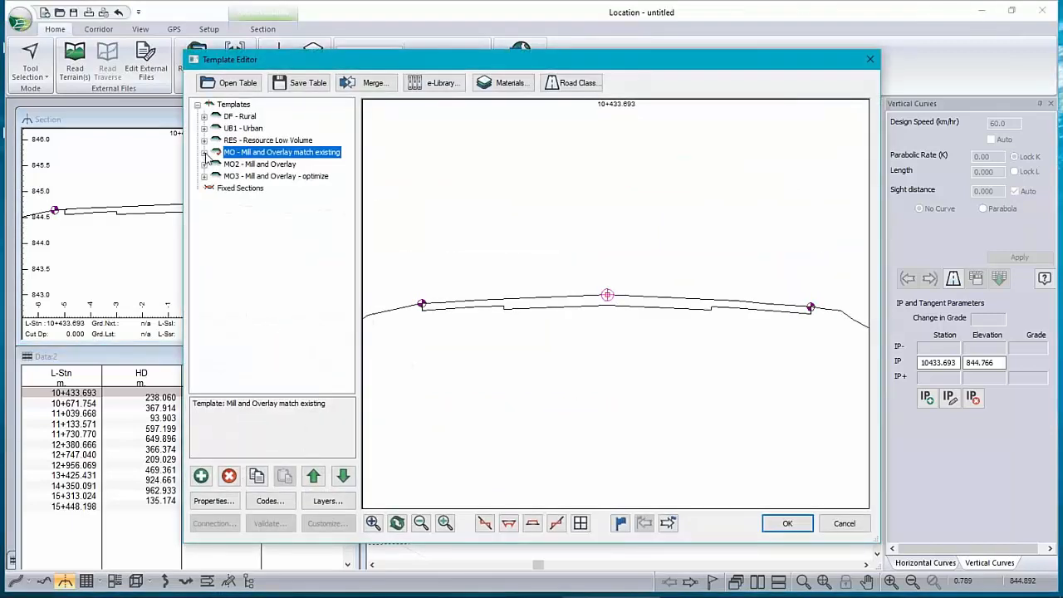
pyautogui.click(204, 153)
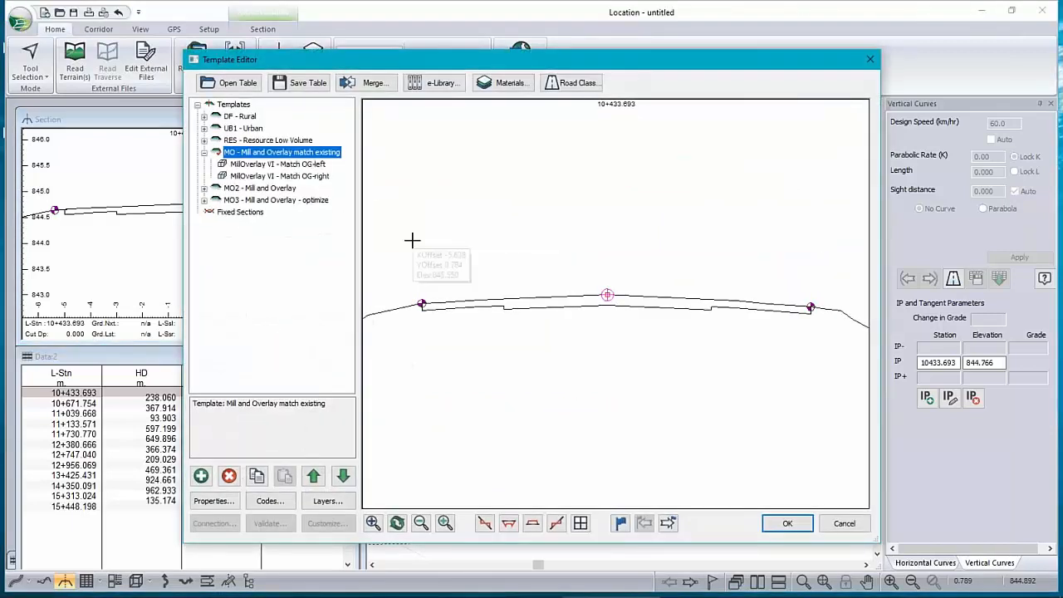
pyautogui.doubleClick(283, 164)
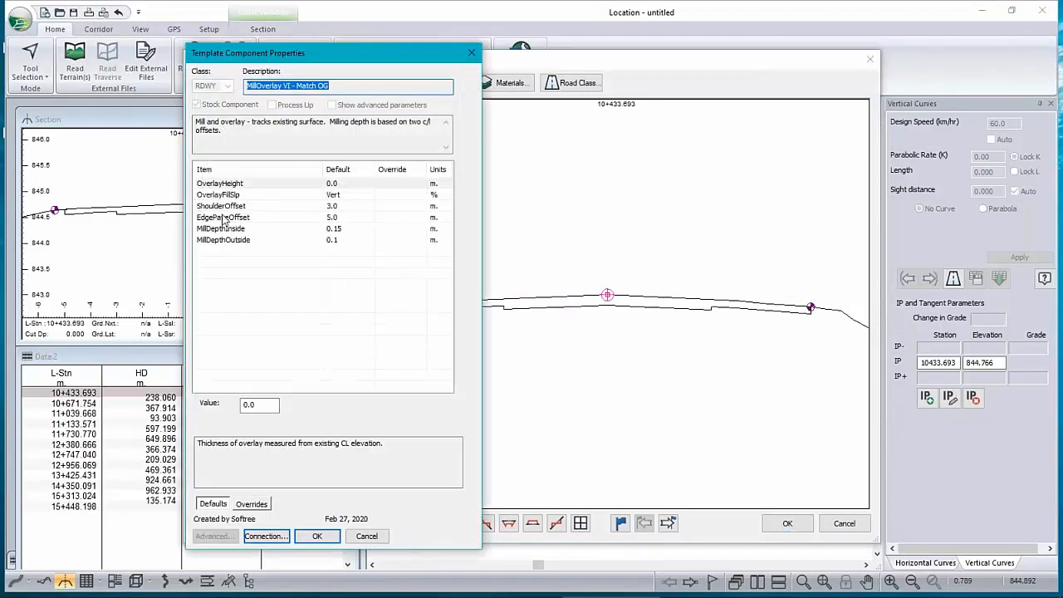
pyautogui.click(224, 218)
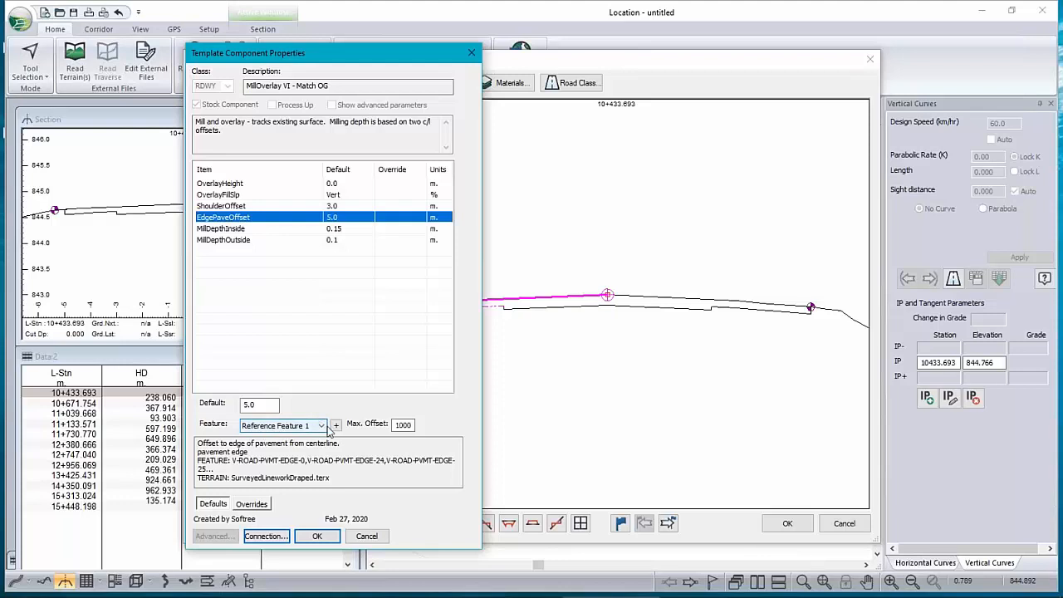
pyautogui.click(235, 208)
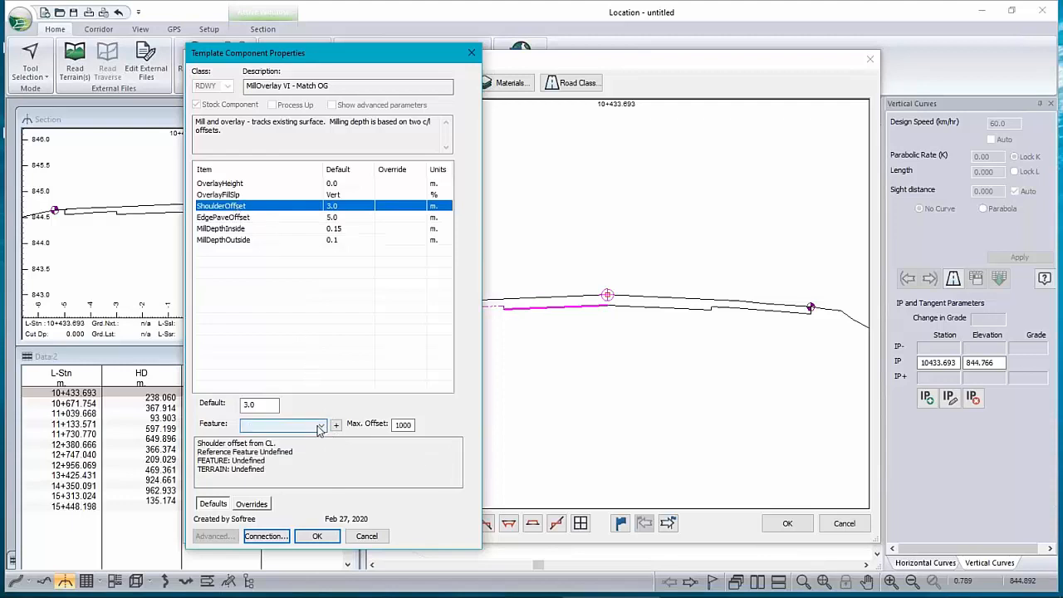
pyautogui.click(367, 537)
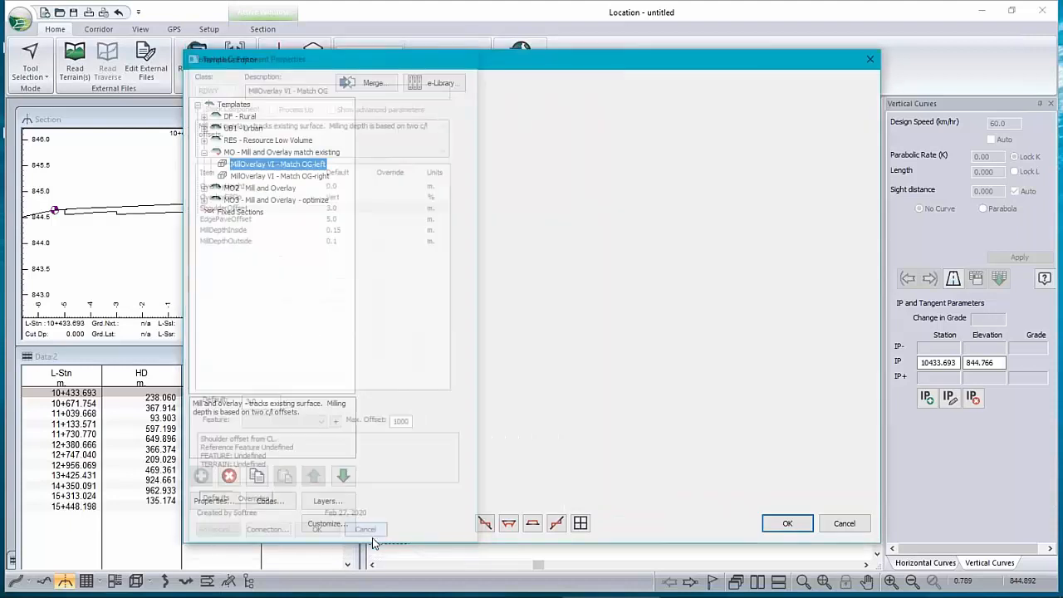
# Step: Accept the template table and update the road cross sections
pyautogui.click(796, 525)
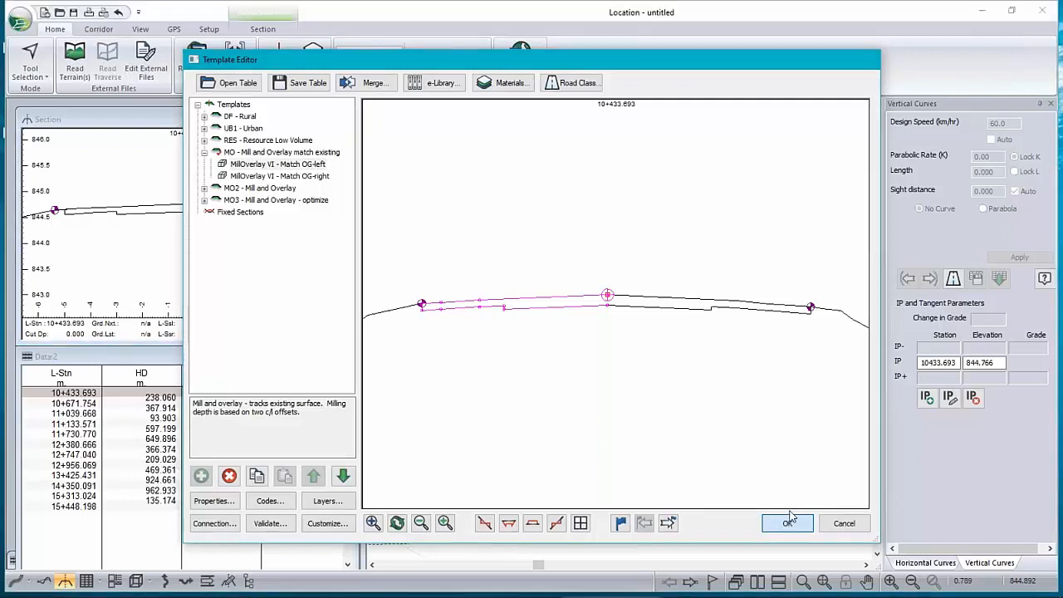
pyautogui.click(787, 523)
pyautogui.click(597, 349)
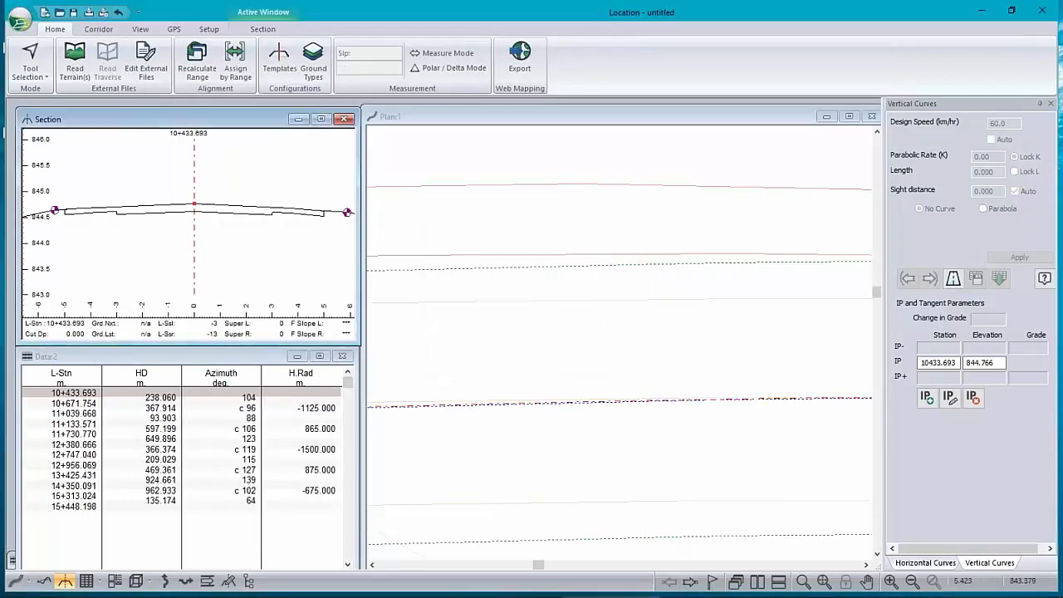
# Step: Enable RF 2 as a reference feature using Reference terrain 1, SurveyedLineworkDraped
pyautogui.rightClick(235, 210)
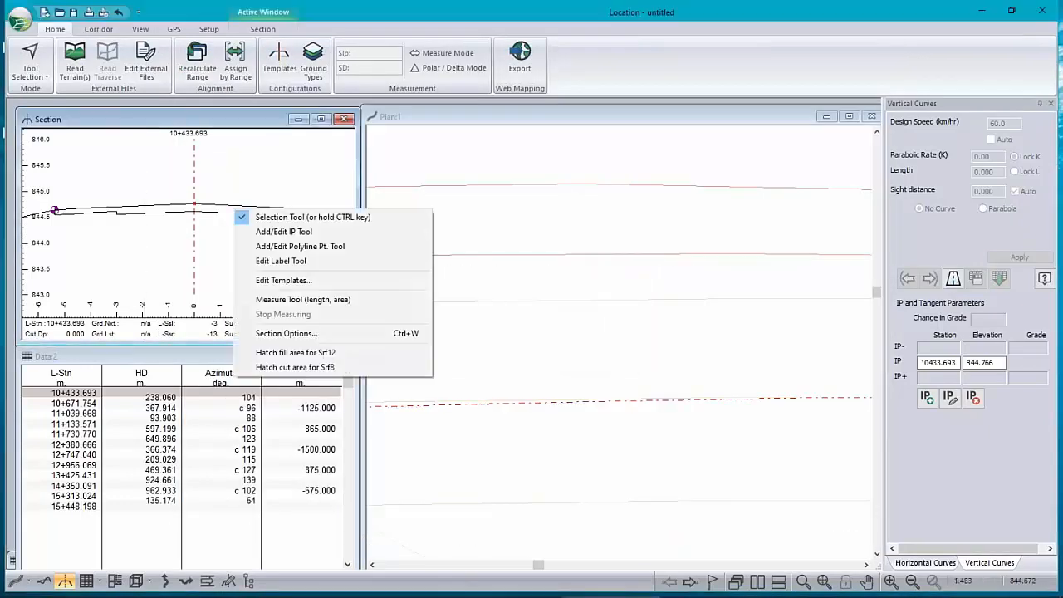
pyautogui.click(287, 333)
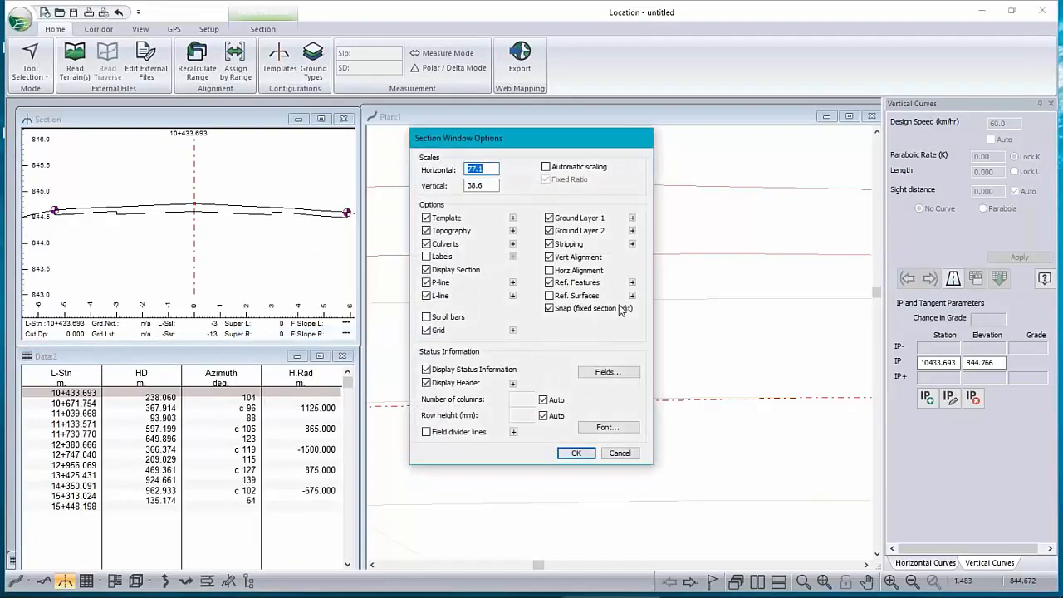
pyautogui.click(632, 283)
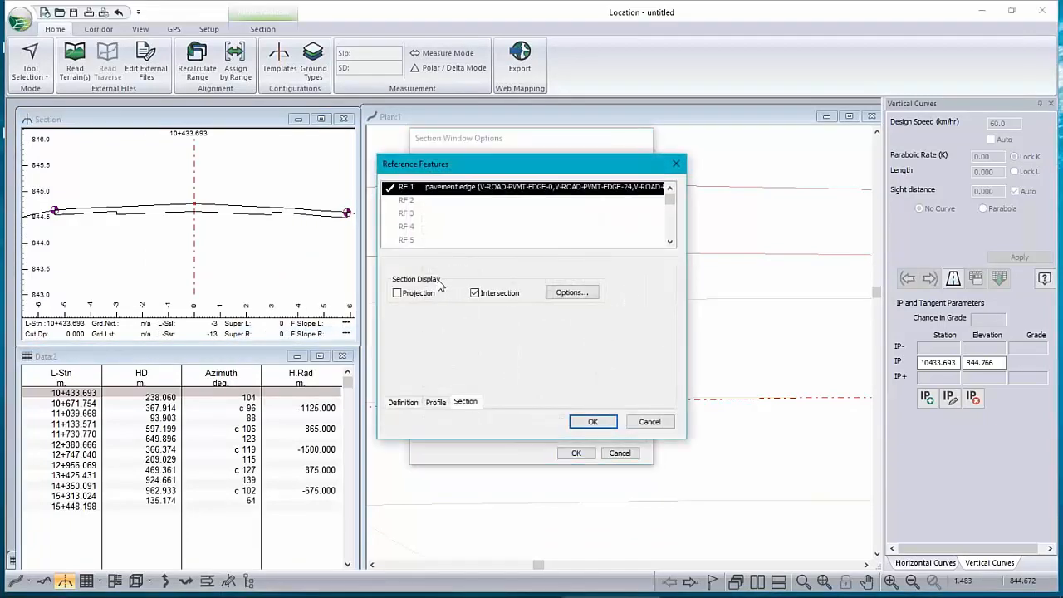
pyautogui.click(403, 401)
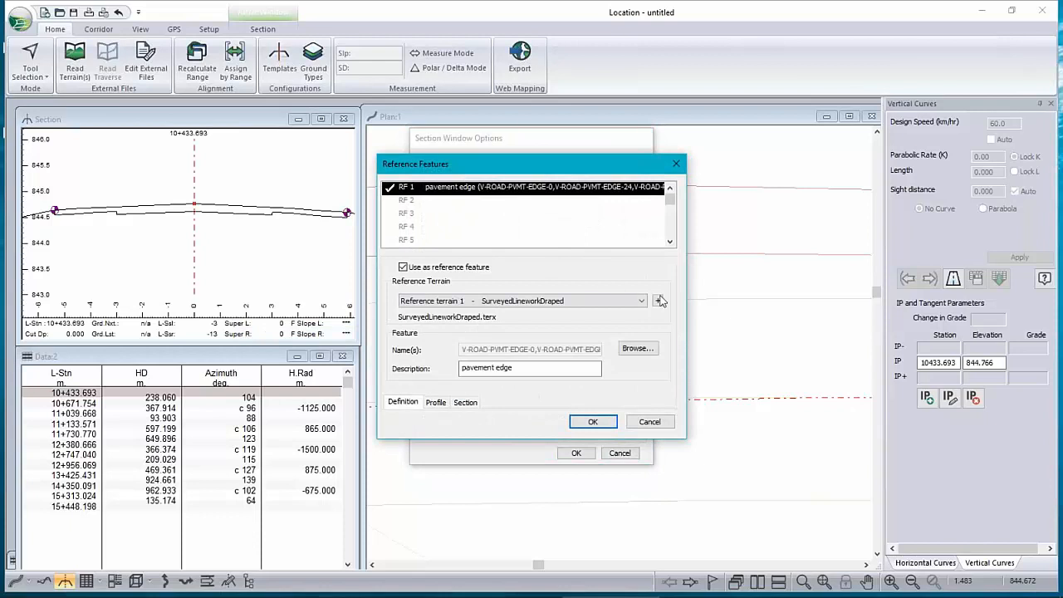
pyautogui.click(407, 205)
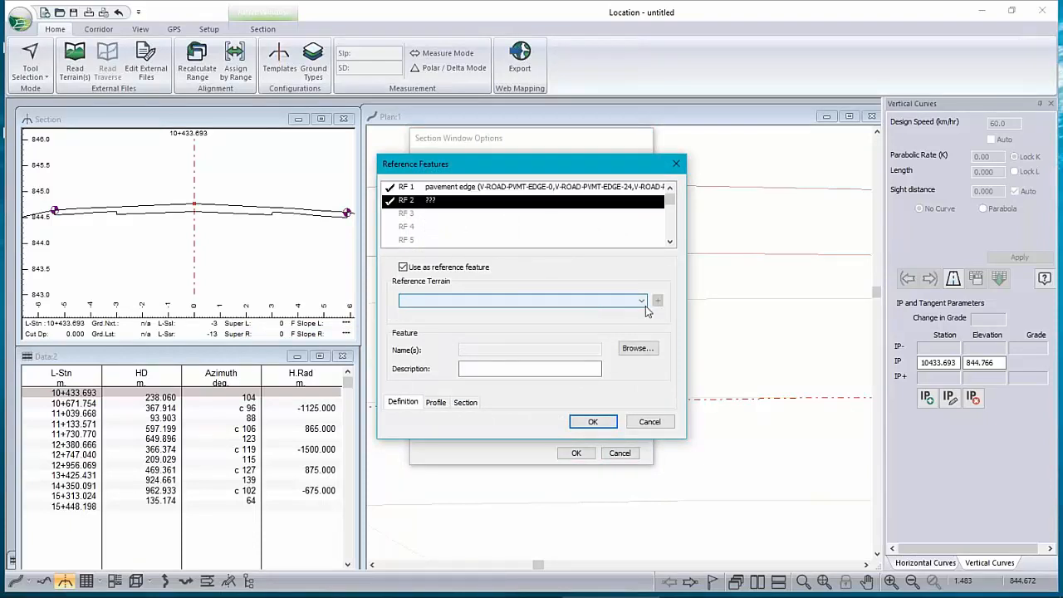
pyautogui.click(645, 304)
pyautogui.click(511, 322)
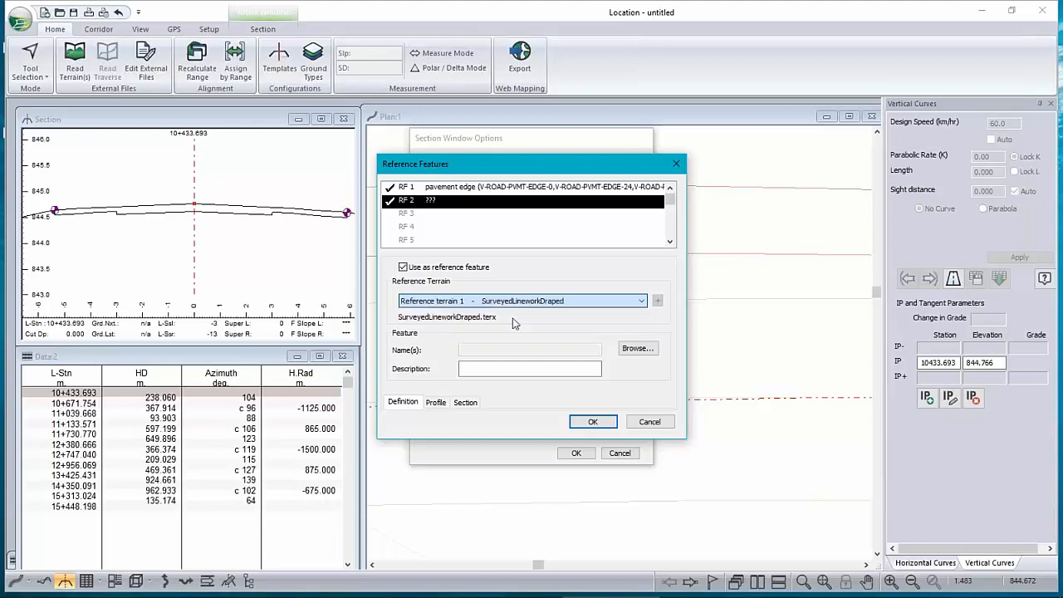
# Step: Assign all white road marking features from V-ROAD-MRKG-WHIT-0 to V-ROAD-MRKG-WHIT-30 to RF 2
pyautogui.click(643, 348)
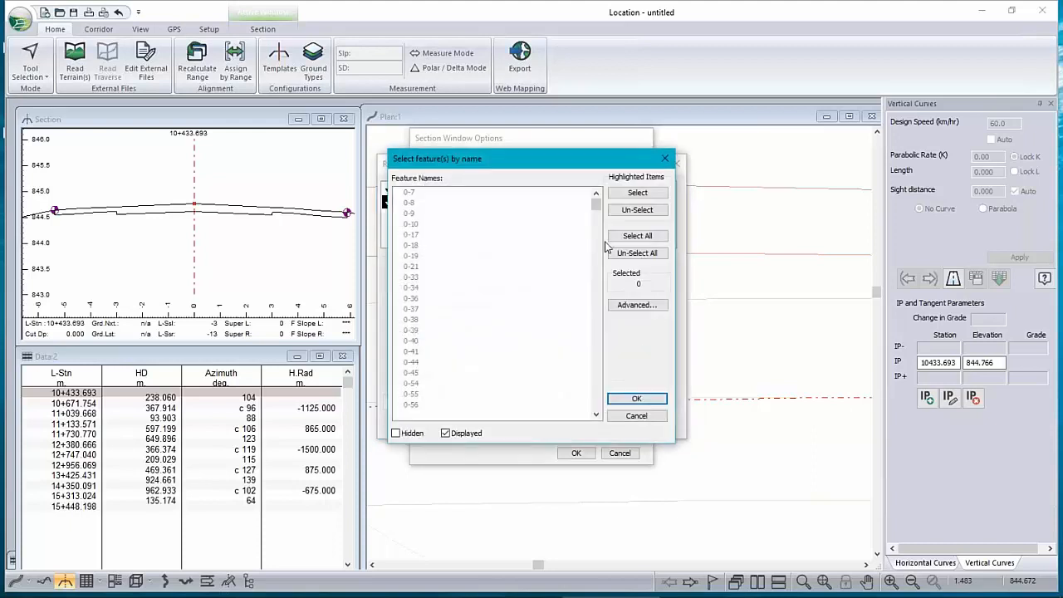
pyautogui.moveTo(595, 206); pyautogui.dragTo(588, 359)
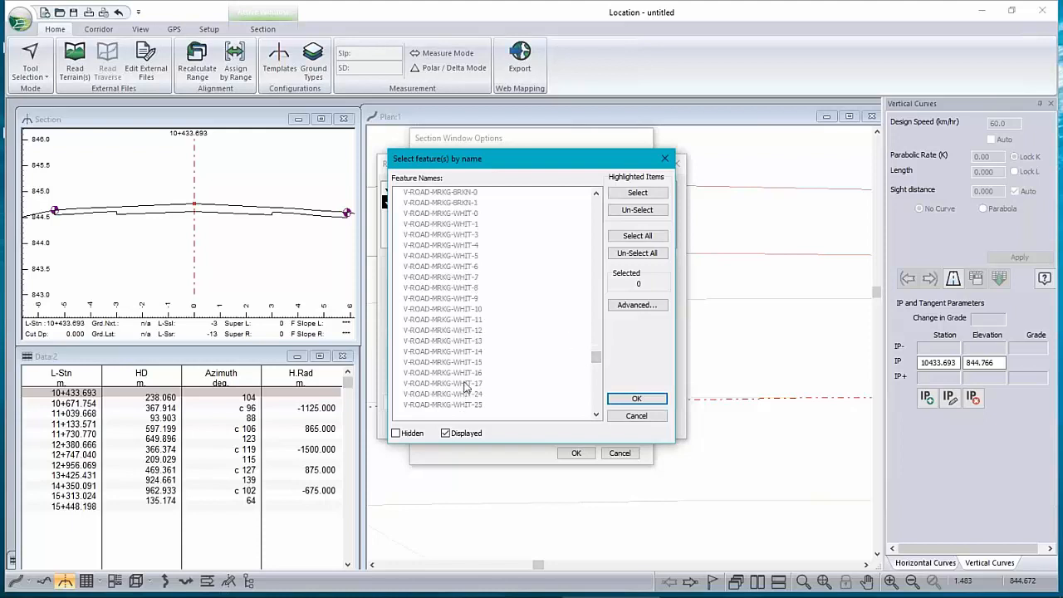
pyautogui.click(463, 213)
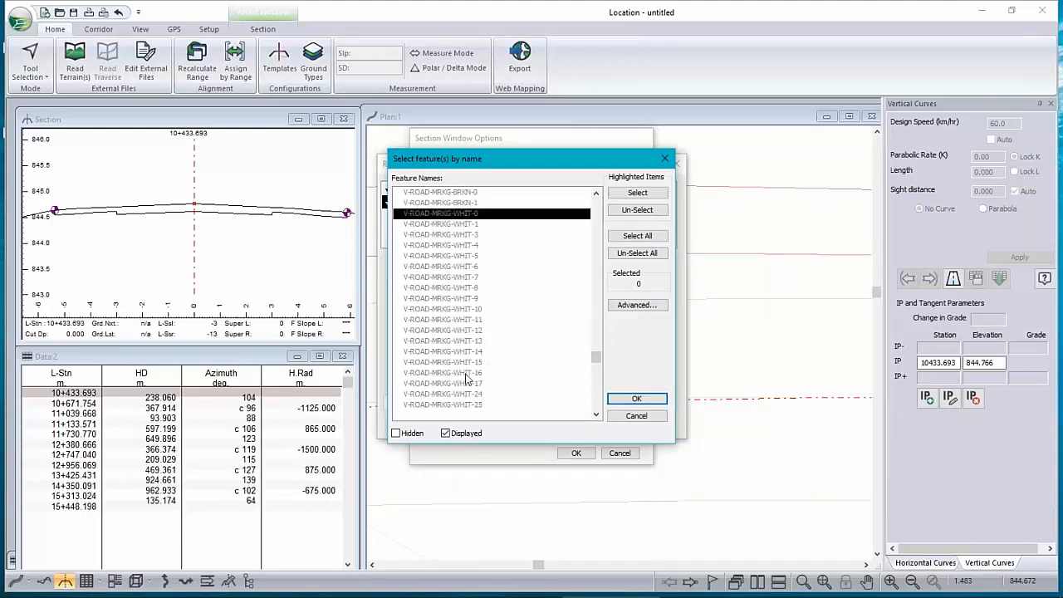
pyautogui.scroll(-2, 463, 389)
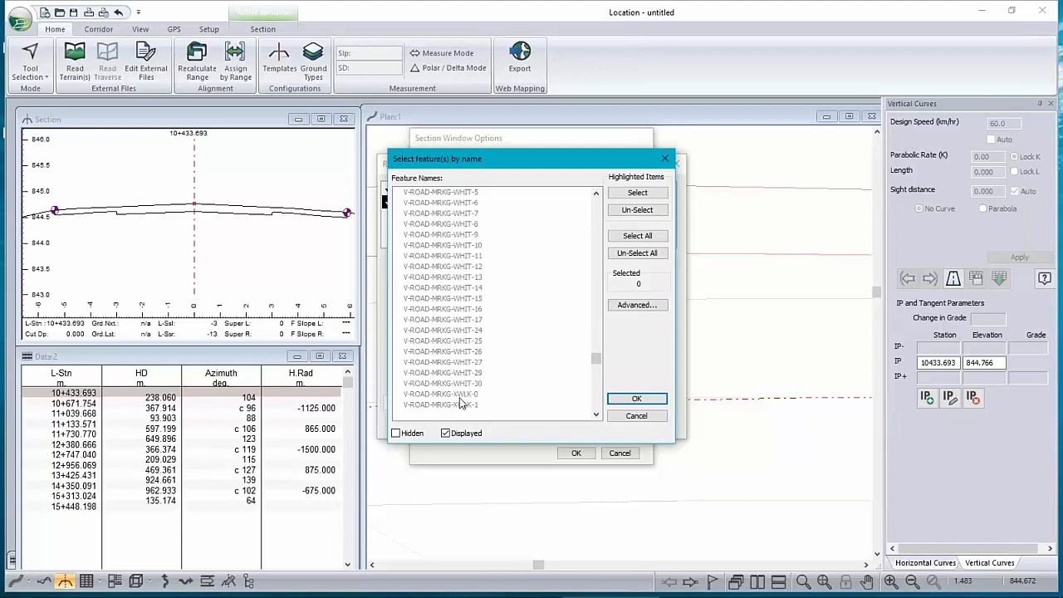
pyautogui.keyDown('shift'); pyautogui.click(462, 383); pyautogui.keyUp('shift')
pyautogui.click(637, 305)
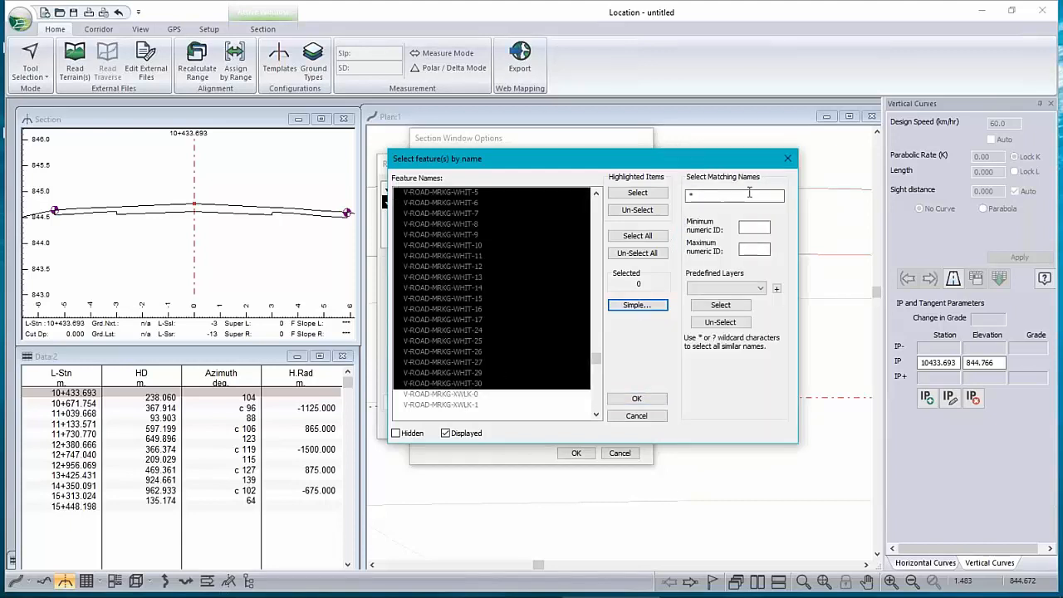
pyautogui.click(637, 192)
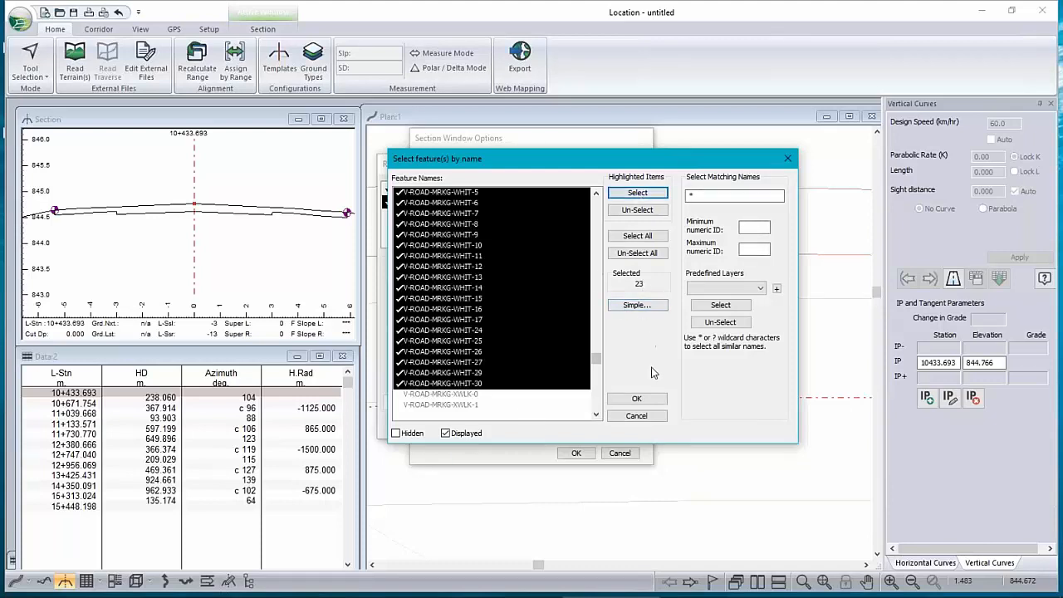
pyautogui.click(636, 398)
# Step: Describe RF 2 as "lane edge" and display its intersections in the section window in purple
pyautogui.click(488, 367)
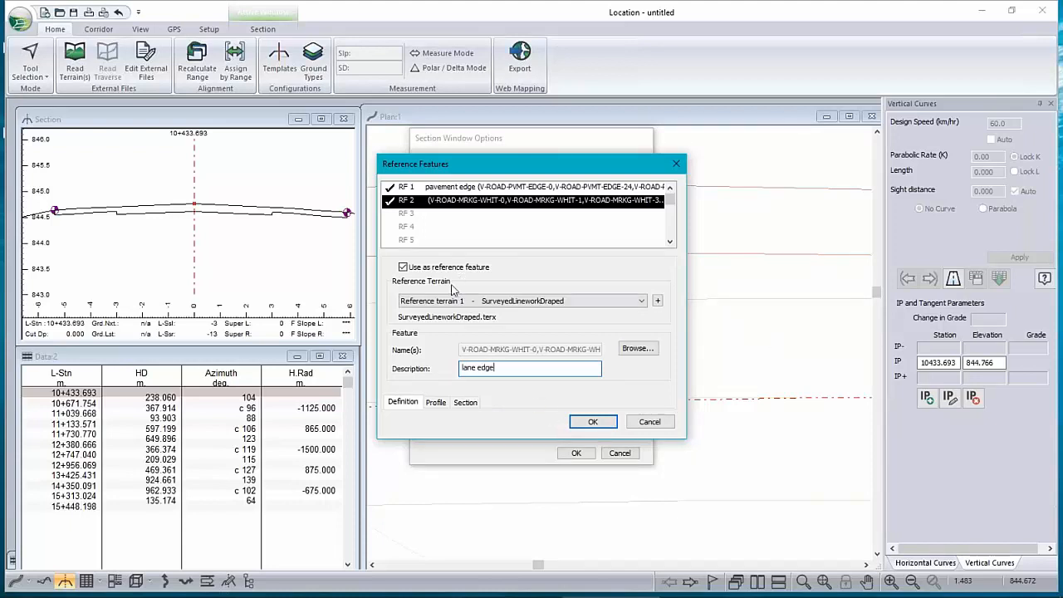
pyautogui.click(466, 402)
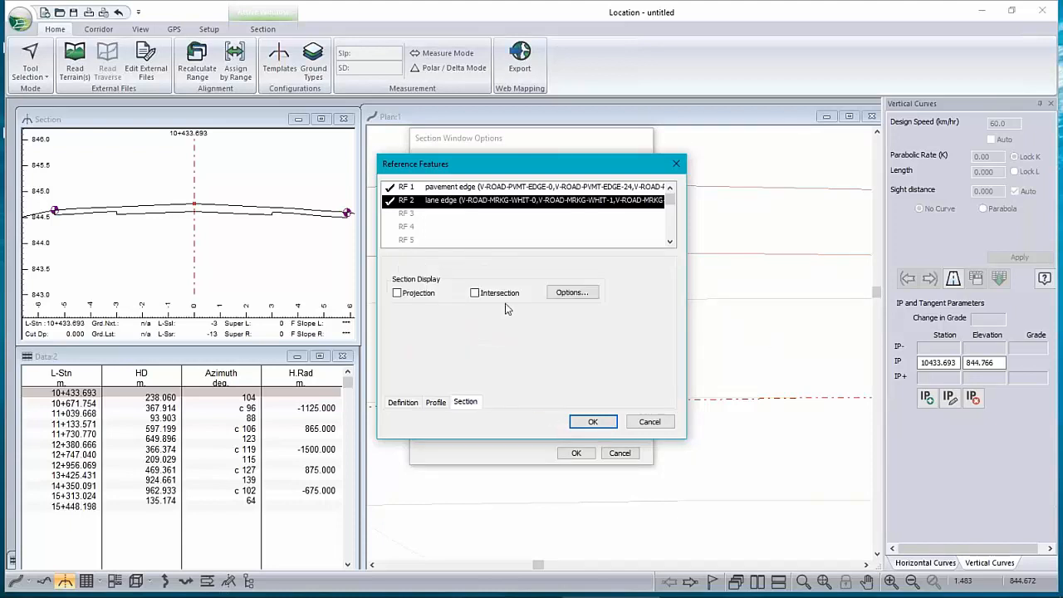
pyautogui.click(474, 293)
pyautogui.click(570, 292)
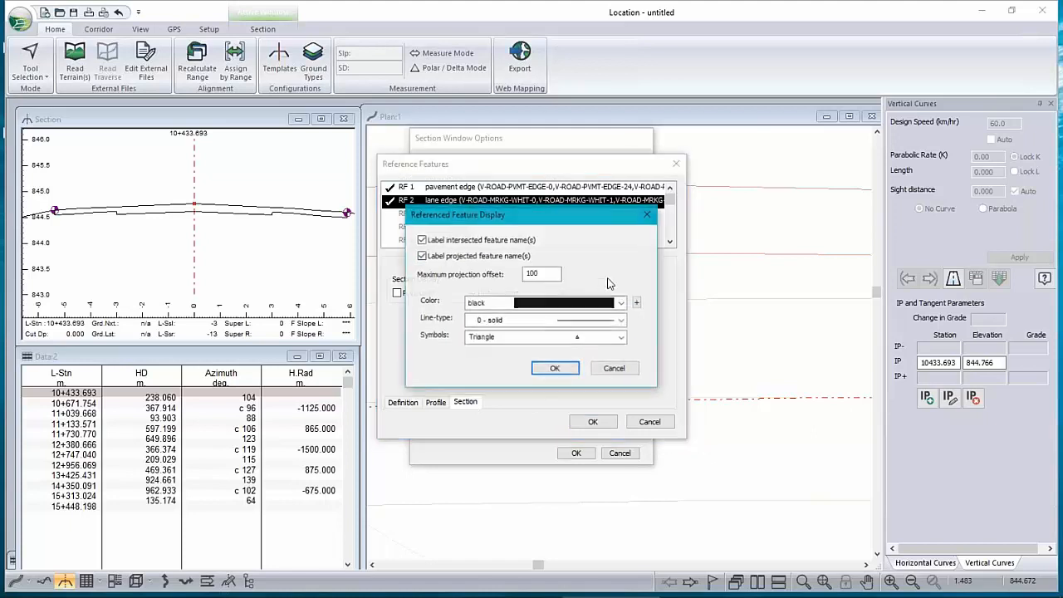
pyautogui.click(621, 302)
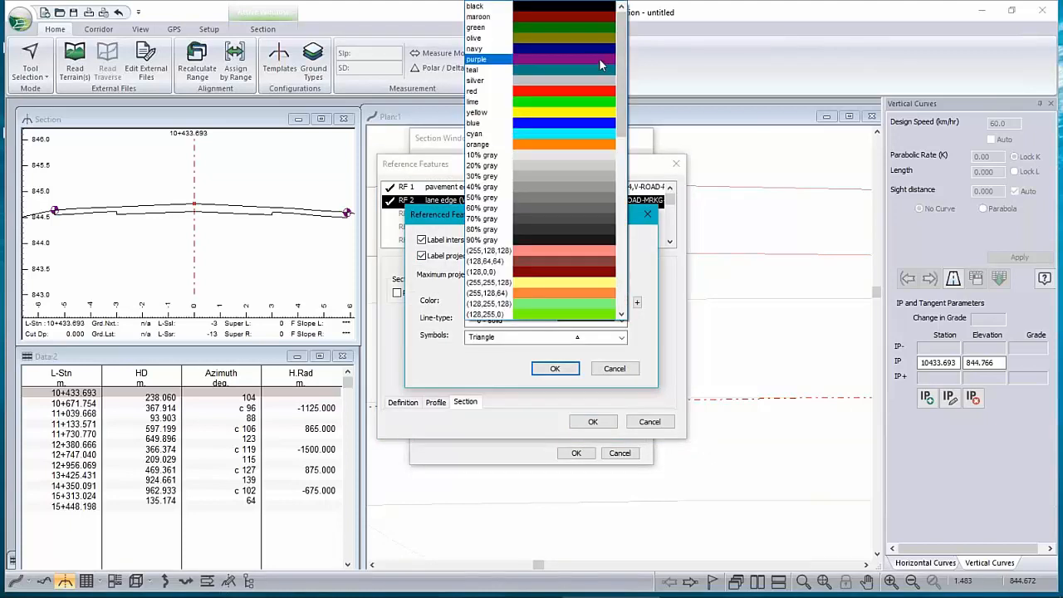
pyautogui.click(599, 58)
pyautogui.click(555, 367)
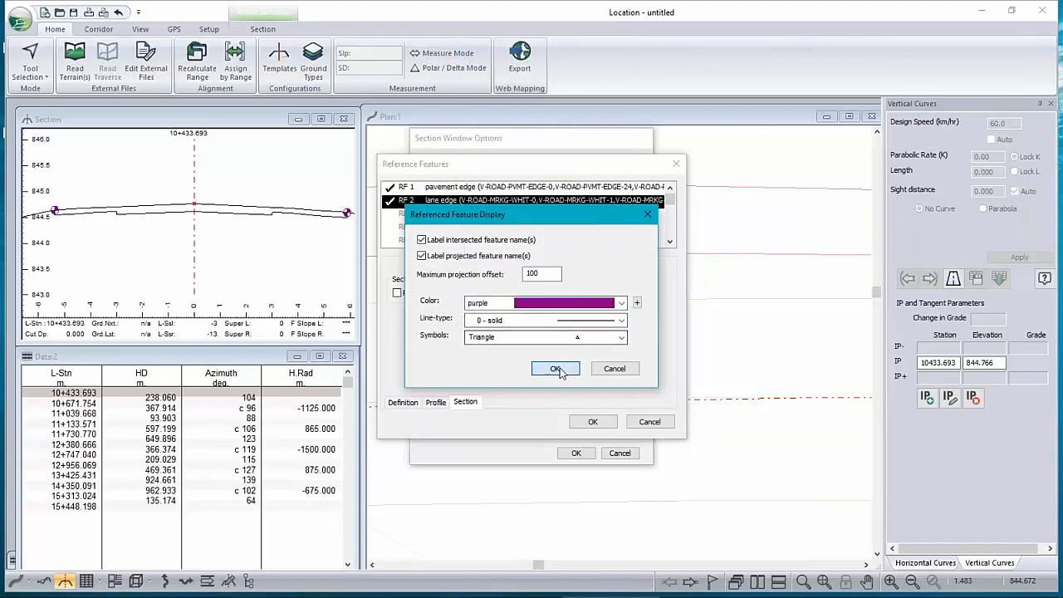
pyautogui.click(593, 422)
pyautogui.click(623, 449)
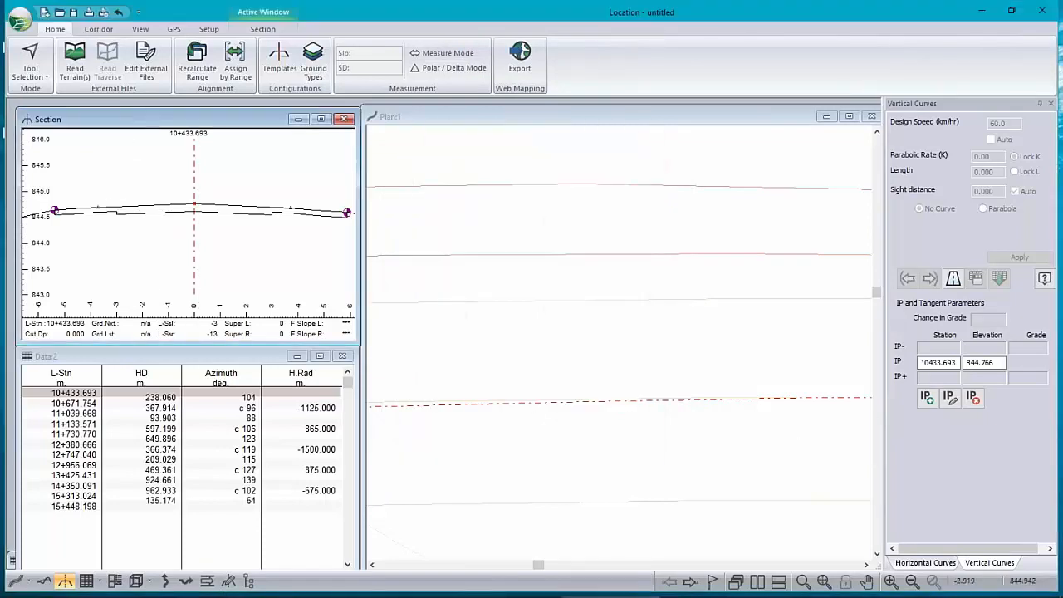
# Step: Recalculate the entire station range of the current alignment with Re-Cost enabled
pyautogui.click(200, 80)
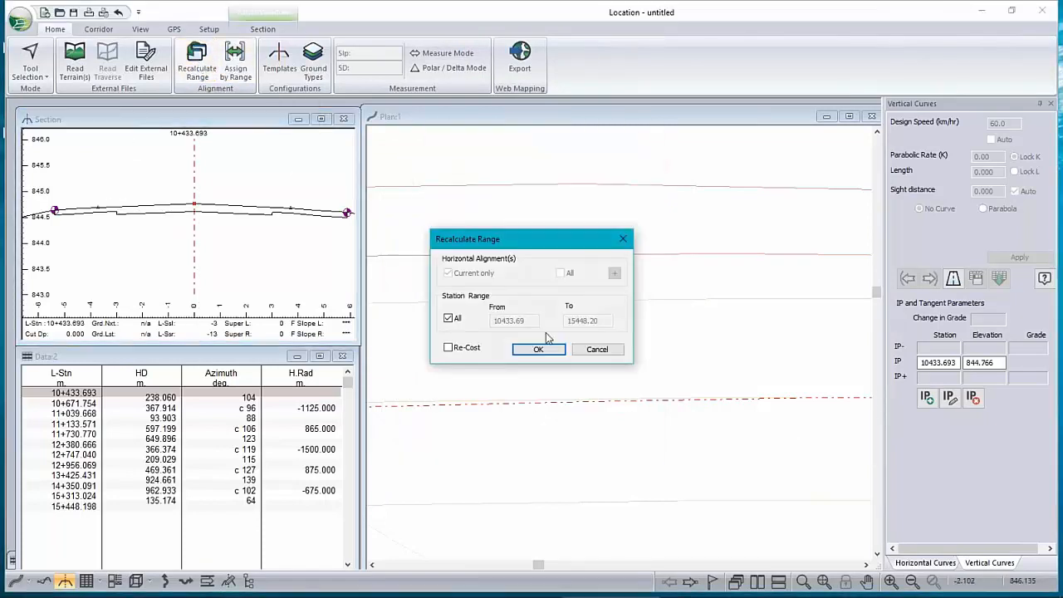
pyautogui.click(461, 349)
pyautogui.click(540, 350)
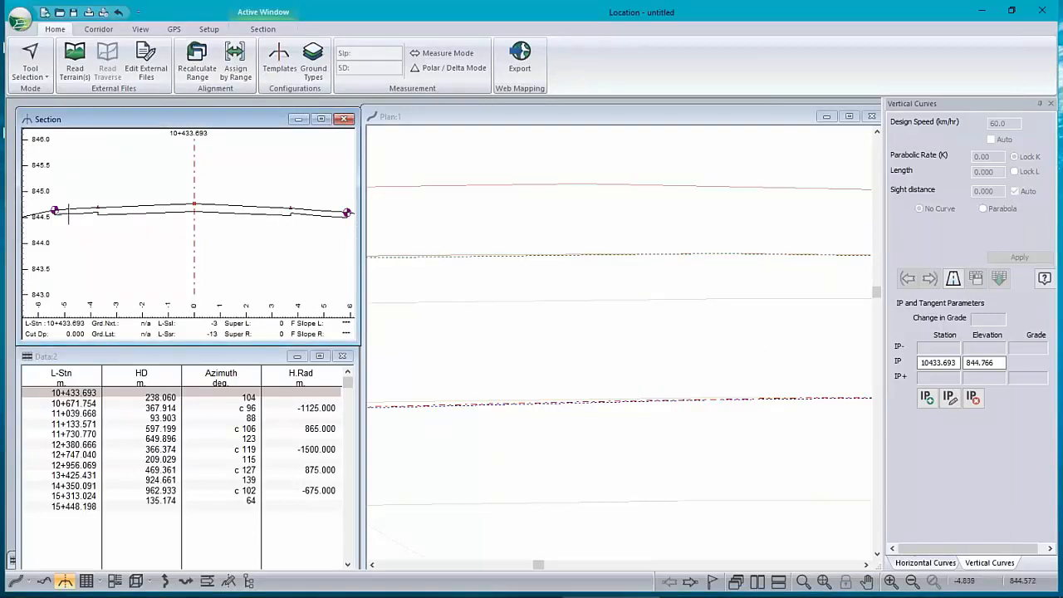
# Step: Inspect the recalculated section, and make station 11+100 the current point in the plan
pyautogui.moveTo(68, 214)
pyautogui.scroll(-6, 603, 331)
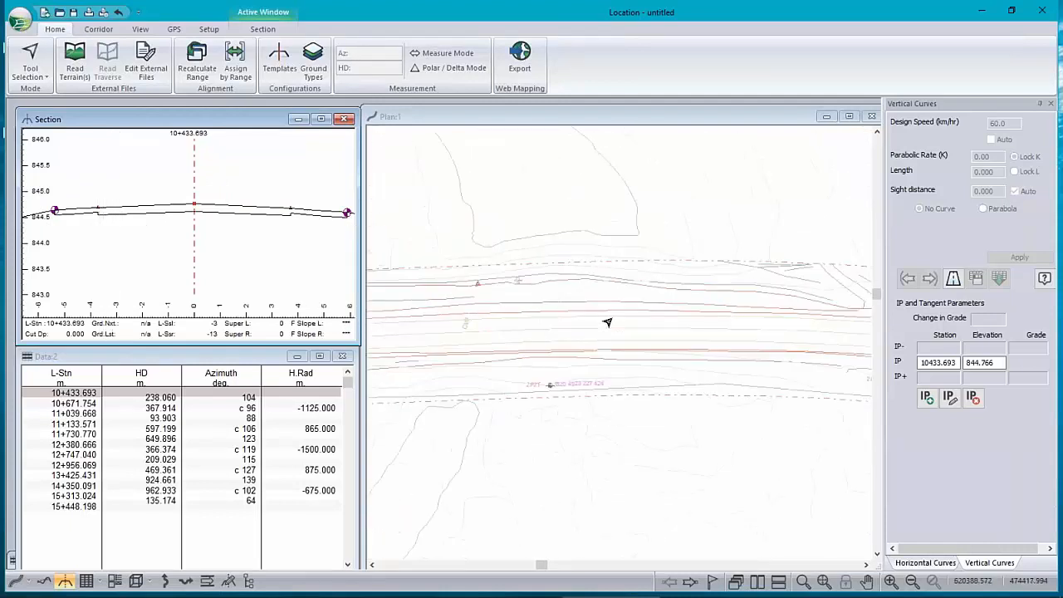
pyautogui.scroll(-1, 607, 322)
pyautogui.click(439, 329)
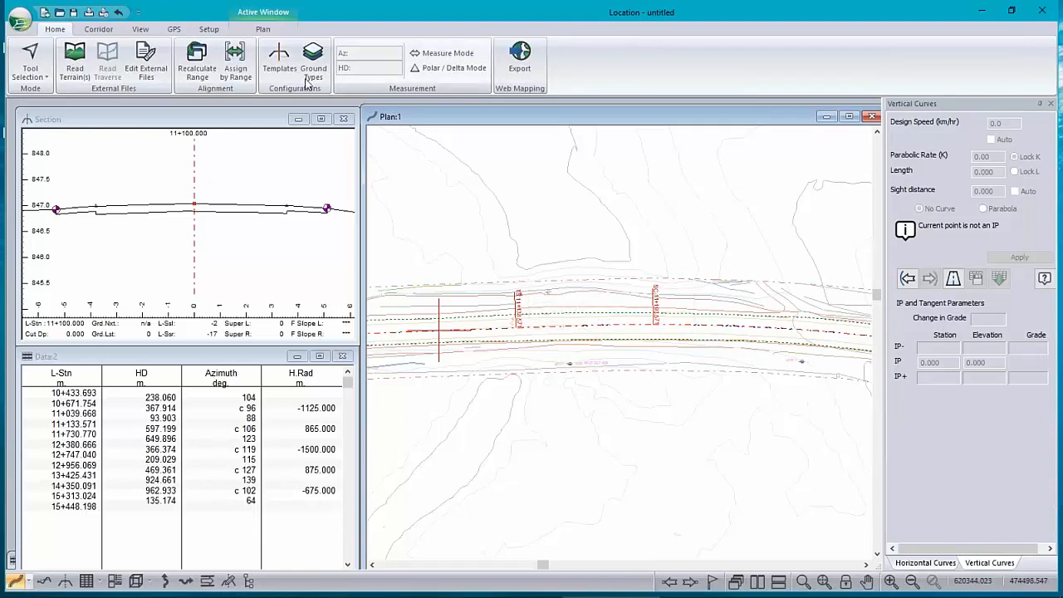
# Step: Load the MO_output.dlt screen layout
pyautogui.click(132, 31)
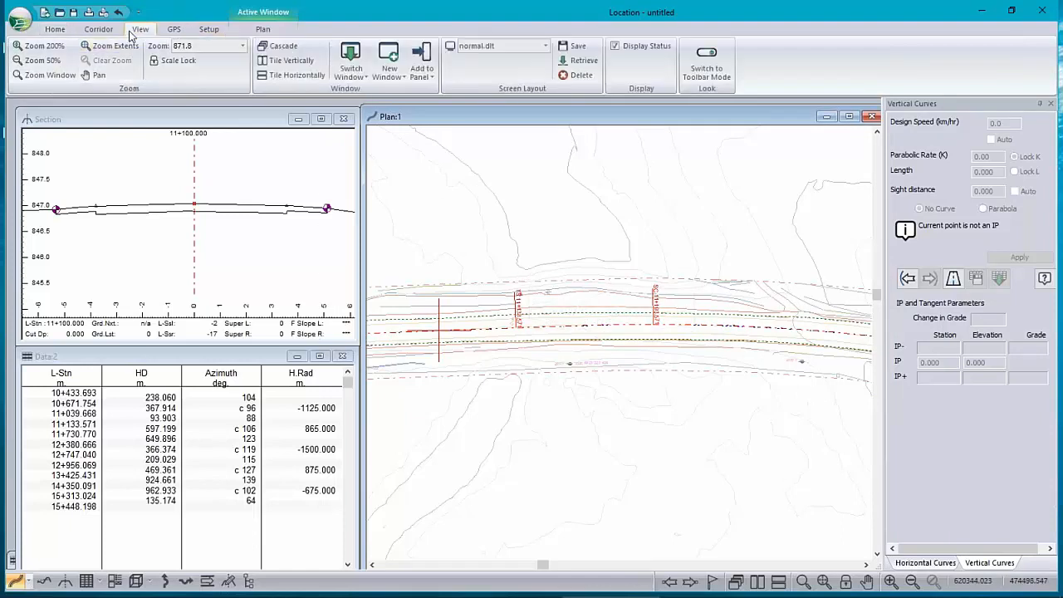
pyautogui.click(545, 46)
pyautogui.scroll(2, 523, 85)
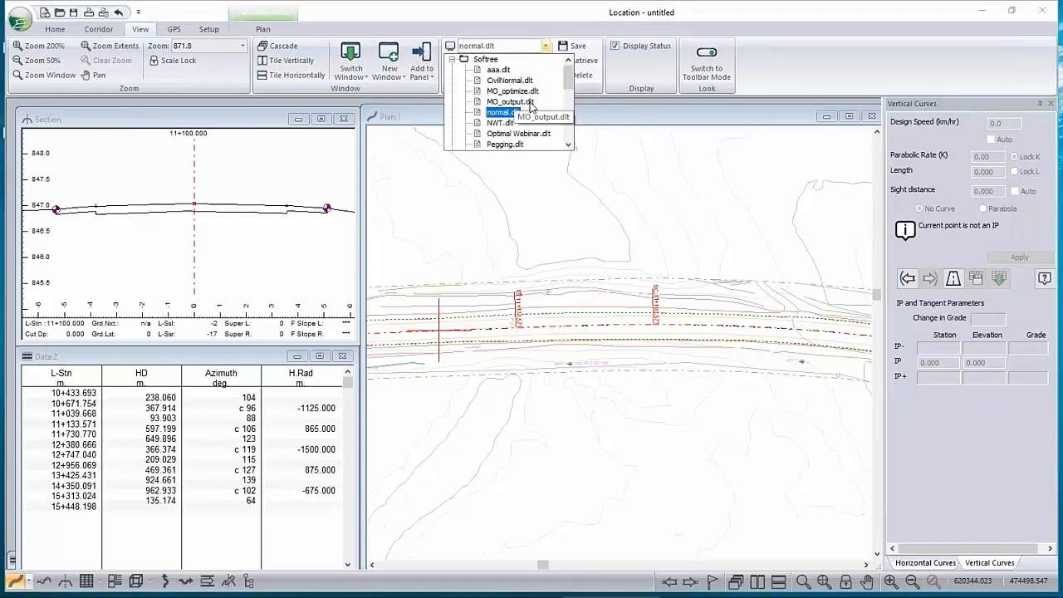
pyautogui.click(529, 102)
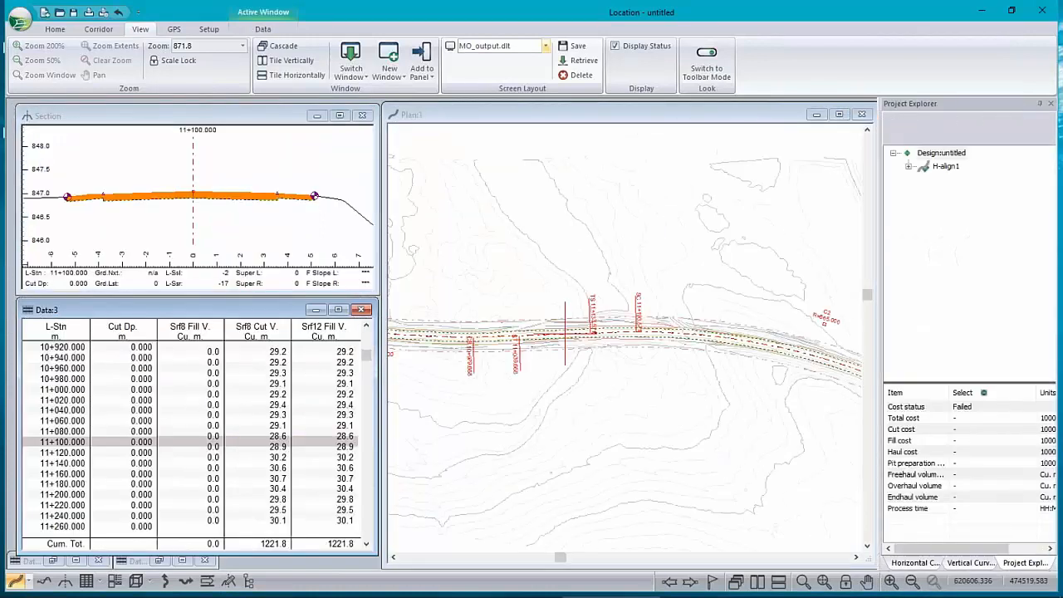
# Step: Review the section at station 11+100 and the Srf8 and Srf12 volumes through to the alignment's last station
pyautogui.moveTo(220, 194)
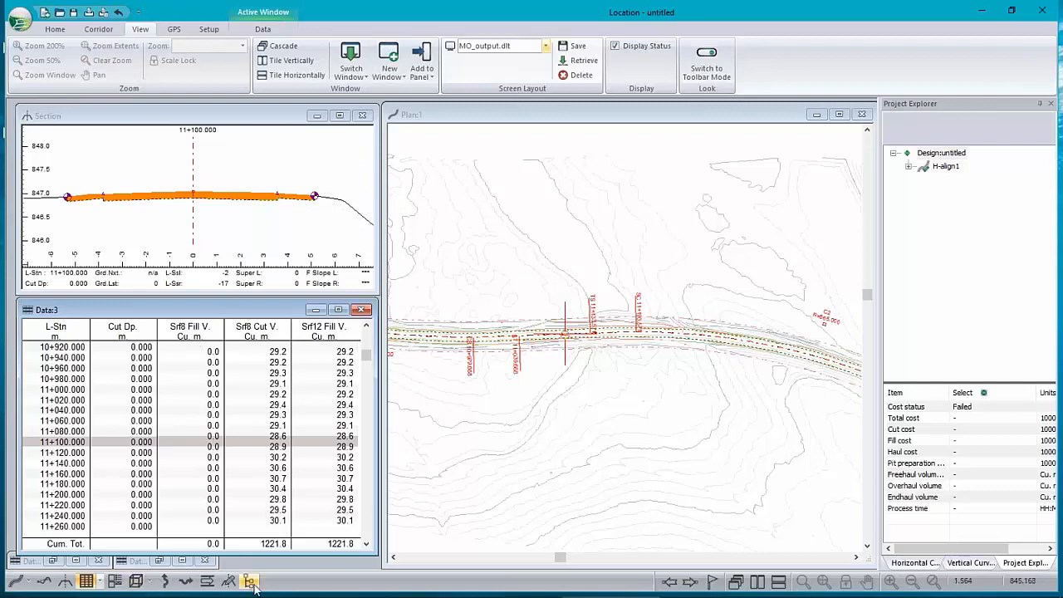
pyautogui.moveTo(366, 359); pyautogui.dragTo(383, 519)
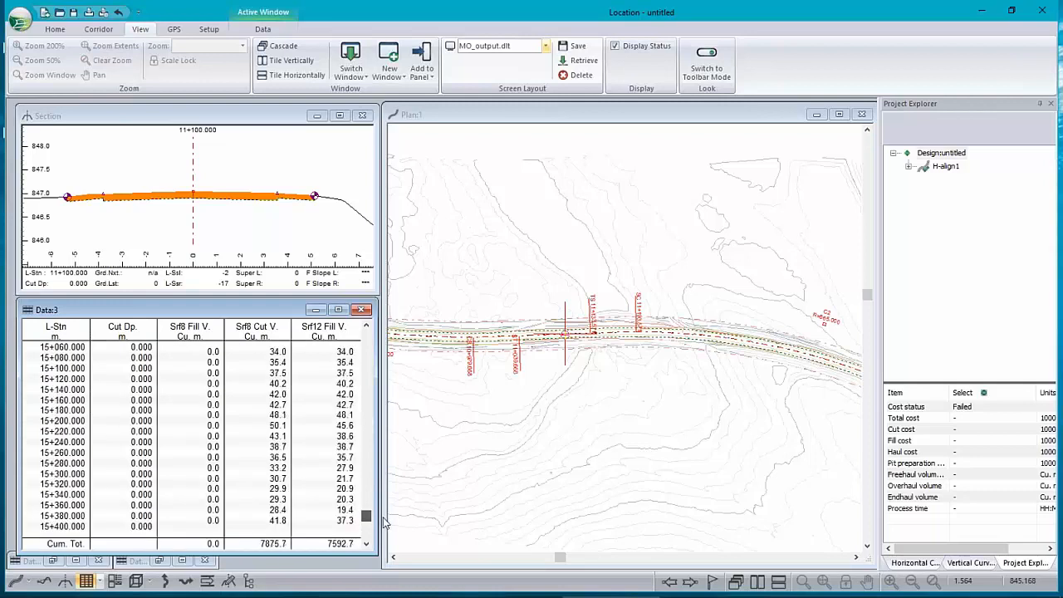
pyautogui.scroll(-2, 347, 501)
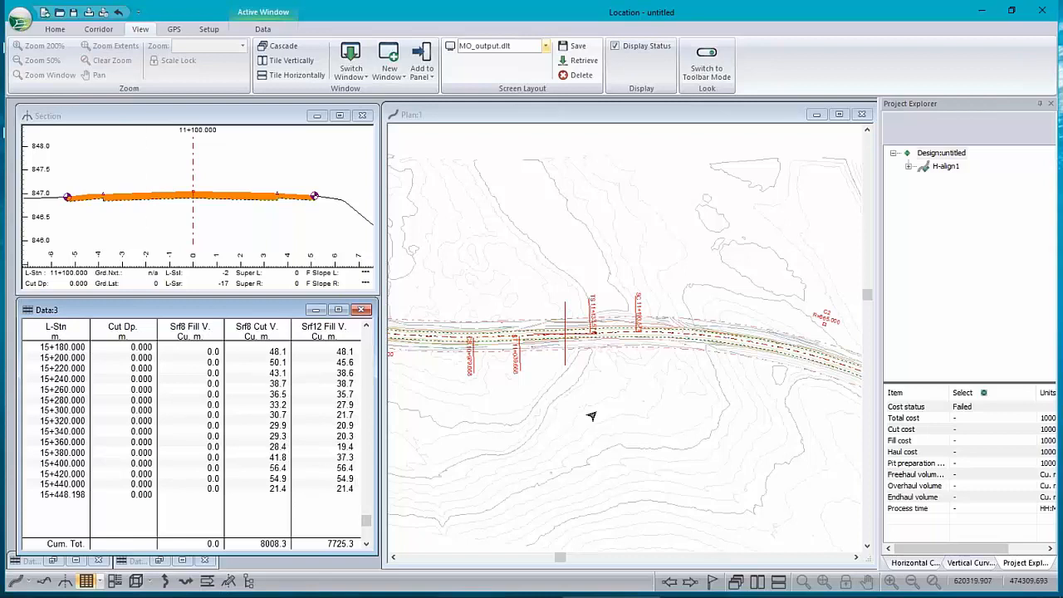
# Step: Make station 13+500 current in the plan and examine the alignment back to about station 12+350
pyautogui.scroll(2, 662, 381)
pyautogui.scroll(-3, 663, 381)
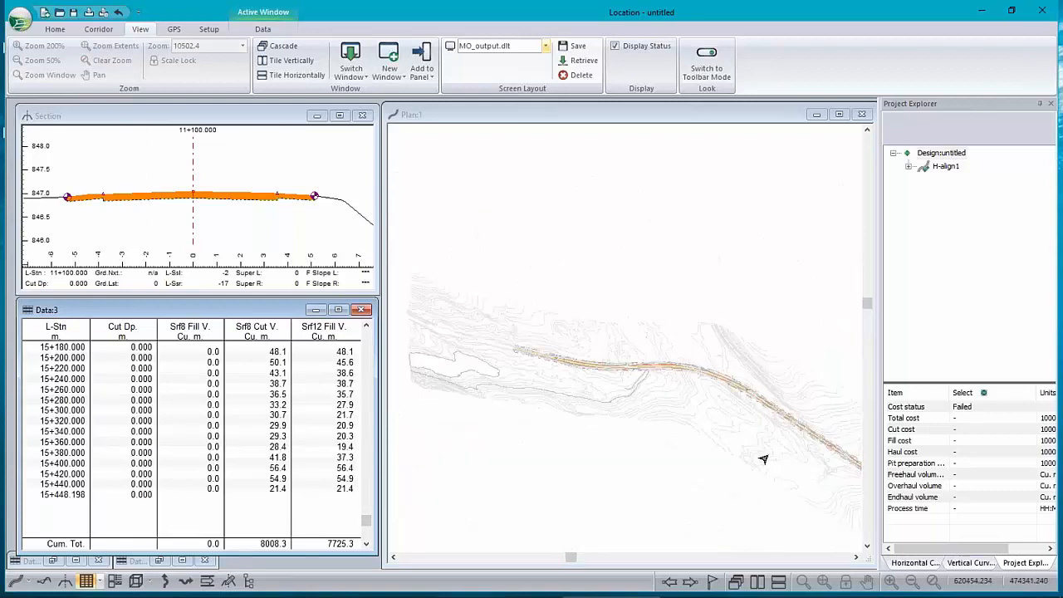
pyautogui.moveTo(811, 442); pyautogui.dragTo(632, 379, button='middle')
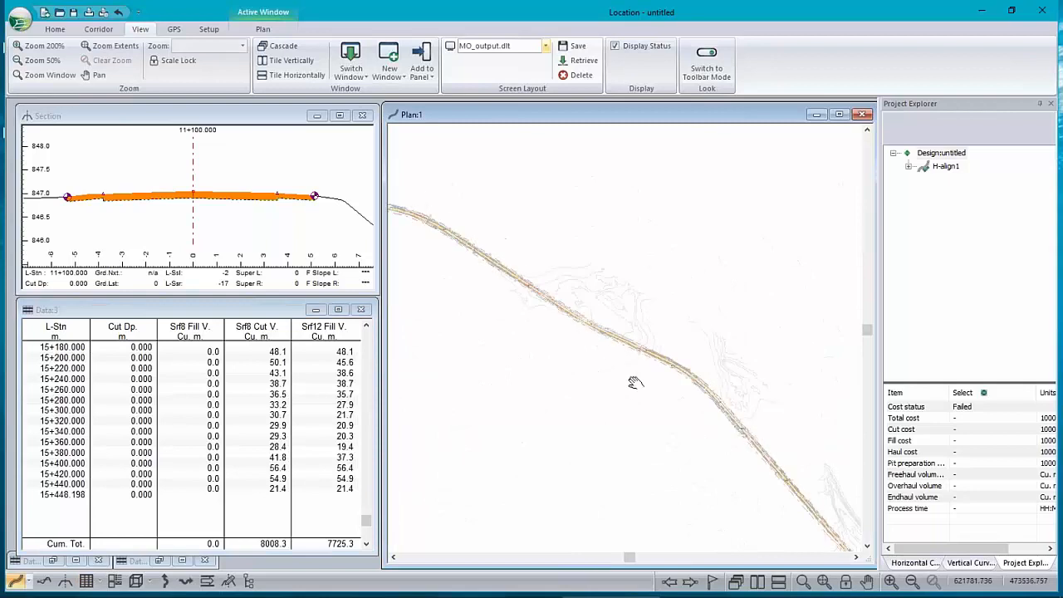
pyautogui.click(742, 423)
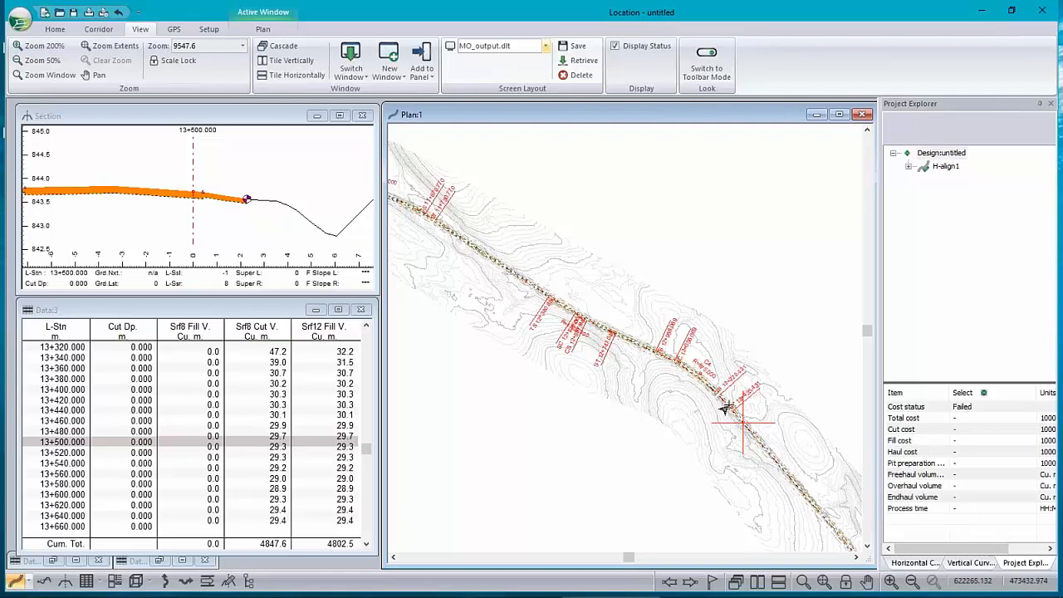
pyautogui.moveTo(653, 382)
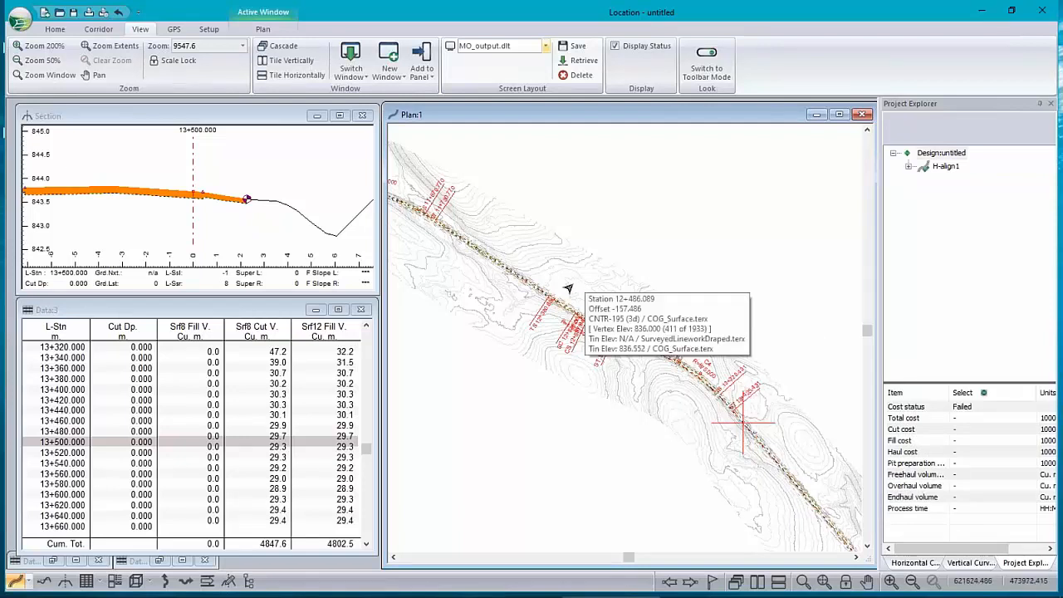
pyautogui.moveTo(541, 294)
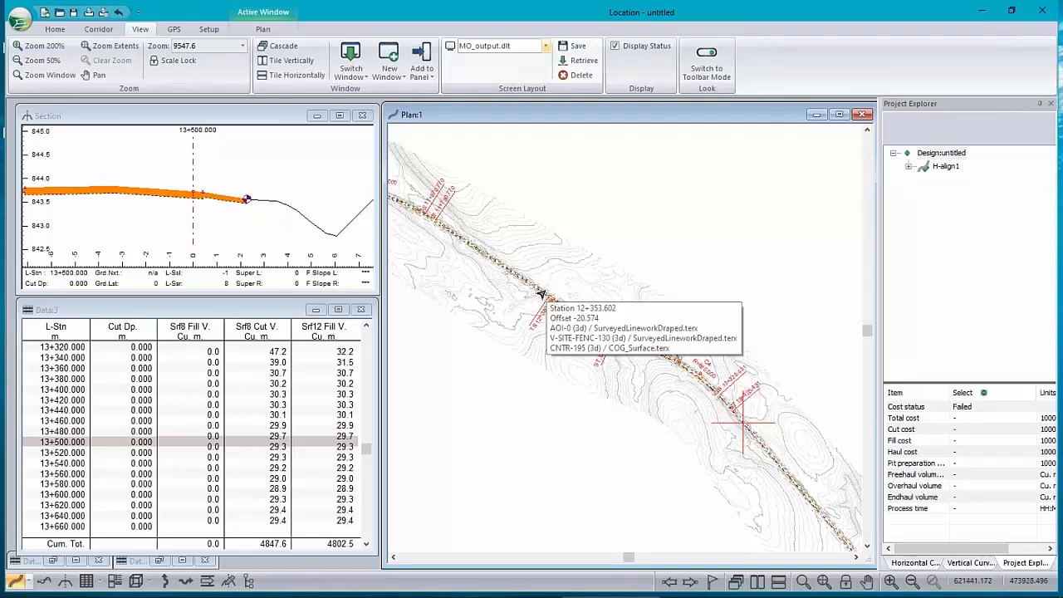
# Step: Delete all alignment points from station 12380 to the end of the alignment
pyautogui.click(51, 32)
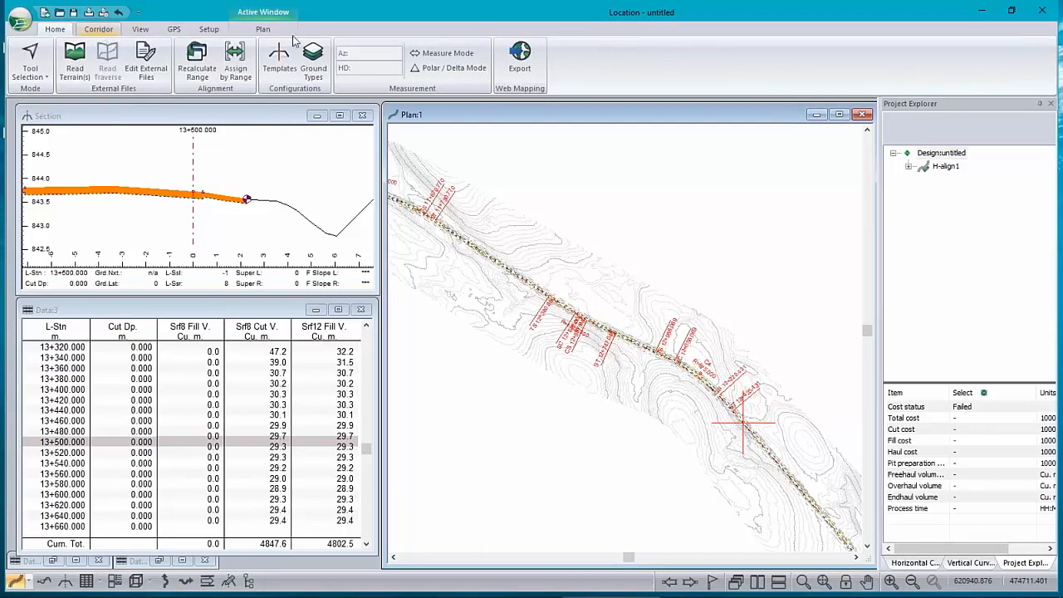
pyautogui.click(100, 30)
pyautogui.click(271, 58)
pyautogui.click(509, 267)
pyautogui.doubleClick(509, 267)
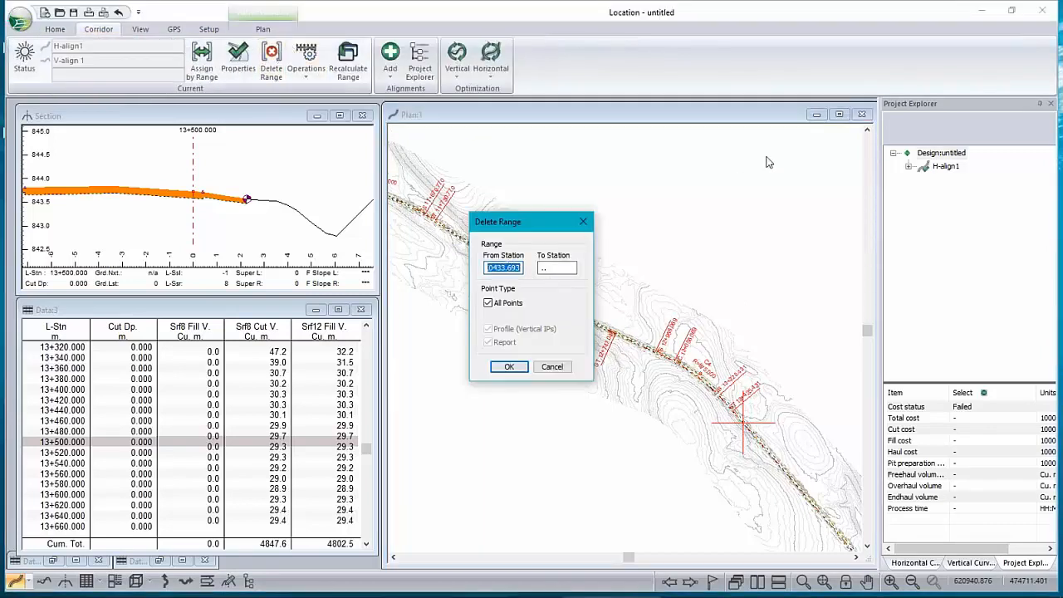
pyautogui.write('12380')
pyautogui.click(509, 367)
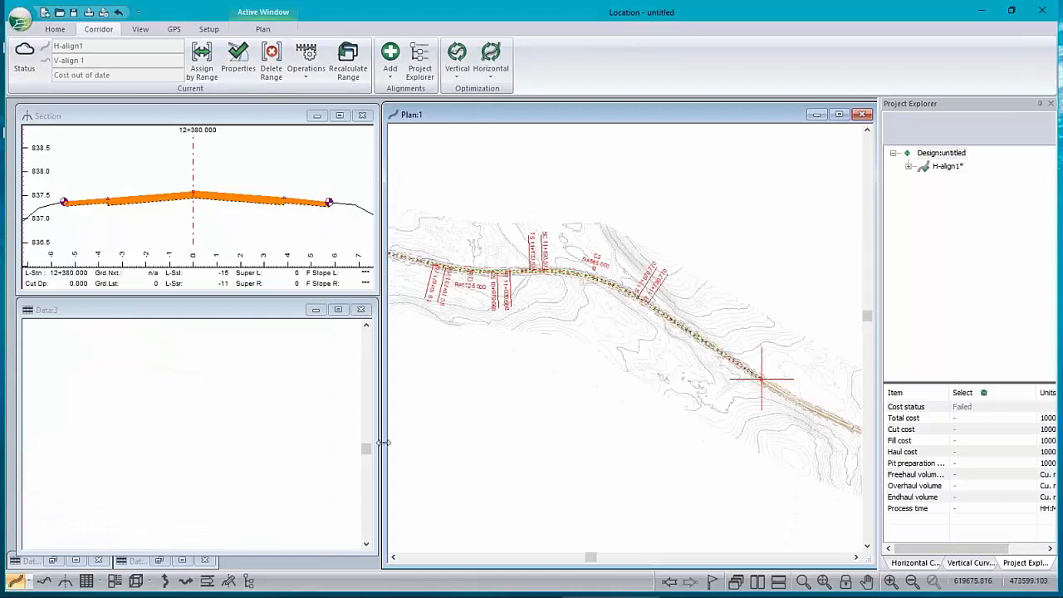
# Step: Review the volumes of the shortened alignment and the surface slopes in the section at station 12+380
pyautogui.moveTo(364, 451); pyautogui.dragTo(311, 527)
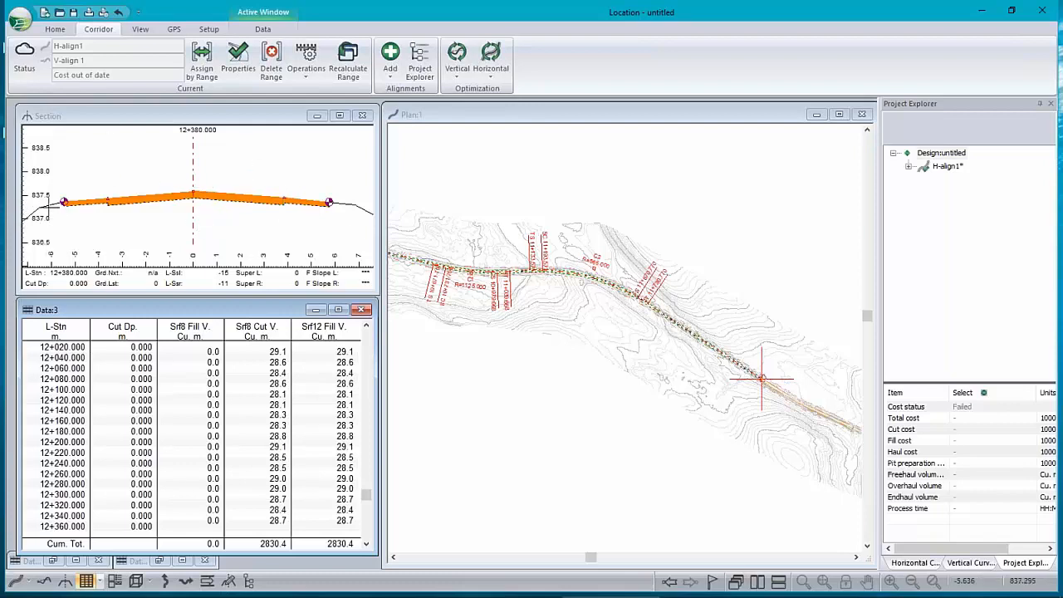
pyautogui.moveTo(135, 197)
pyautogui.moveTo(247, 196)
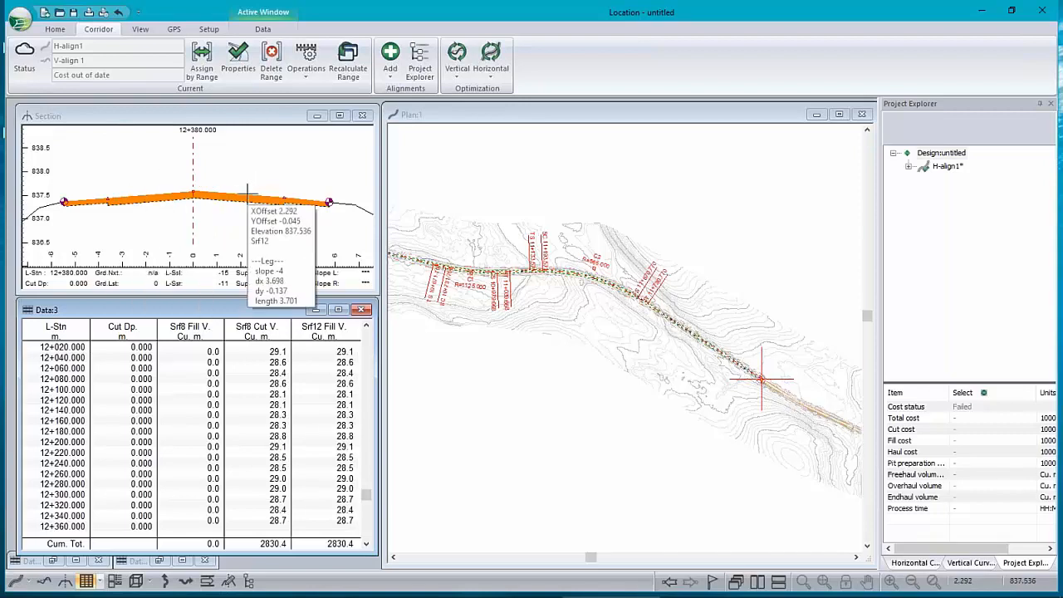
pyautogui.moveTo(393, 272)
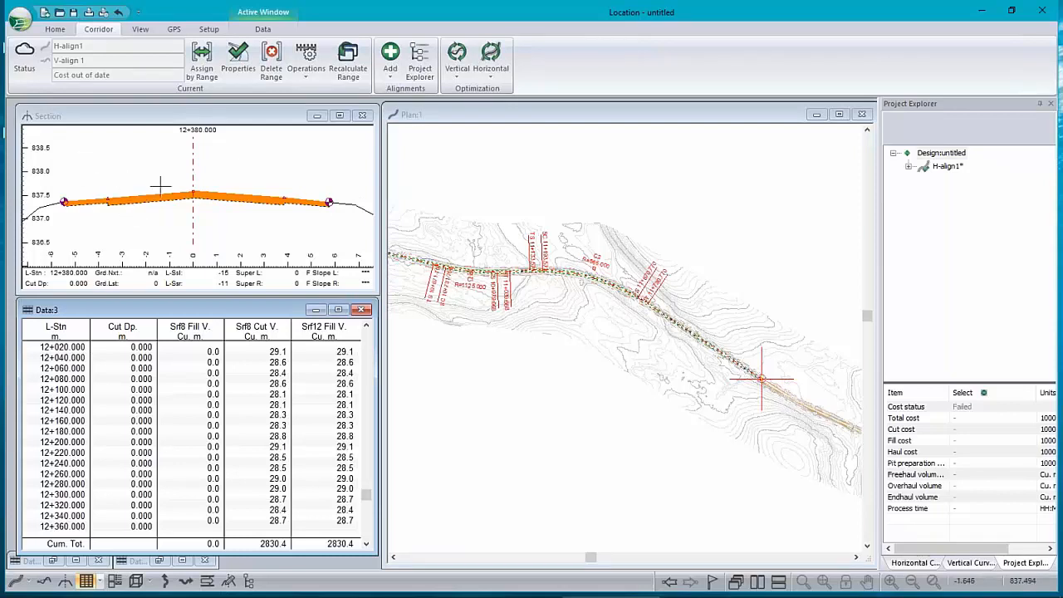
pyautogui.moveTo(267, 220)
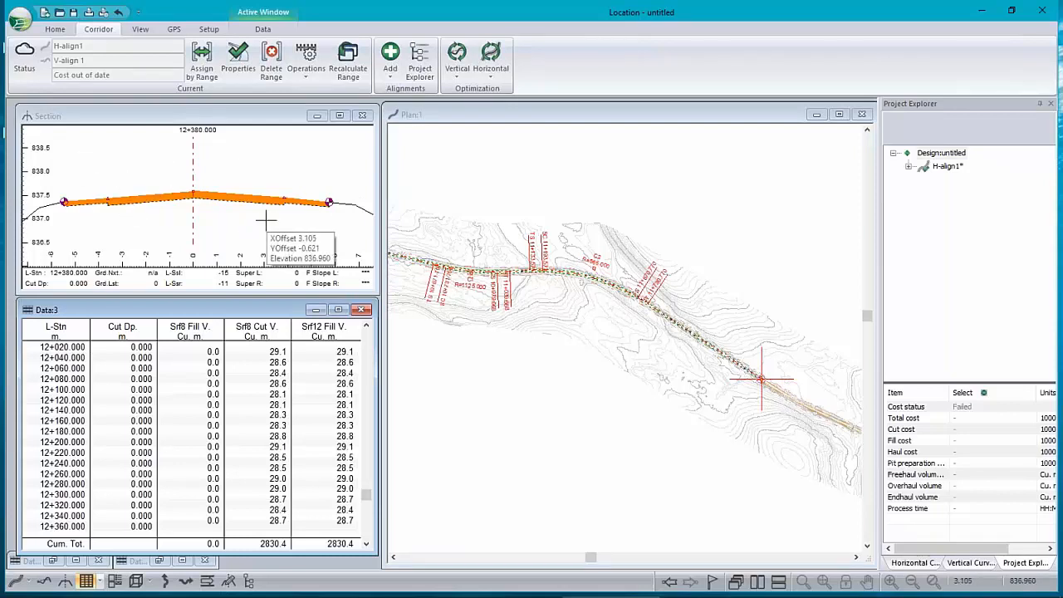
# Step: Examine the pavement edges and lane edges in the section at station 12+380 and the remaining alignment in plan
pyautogui.scroll(3, 249, 198)
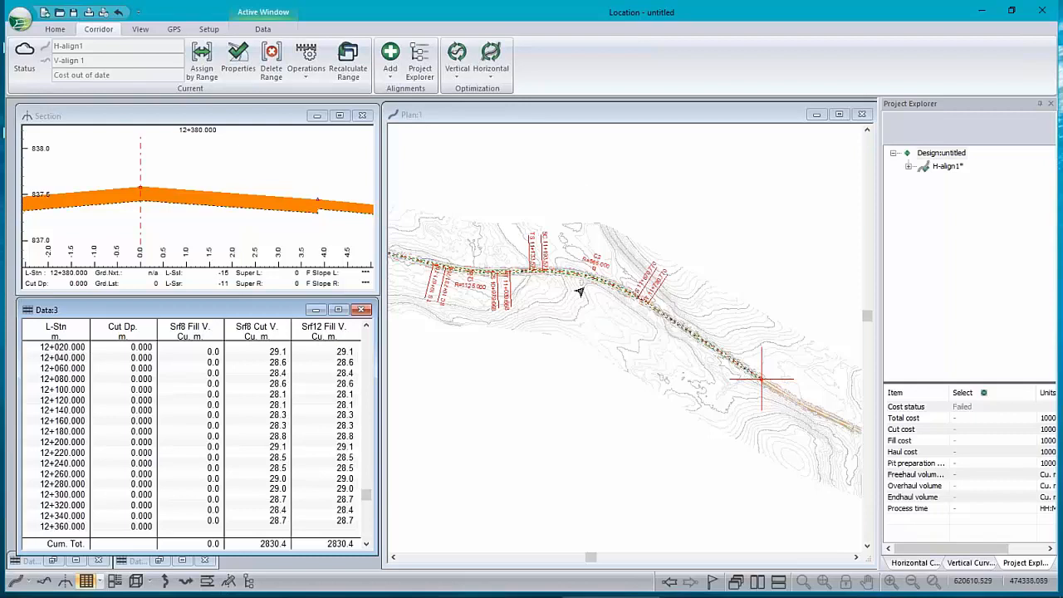
pyautogui.scroll(-2, 220, 218)
pyautogui.scroll(-2, 220, 218)
pyautogui.moveTo(186, 221); pyautogui.dragTo(204, 202, button='middle')
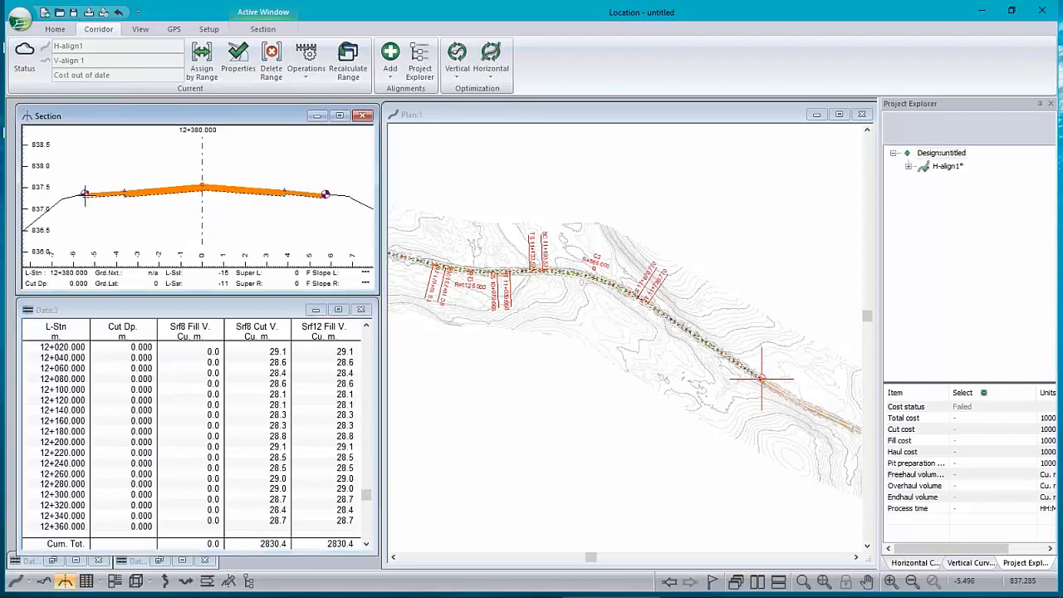
pyautogui.moveTo(58, 178)
pyautogui.moveTo(679, 322)
pyautogui.moveTo(696, 409)
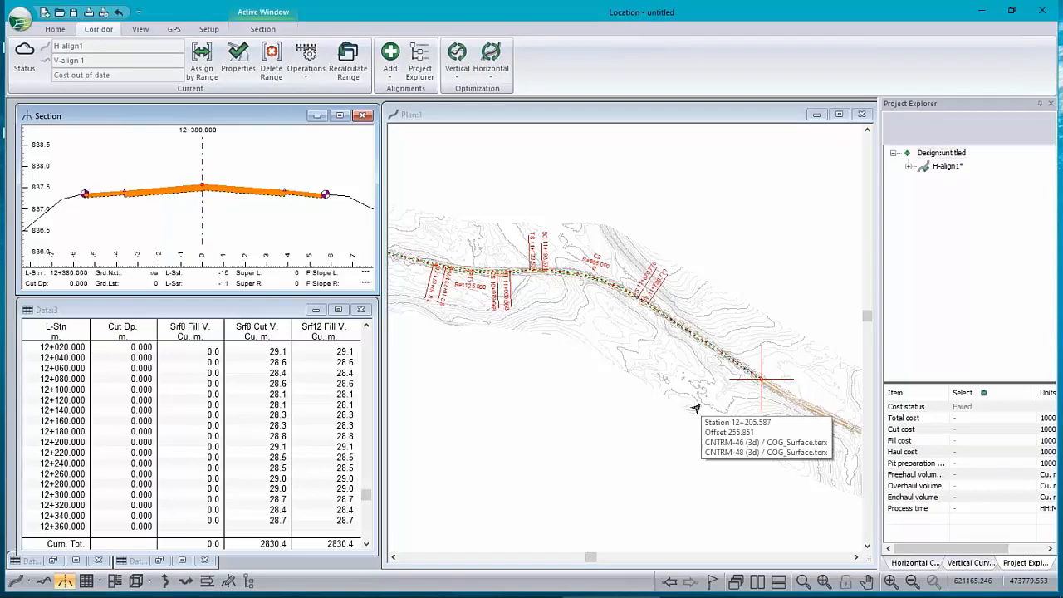
pyautogui.moveTo(541, 271)
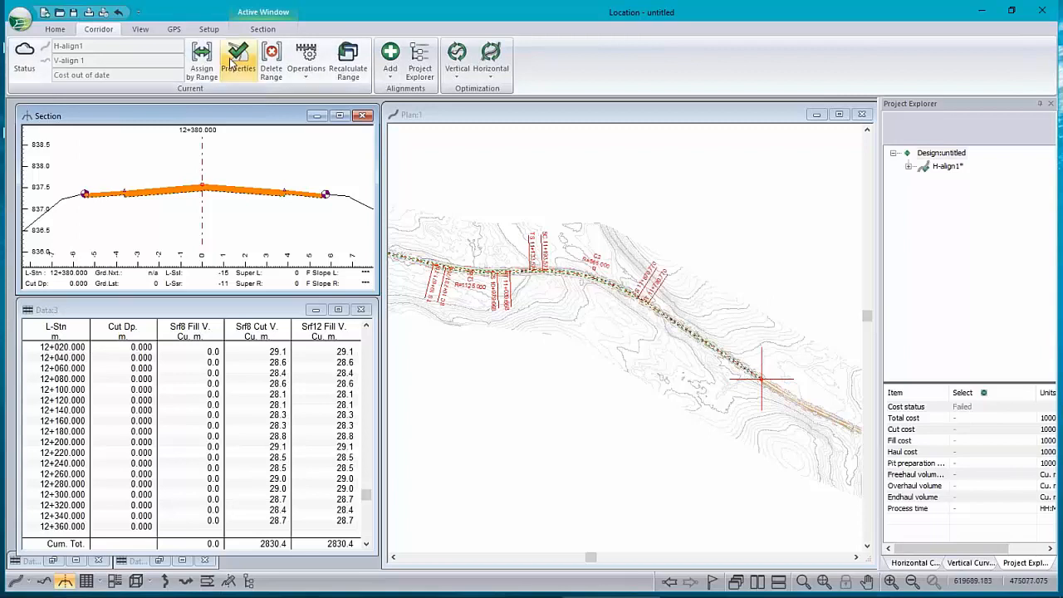
# Step: Assign the MO2 Mill and Overlay template to the whole alignment on both sides and recalculate all stations with Re-Cost
pyautogui.click(202, 56)
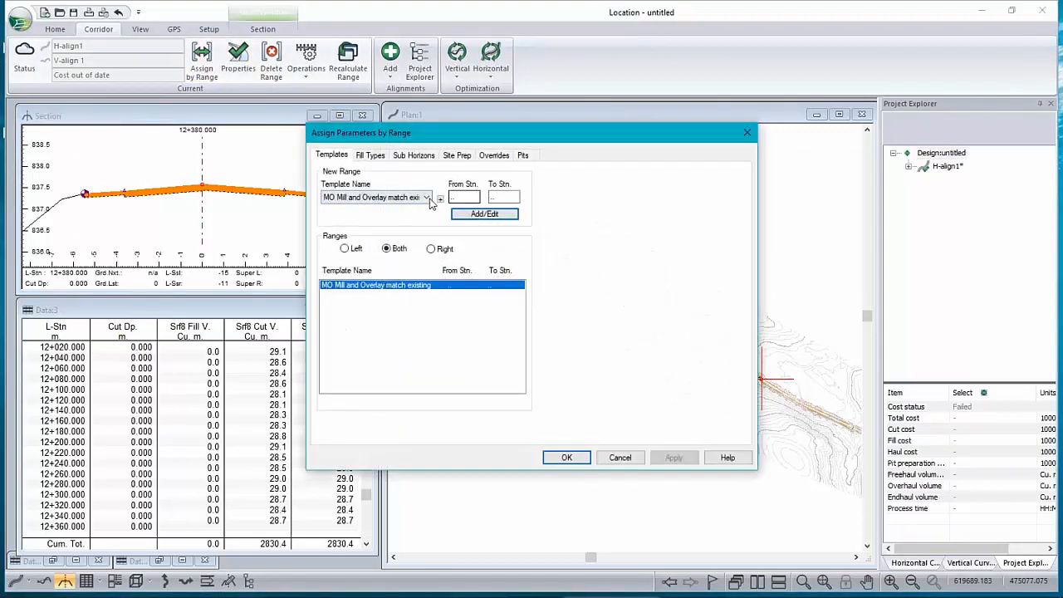
pyautogui.click(378, 196)
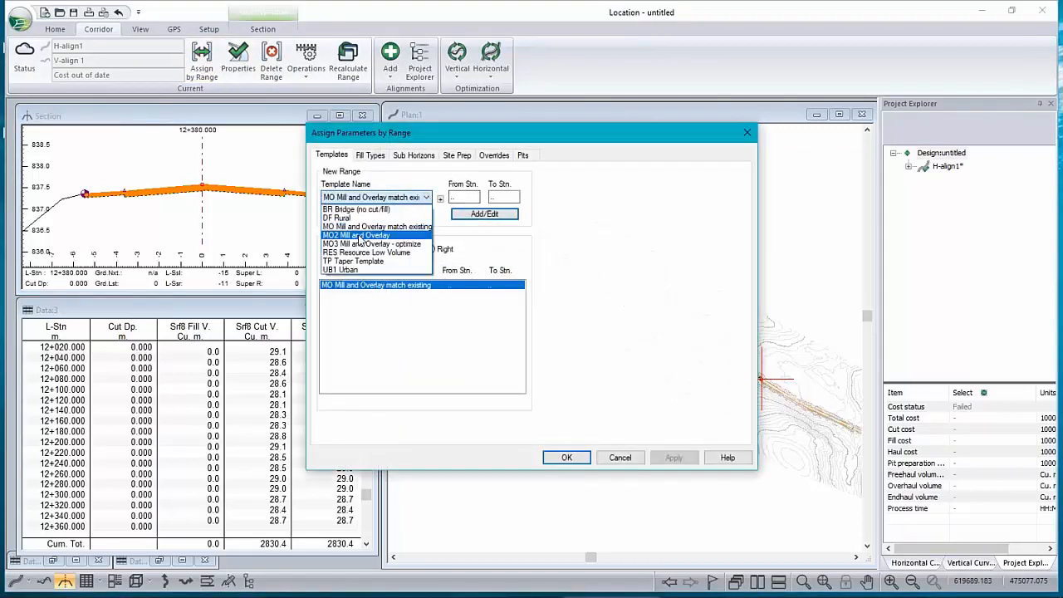
pyautogui.click(362, 235)
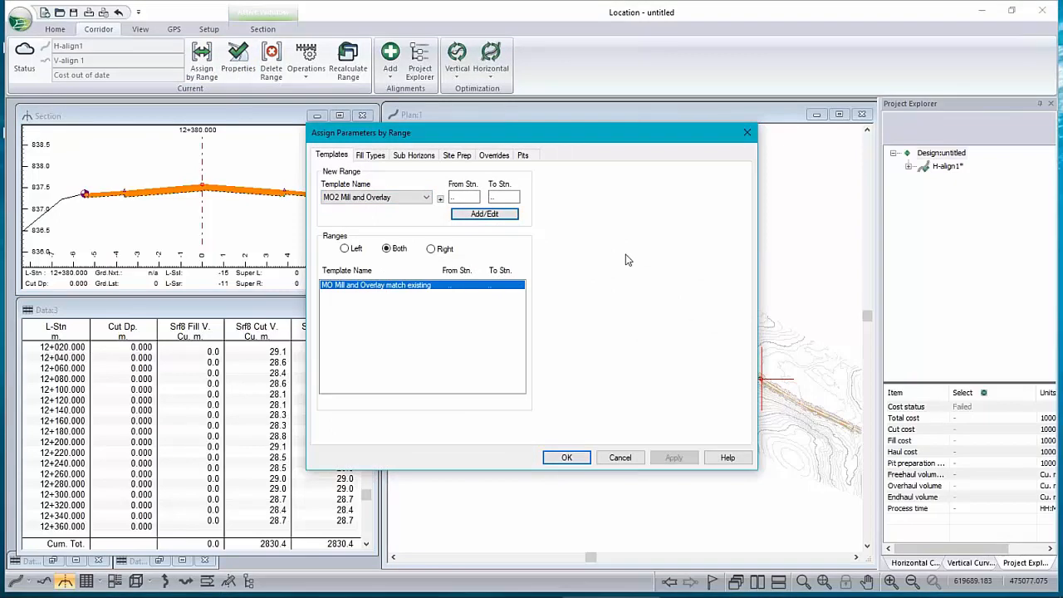
pyautogui.click(489, 222)
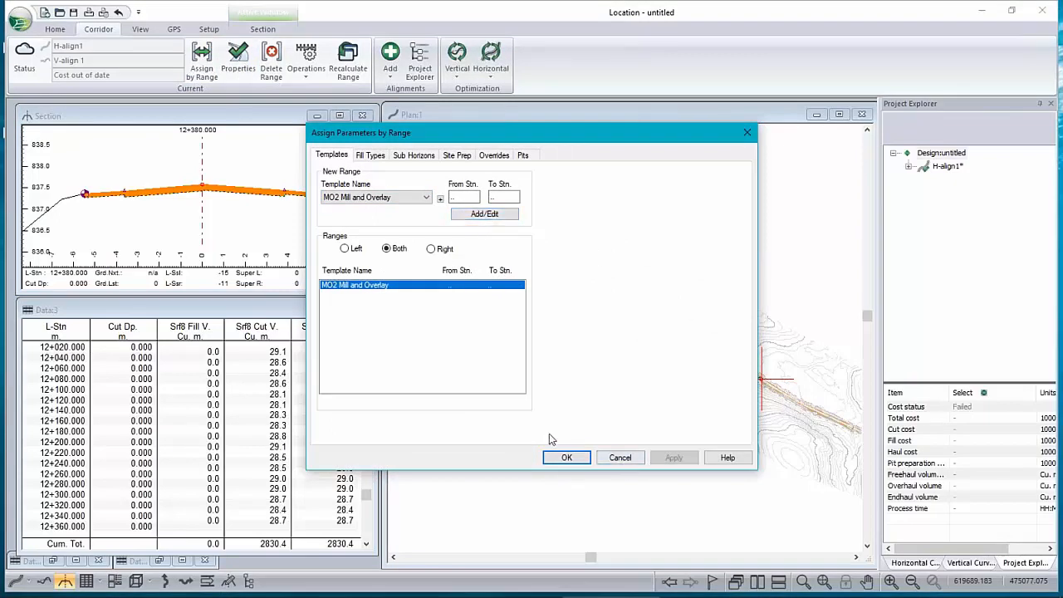
pyautogui.click(569, 460)
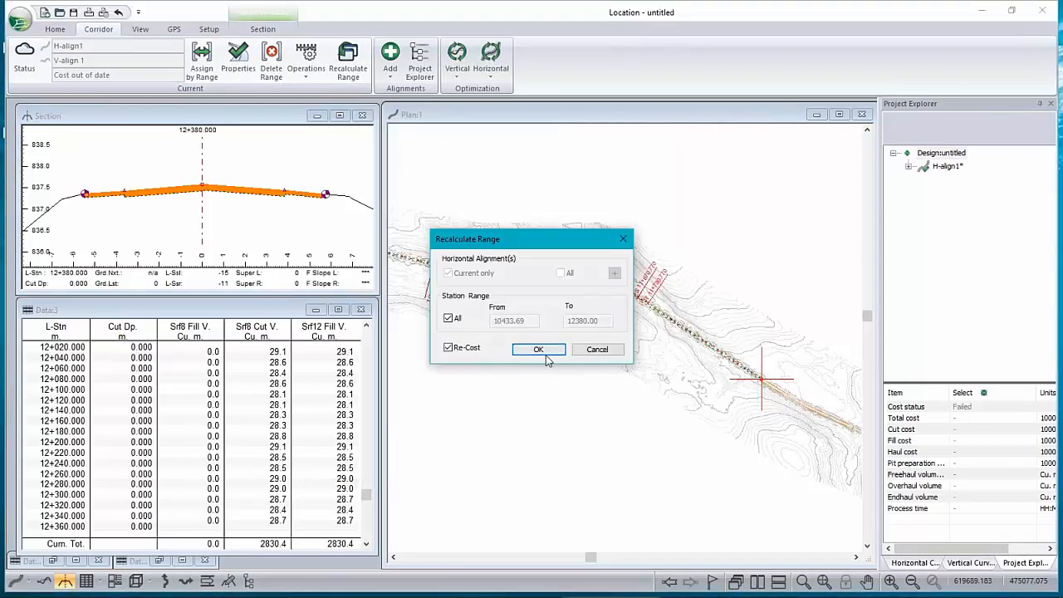
pyautogui.click(538, 350)
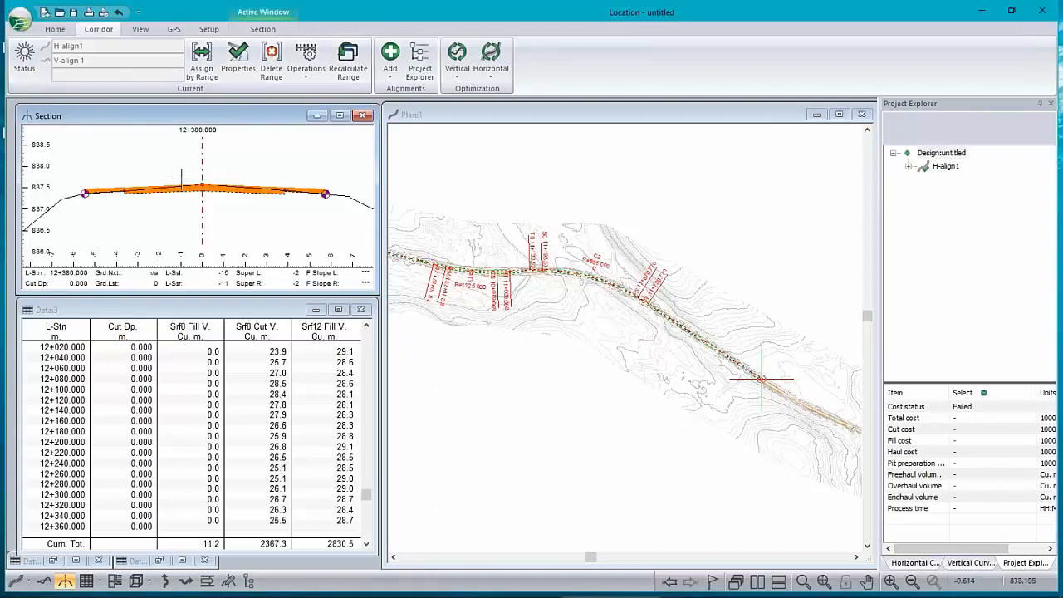
# Step: Inspect the slopes of the MO2 overlay against the existing ground in the section at station 12+380
pyautogui.scroll(2, 216, 182)
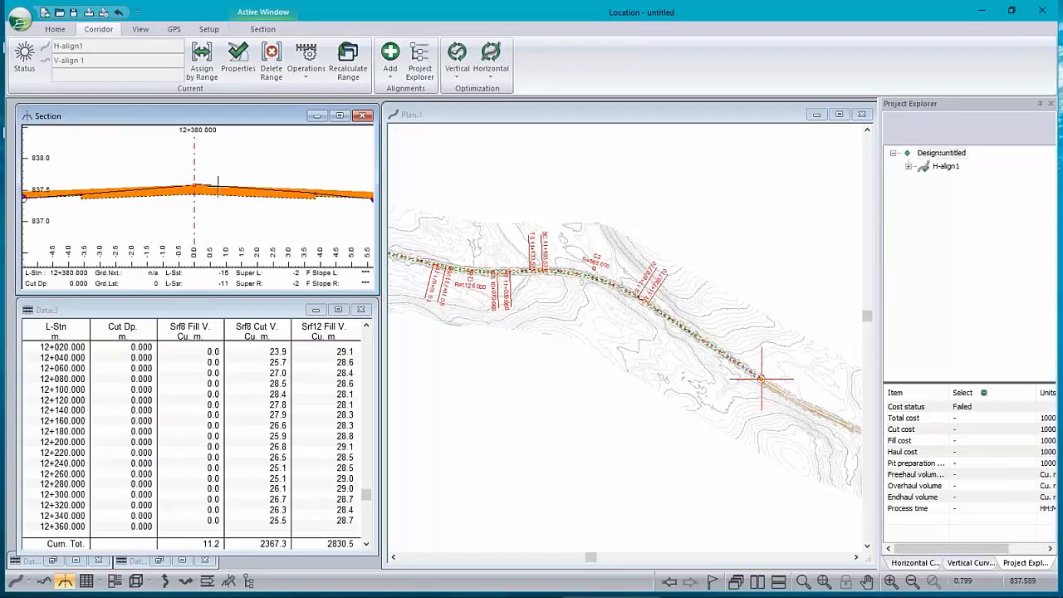
pyautogui.moveTo(364, 188)
pyautogui.moveTo(298, 190)
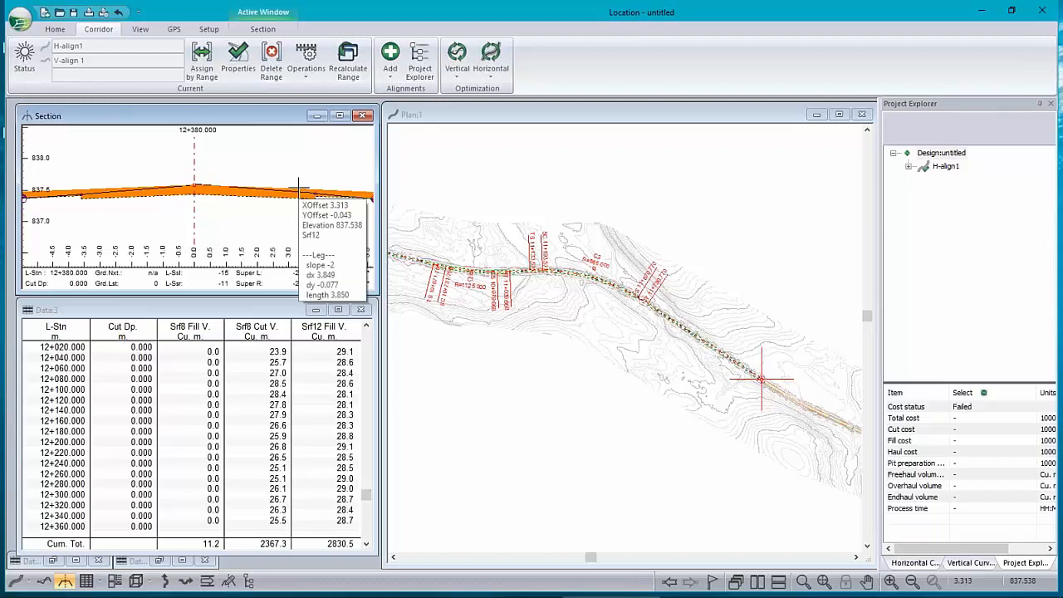
pyautogui.scroll(-1, 298, 189)
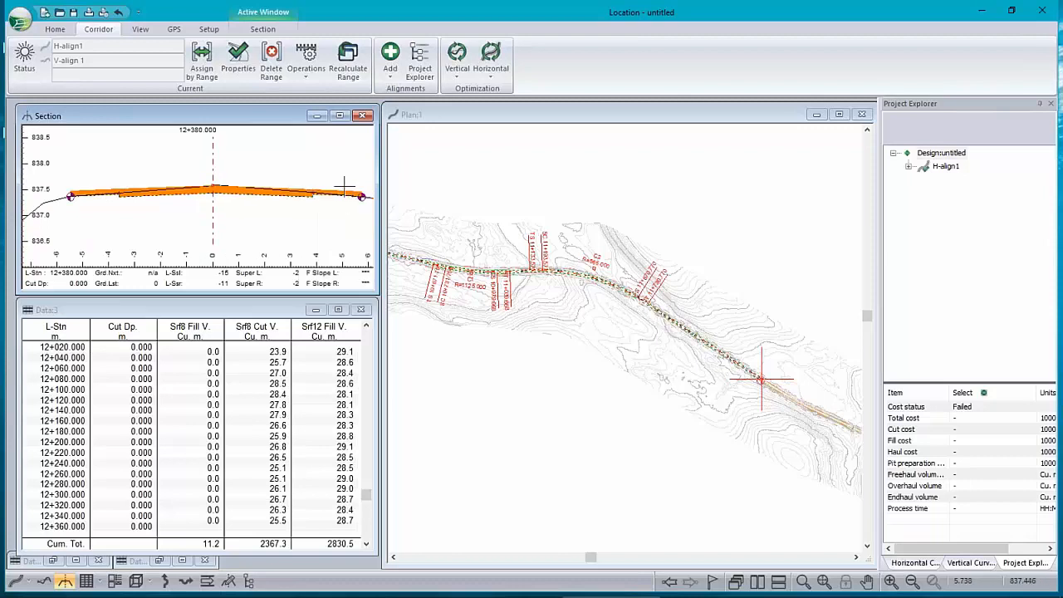
# Step: Compare the overlay cross sections at several stations along the alignment, from 12+380 back towards its start
pyautogui.moveTo(71, 195)
pyautogui.moveTo(224, 265)
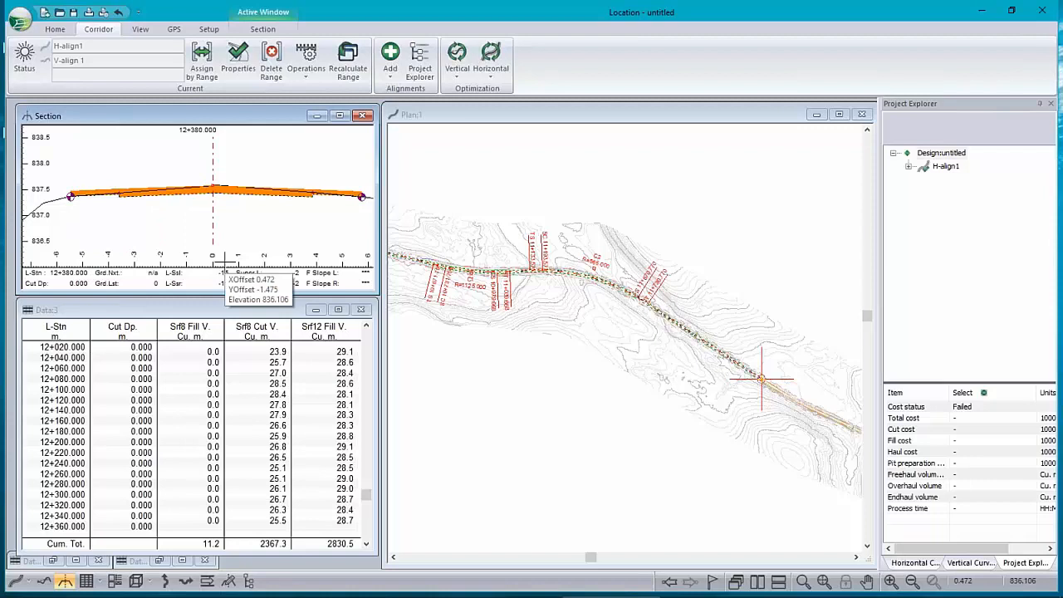
pyautogui.click(672, 324)
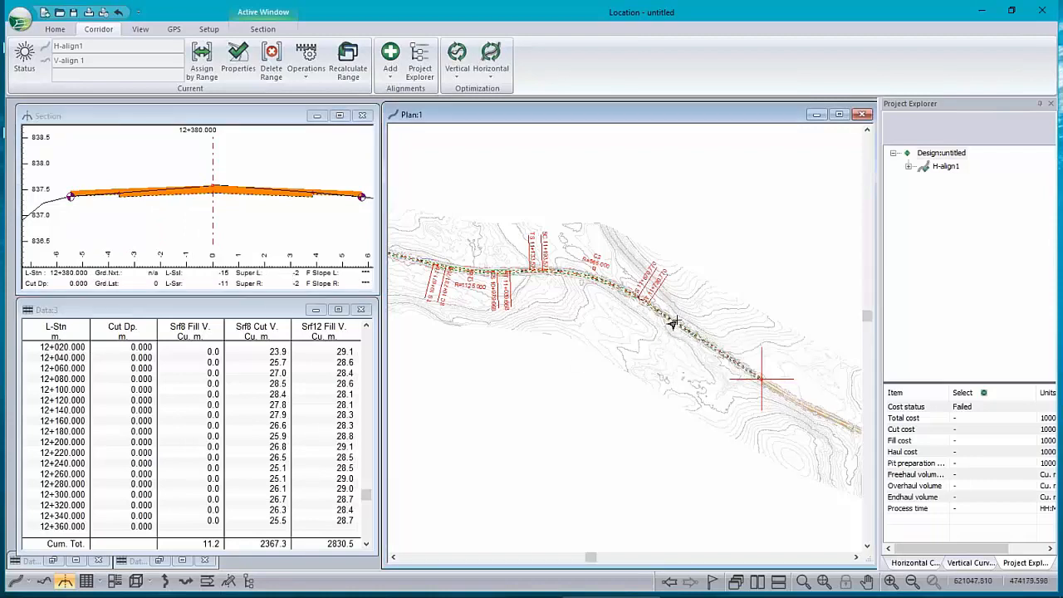
pyautogui.click(583, 276)
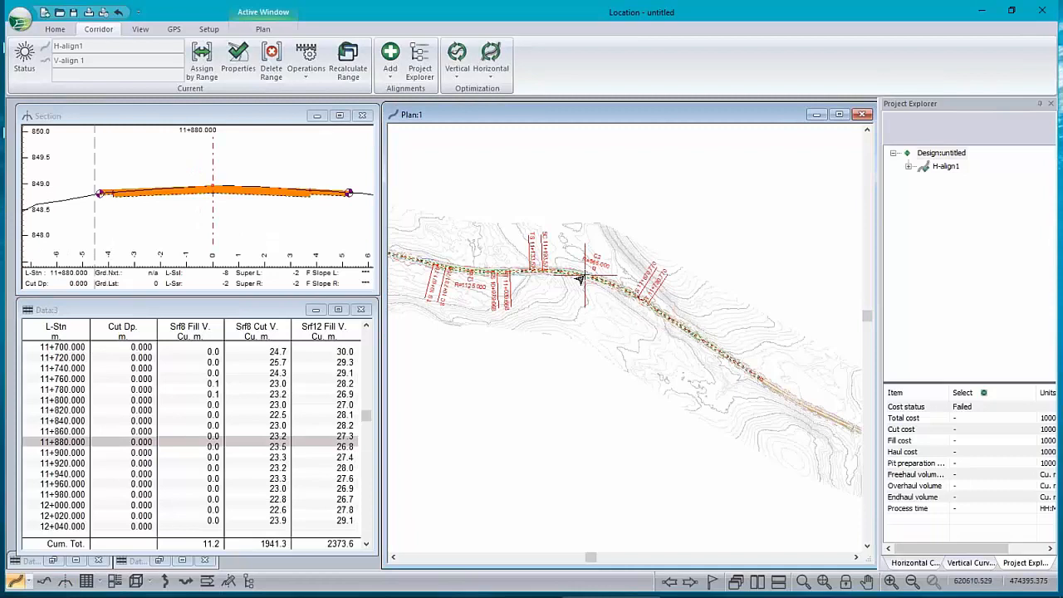
pyautogui.click(506, 274)
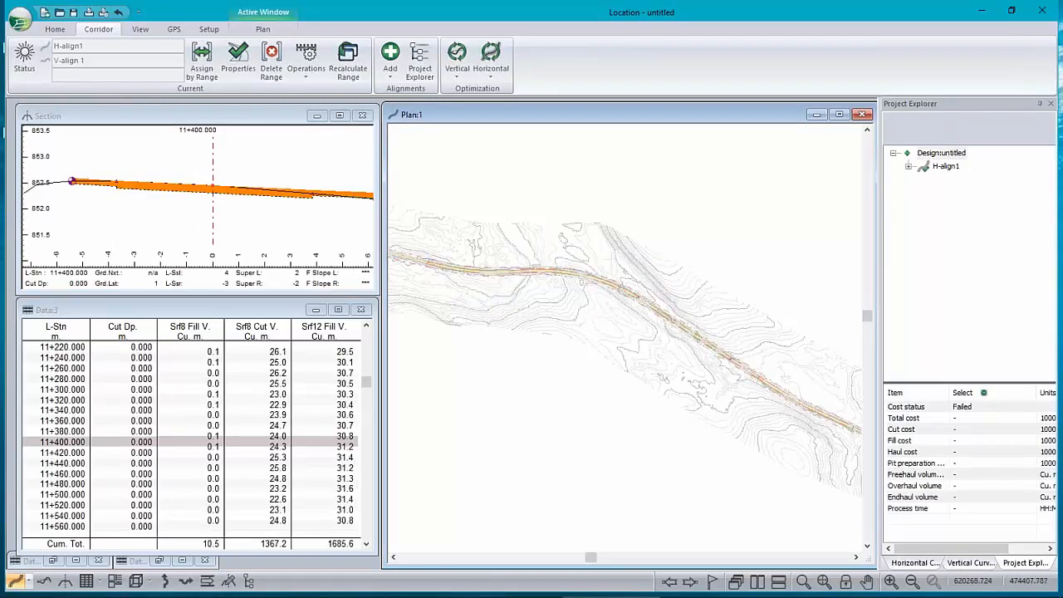
pyautogui.click(445, 270)
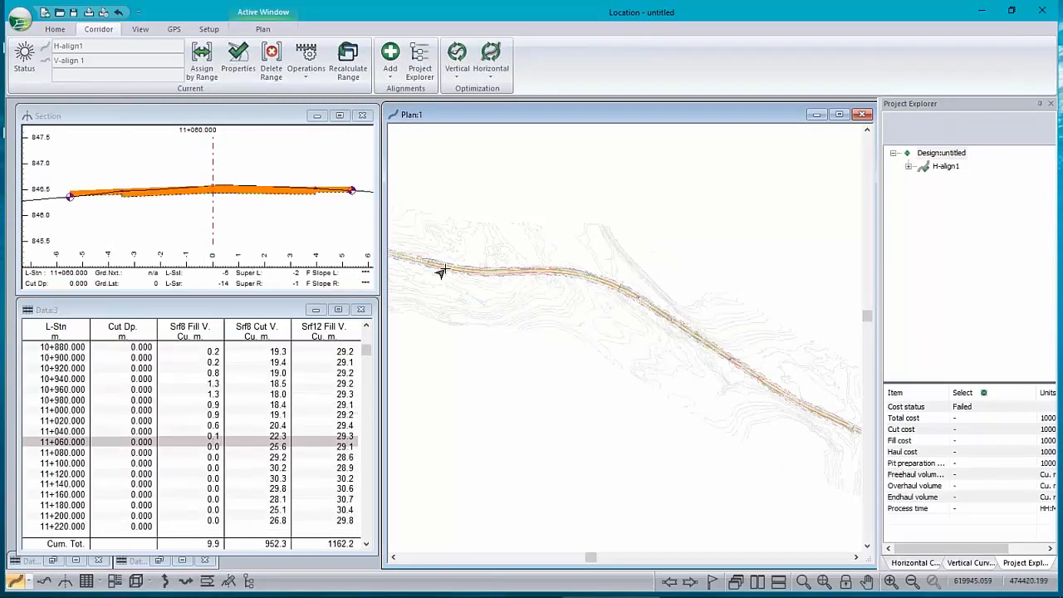
pyautogui.click(407, 262)
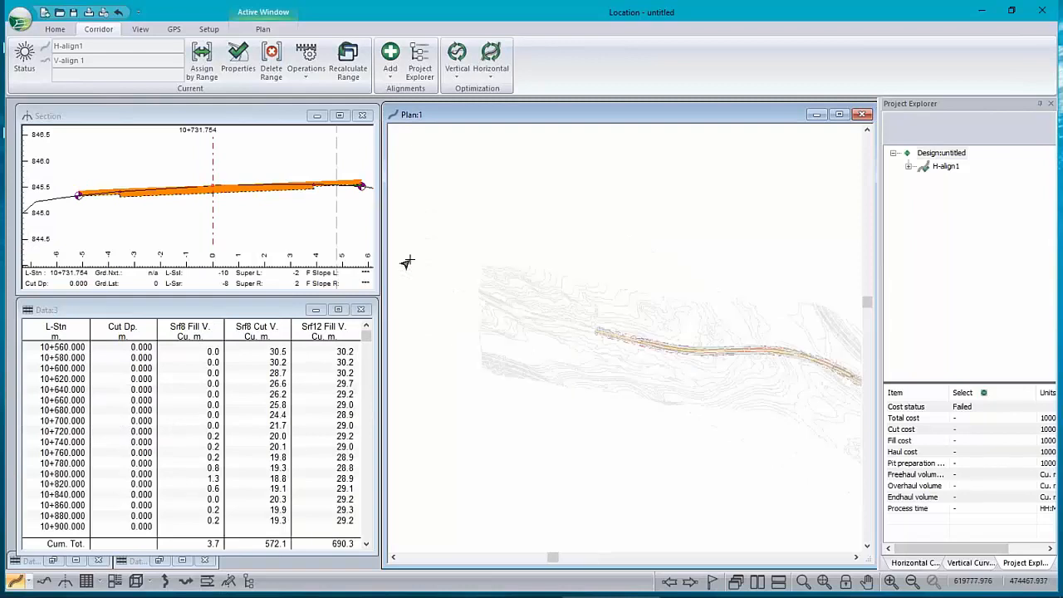
# Step: Examine the overlay surface against the existing ground in the section at station 10+560 and the alignment's extent in plan
pyautogui.scroll(2, 301, 187)
pyautogui.scroll(2, 301, 186)
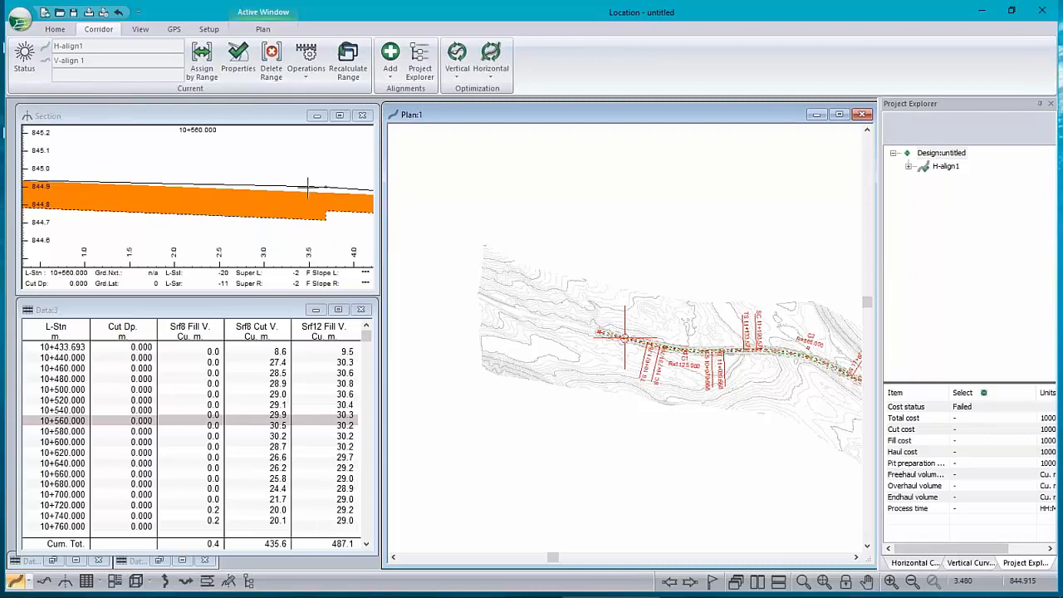
pyautogui.moveTo(311, 219)
pyautogui.scroll(-2, 304, 198)
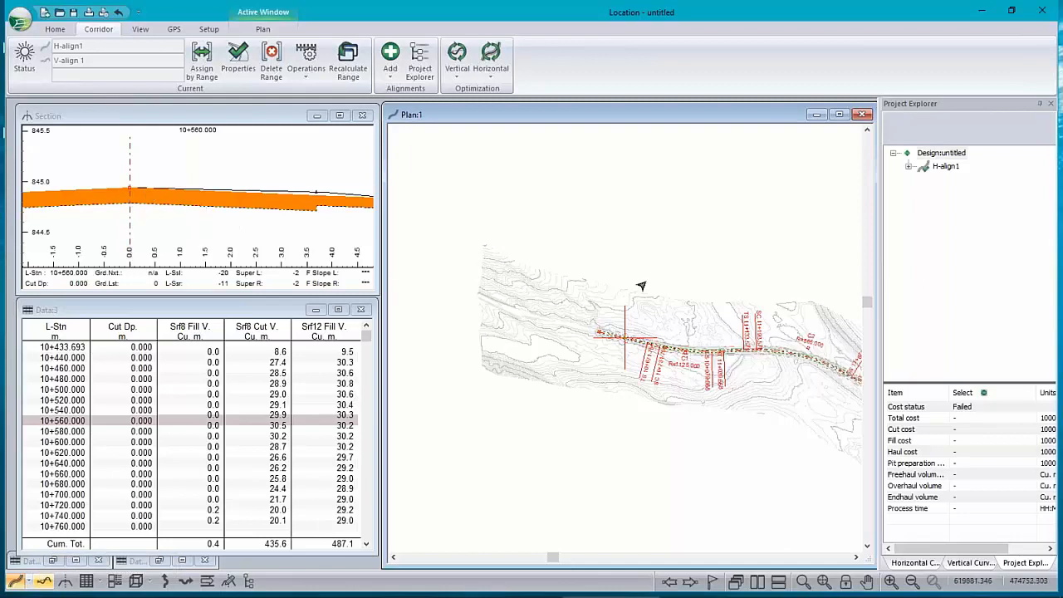
pyautogui.scroll(-4, 724, 347)
pyautogui.moveTo(740, 373); pyautogui.dragTo(646, 325, button='middle')
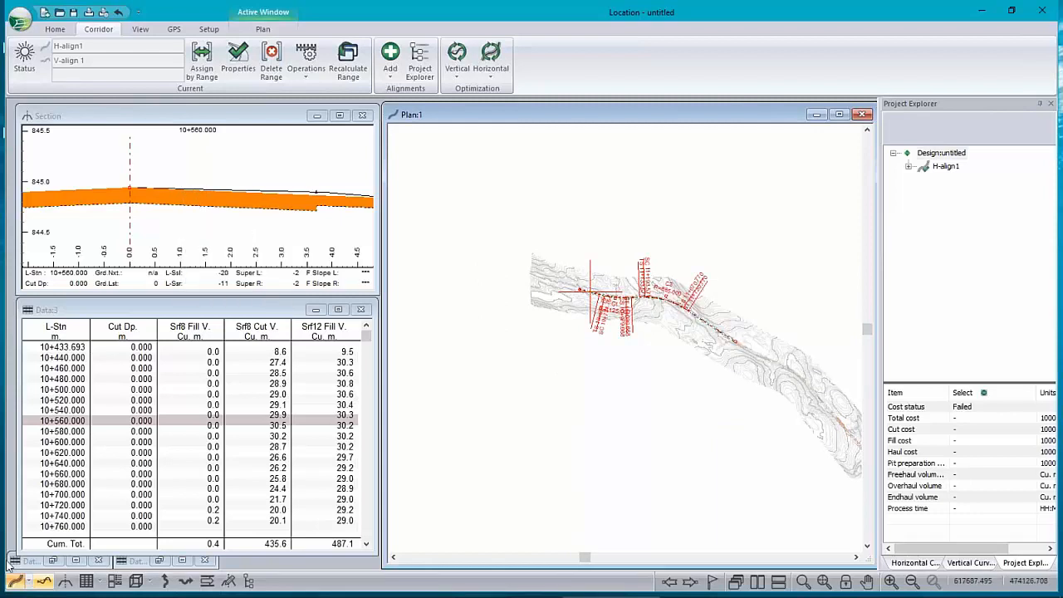
# Step: Draw a vertical alignment in the profile following the ground, with IPs at about 11+075, 11+543 and 12+263, ending at 12+380
pyautogui.click(44, 583)
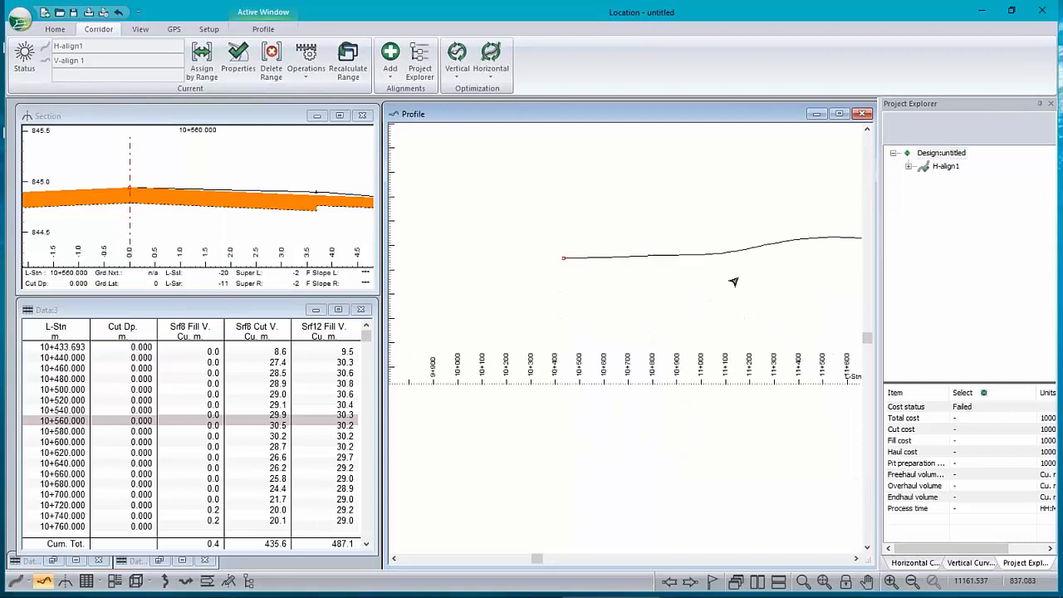
pyautogui.moveTo(704, 266); pyautogui.dragTo(605, 267)
pyautogui.rightClick(562, 210)
pyautogui.click(598, 225)
pyautogui.moveTo(544, 251); pyautogui.dragTo(572, 253)
pyautogui.moveTo(656, 235); pyautogui.dragTo(649, 239)
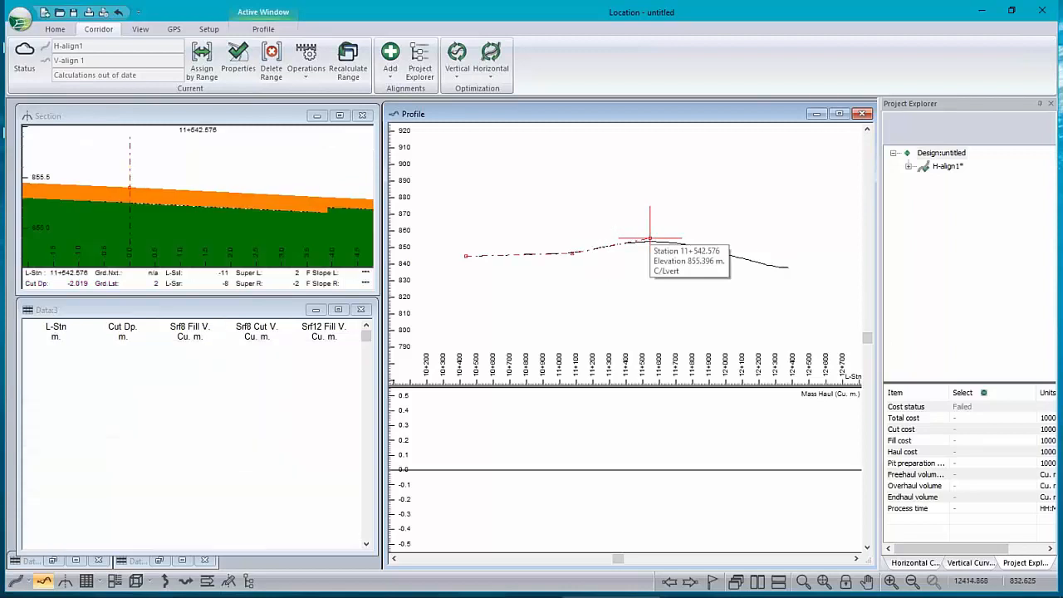
pyautogui.moveTo(755, 261); pyautogui.dragTo(771, 264)
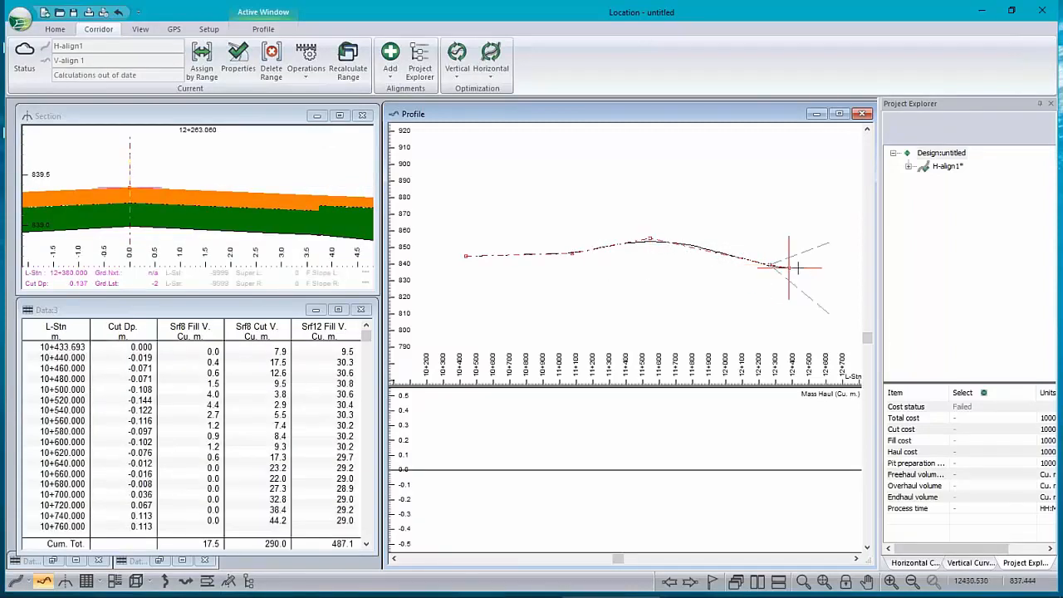
# Step: Give the vertical IP at 12+263 a parabolic curve with a design speed of 100 km/hr and K of 100
pyautogui.click(970, 563)
pyautogui.click(904, 278)
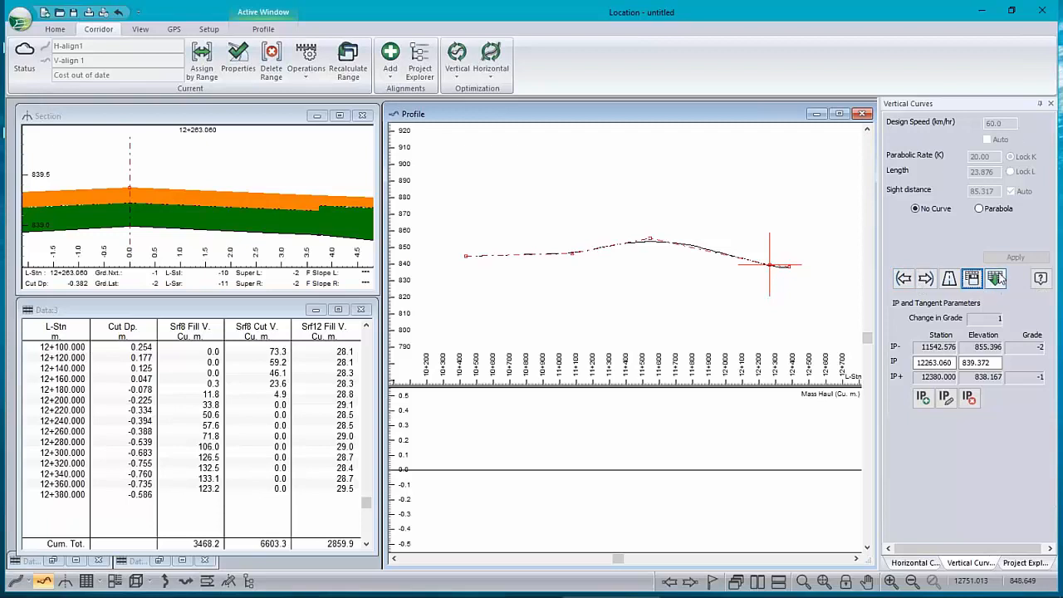
pyautogui.click(1003, 281)
pyautogui.click(990, 211)
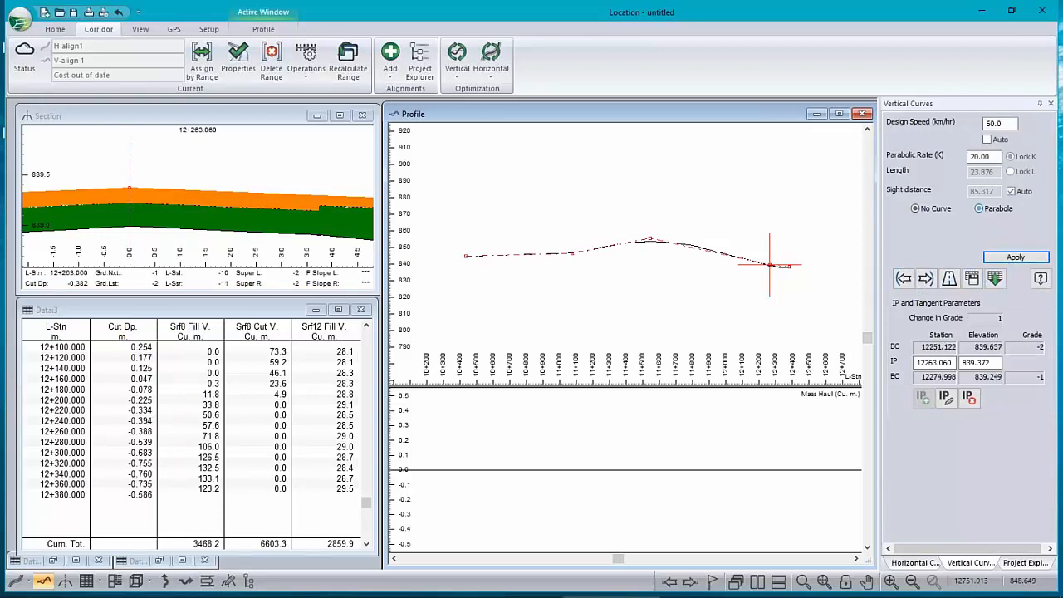
pyautogui.doubleClick(1013, 125)
pyautogui.write('1000')
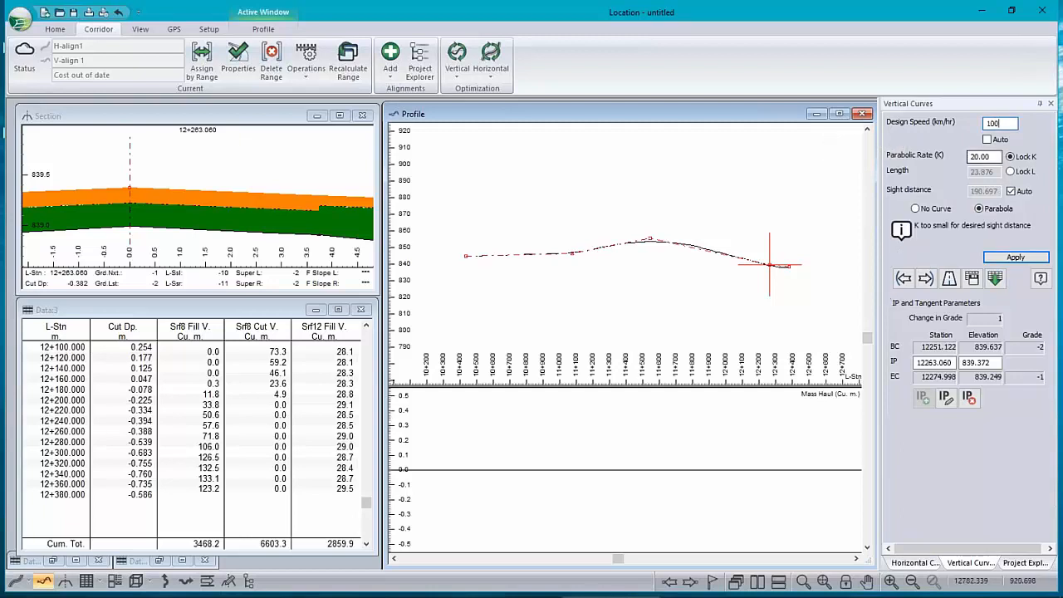
pyautogui.click(999, 156)
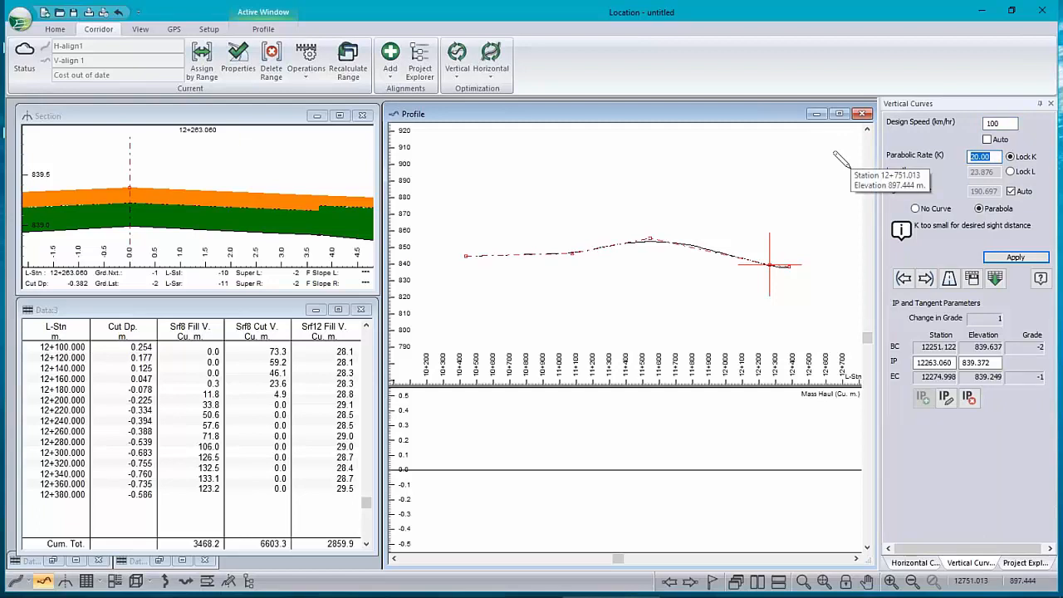
pyautogui.write('100')
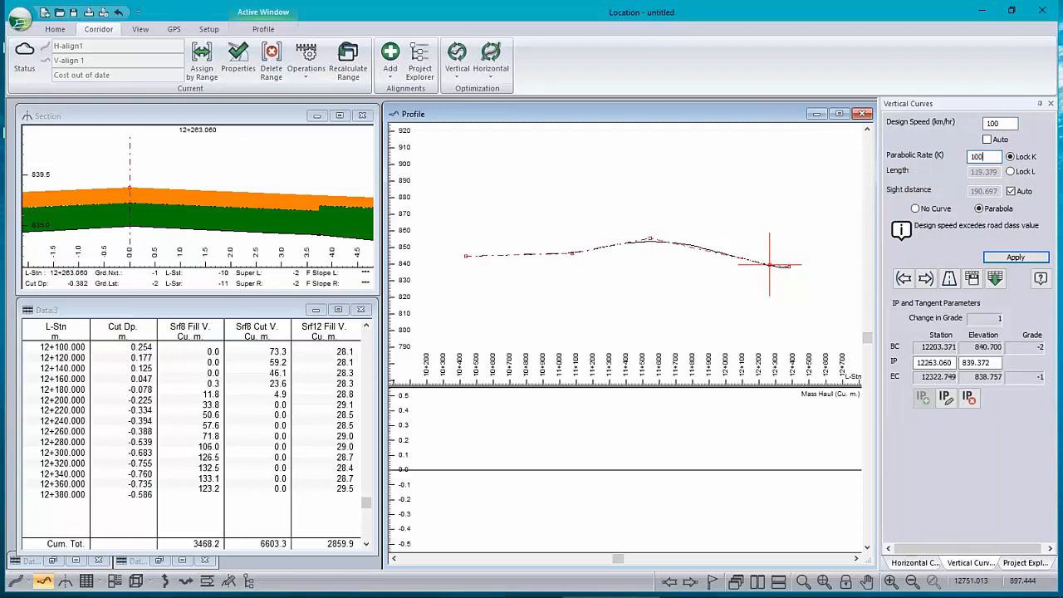
pyautogui.click(1022, 258)
pyautogui.click(1021, 258)
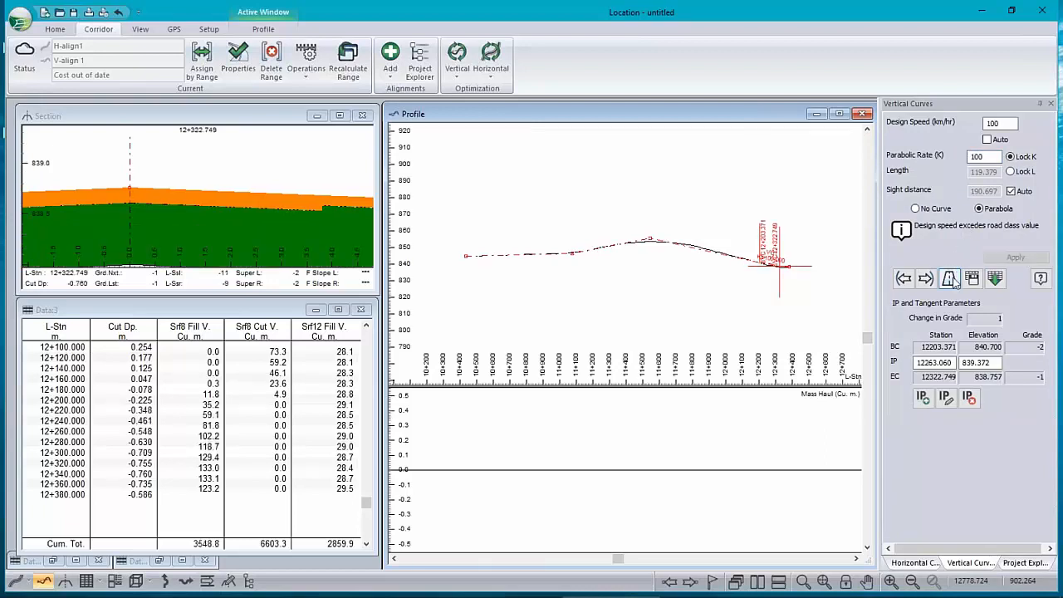
# Step: Set the road class design speed to 100 km/hr
pyautogui.click(949, 278)
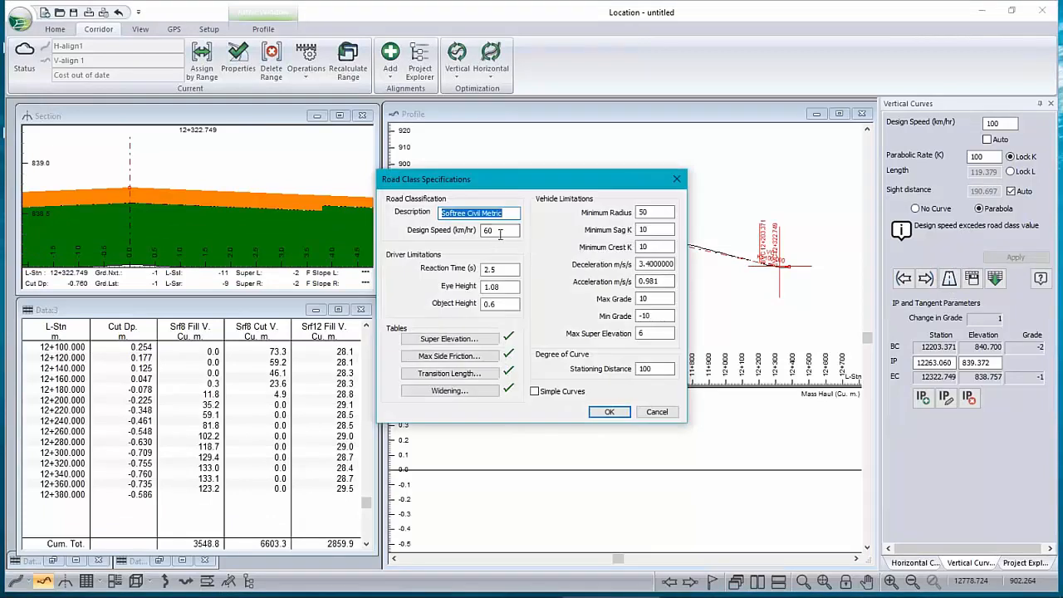
pyautogui.moveTo(501, 232); pyautogui.dragTo(375, 229)
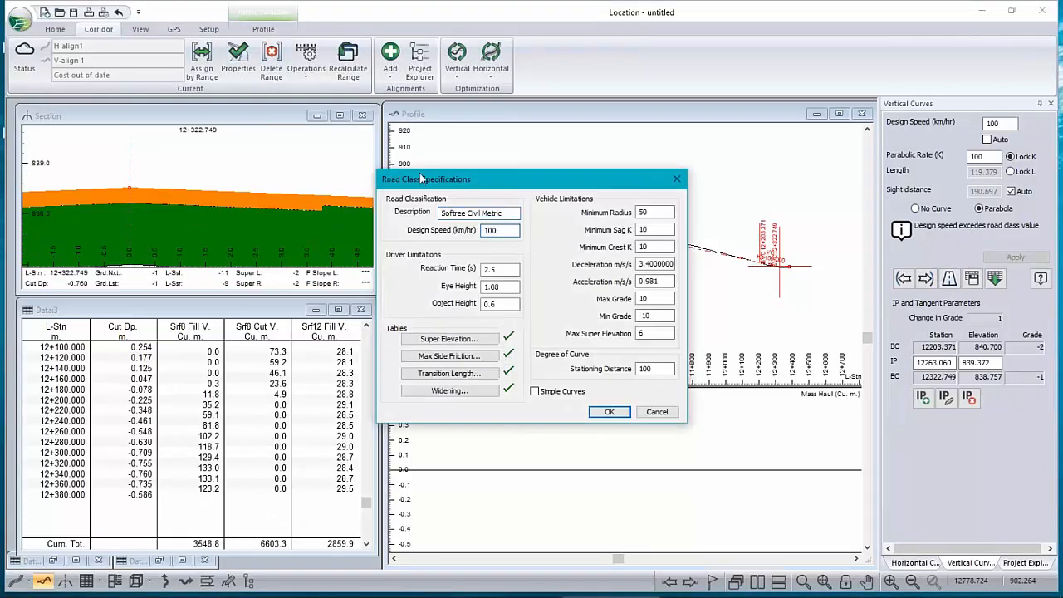
pyautogui.click(608, 413)
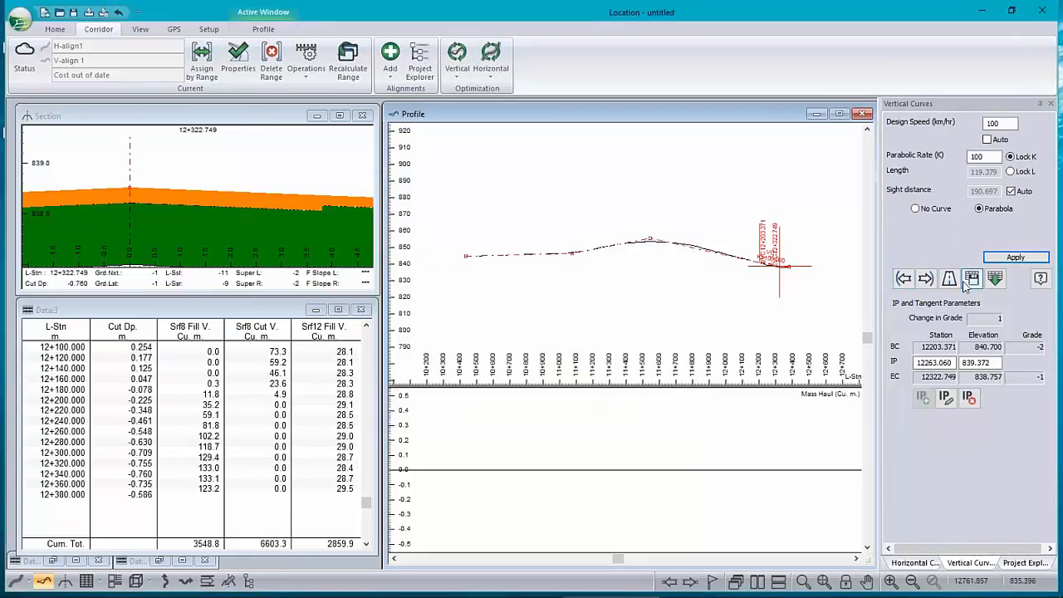
# Step: Store the current curve settings as the default and apply them to the vertical IPs at 11+543 and 11+075
pyautogui.click(974, 279)
pyautogui.click(898, 279)
pyautogui.click(994, 281)
pyautogui.click(1016, 257)
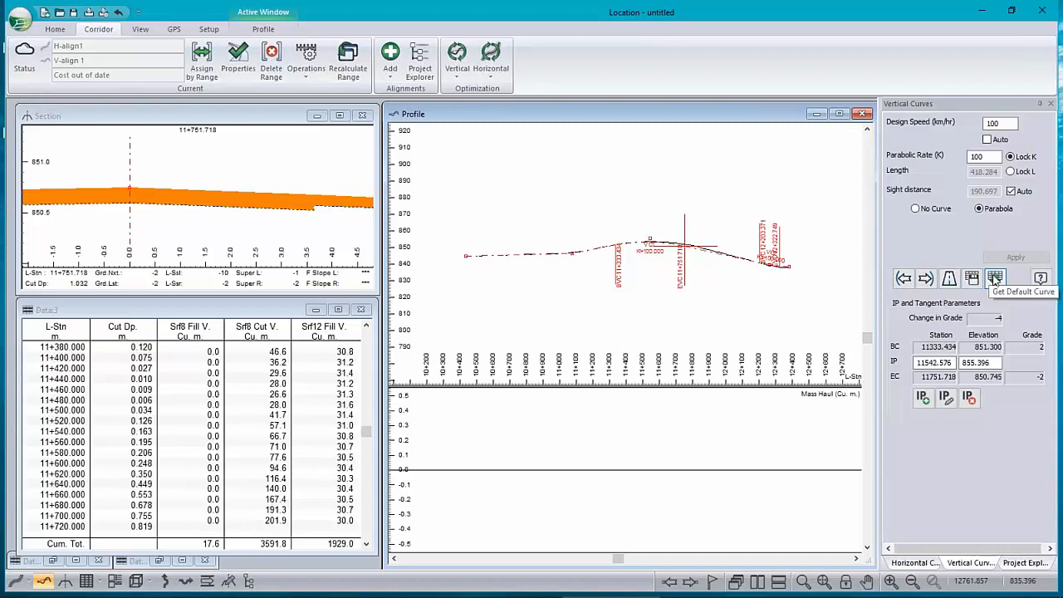
pyautogui.click(903, 279)
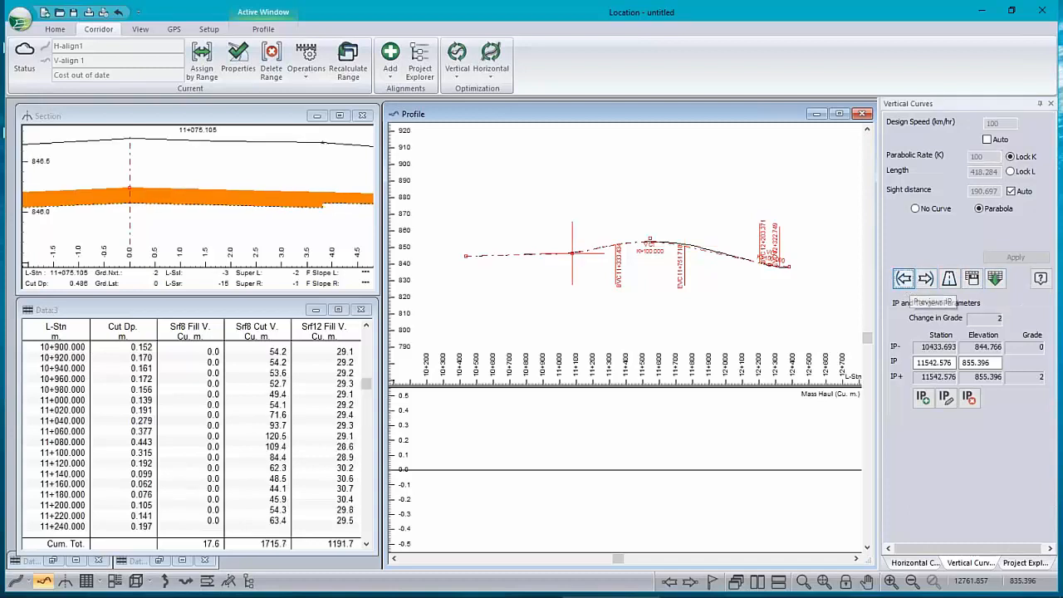
pyautogui.click(1014, 258)
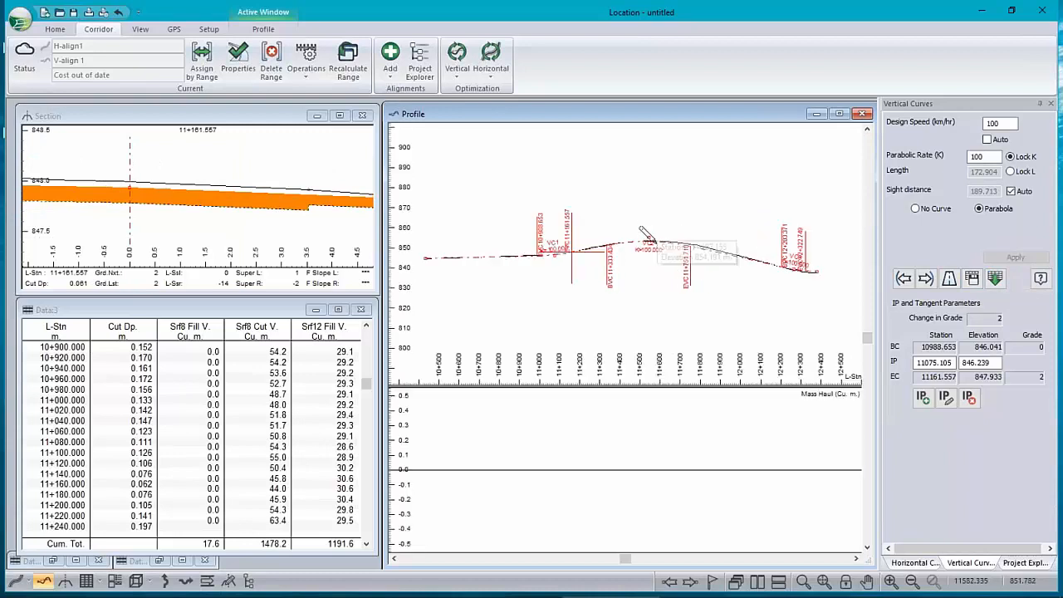
# Step: Move the crest IP to about station 11+573, elevation 856.5 m, and set its parabolic rate K to 120
pyautogui.scroll(2, 716, 246)
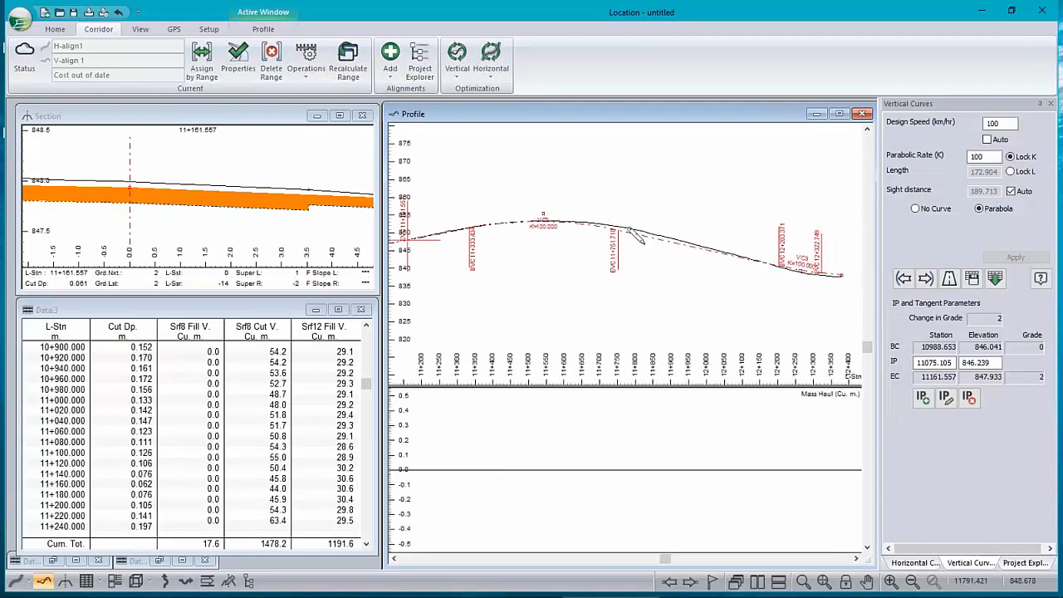
pyautogui.moveTo(544, 215); pyautogui.dragTo(554, 209)
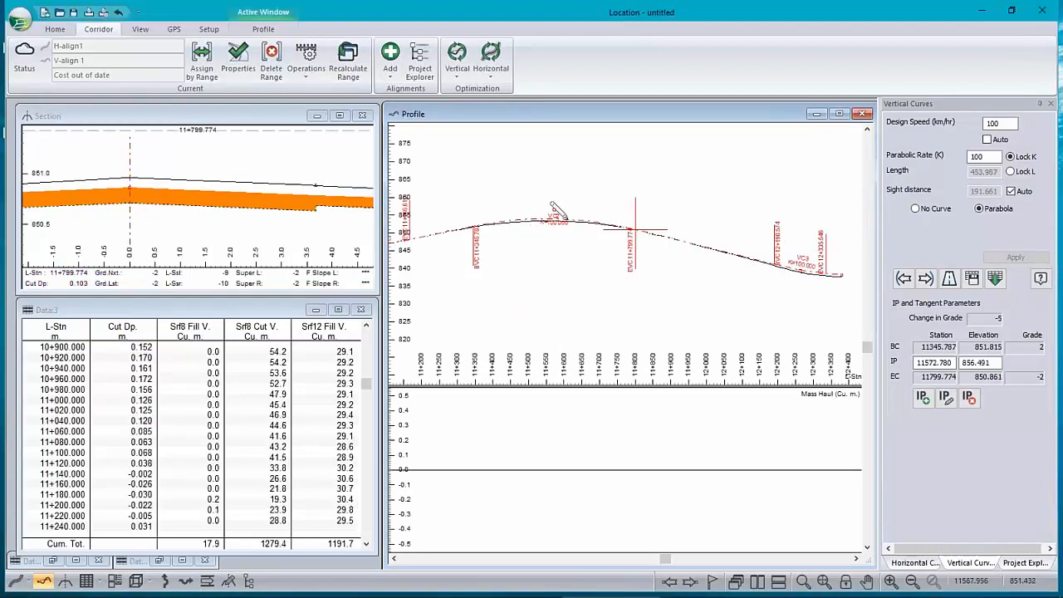
pyautogui.doubleClick(992, 157)
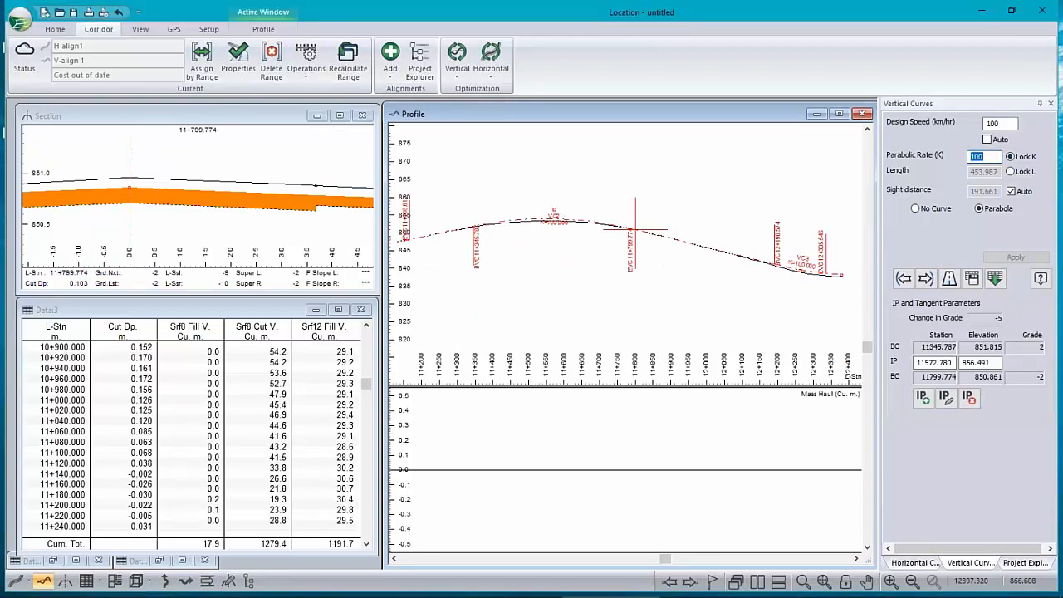
pyautogui.write('120')
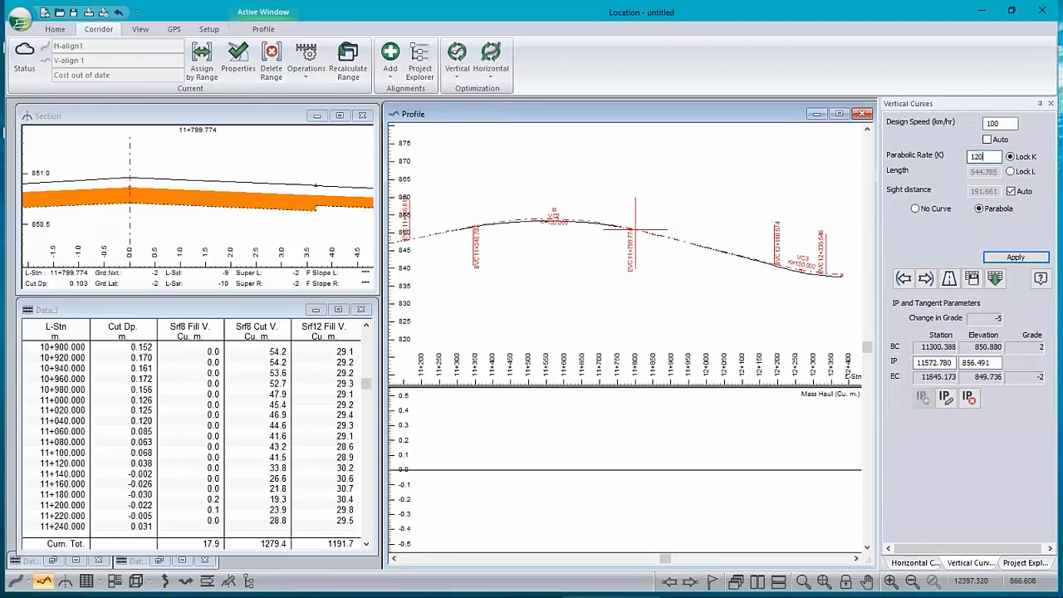
pyautogui.click(1016, 257)
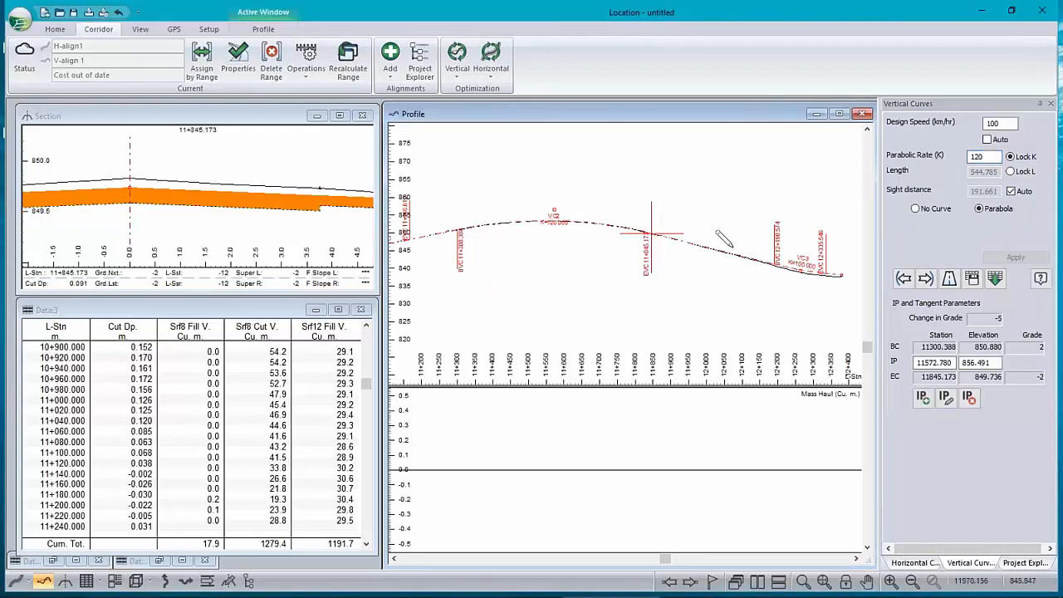
# Step: Fit the profile closer to the ground by lowering the sag IP to about 838.7 m and moving the crest IP to about 11+587, elevation 857.0 m
pyautogui.click(799, 271)
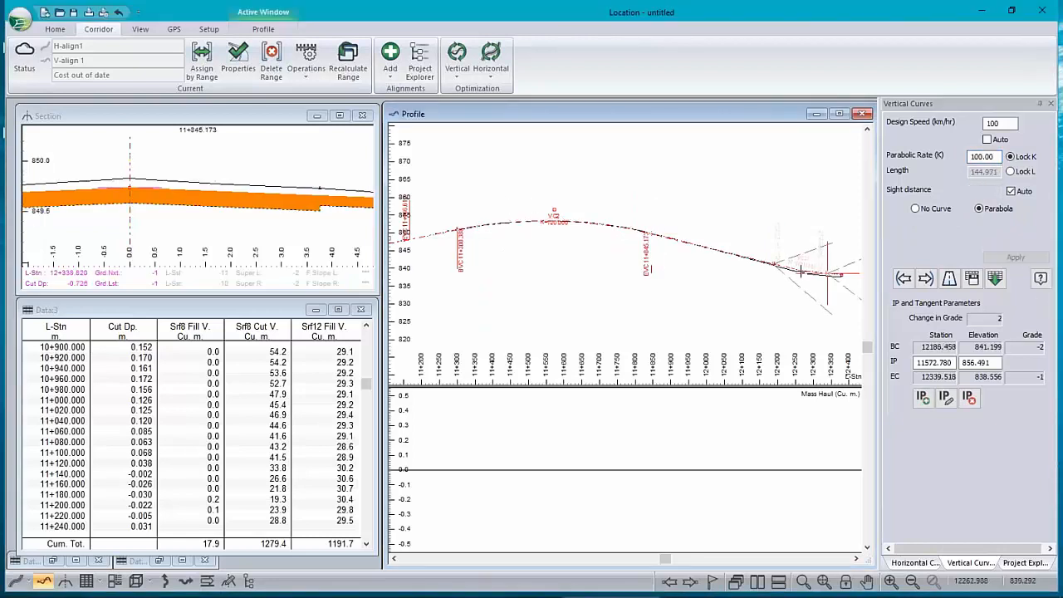
pyautogui.moveTo(516, 257); pyautogui.dragTo(569, 264, button='middle')
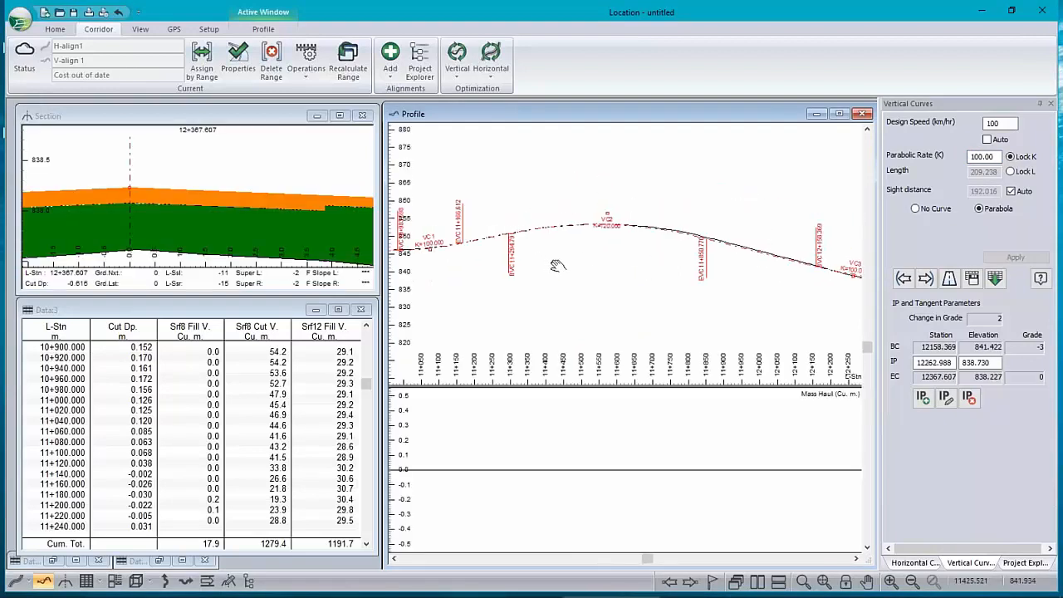
pyautogui.moveTo(603, 217); pyautogui.dragTo(692, 241)
pyautogui.moveTo(605, 219); pyautogui.dragTo(607, 216)
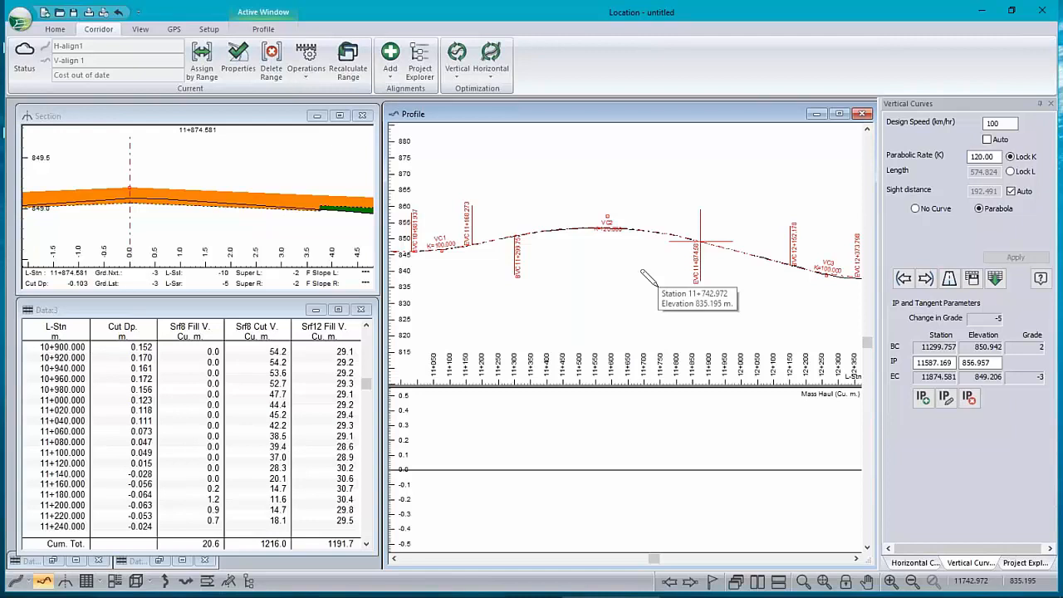
# Step: Enlarge the section at station 11+874.581 and inspect the fill at the pavement edges and the overlay at the centreline
pyautogui.doubleClick(234, 115)
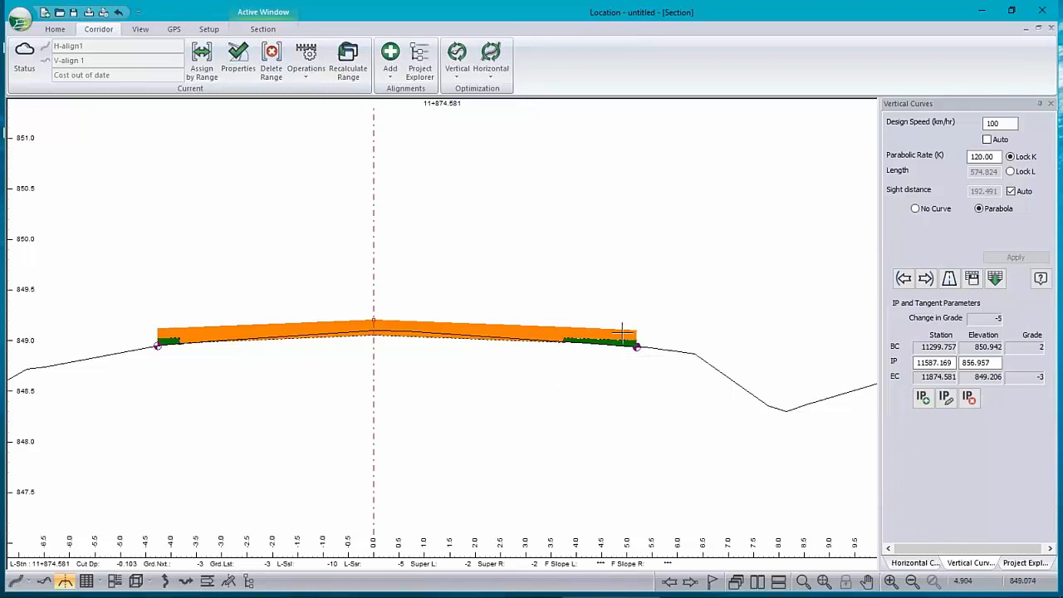
pyautogui.moveTo(629, 344)
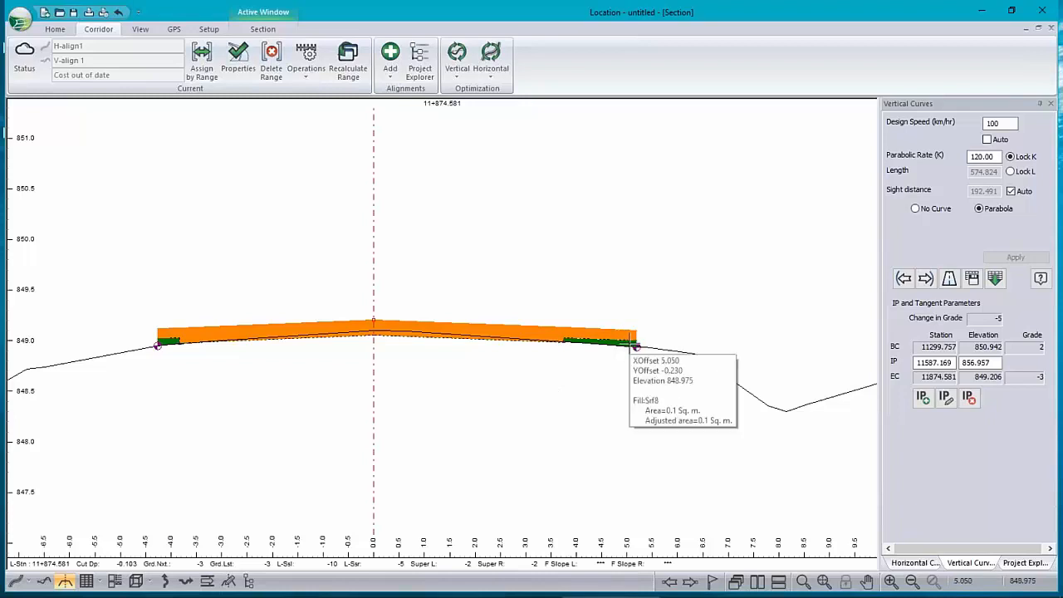
pyautogui.moveTo(386, 332)
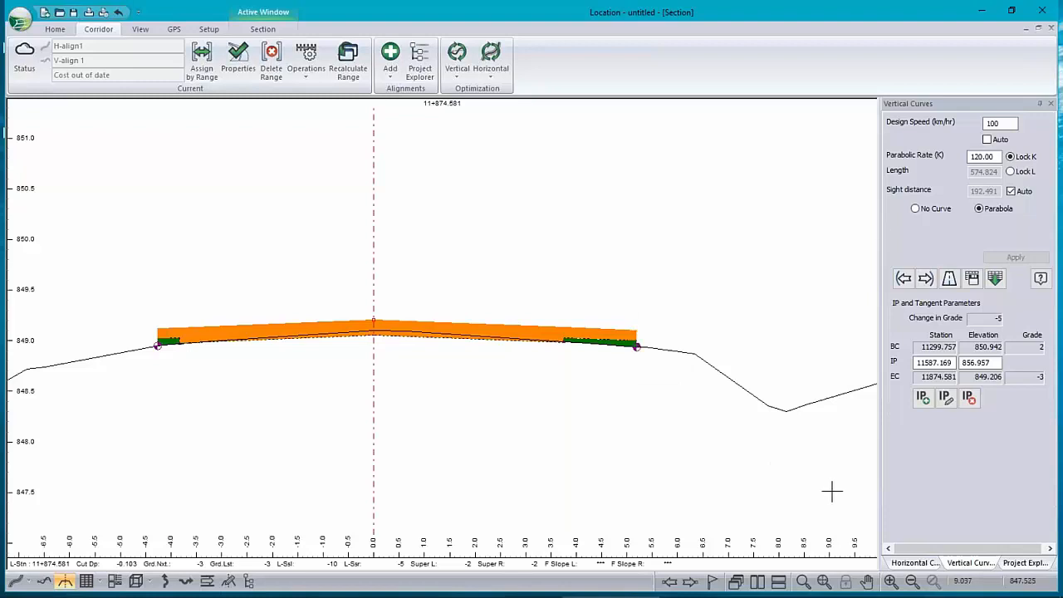
# Step: Restore the multi-window layout and examine the cut, fill and overlay volumes in the data table through station 12+380, along with the profile
pyautogui.click(1038, 28)
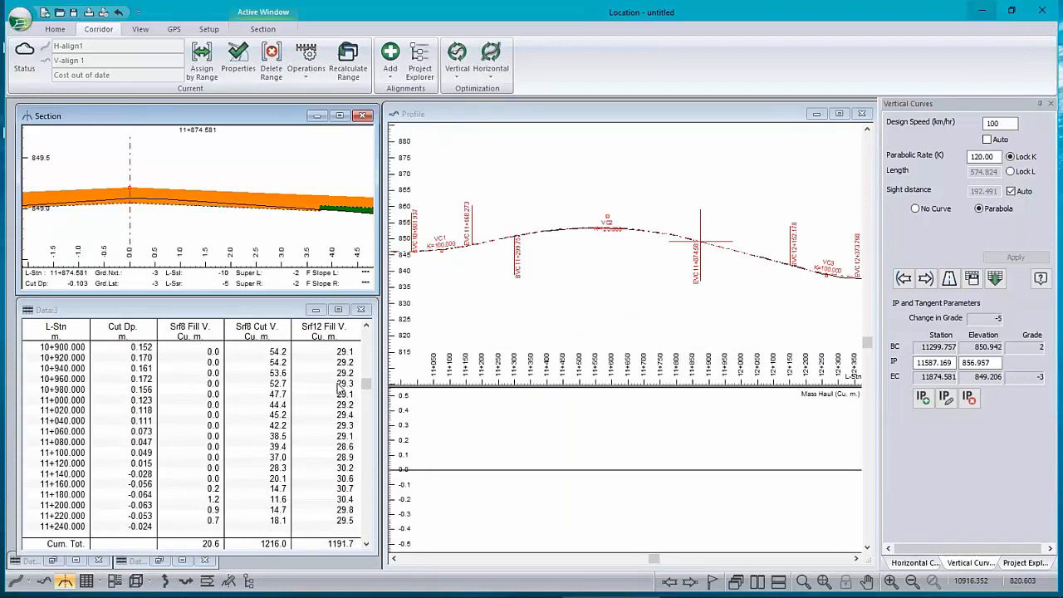
pyautogui.moveTo(366, 384); pyautogui.dragTo(378, 508)
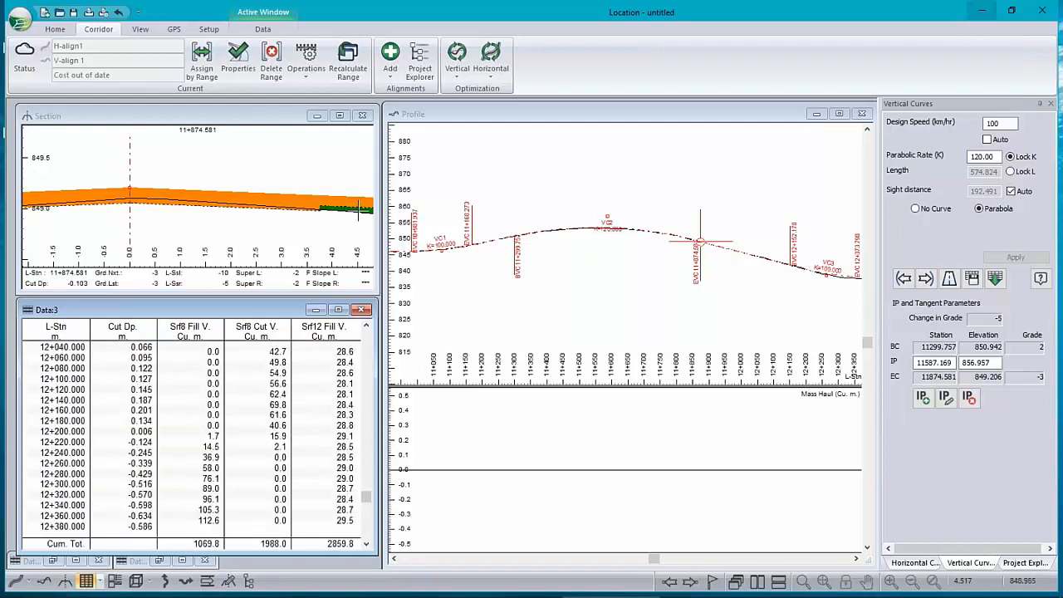
pyautogui.moveTo(359, 208)
pyautogui.scroll(-1, 331, 498)
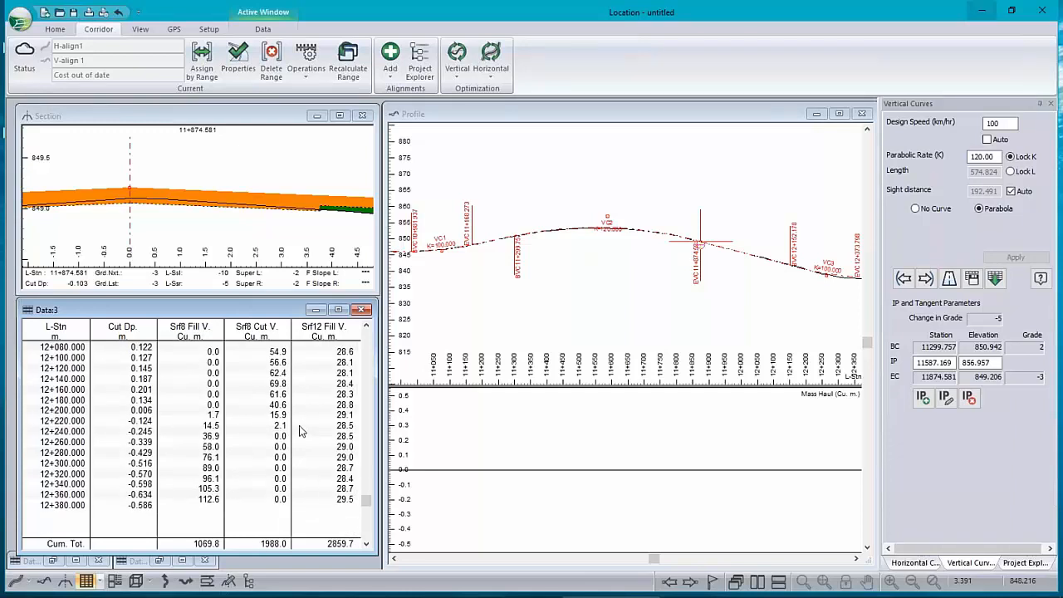
pyautogui.moveTo(724, 236)
pyautogui.moveTo(641, 248)
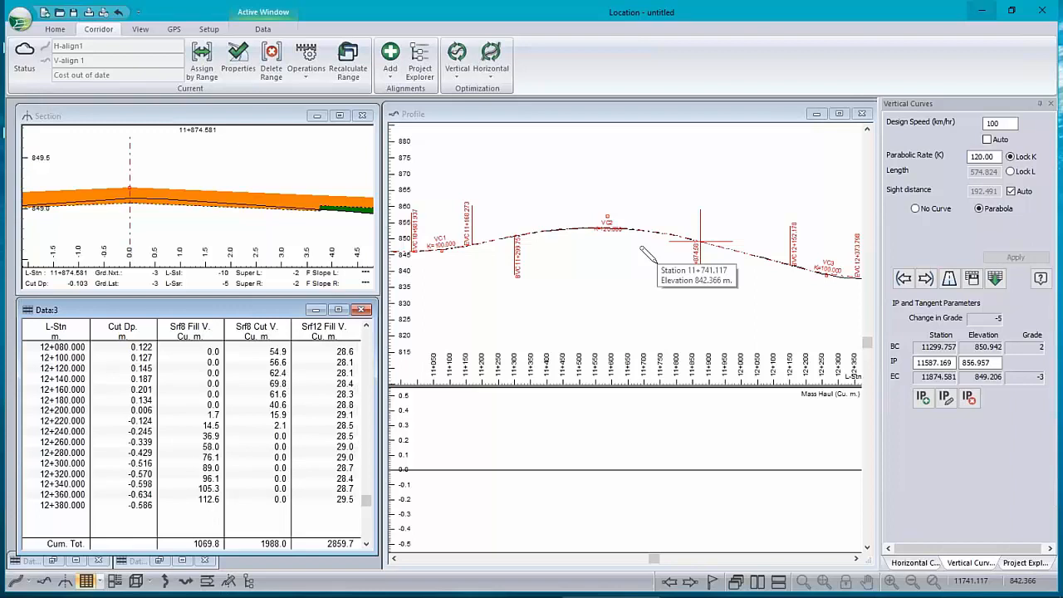
pyautogui.moveTo(626, 230)
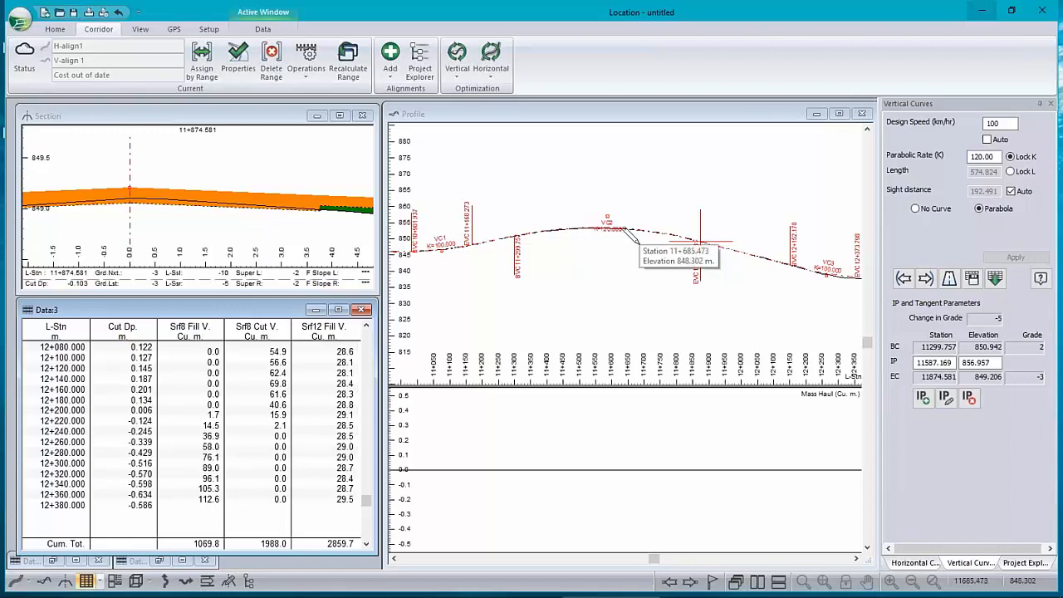
pyautogui.moveTo(674, 252)
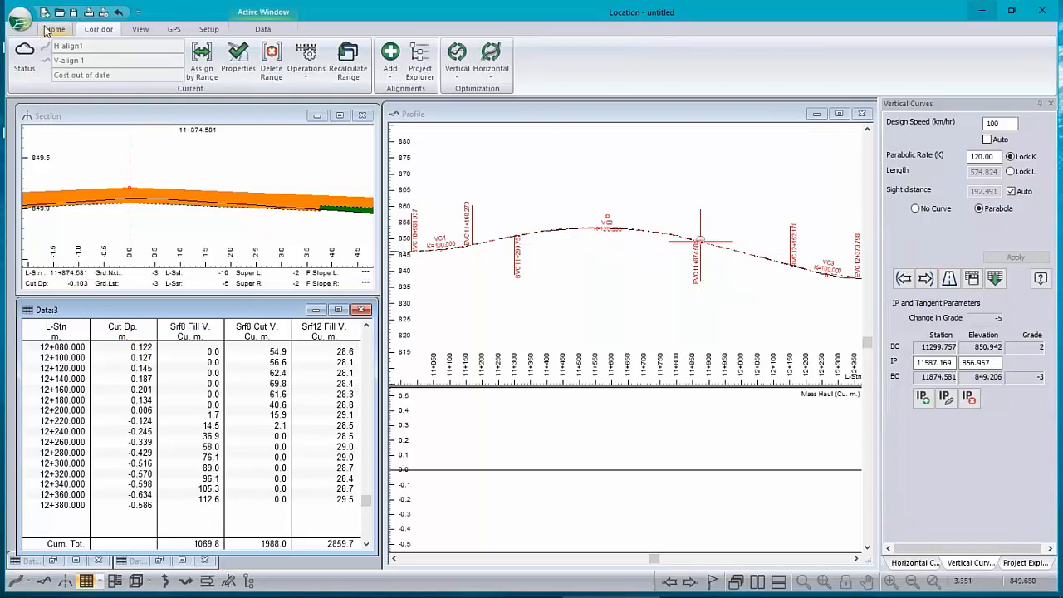
# Step: Open the recent design file ReSurfaceCurveFit3.dsnx in place of the untitled design
pyautogui.click(20, 18)
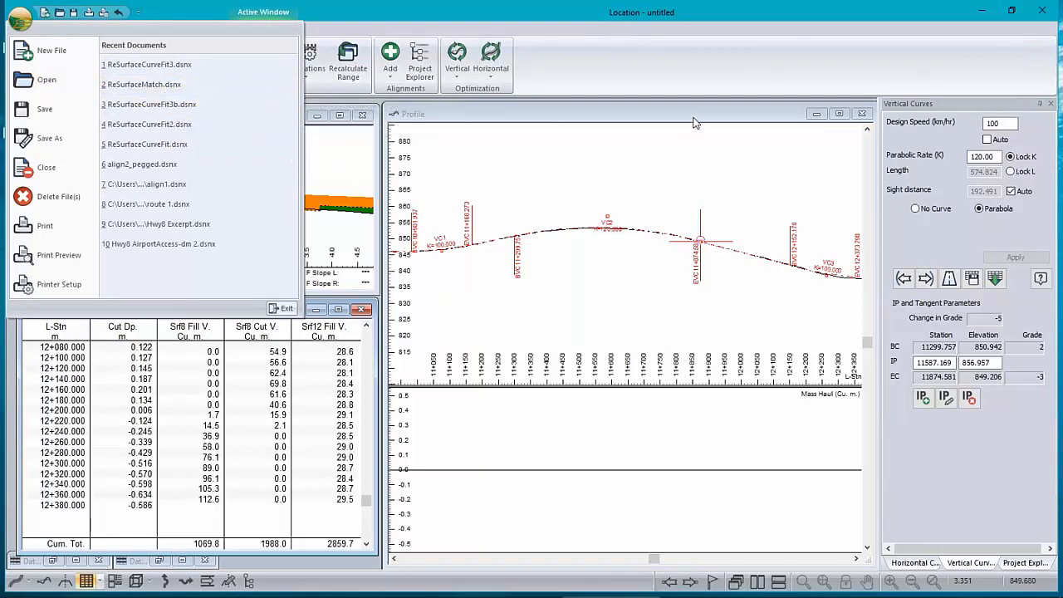
pyautogui.click(150, 84)
pyautogui.click(571, 333)
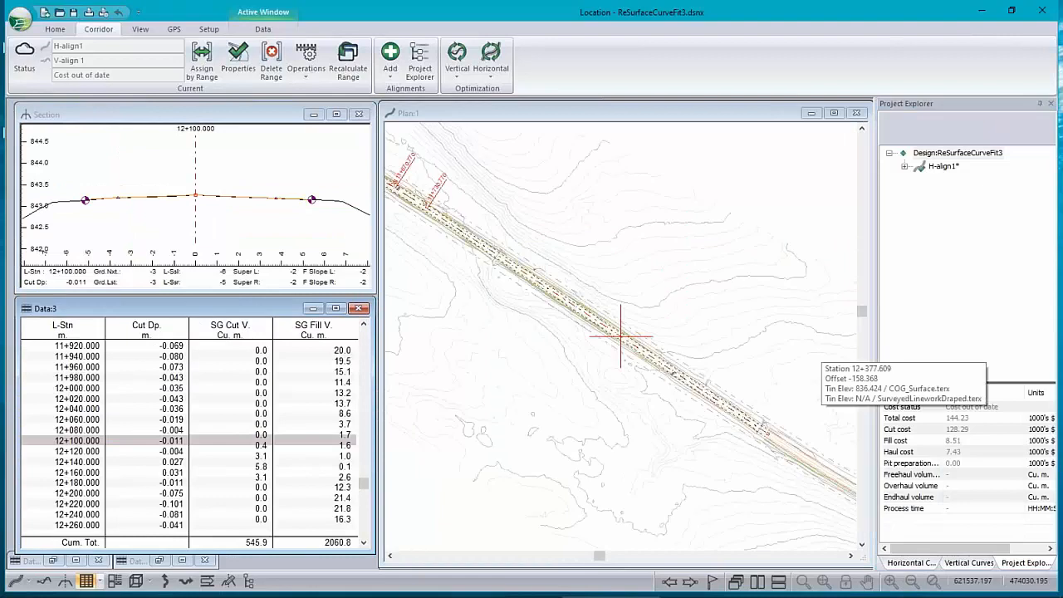
# Step: Expand H-align1 to review its vertical alignments, and highlight V-align 1: Hand design before reselecting the whole design
pyautogui.click(904, 167)
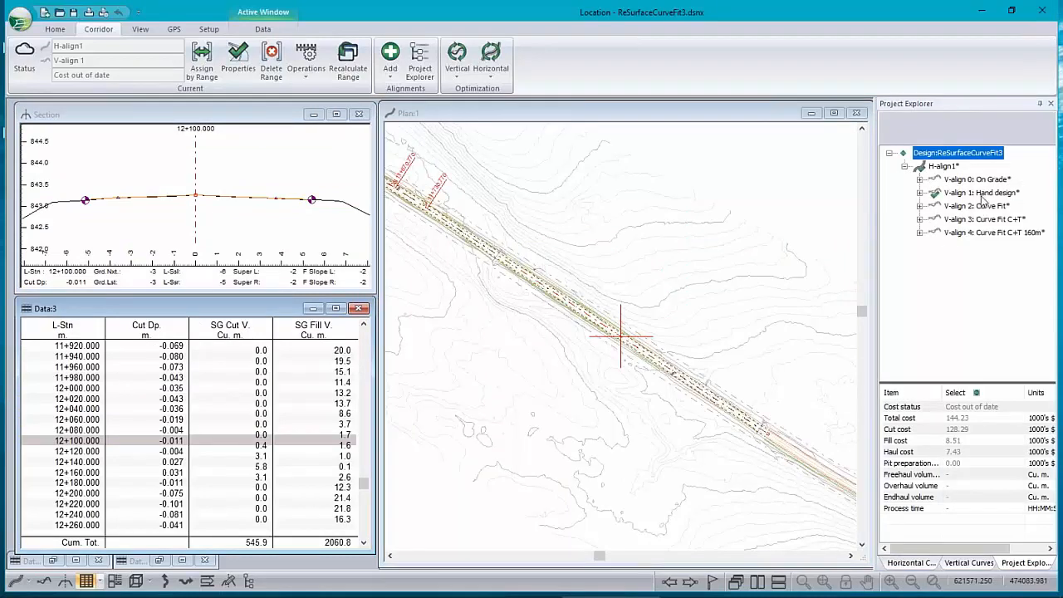
pyautogui.click(983, 194)
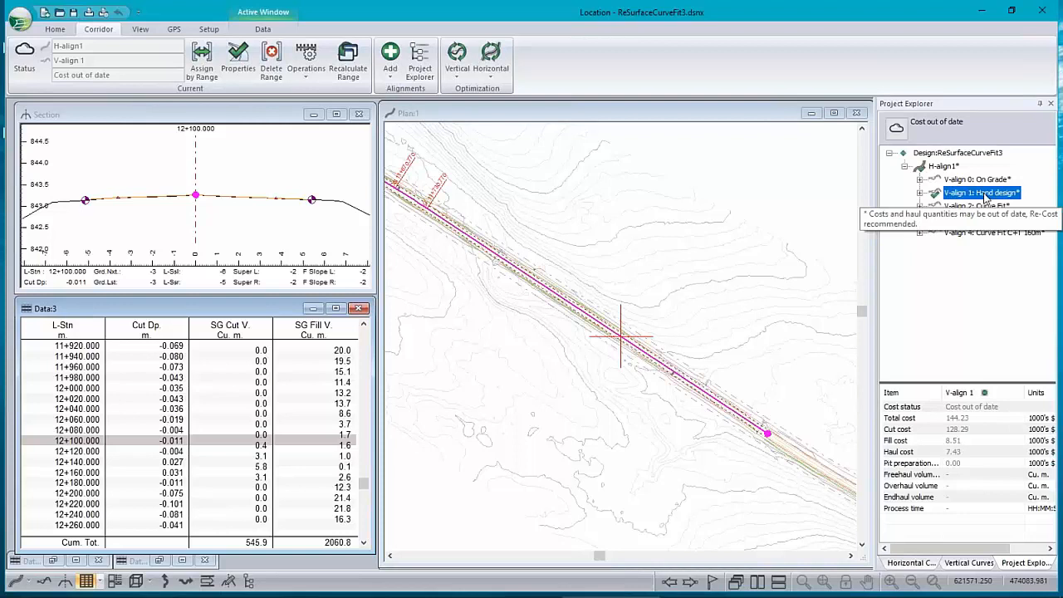
pyautogui.click(980, 155)
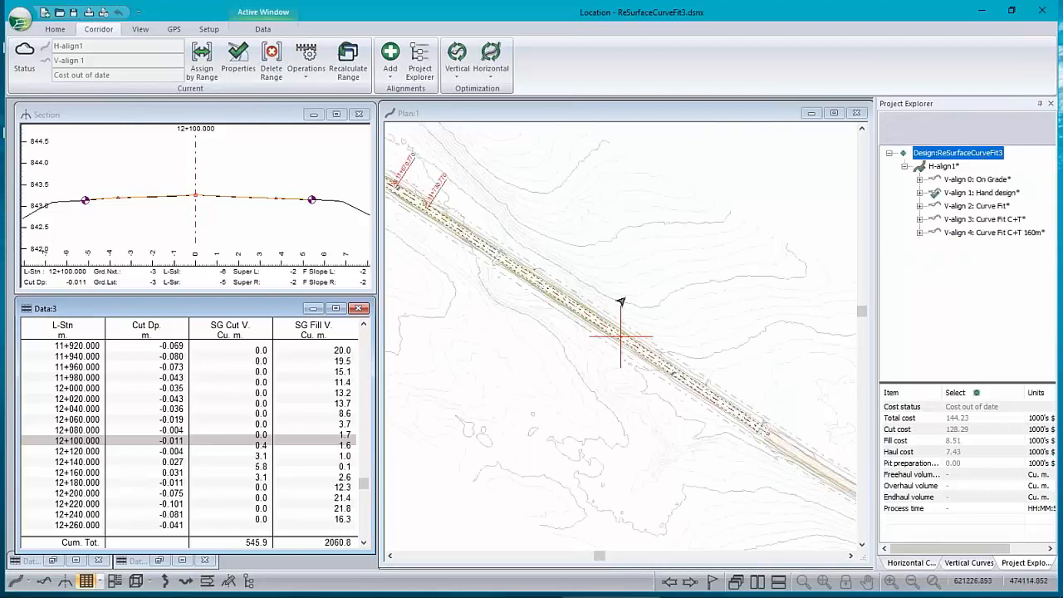
pyautogui.moveTo(730, 359)
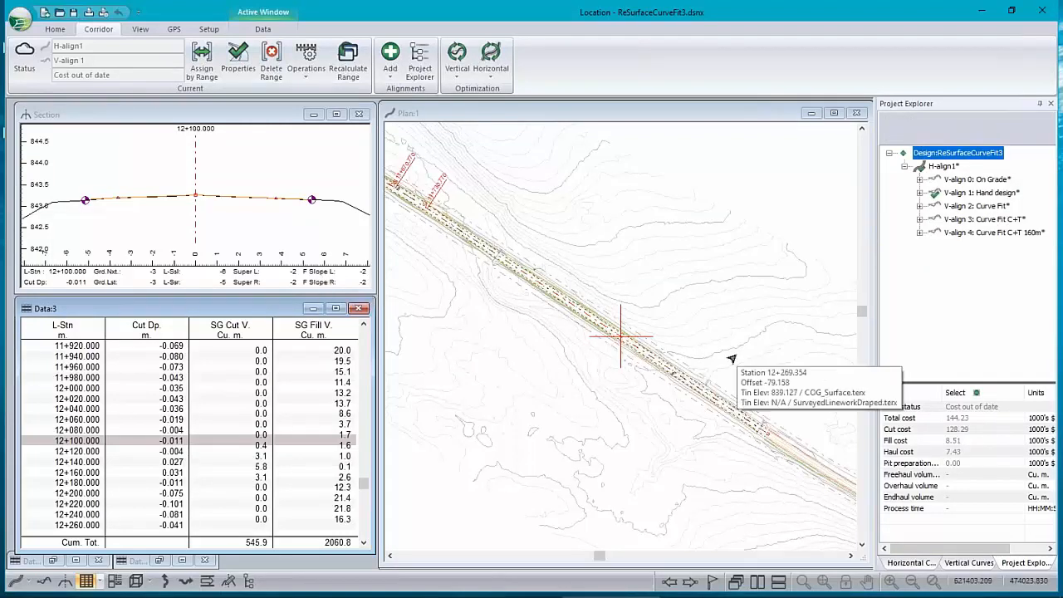
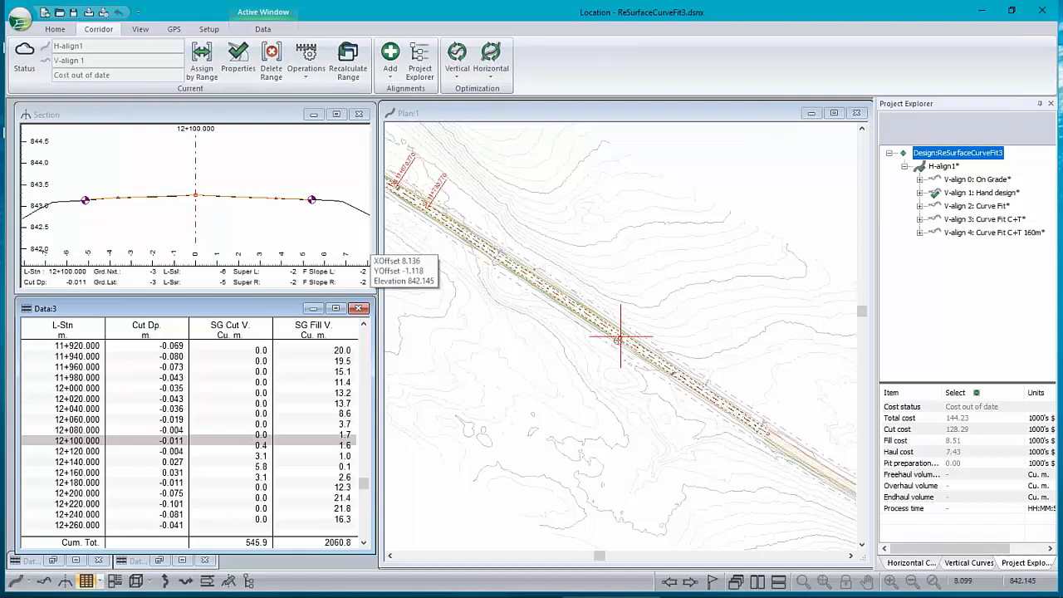
# Step: Check the template assigned by range, and open the template editor on the MO3 - Mill and Overlay - optimize template
pyautogui.click(208, 69)
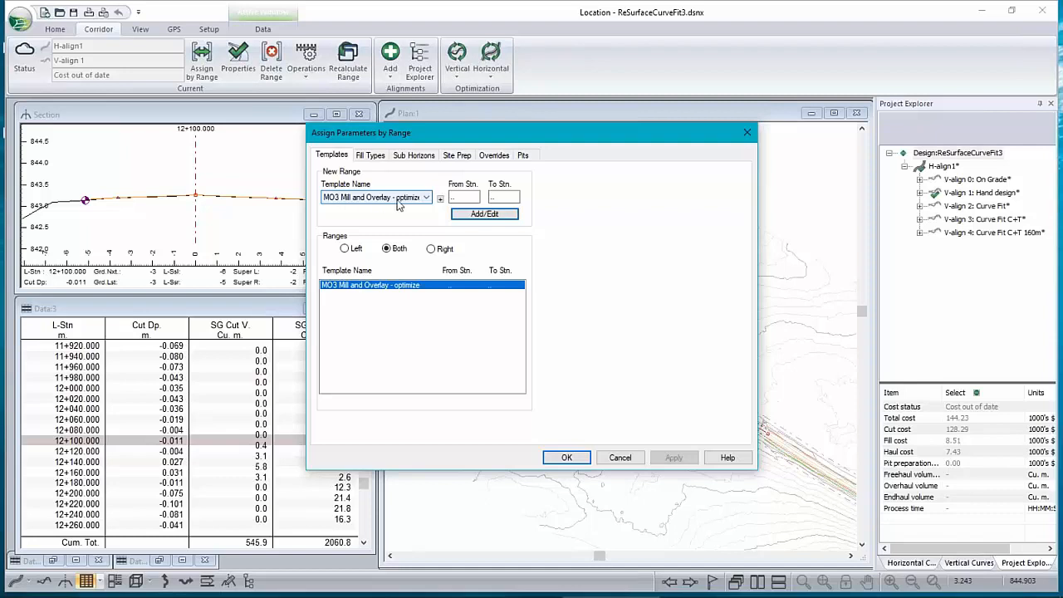
pyautogui.click(630, 461)
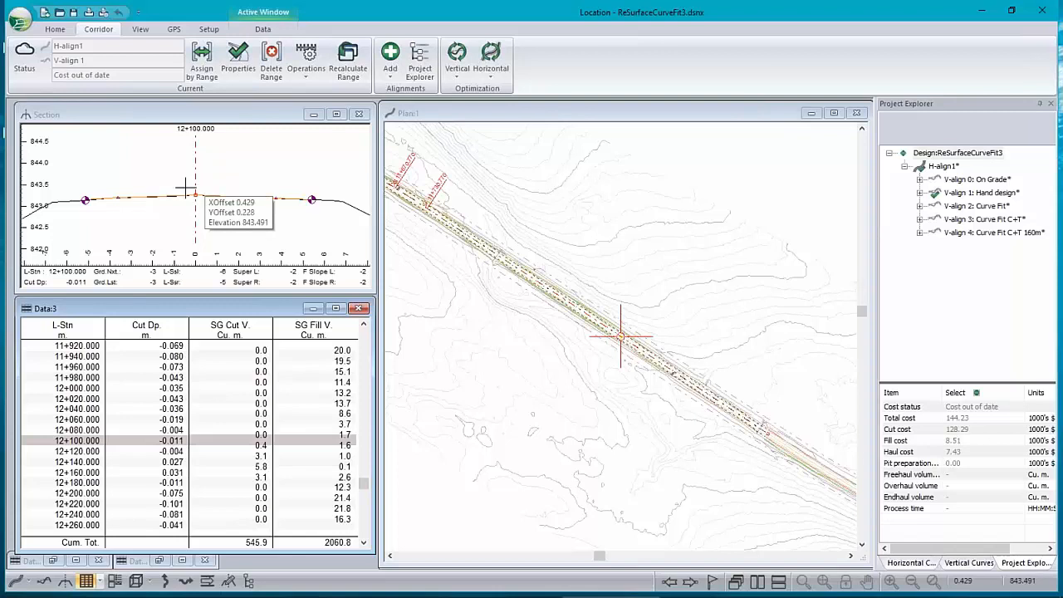
pyautogui.rightClick(216, 192)
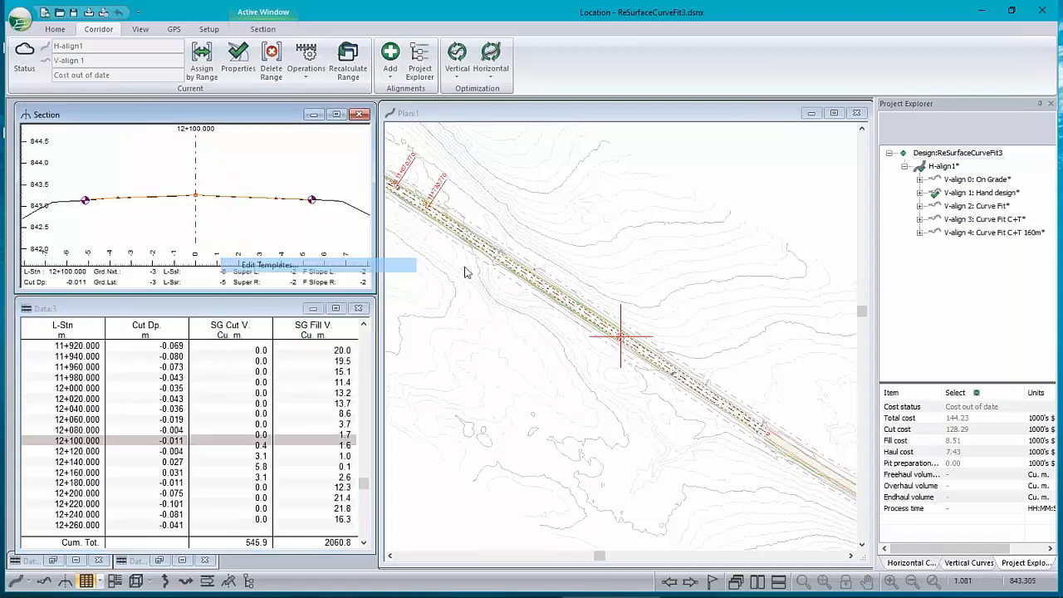
pyautogui.click(281, 268)
pyautogui.click(204, 176)
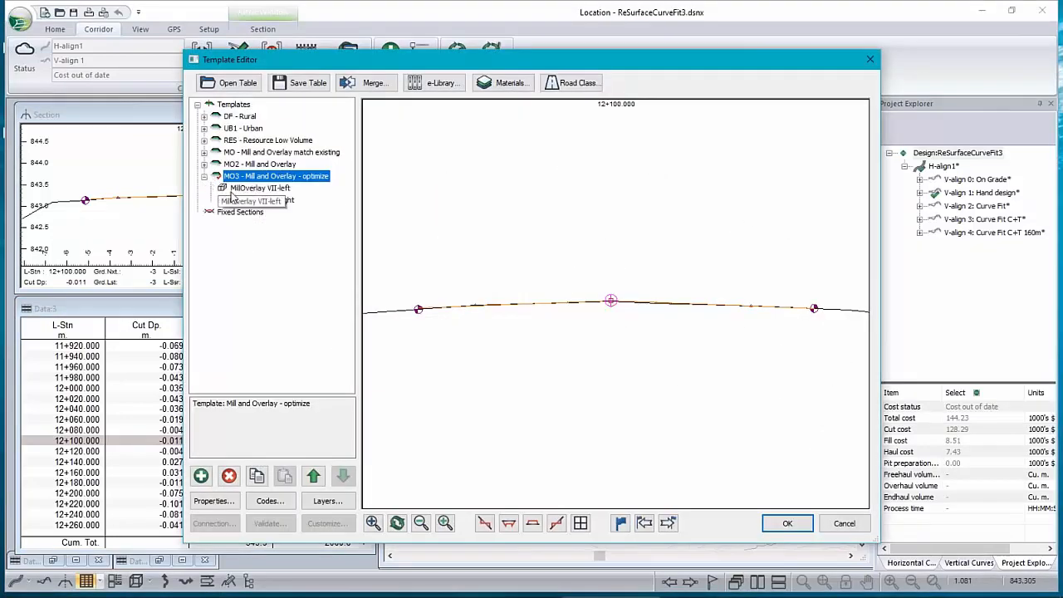
# Step: Inspect the EdgePaveOffset reference feature settings of the MillOverlay VII-left component without changing them
pyautogui.doubleClick(249, 189)
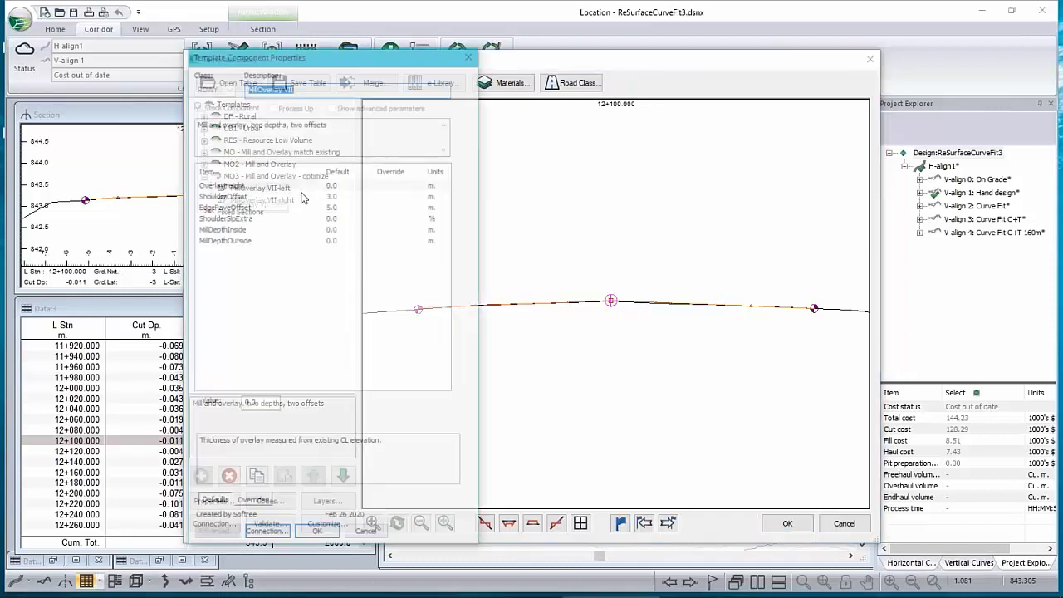
pyautogui.click(220, 208)
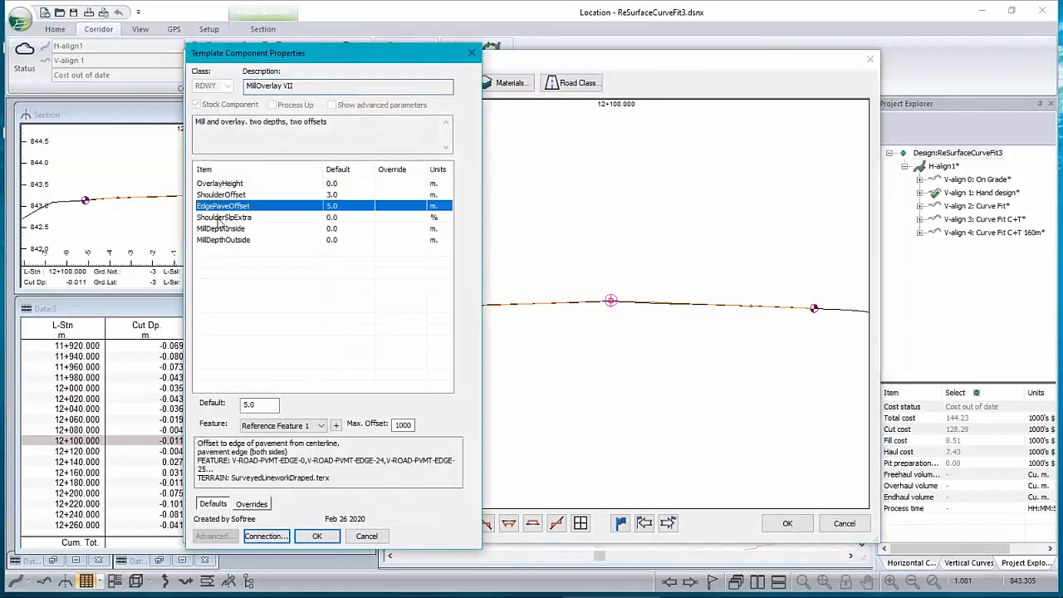
pyautogui.click(366, 535)
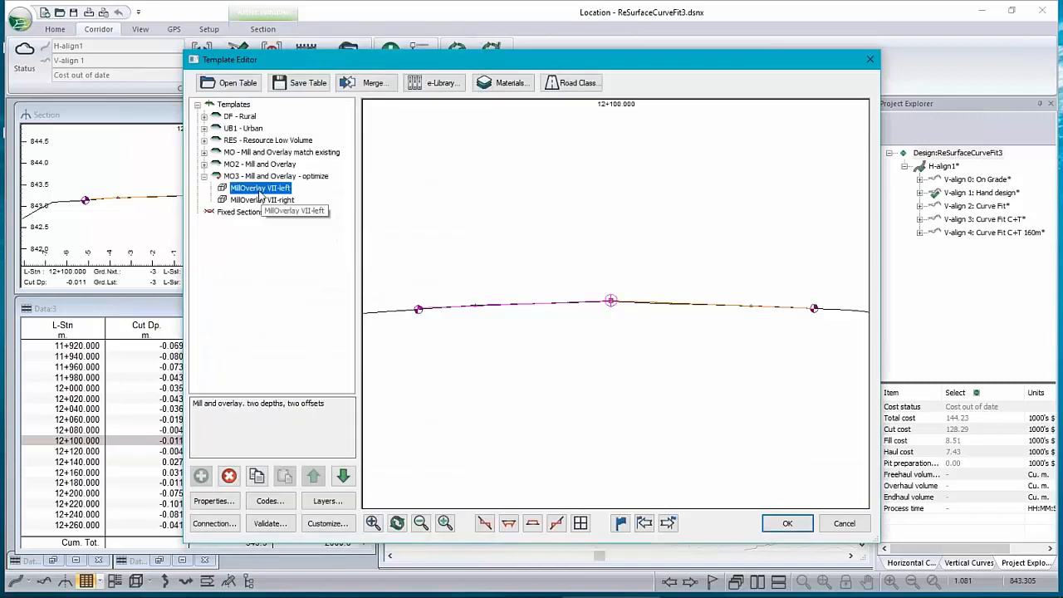
# Step: Review the ShoulderSlpExtra, MillDepthInside and OverlayHeight parameters of the MillOverlay VII-left component, leaving them as they are
pyautogui.doubleClick(258, 193)
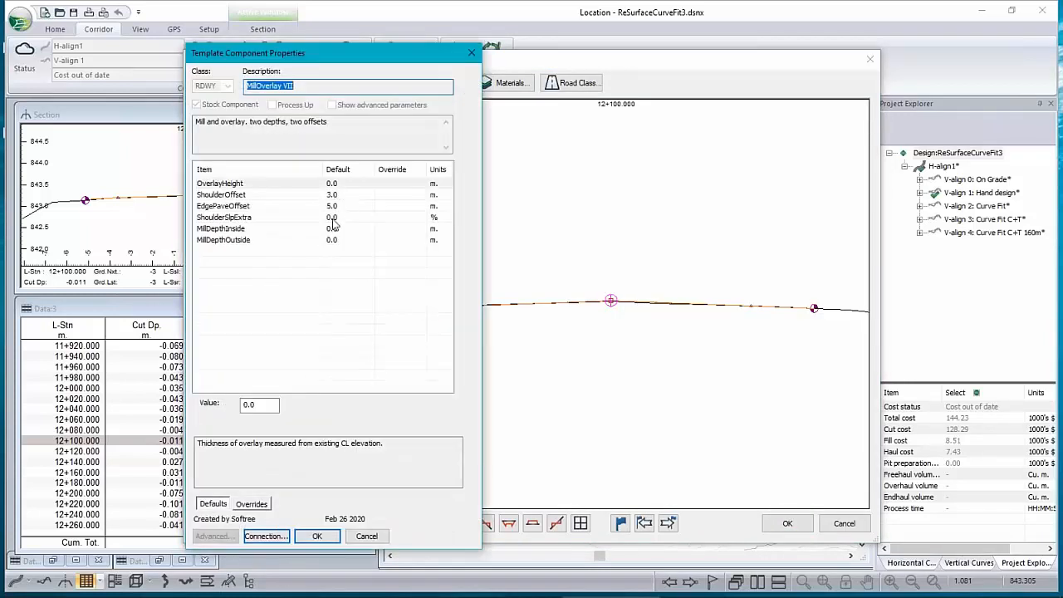
pyautogui.click(332, 218)
pyautogui.click(336, 229)
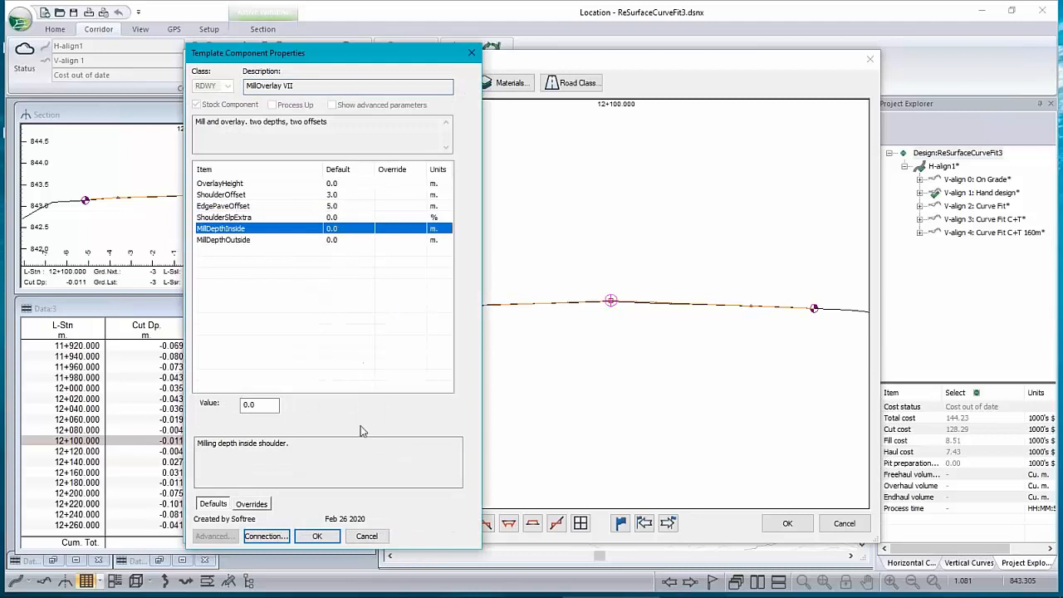
pyautogui.click(331, 183)
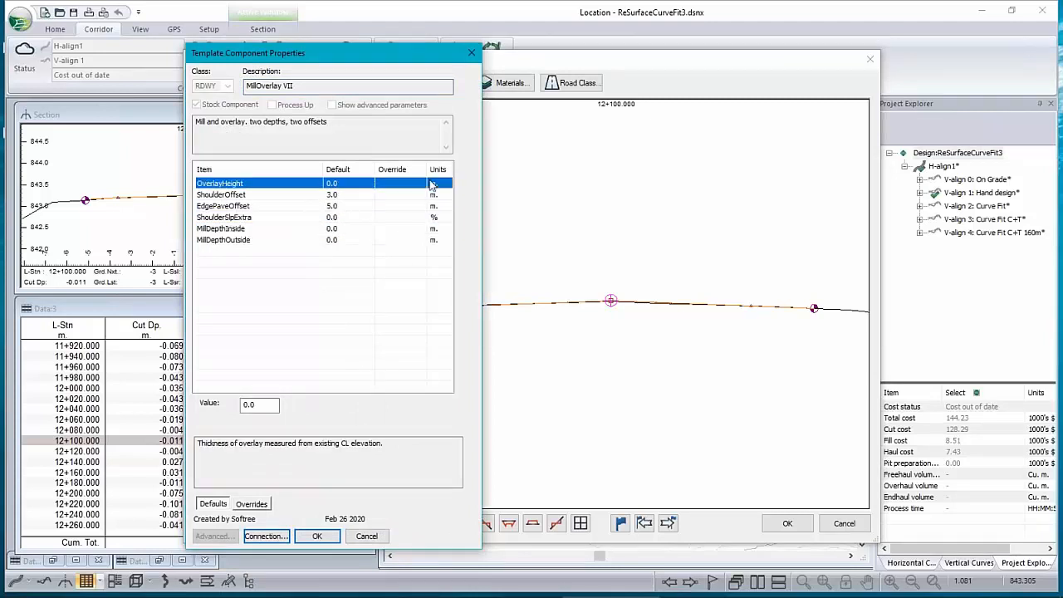
pyautogui.click(373, 539)
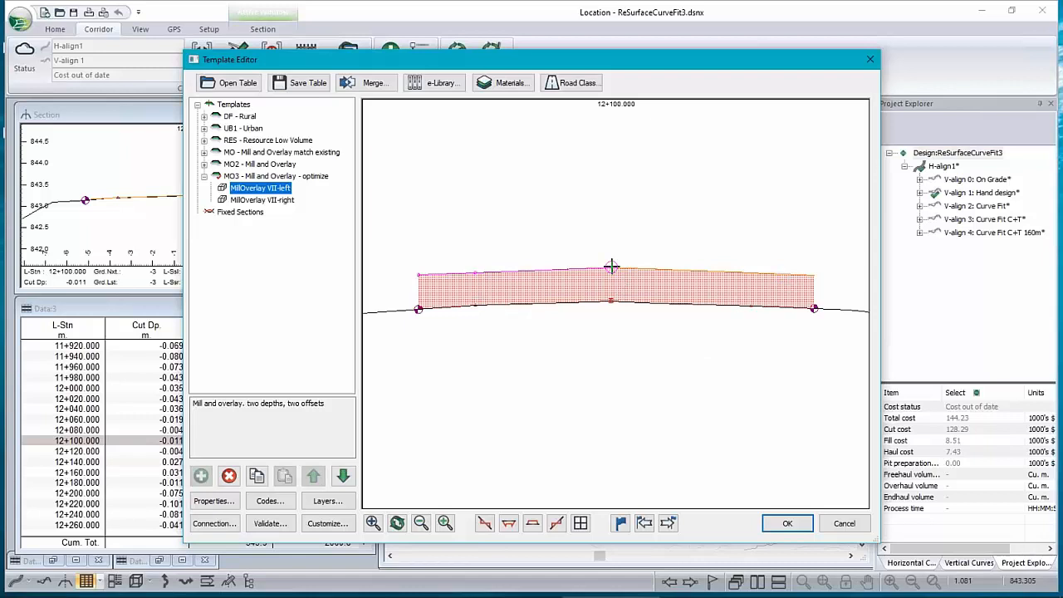
# Step: Preview the mill and overlay template at several heights above and below the existing surface, and leave the template editor without saving
pyautogui.moveTo(611, 265)
pyautogui.mouseDown()
pyautogui.moveTo(612, 298)
pyautogui.moveTo(613, 288)
pyautogui.mouseUp()
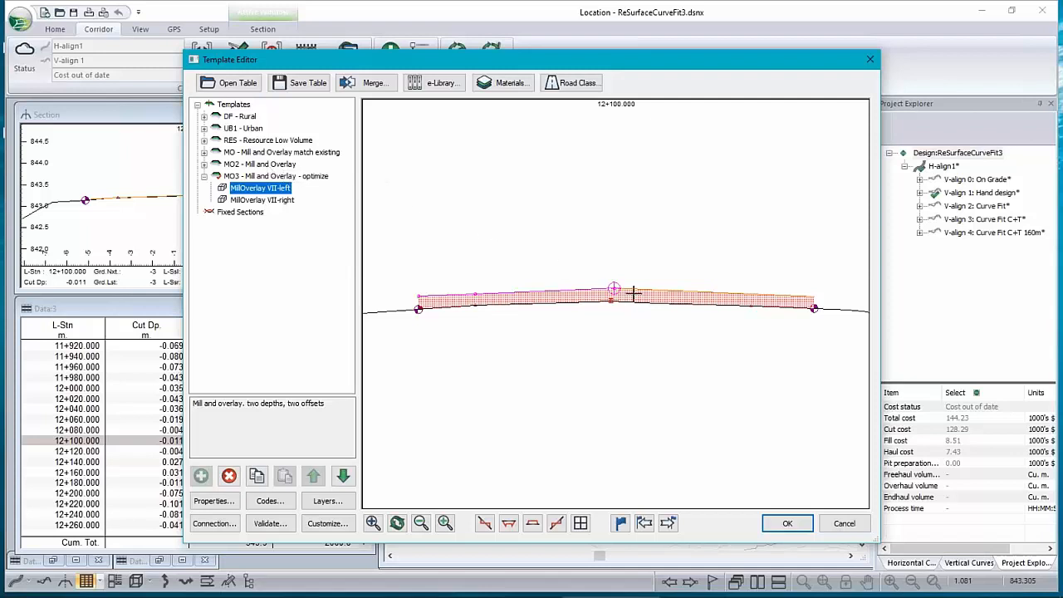
pyautogui.moveTo(613, 289); pyautogui.dragTo(612, 275)
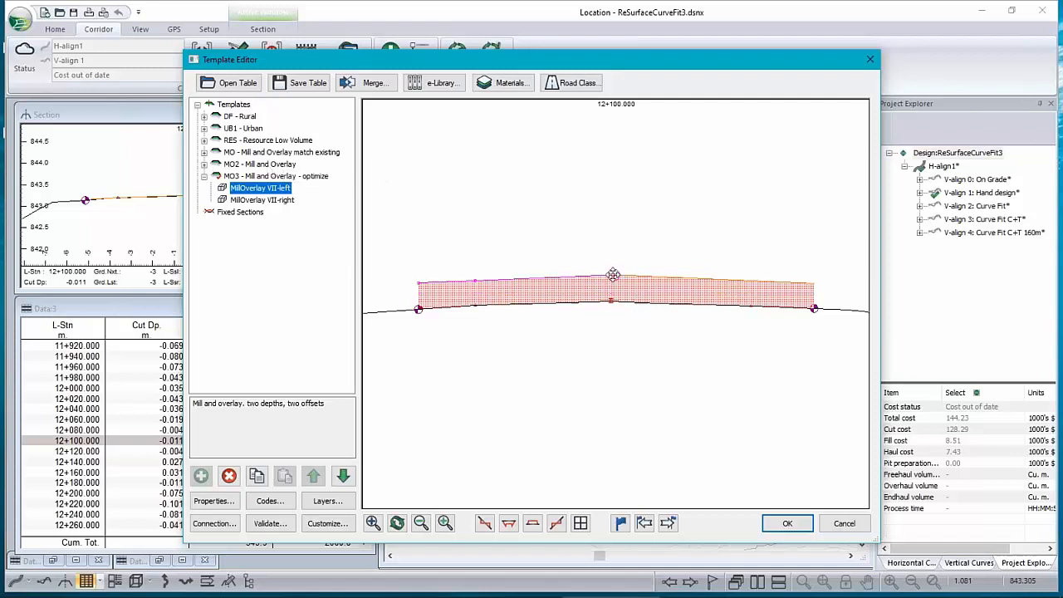
pyautogui.moveTo(765, 294)
pyautogui.moveTo(611, 274); pyautogui.dragTo(611, 312)
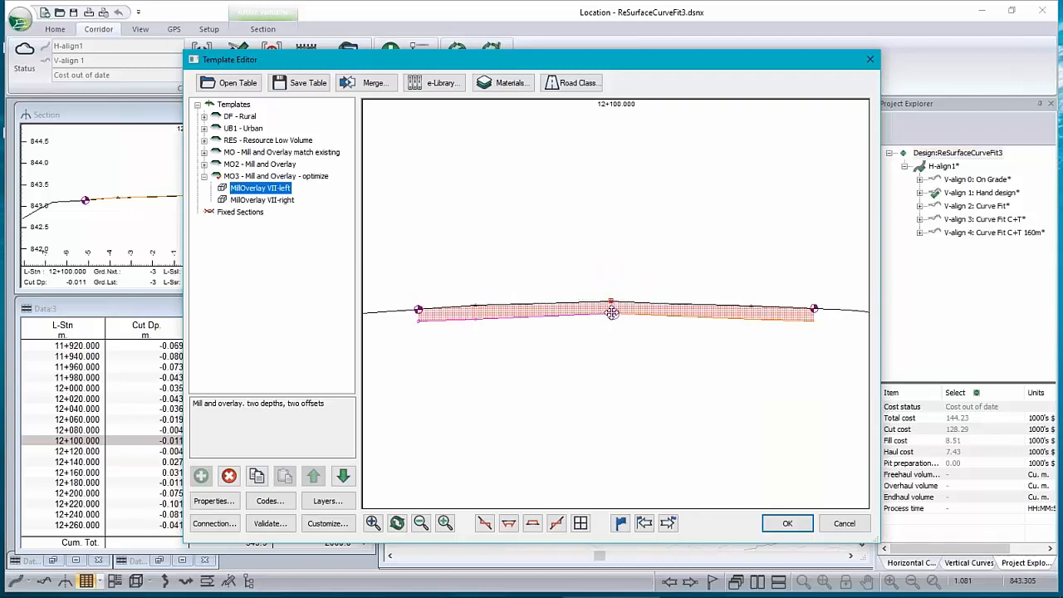
pyautogui.moveTo(588, 309)
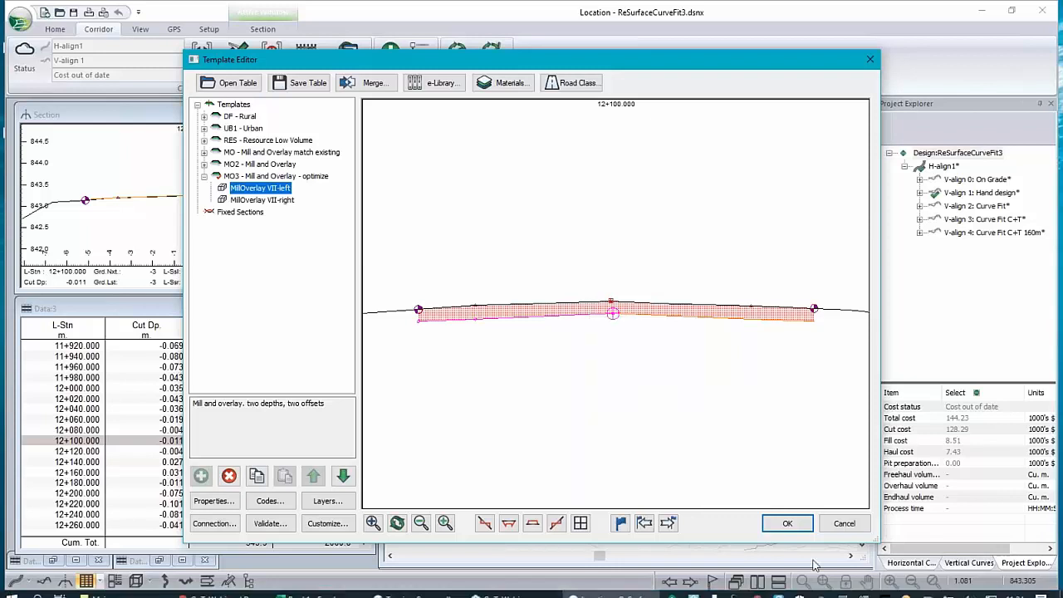
pyautogui.click(843, 524)
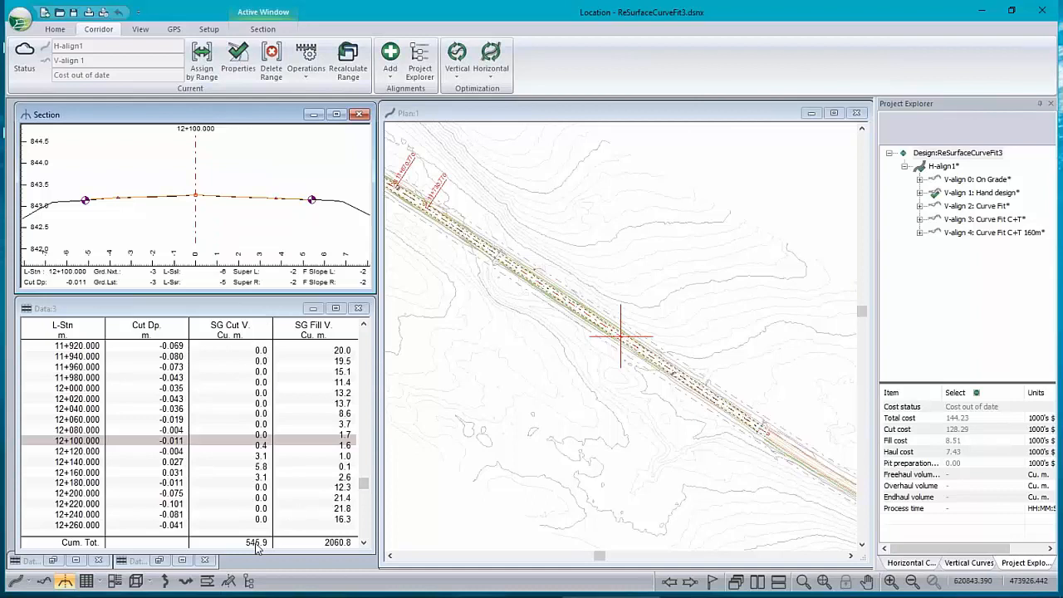
# Step: Go to station 11+280 in the data table and examine the design against the existing ground in the profile view
pyautogui.moveTo(363, 482); pyautogui.dragTo(363, 389)
pyautogui.click(264, 482)
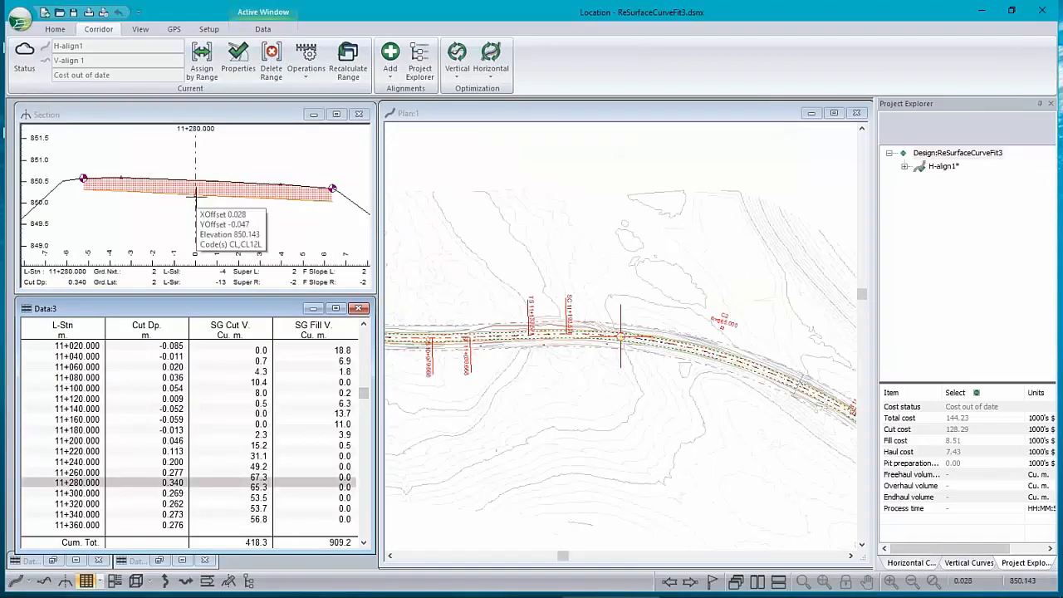
pyautogui.click(43, 581)
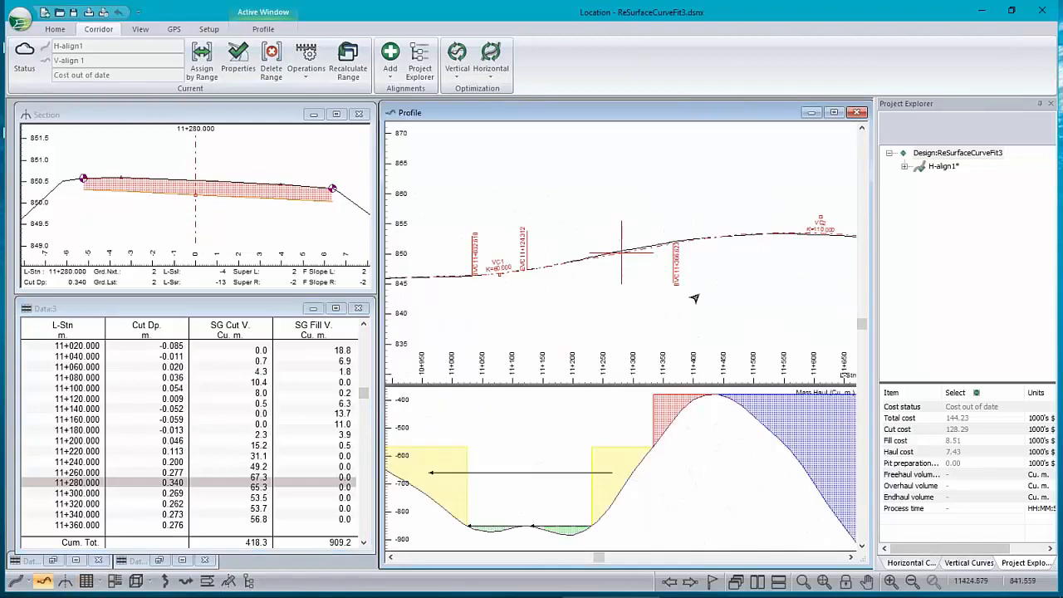
pyautogui.moveTo(824, 235); pyautogui.dragTo(636, 231, button='middle')
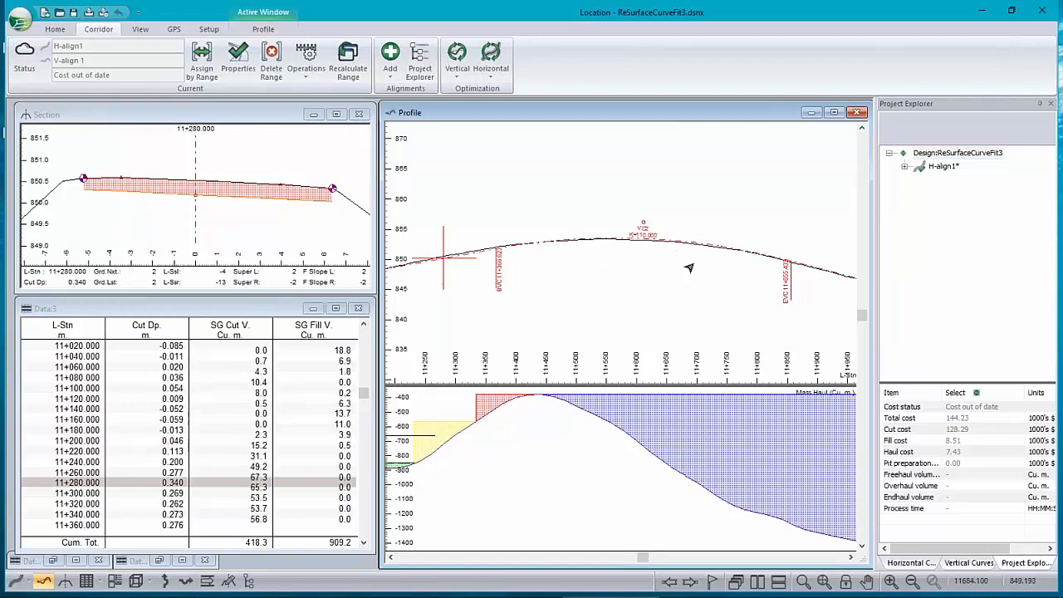
pyautogui.moveTo(679, 270)
pyautogui.scroll(3, 463, 254)
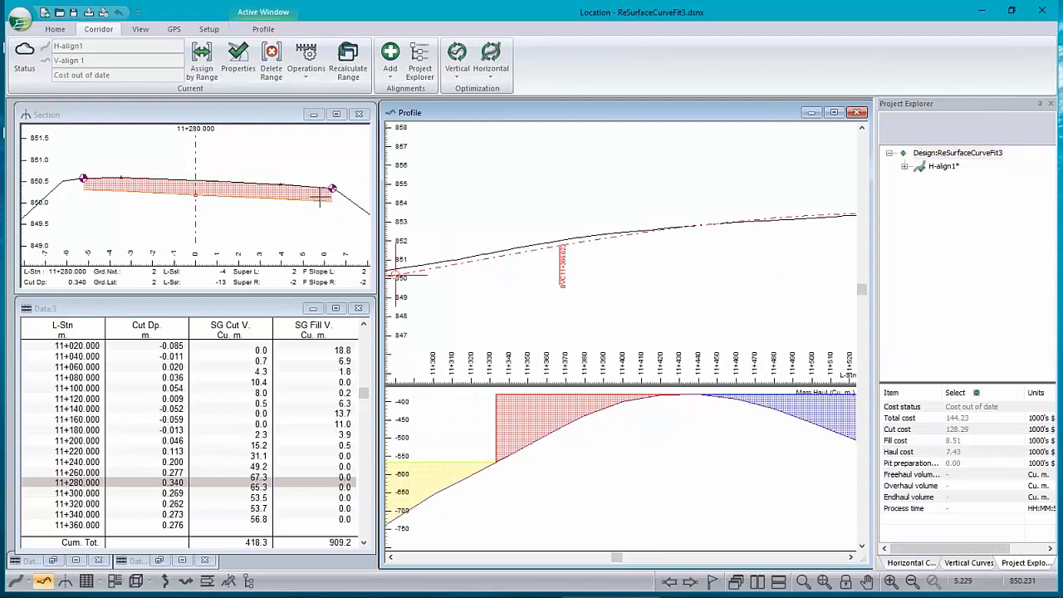
pyautogui.scroll(-3, 663, 257)
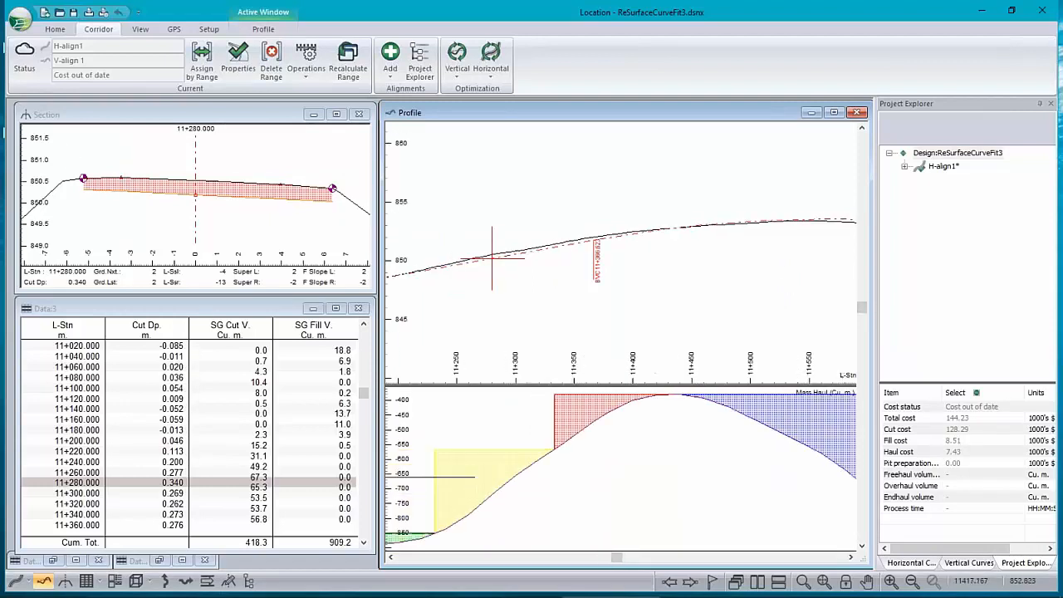
# Step: Export the Final Surface (Merged Surface) as the Softree-Terrain file HandDesign.terx, replacing the existing file and opening it in Terrain
pyautogui.click(19, 19)
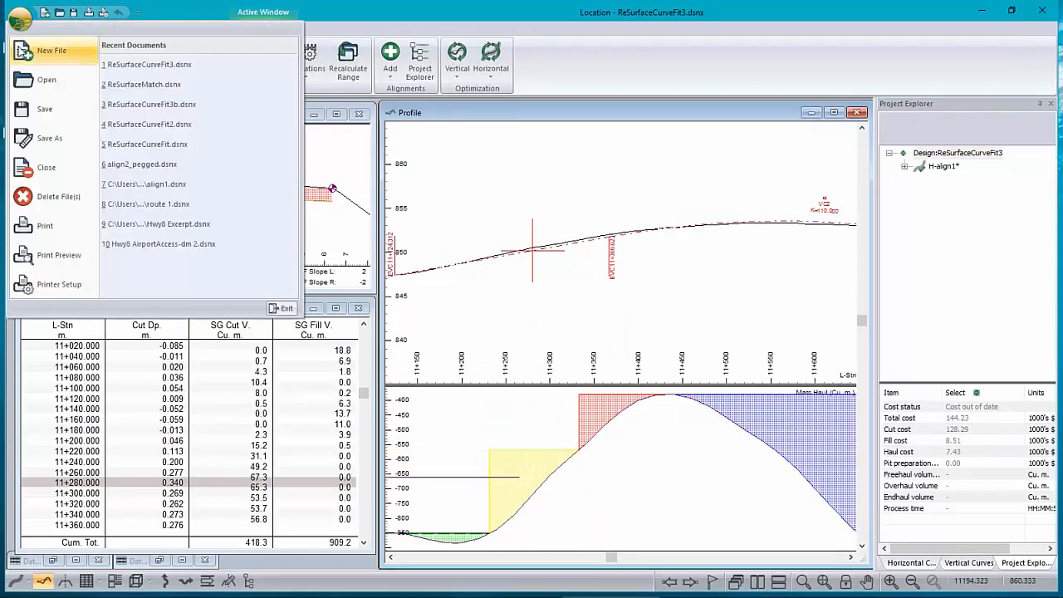
pyautogui.click(47, 142)
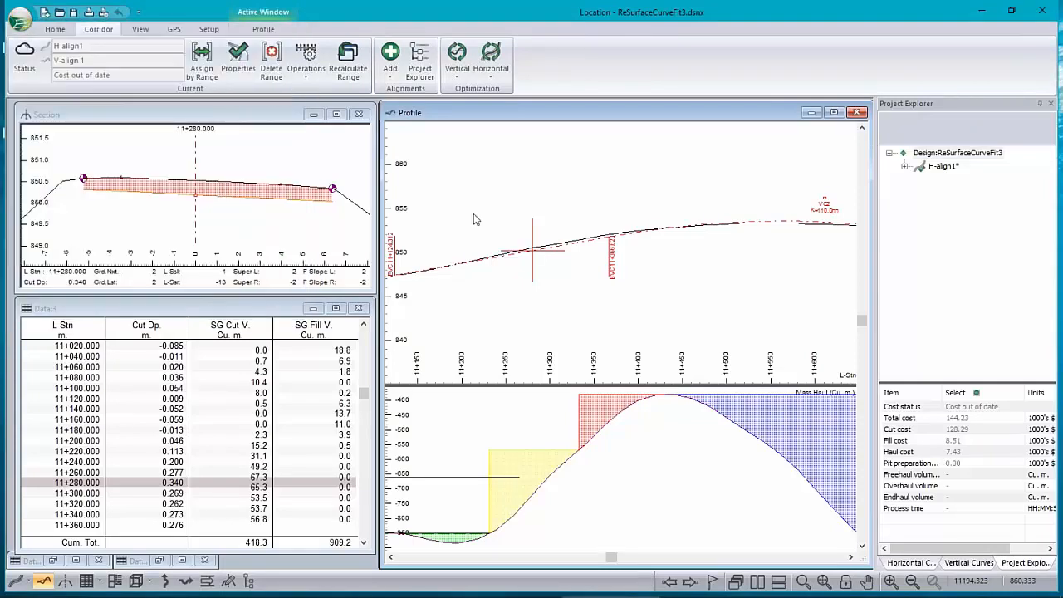
pyautogui.click(213, 309)
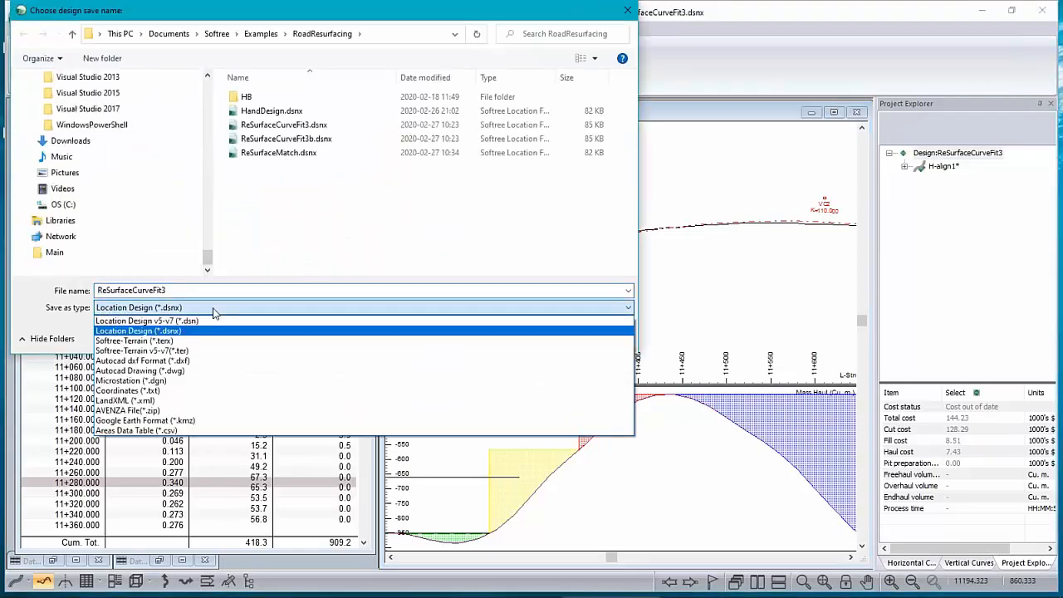
pyautogui.click(177, 343)
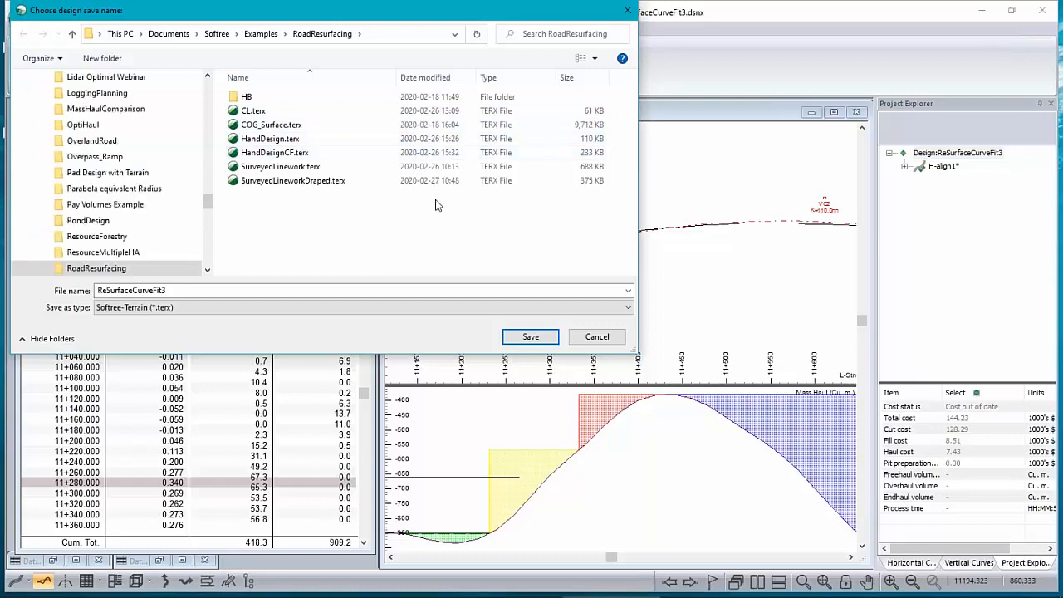
pyautogui.click(275, 138)
pyautogui.click(532, 329)
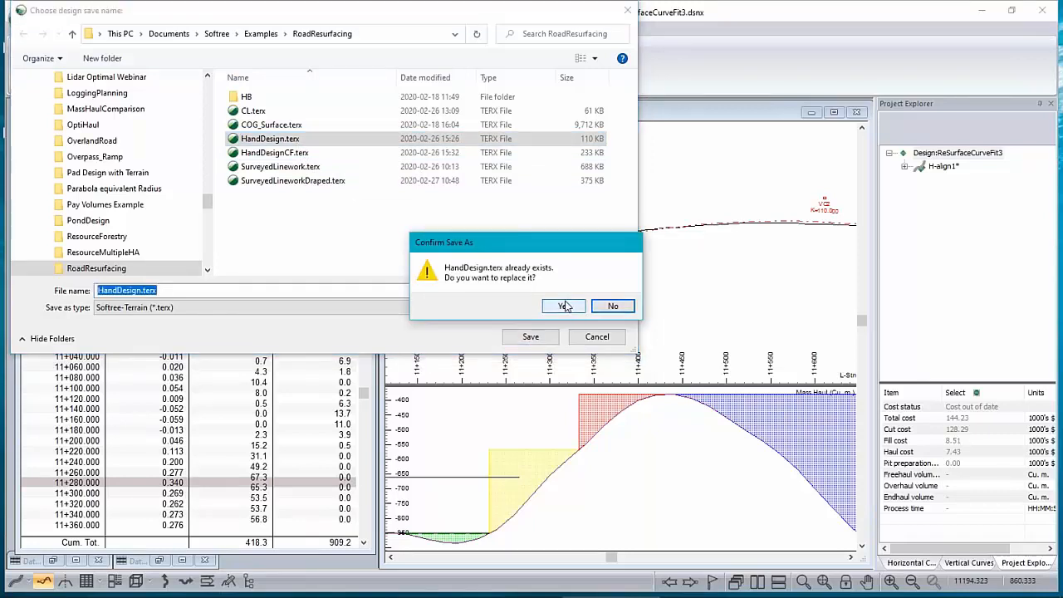
pyautogui.click(564, 306)
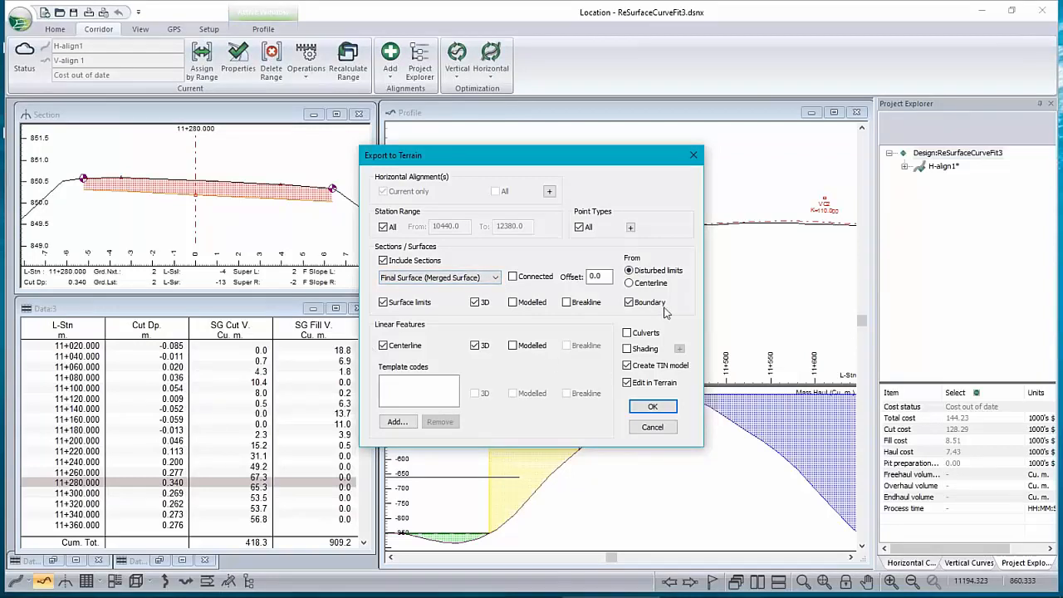
pyautogui.click(653, 408)
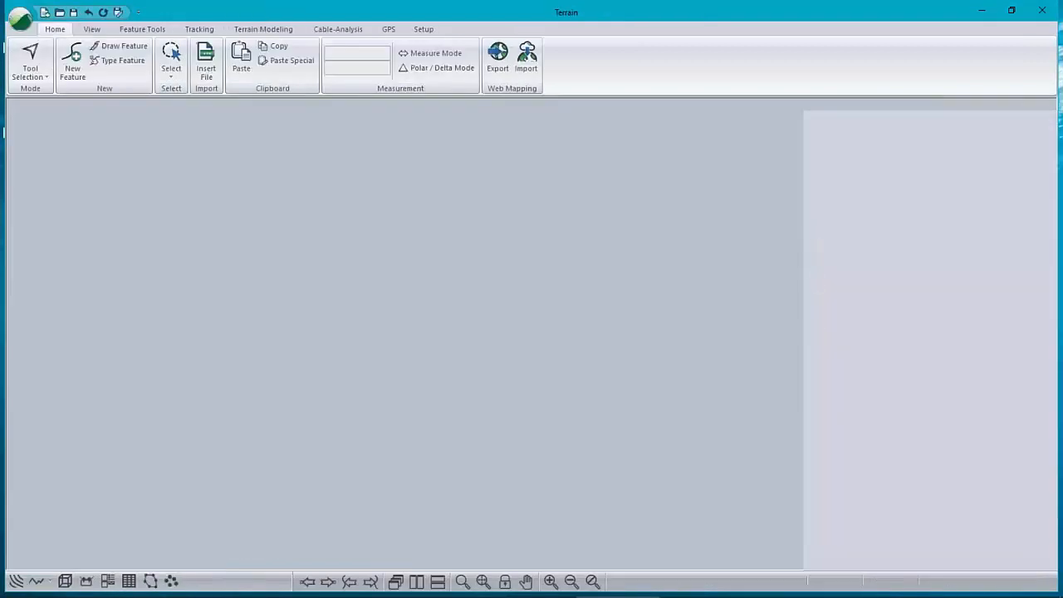
# Step: Show the exported road surface in a maximized 3D view and rotate it to inspect its shape
pyautogui.click(65, 580)
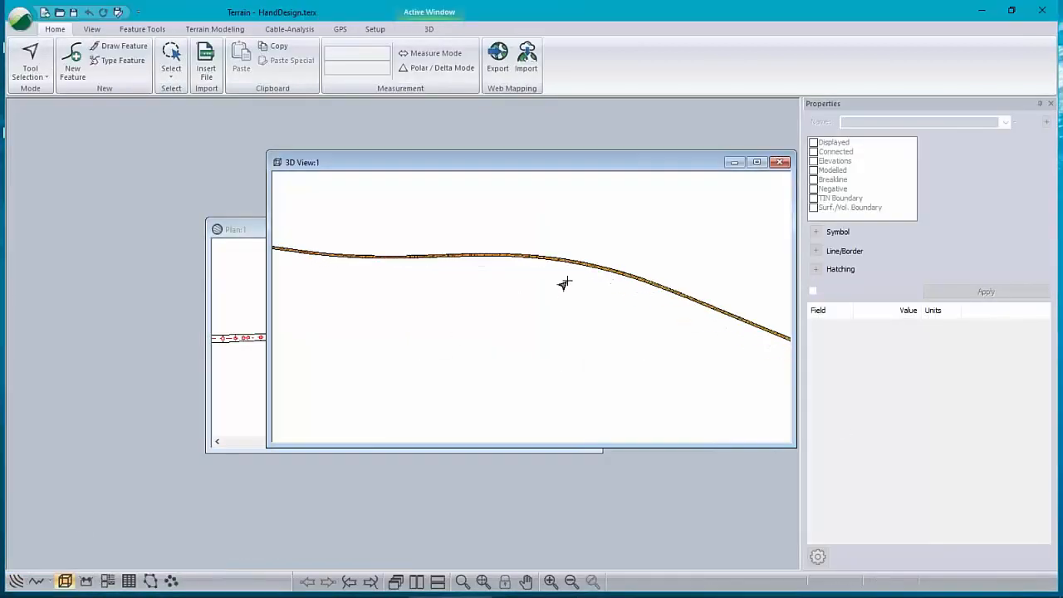
pyautogui.scroll(2, 567, 281)
pyautogui.doubleClick(579, 162)
pyautogui.moveTo(571, 255); pyautogui.dragTo(457, 216)
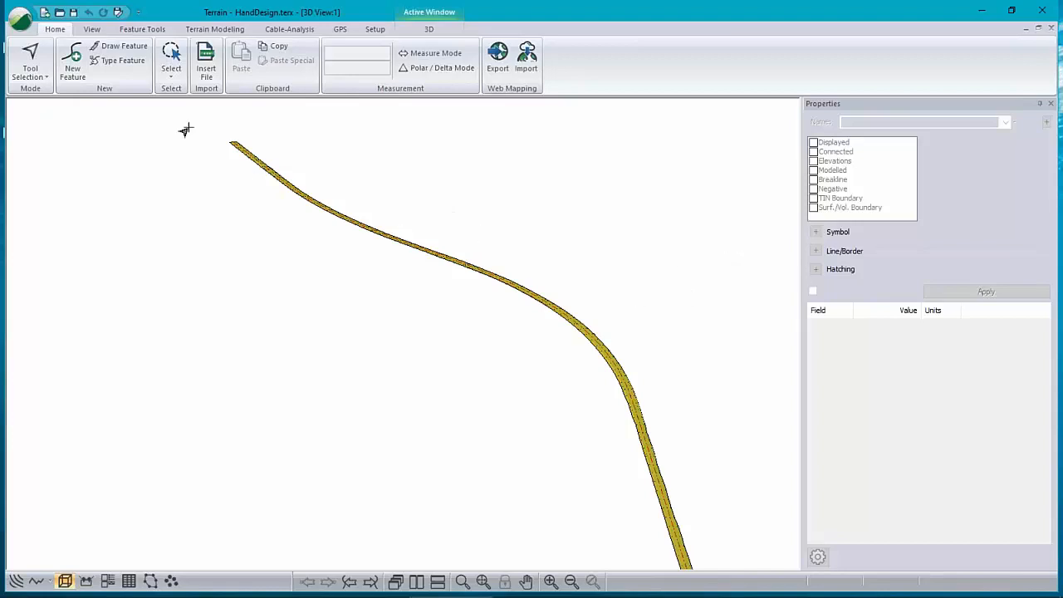
# Step: Start saving the road surface in Regular Grid format, basing the file name on HandDesignCF.terx with a 2 added
pyautogui.click(22, 20)
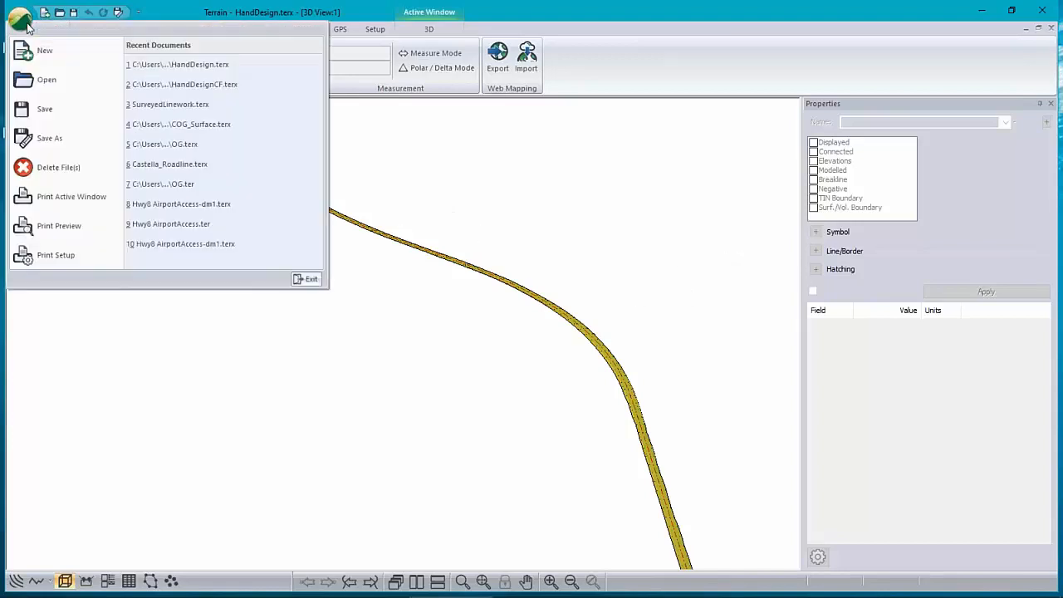
pyautogui.click(54, 142)
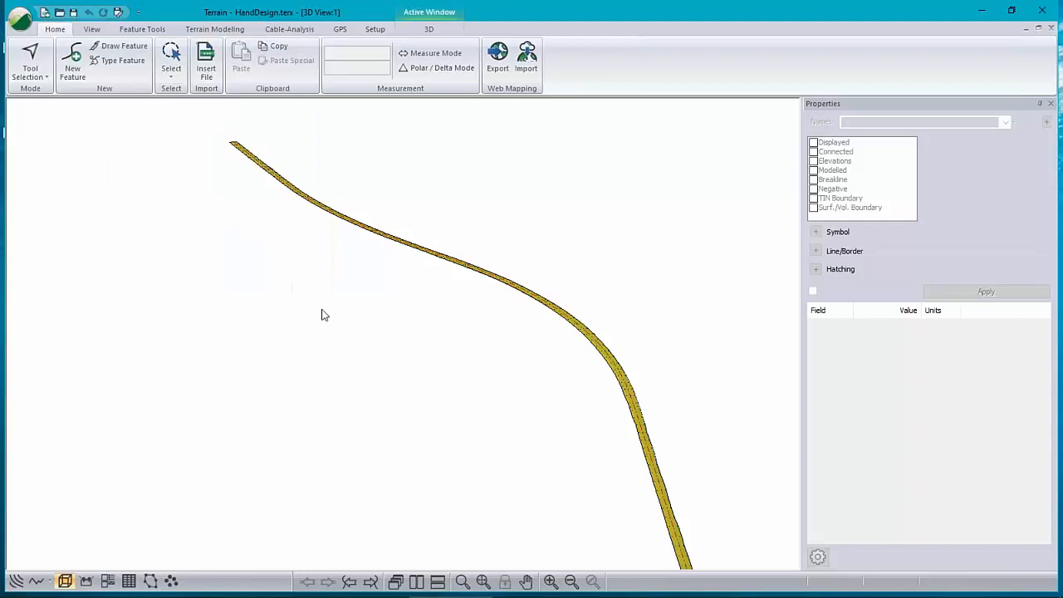
pyautogui.click(448, 547)
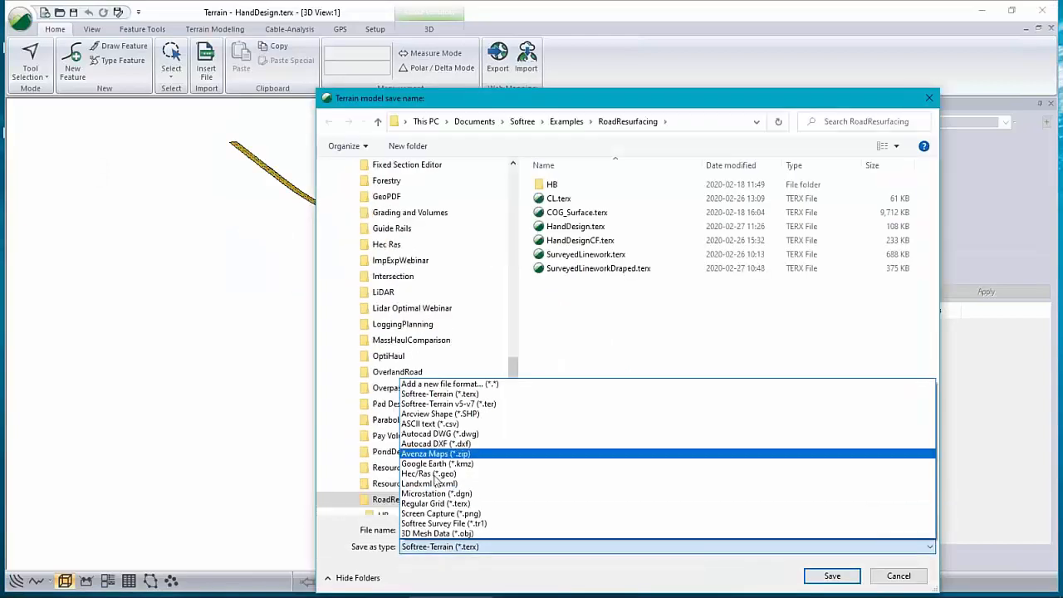
pyautogui.click(434, 504)
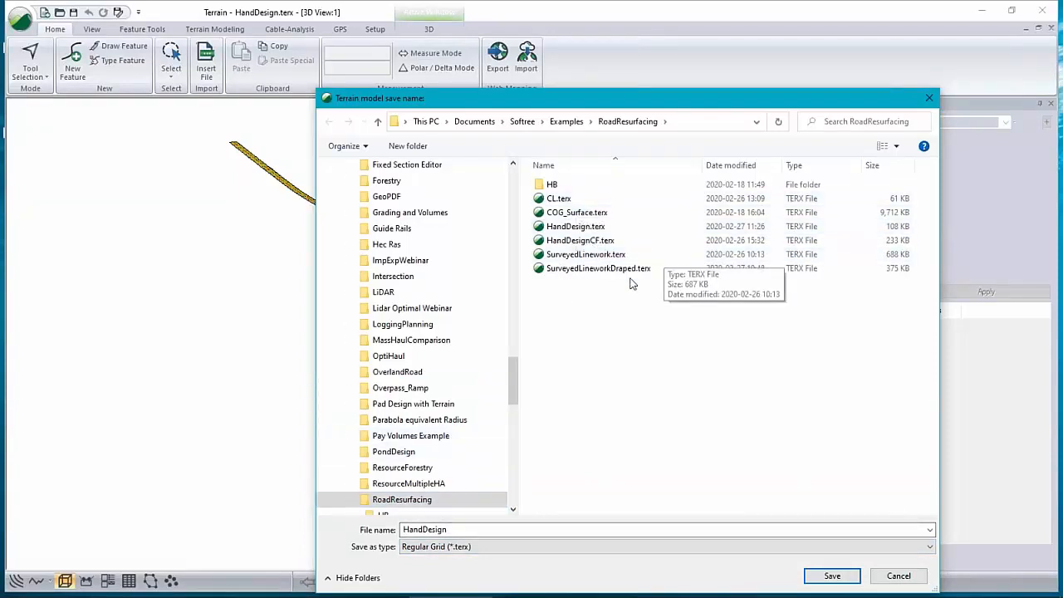
pyautogui.click(614, 240)
pyautogui.click(459, 530)
pyautogui.click(458, 530)
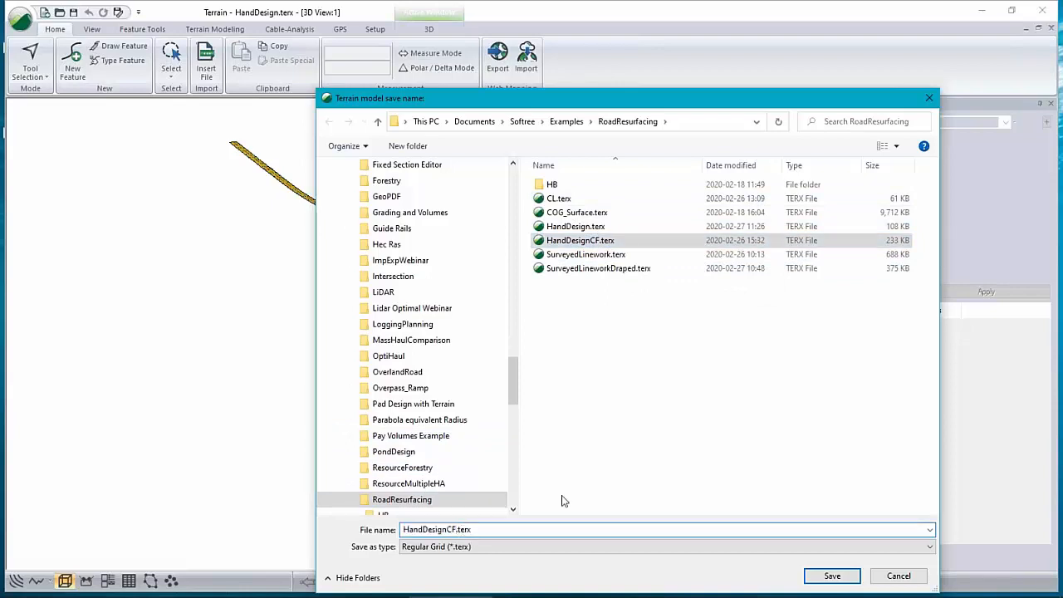
pyautogui.write('2')
pyautogui.click(832, 575)
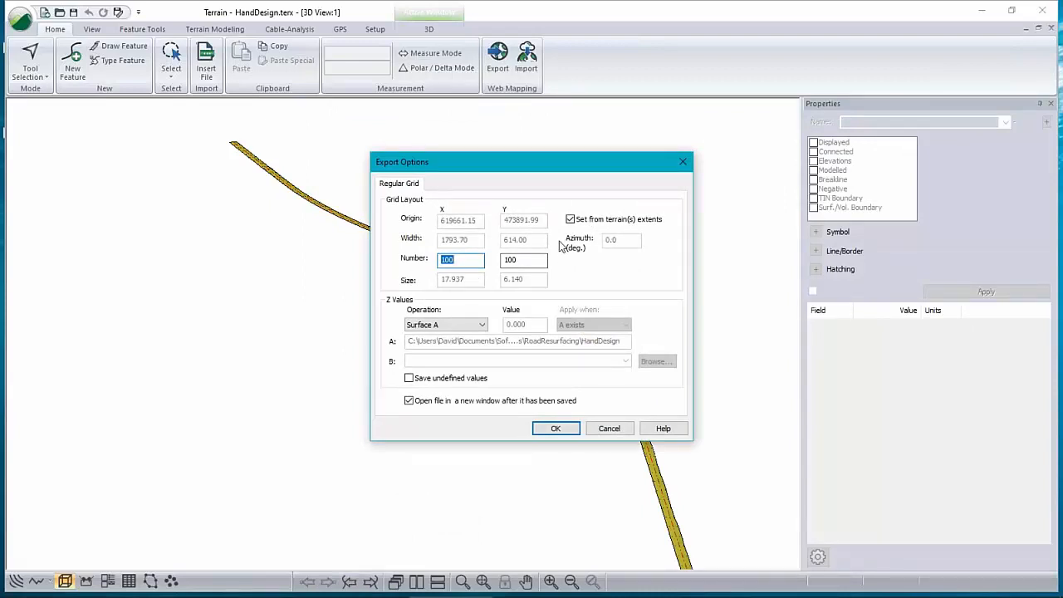
# Step: Set the grid's Z values to the difference A-B with COG_Surface.terx as surface B, and leave the export without saving
pyautogui.click(465, 325)
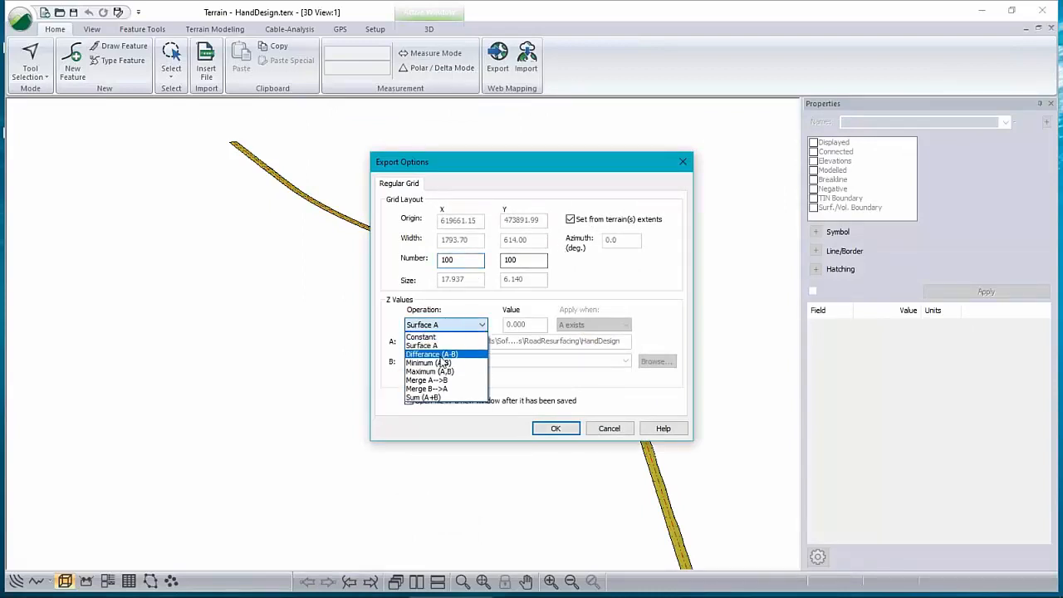
pyautogui.click(448, 354)
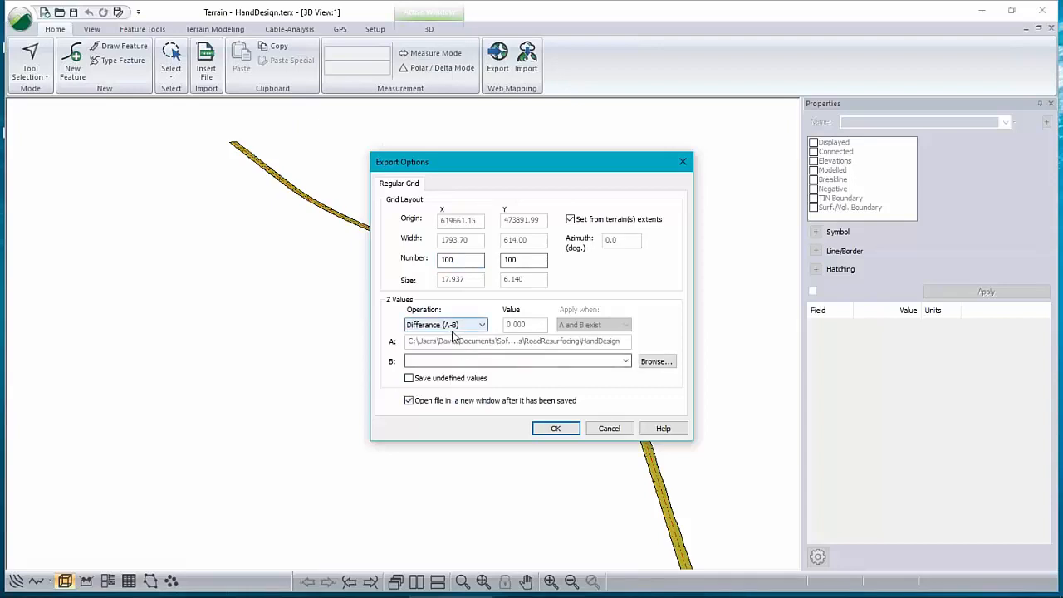
pyautogui.click(627, 362)
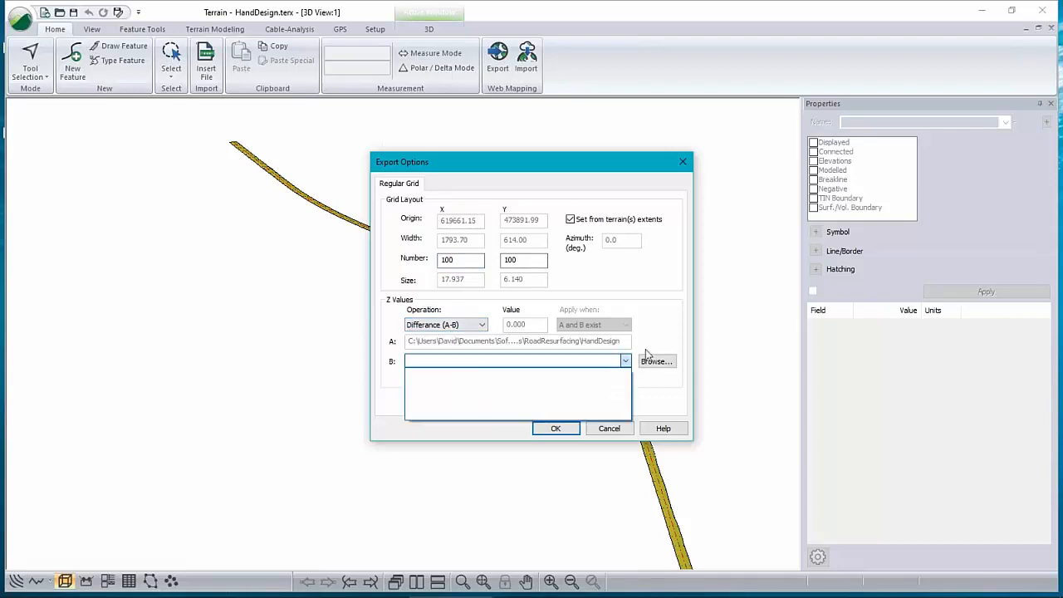
pyautogui.click(641, 361)
pyautogui.click(641, 361)
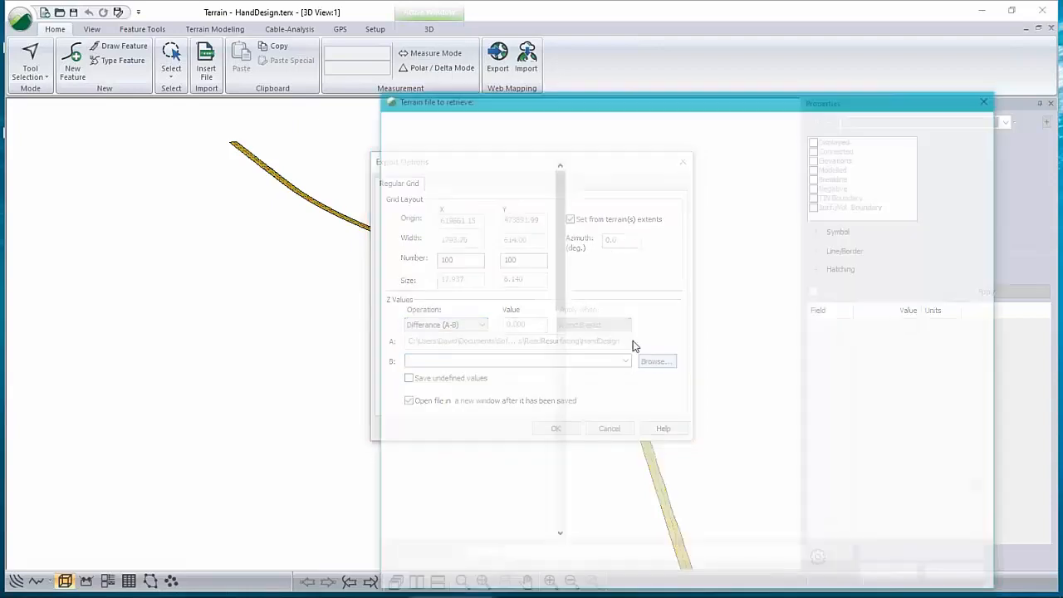
pyautogui.click(621, 213)
pyautogui.click(891, 576)
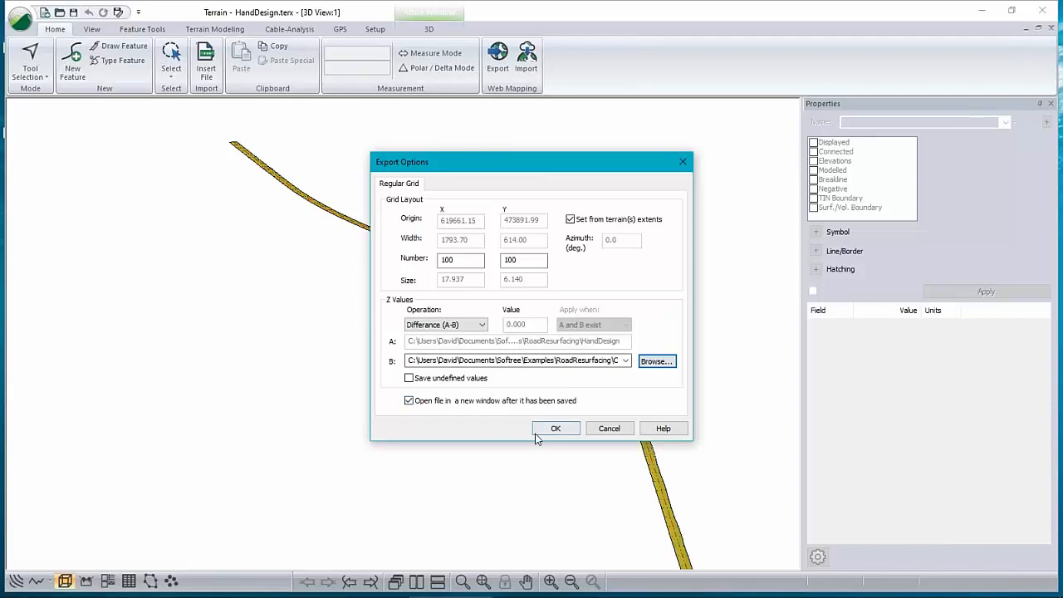
pyautogui.click(624, 430)
# Step: Open the existing grid file HandDesignCF.terx and examine its elevation differences along the road in the plan view
pyautogui.click(20, 19)
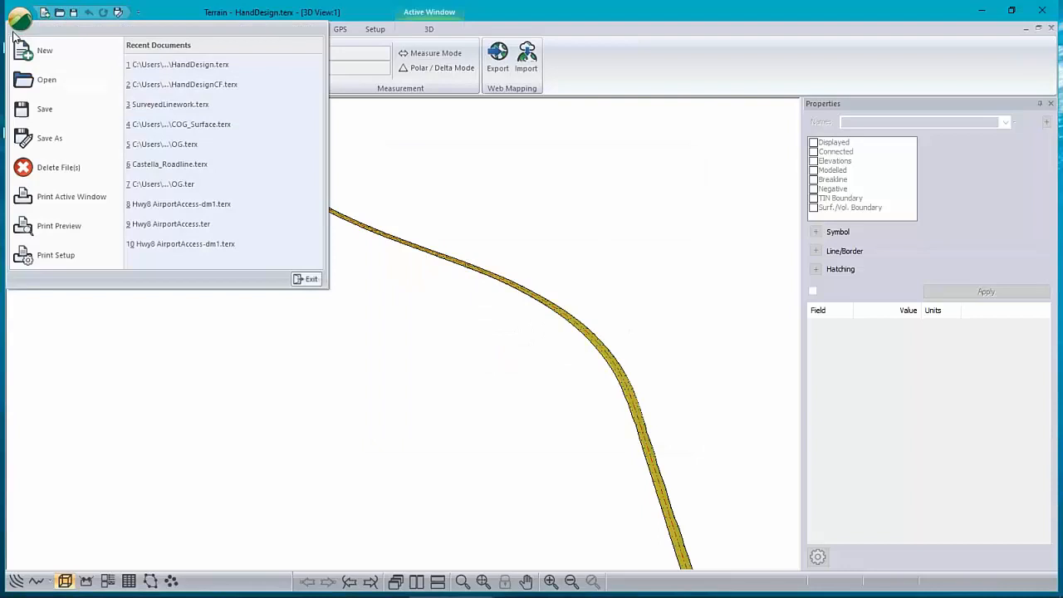
pyautogui.click(24, 88)
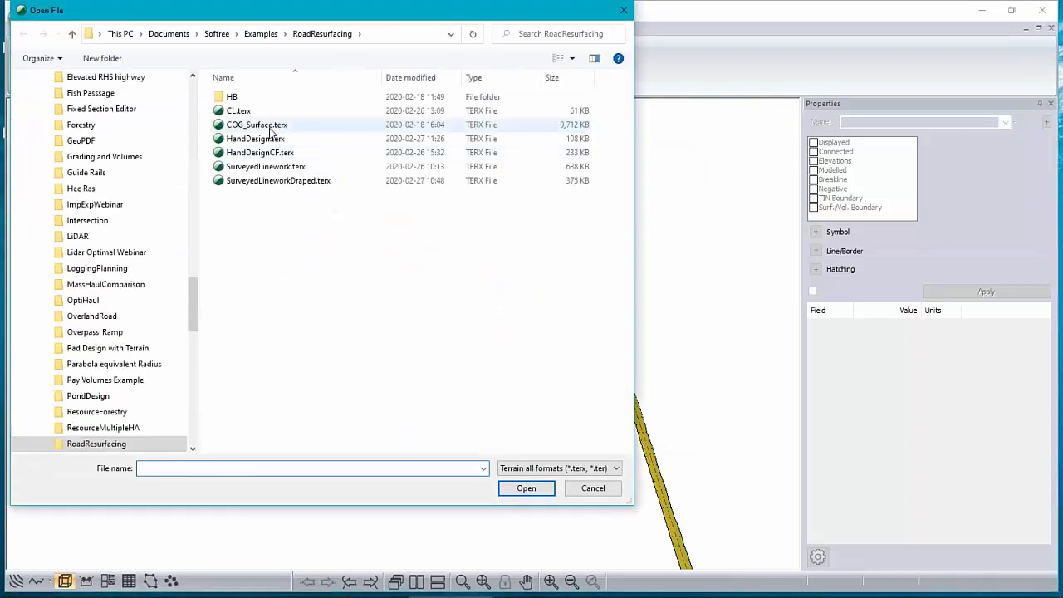
pyautogui.click(266, 152)
pyautogui.click(525, 487)
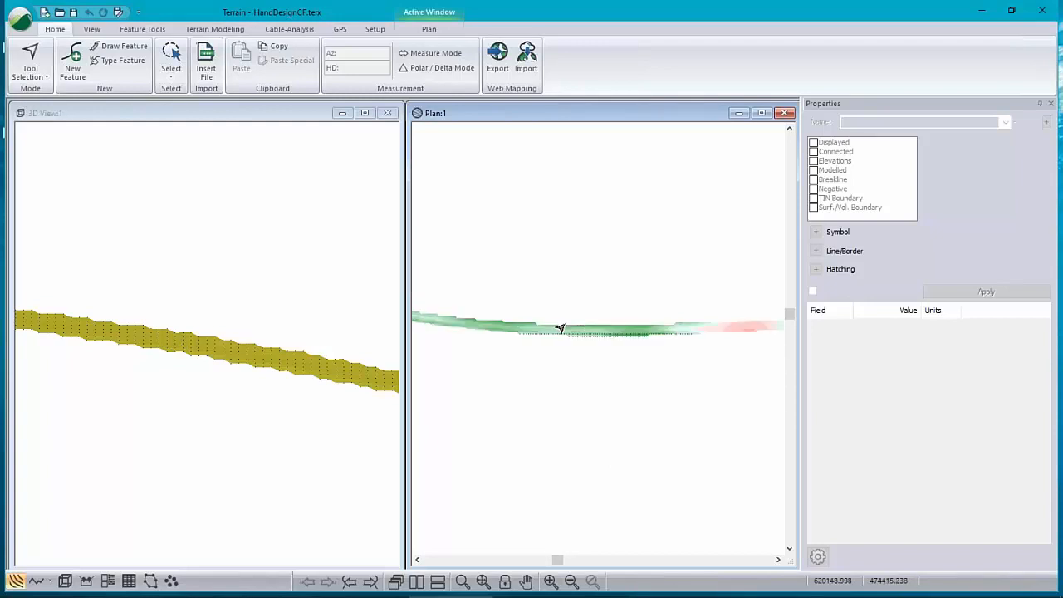
pyautogui.moveTo(562, 335)
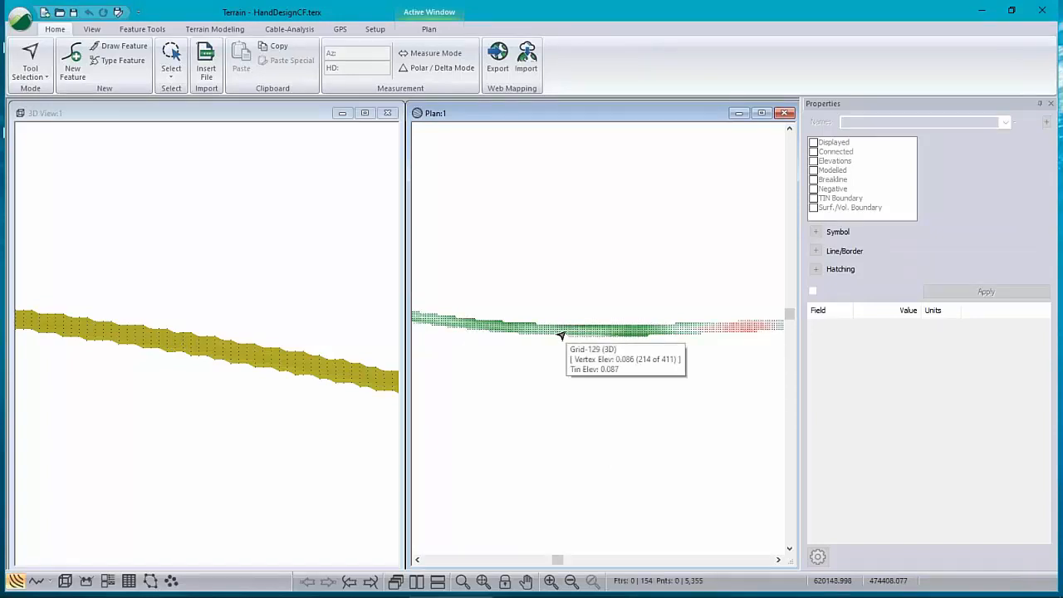
pyautogui.moveTo(755, 335); pyautogui.dragTo(548, 366, button='middle')
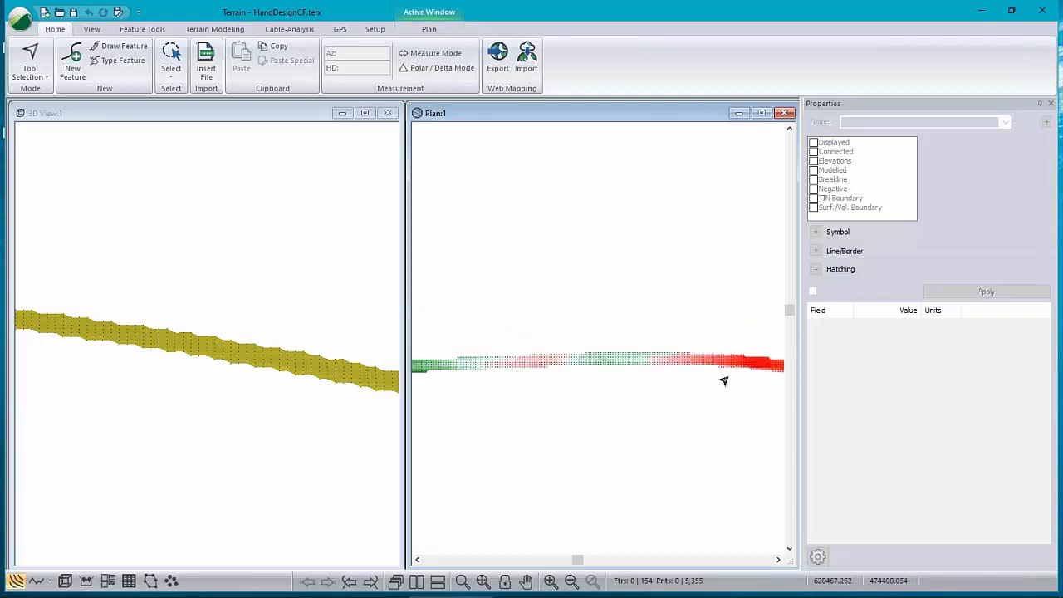
# Step: Review the plan view's surface value and its elevation-based TIN shading ranges without changing them
pyautogui.rightClick(572, 220)
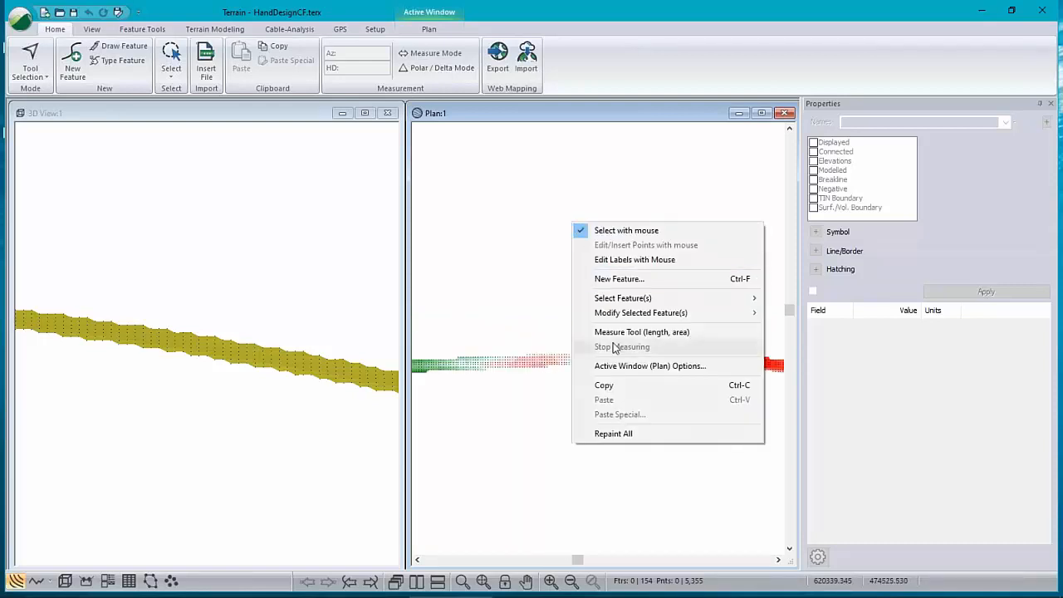
pyautogui.click(632, 365)
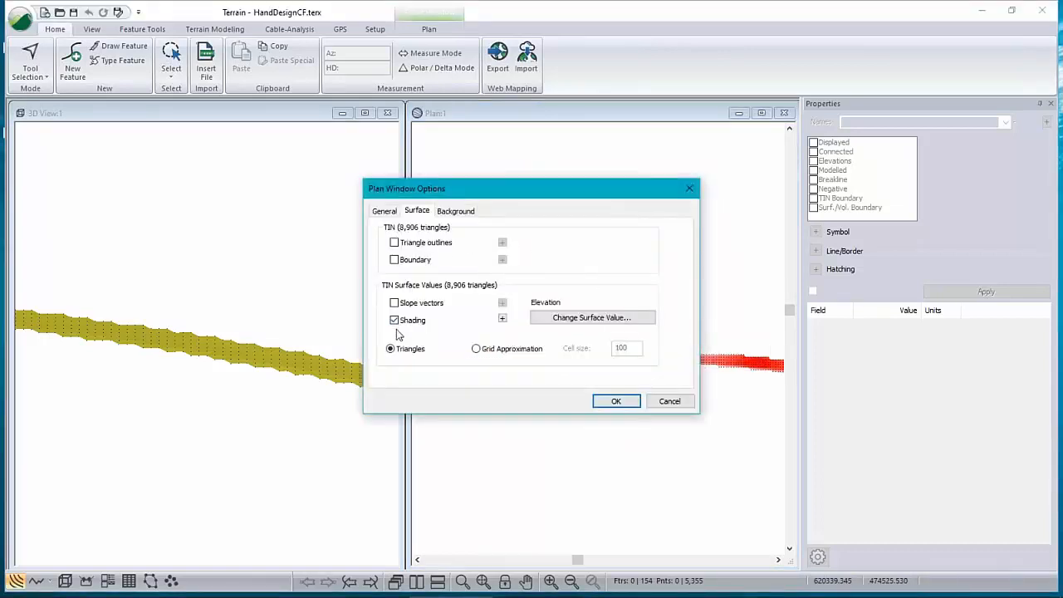
pyautogui.click(572, 322)
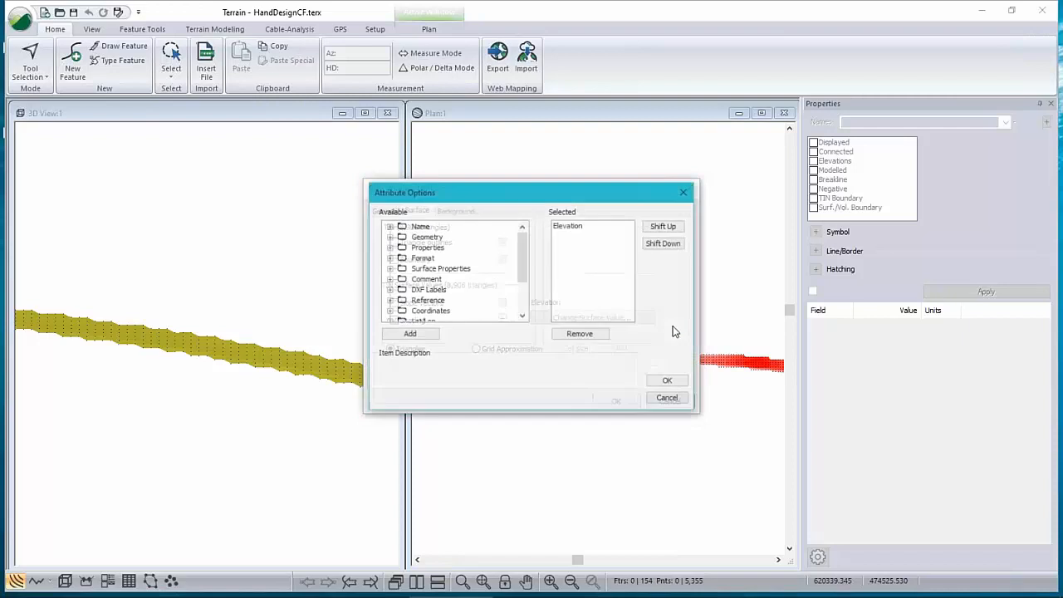
pyautogui.click(668, 399)
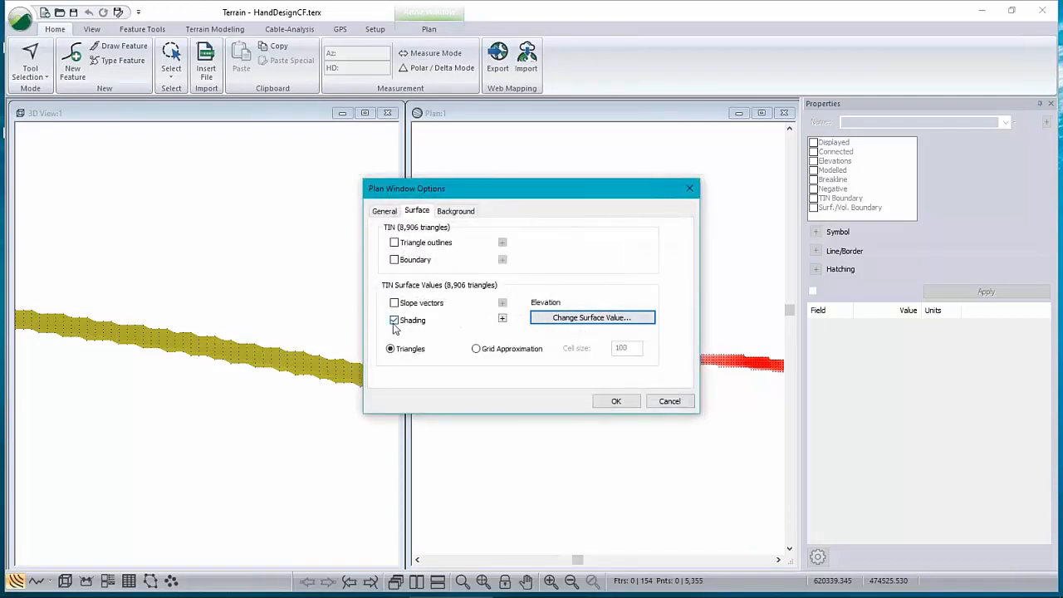
pyautogui.click(501, 320)
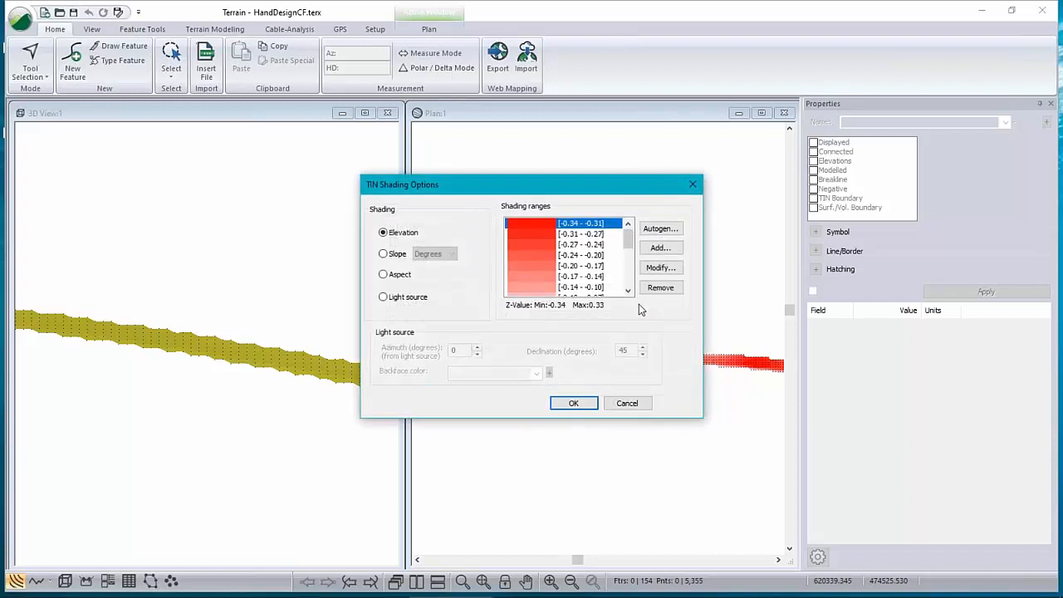
pyautogui.moveTo(627, 235)
pyautogui.mouseDown()
pyautogui.moveTo(625, 289)
pyautogui.moveTo(625, 228)
pyautogui.mouseUp()
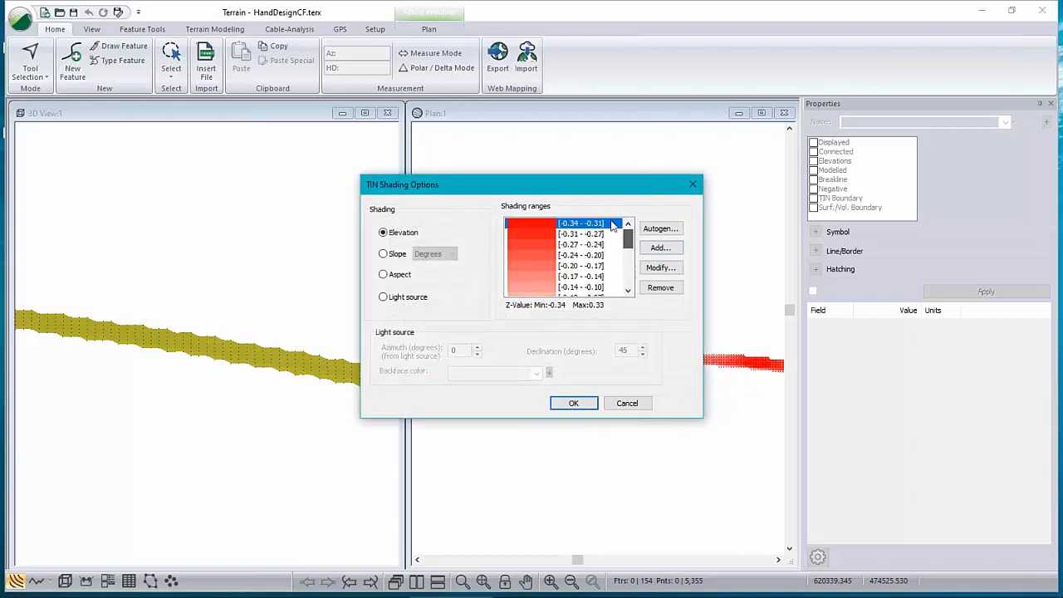
pyautogui.click(628, 404)
pyautogui.click(671, 401)
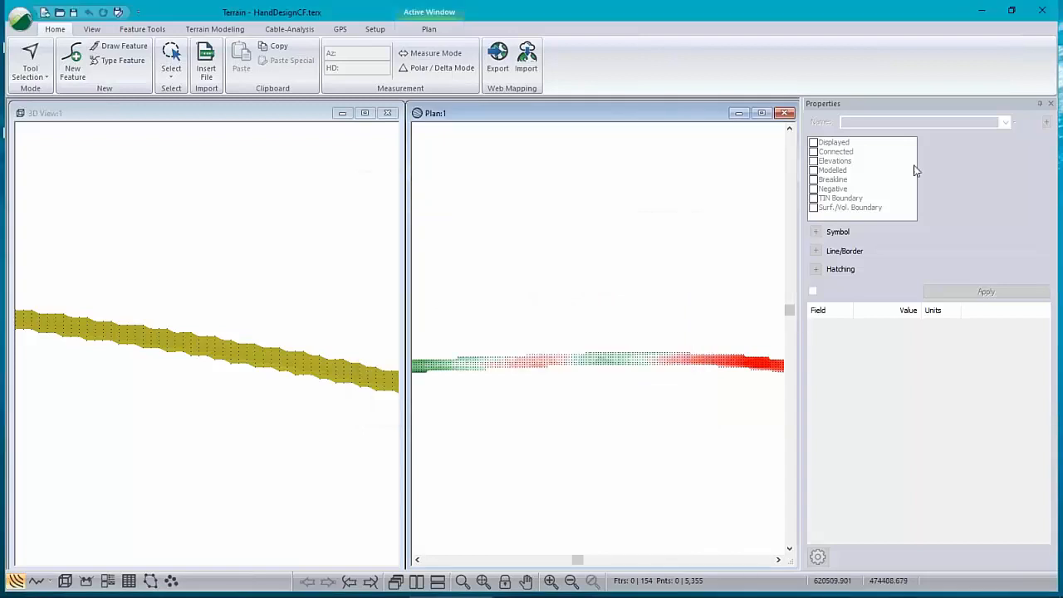
# Step: Close Terrain, show the plan view in Location, and turn on plan display of the HandDesignCF.terx background file
pyautogui.click(1044, 11)
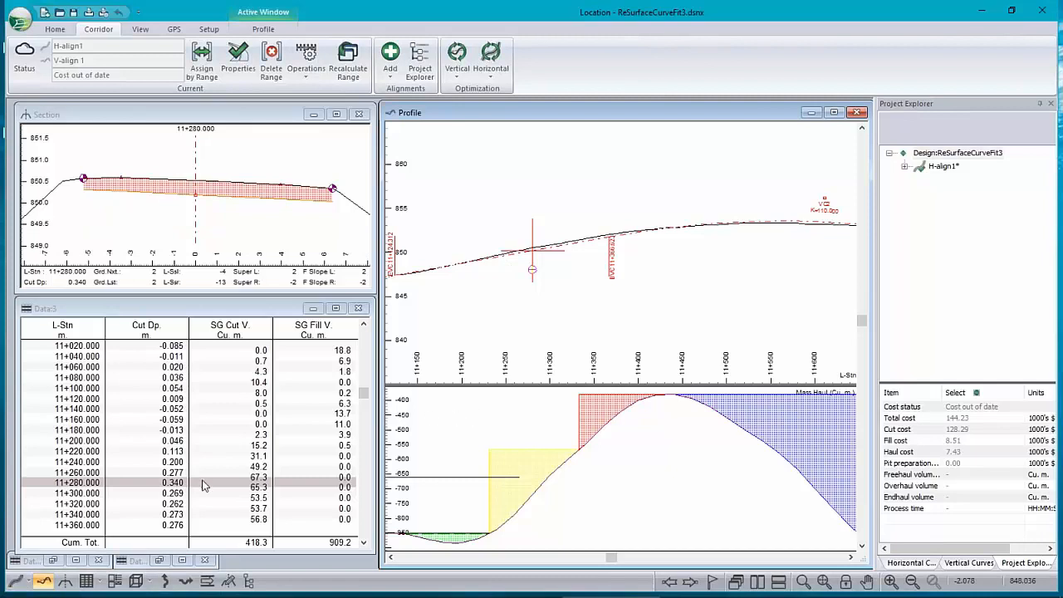
pyautogui.click(15, 581)
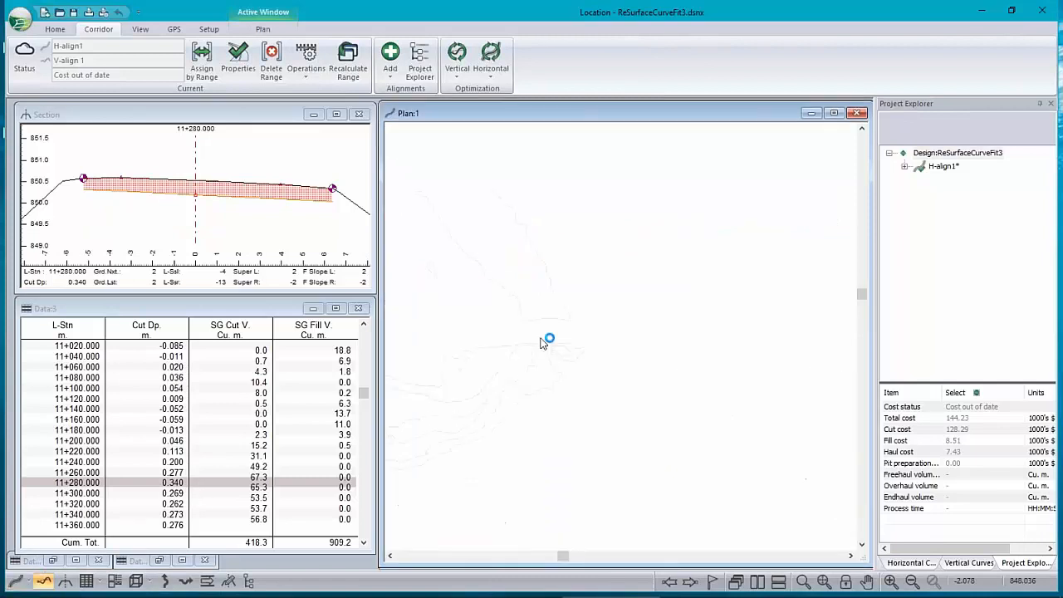
pyautogui.rightClick(591, 296)
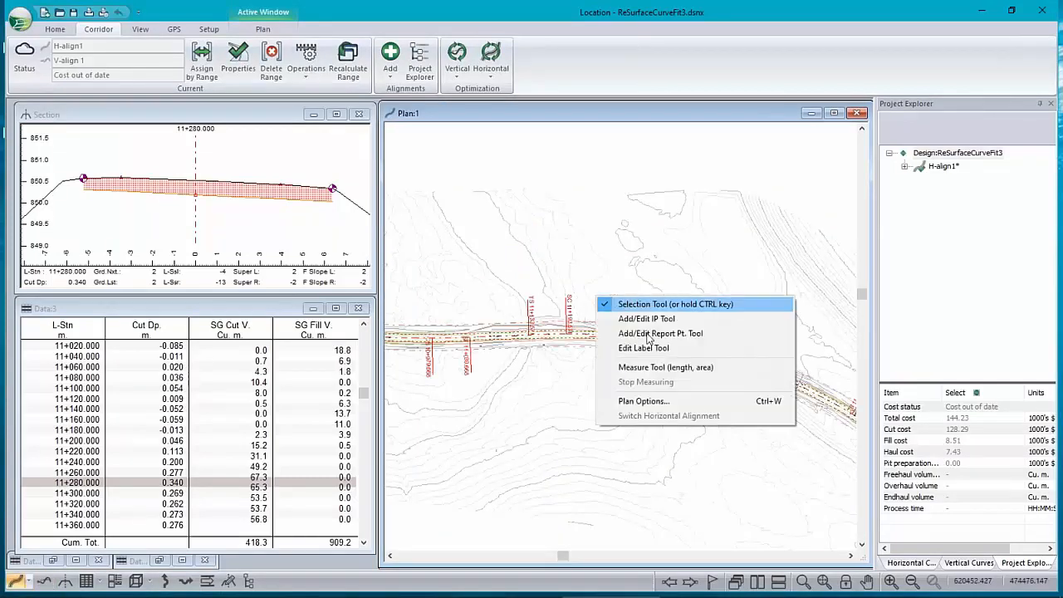
pyautogui.click(688, 396)
pyautogui.click(632, 338)
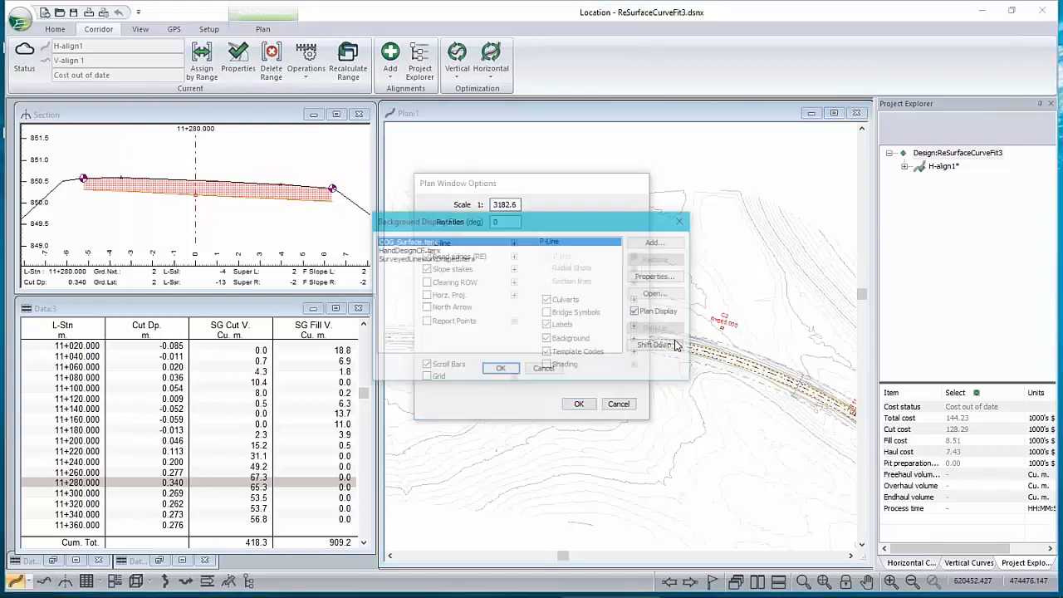
pyautogui.click(407, 250)
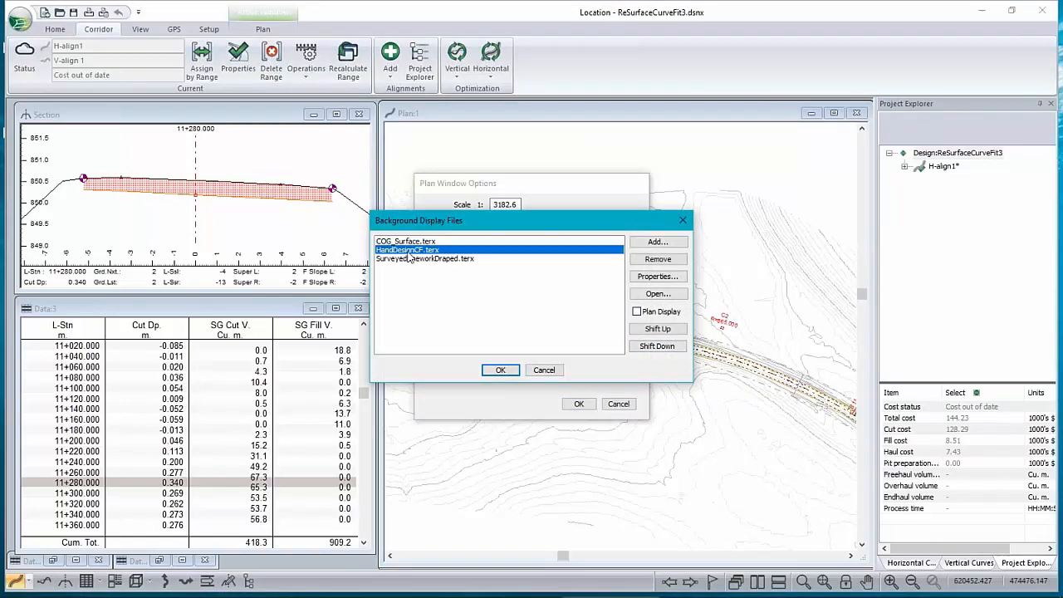
pyautogui.click(545, 369)
pyautogui.click(579, 405)
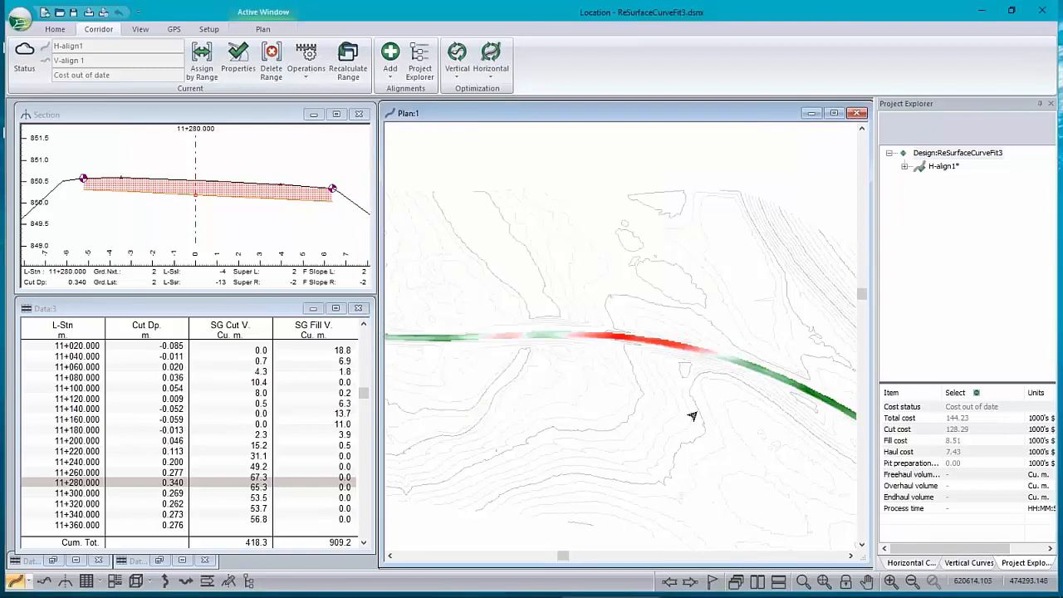
# Step: Inspect the cut and fill shading along the road in plan and examine the cross sections at stations 11+180 and 11+220
pyautogui.scroll(3, 636, 343)
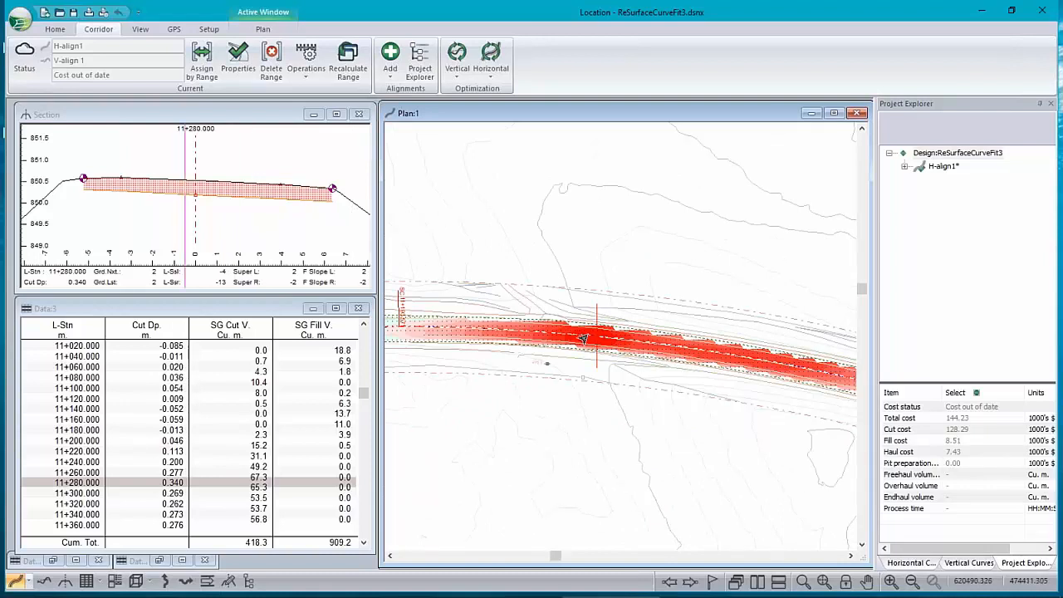
pyautogui.scroll(2, 583, 340)
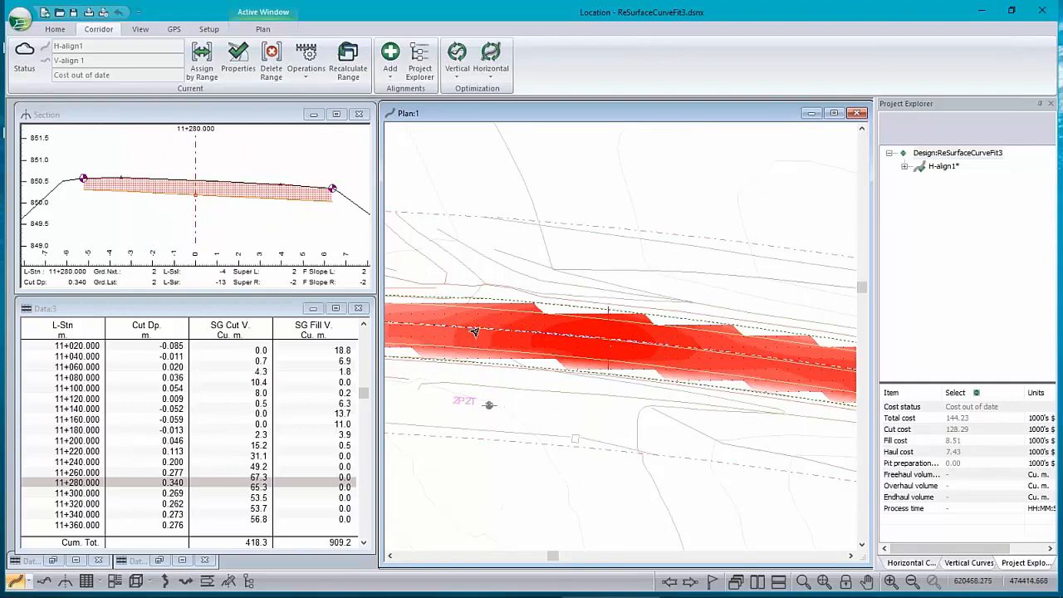
pyautogui.moveTo(644, 333); pyautogui.dragTo(772, 351, button='middle')
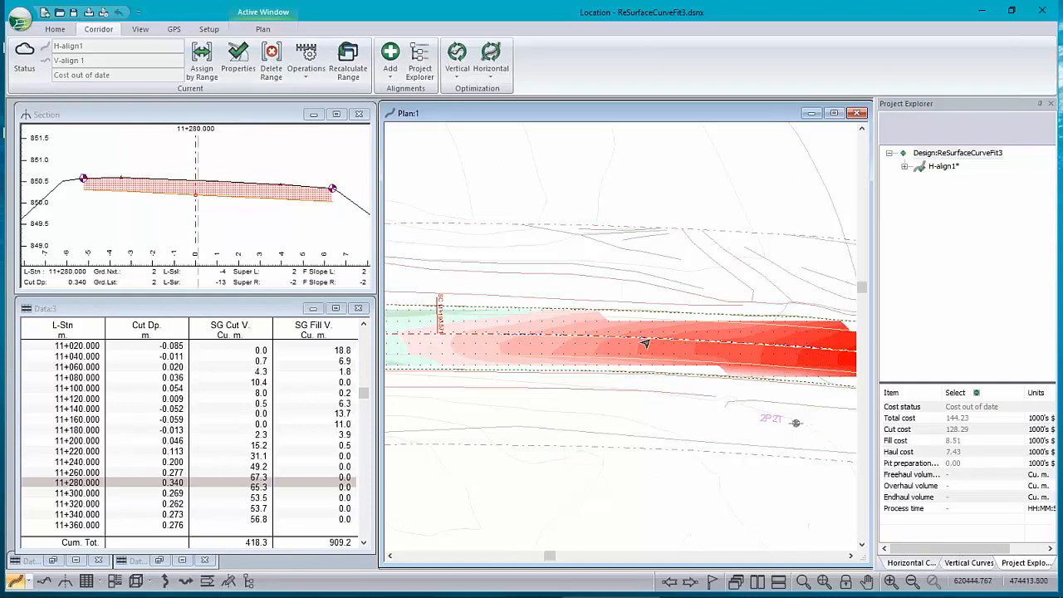
pyautogui.scroll(-1, 652, 352)
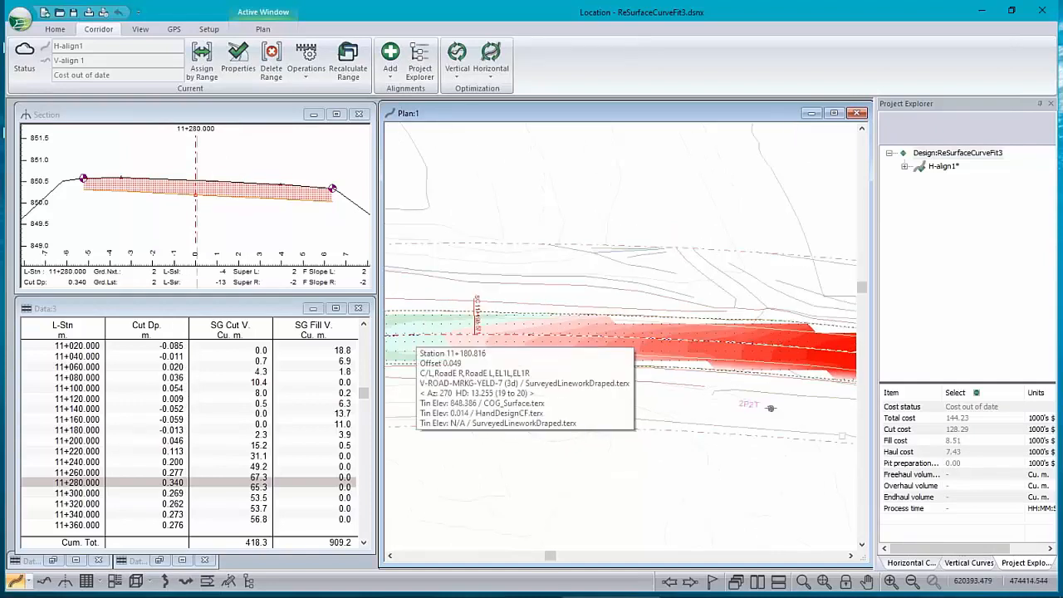
pyautogui.click(416, 341)
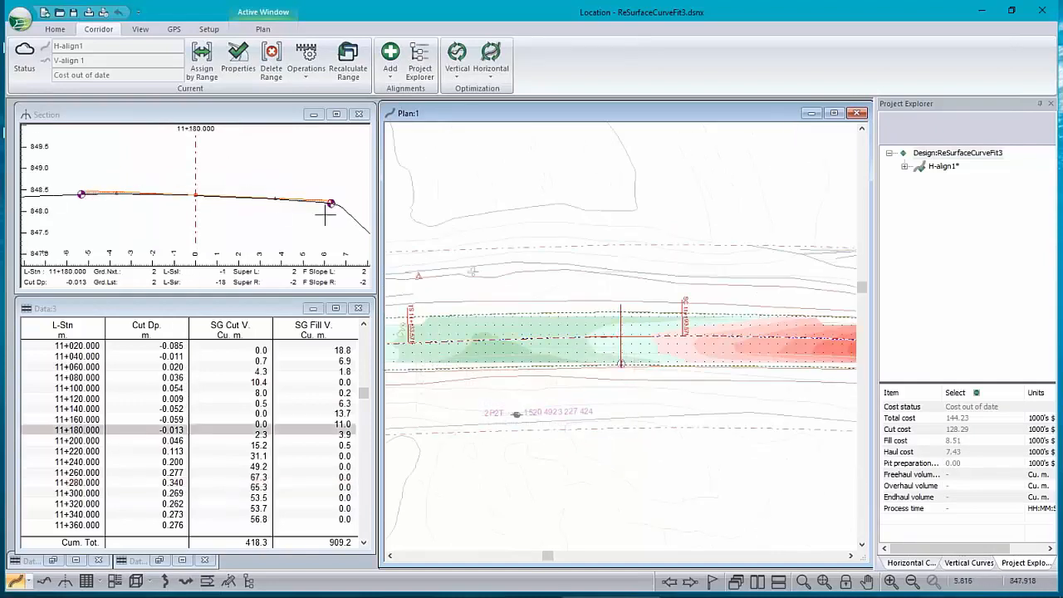
pyautogui.click(814, 341)
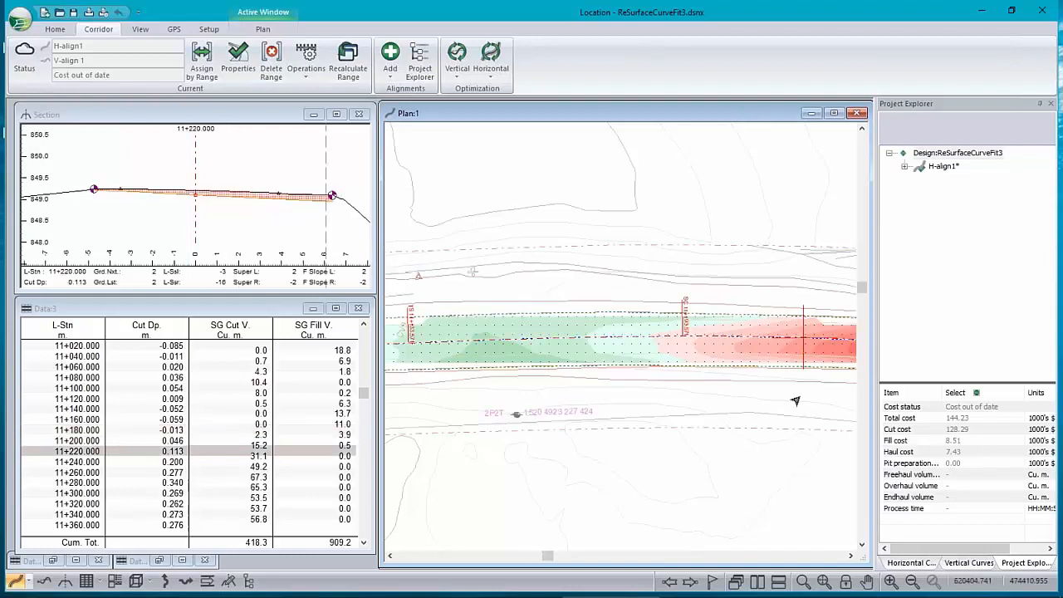
# Step: Check the shaded elevation difference near station 11+219 in plan, then examine the hand-designed vertical alignment against ground in the profile view
pyautogui.moveTo(794, 362)
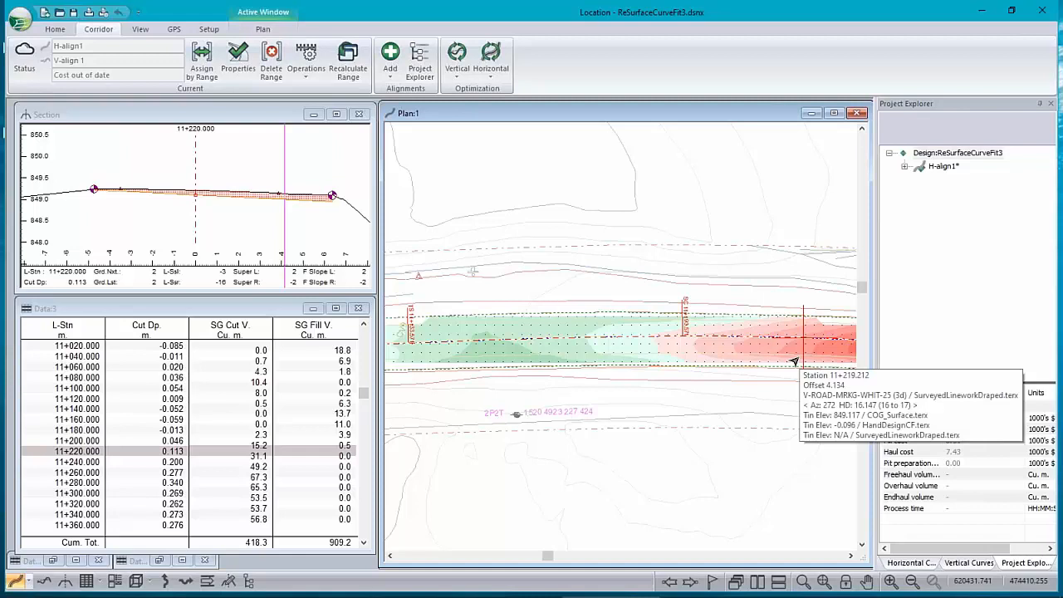
pyautogui.click(50, 583)
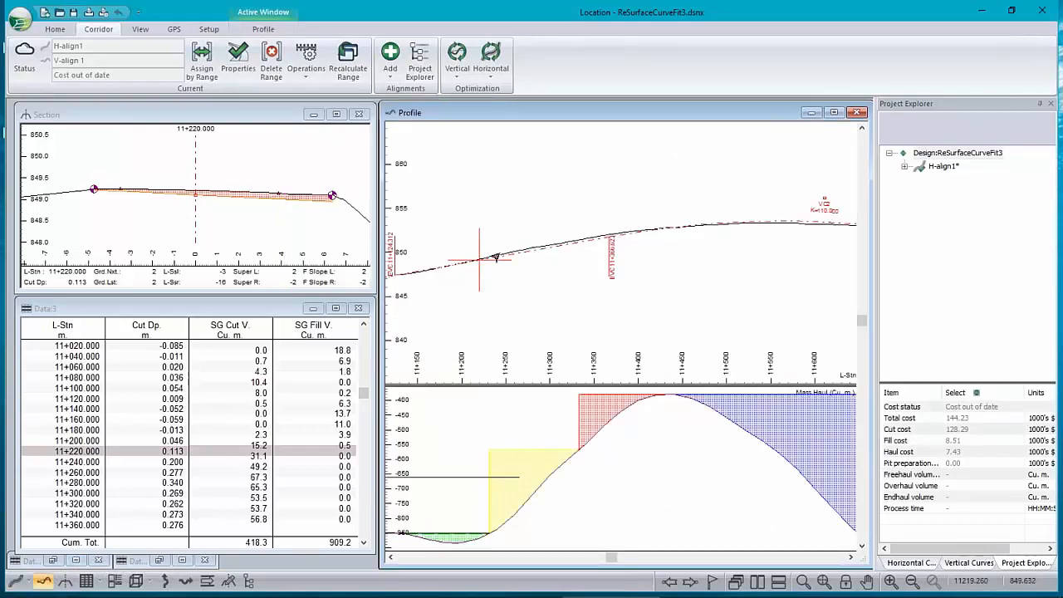
pyautogui.scroll(-2, 741, 225)
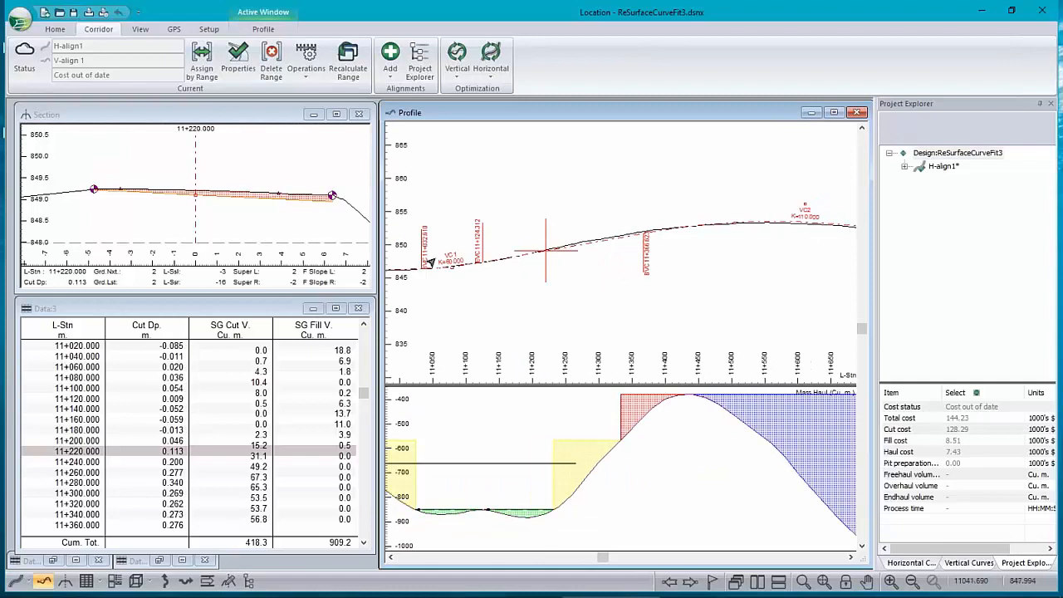
pyautogui.moveTo(751, 282)
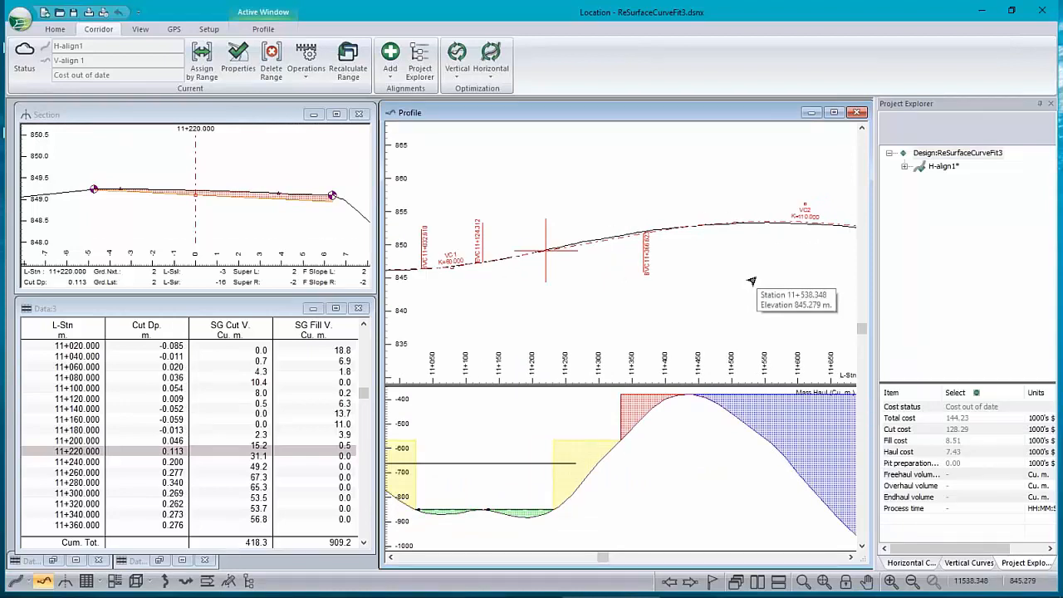
pyautogui.moveTo(584, 247)
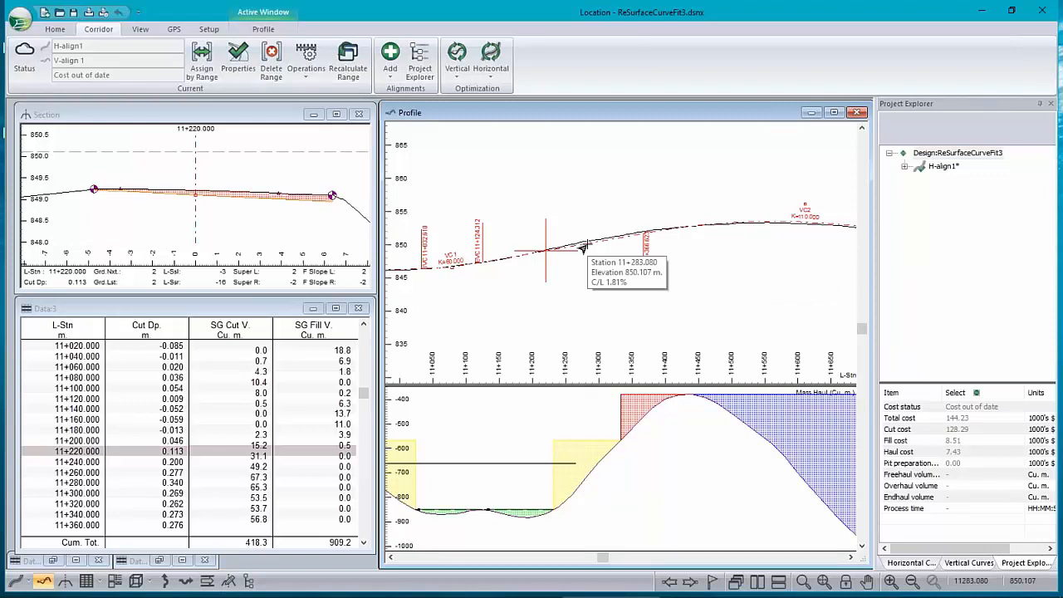
pyautogui.moveTo(702, 289)
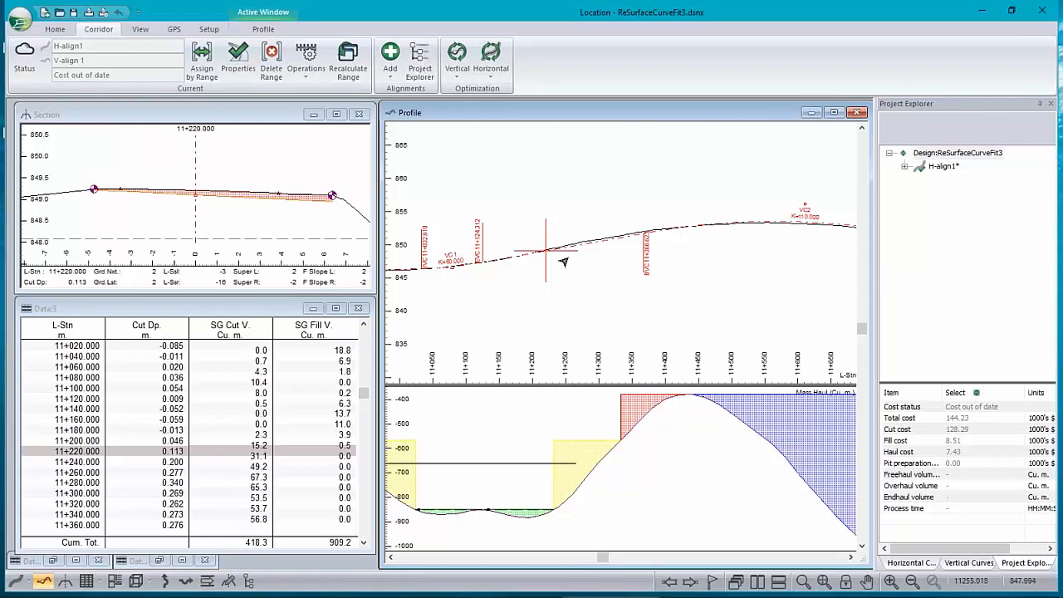
pyautogui.scroll(-1, 697, 235)
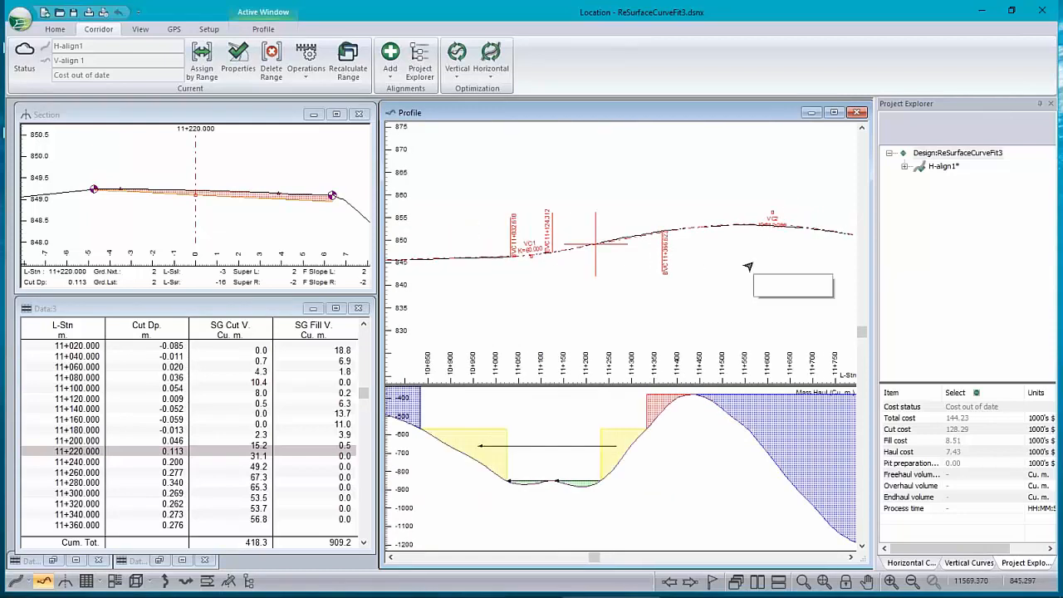
pyautogui.moveTo(807, 193)
# Step: Expand H-align1, select V-align 2: Curve Fit, and delete the current alignment's vertical IPs over the full station range
pyautogui.click(904, 166)
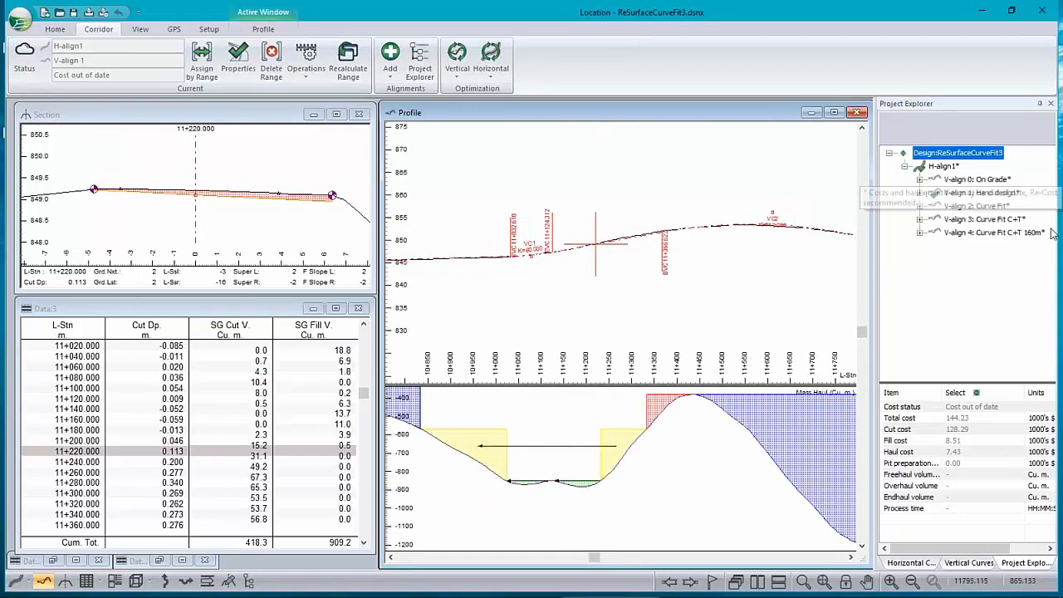
pyautogui.click(988, 208)
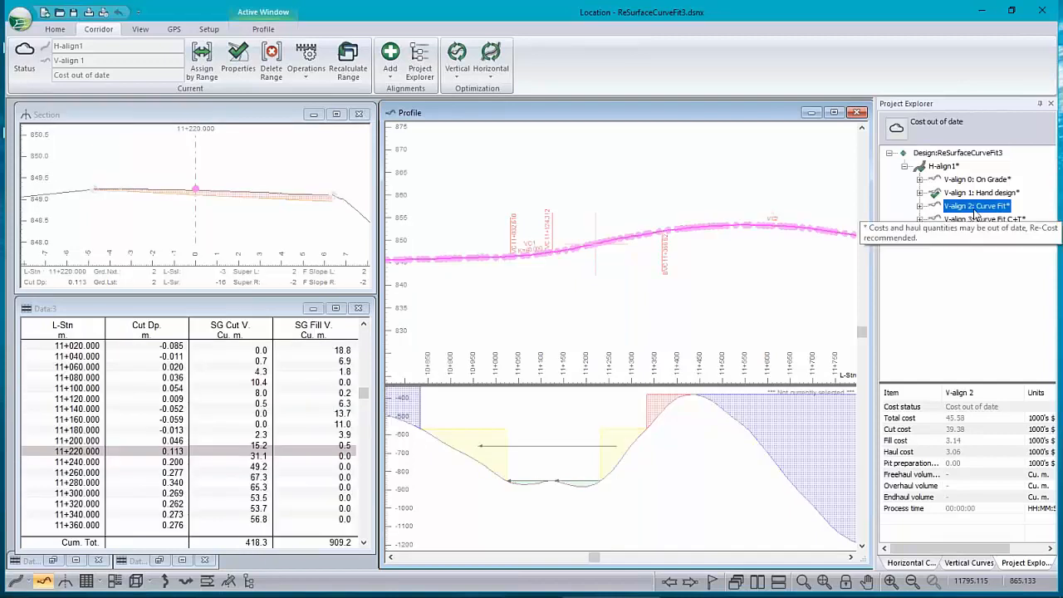
pyautogui.click(272, 60)
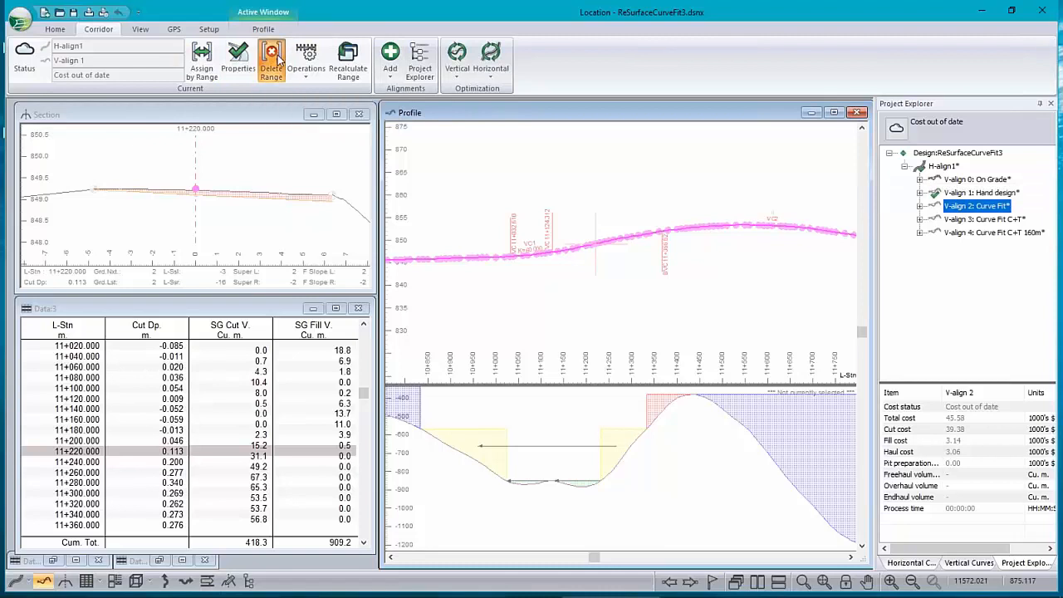
pyautogui.click(488, 304)
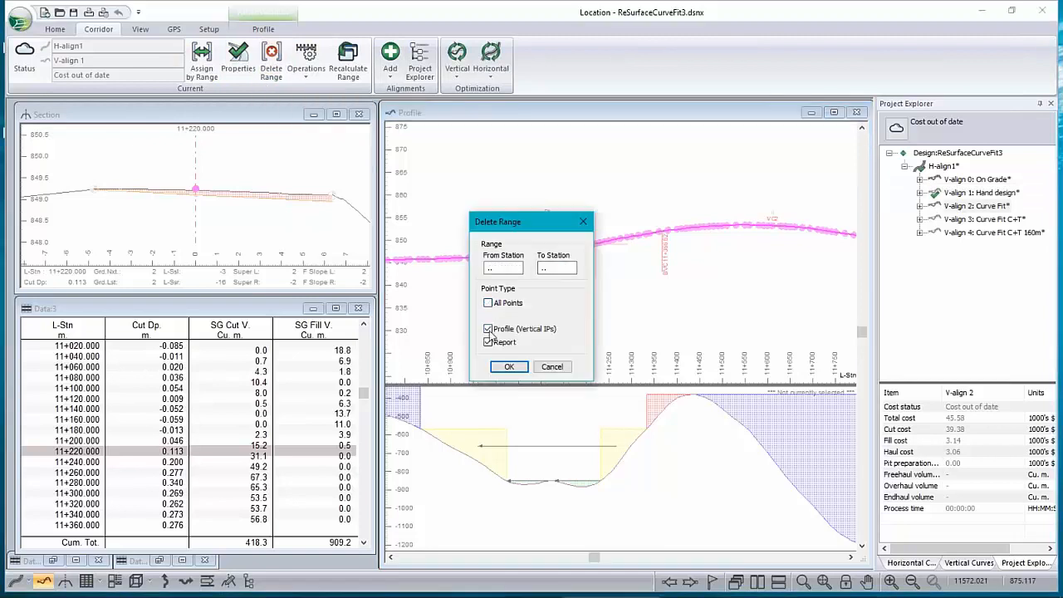
pyautogui.click(509, 367)
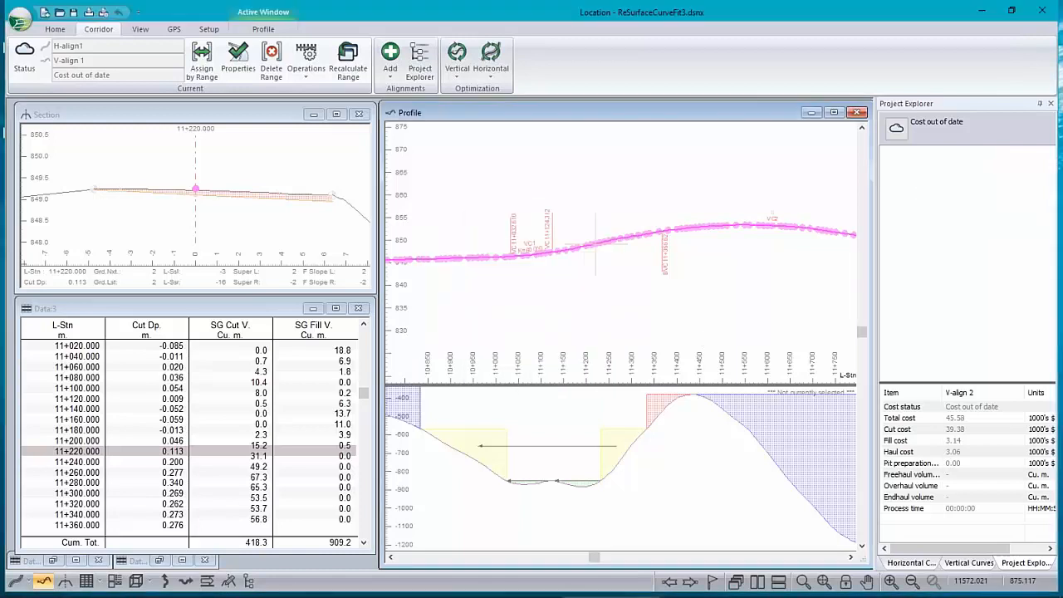
# Step: Make V-align 2: Curve Fit the current vertical alignment and delete its vertical IPs over the full station range
pyautogui.rightClick(975, 209)
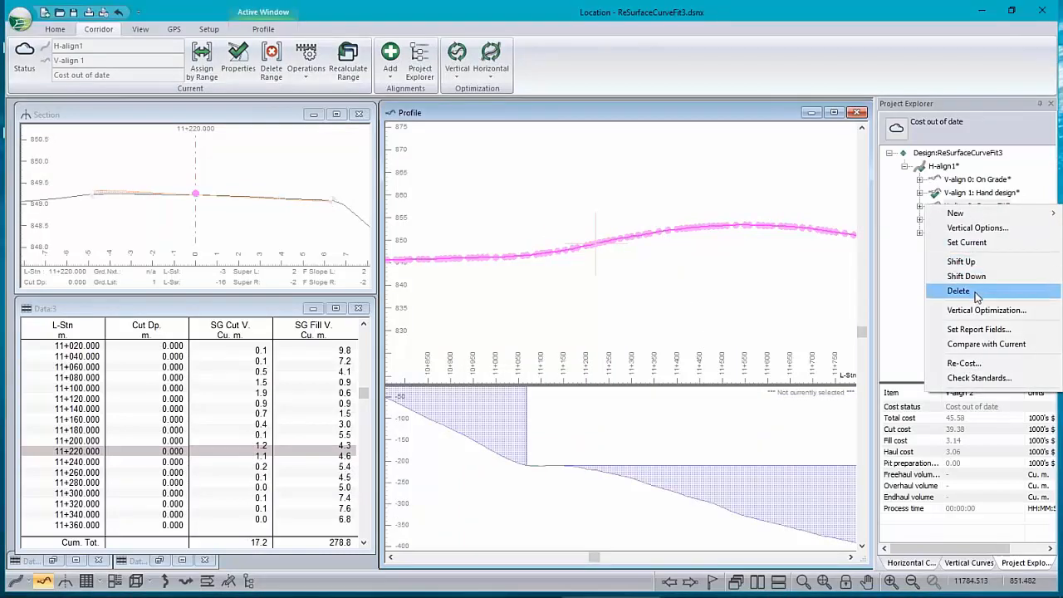
pyautogui.click(967, 242)
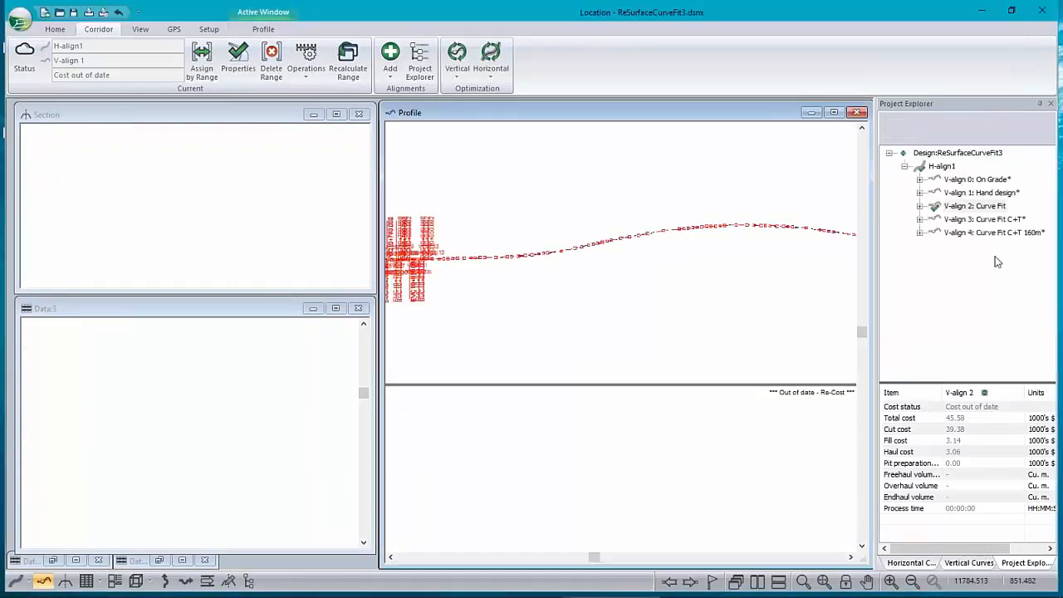
pyautogui.click(271, 63)
pyautogui.click(489, 303)
pyautogui.click(509, 366)
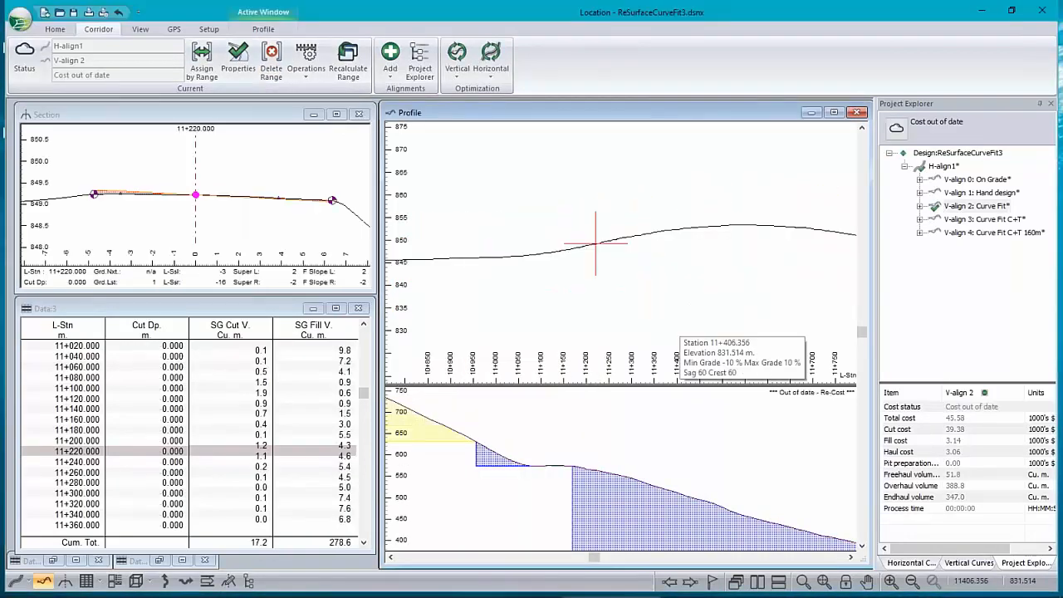
# Step: Open the vertical options of V-align 2 and review the minimum and maximum offsets of its vertical control band
pyautogui.rightClick(957, 206)
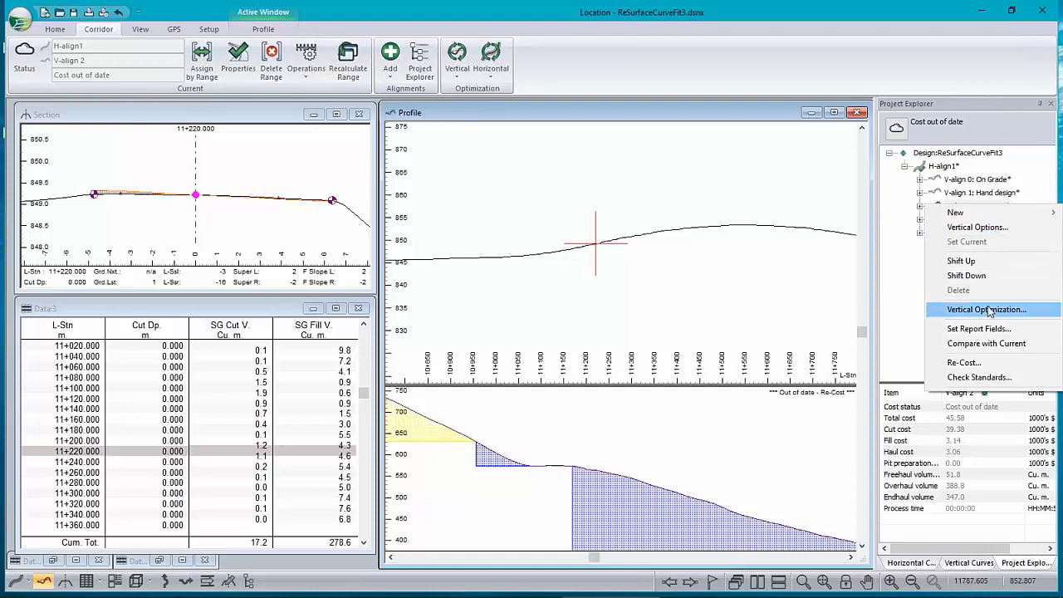
pyautogui.click(983, 228)
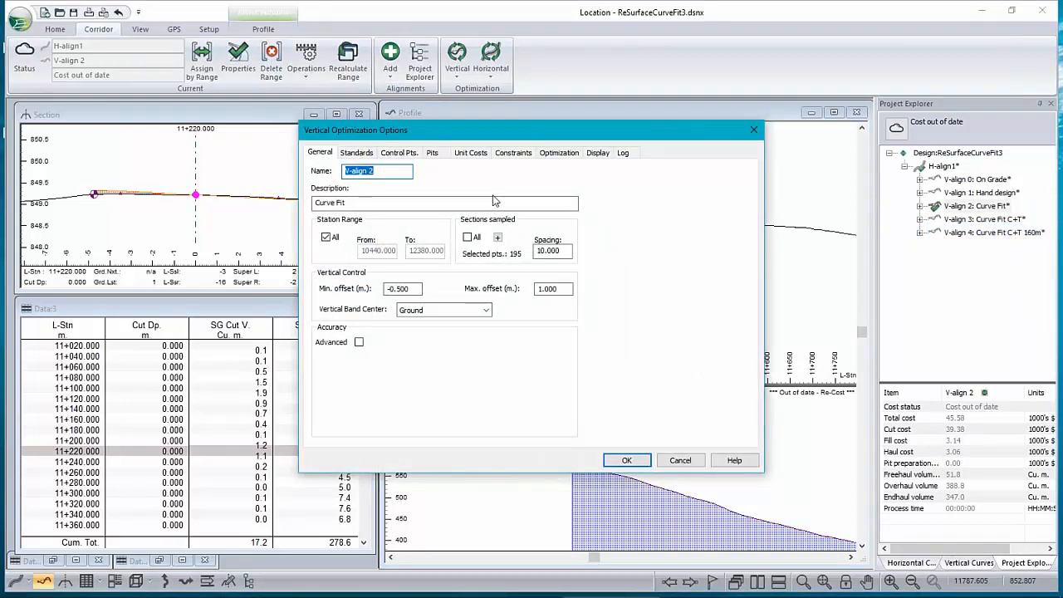
pyautogui.click(414, 288)
pyautogui.press('Tab')
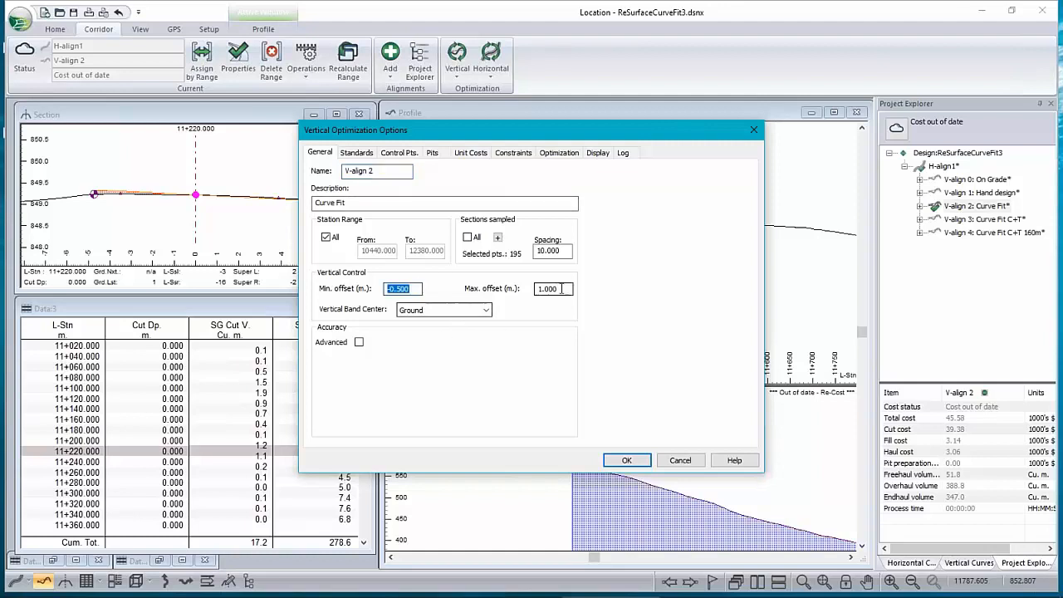
pyautogui.moveTo(420, 288); pyautogui.dragTo(344, 289)
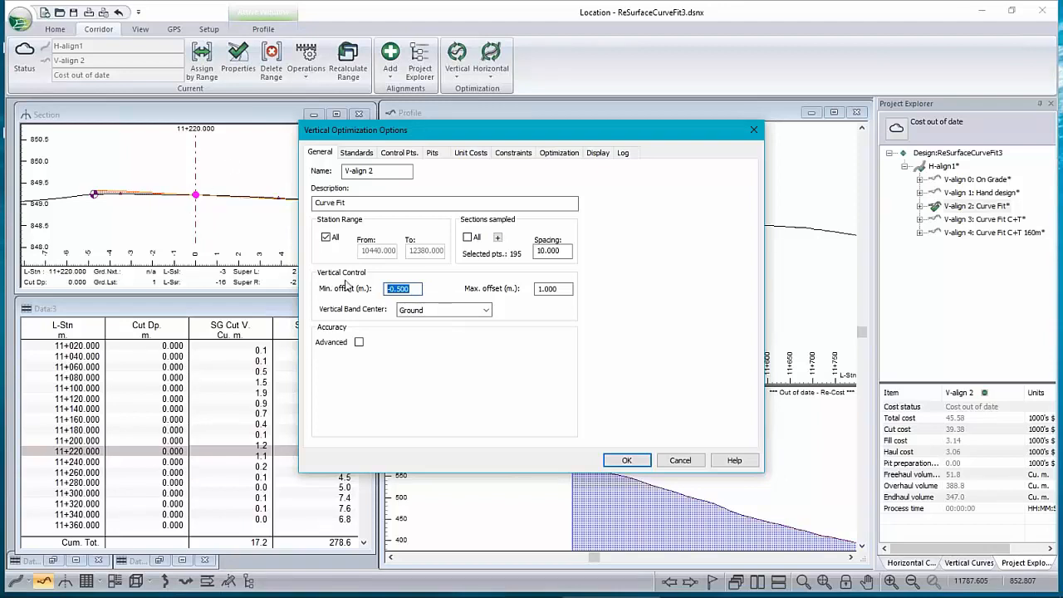
pyautogui.click(552, 288)
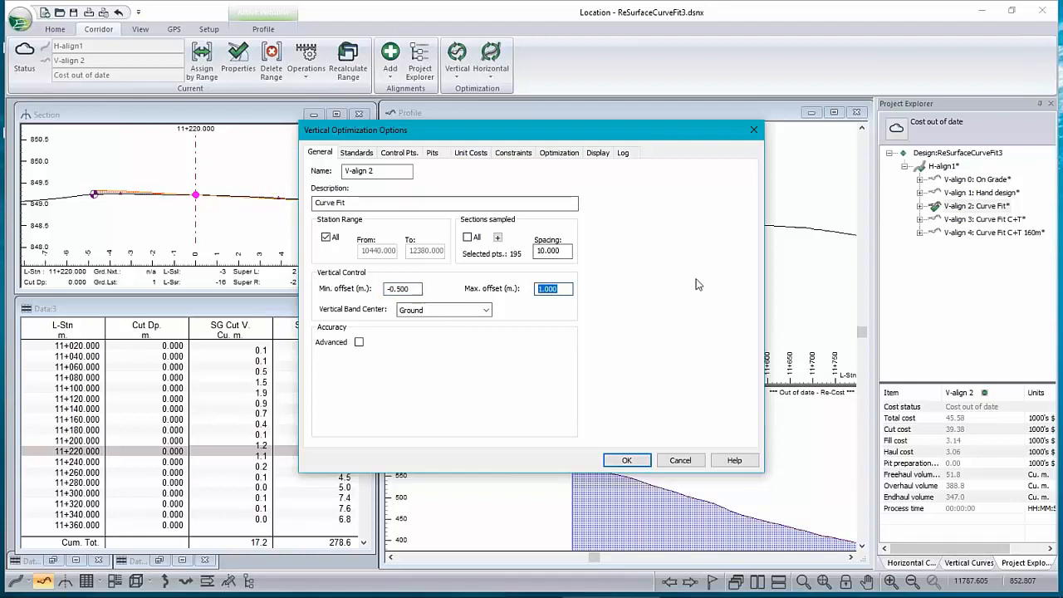
# Step: In the alignment standards, set the minimum curve length to 20 m, keep Curves [Fast], and enter a minimum crest K of 60
pyautogui.click(365, 156)
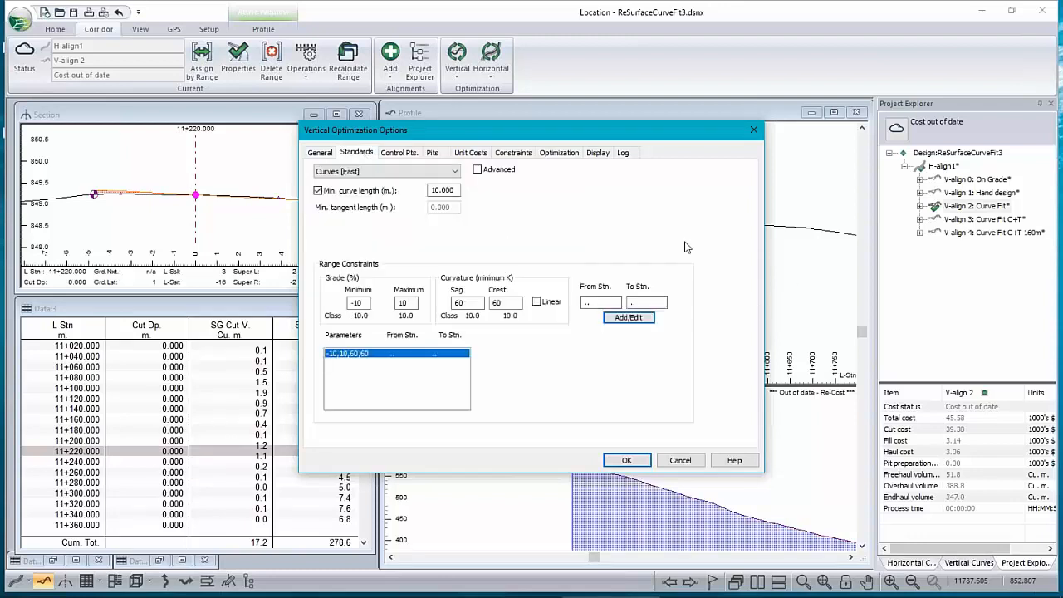
pyautogui.doubleClick(459, 190)
pyautogui.write('20')
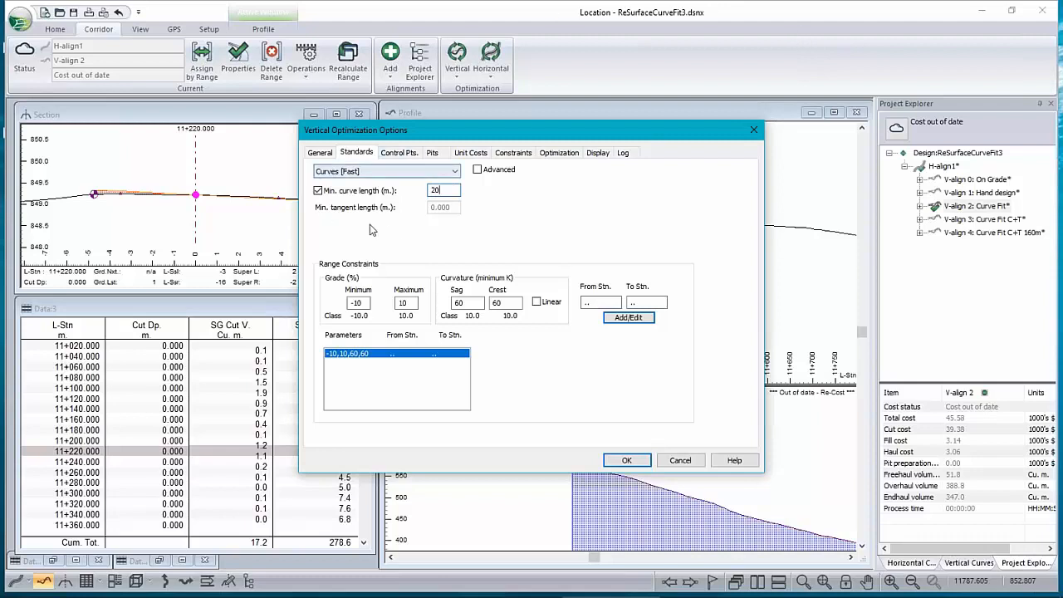
pyautogui.click(455, 172)
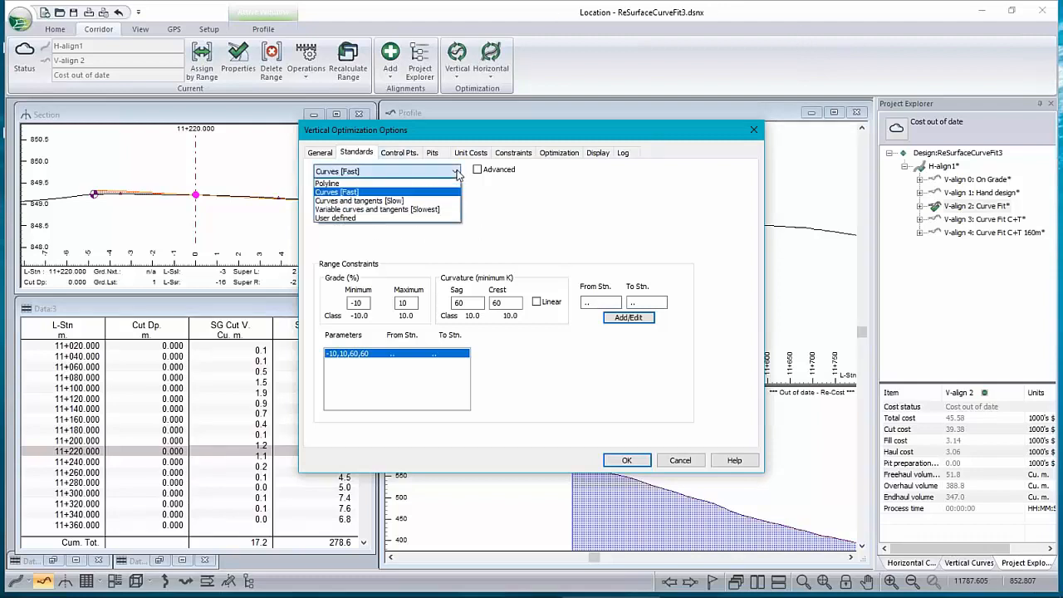
pyautogui.click(349, 192)
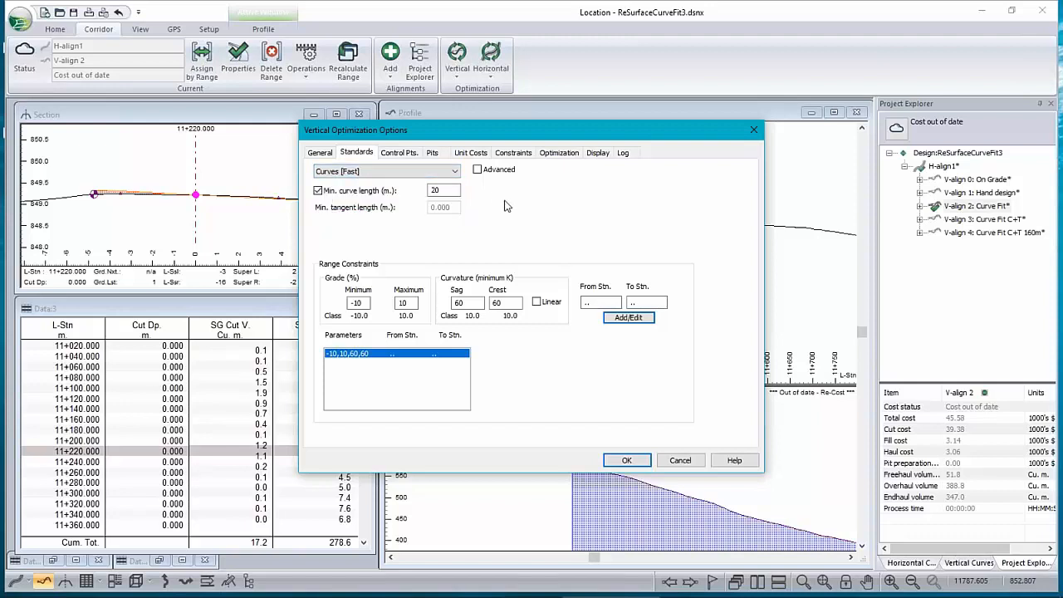
pyautogui.click(464, 303)
pyautogui.press('Tab')
pyautogui.write('60')
# Step: Mark the minimum fill constraint as active, review the borrow pit settings, and accept the vertical optimization options
pyautogui.click(512, 154)
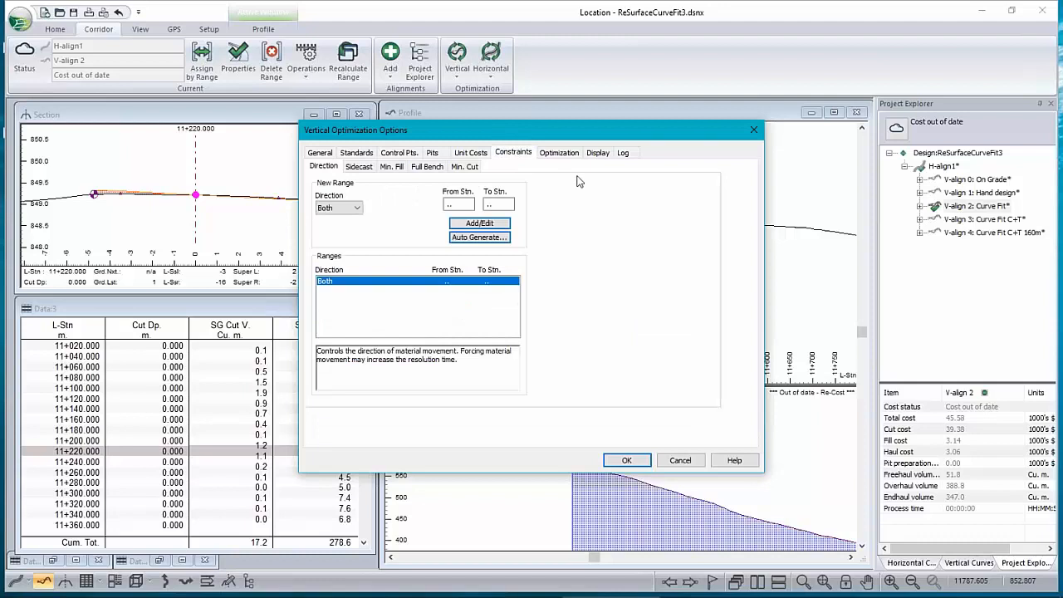
pyautogui.click(393, 166)
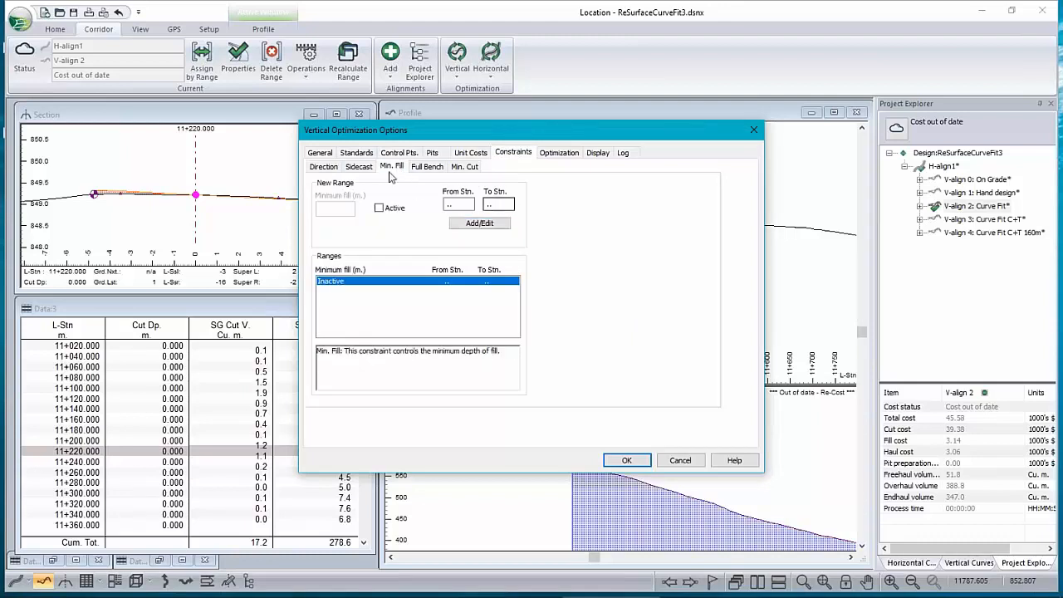
pyautogui.click(378, 208)
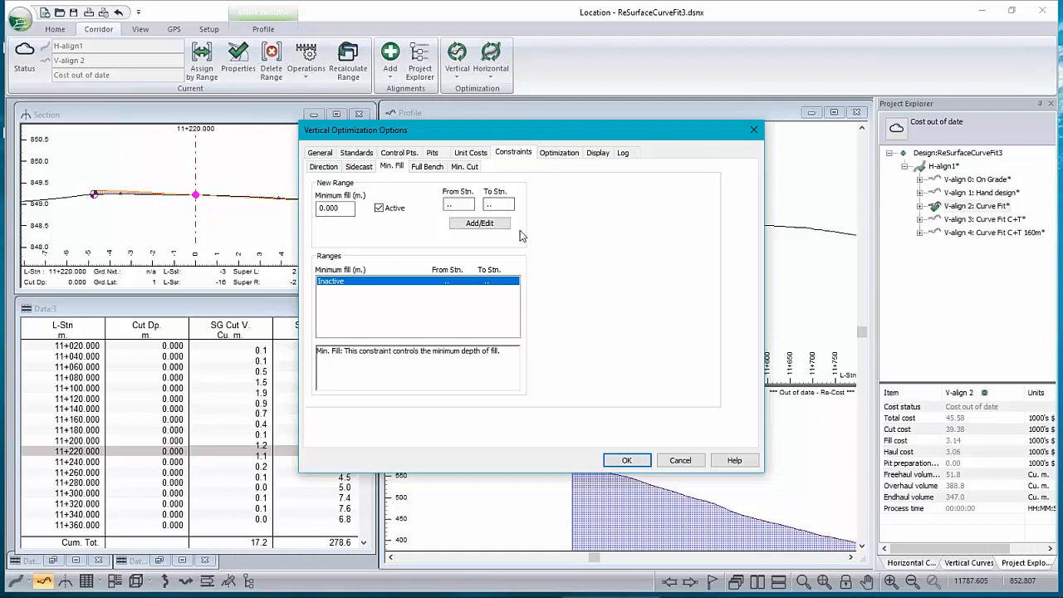
pyautogui.click(433, 155)
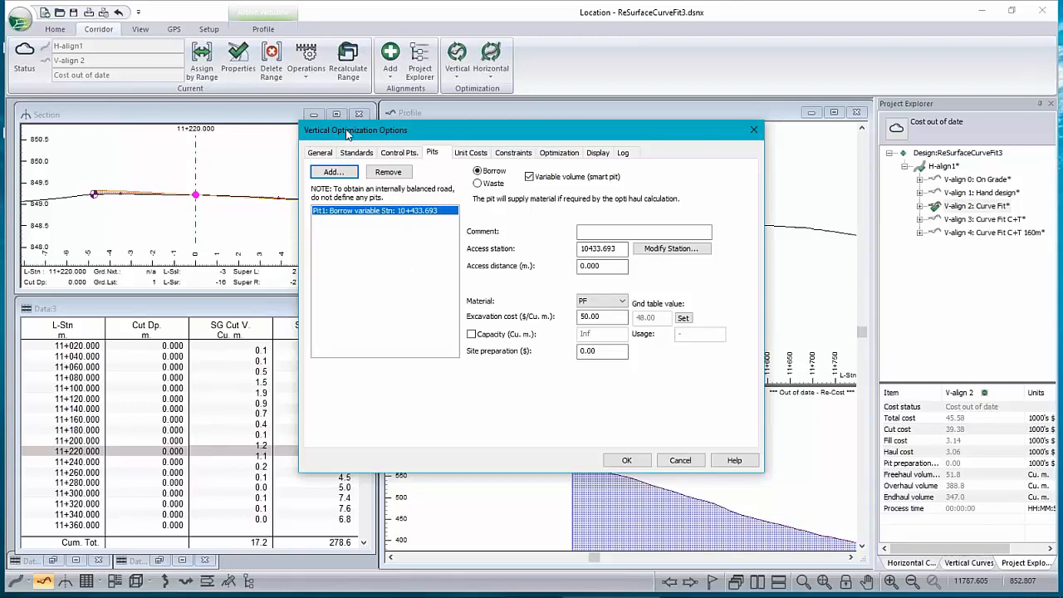
pyautogui.click(627, 460)
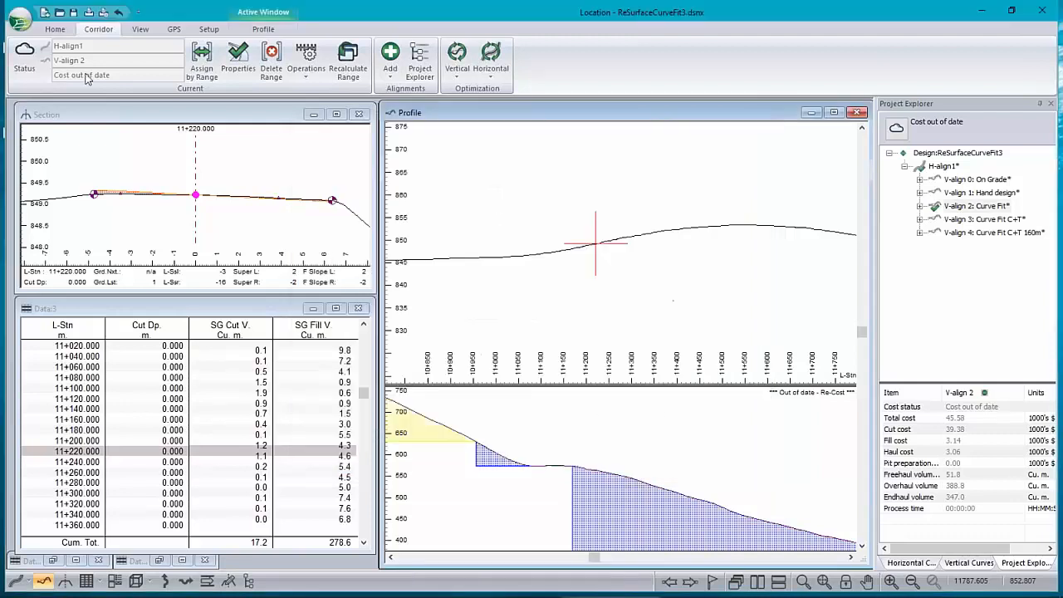
# Step: Review the template, fill material and ground layer ranges in Assign Parameters by Range, and accept them without changes
pyautogui.click(210, 29)
pyautogui.click(58, 30)
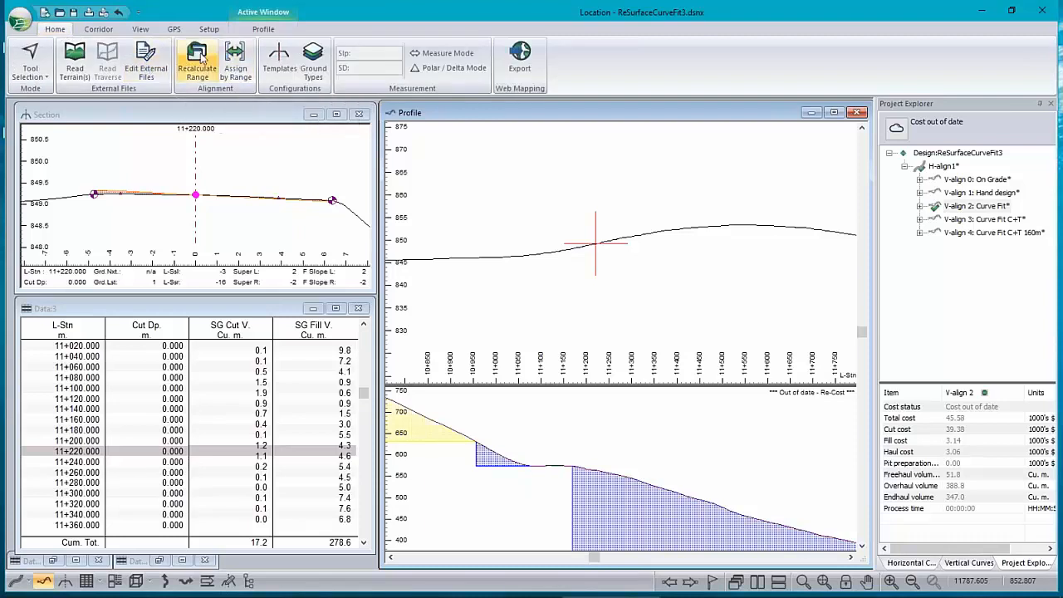
pyautogui.click(237, 62)
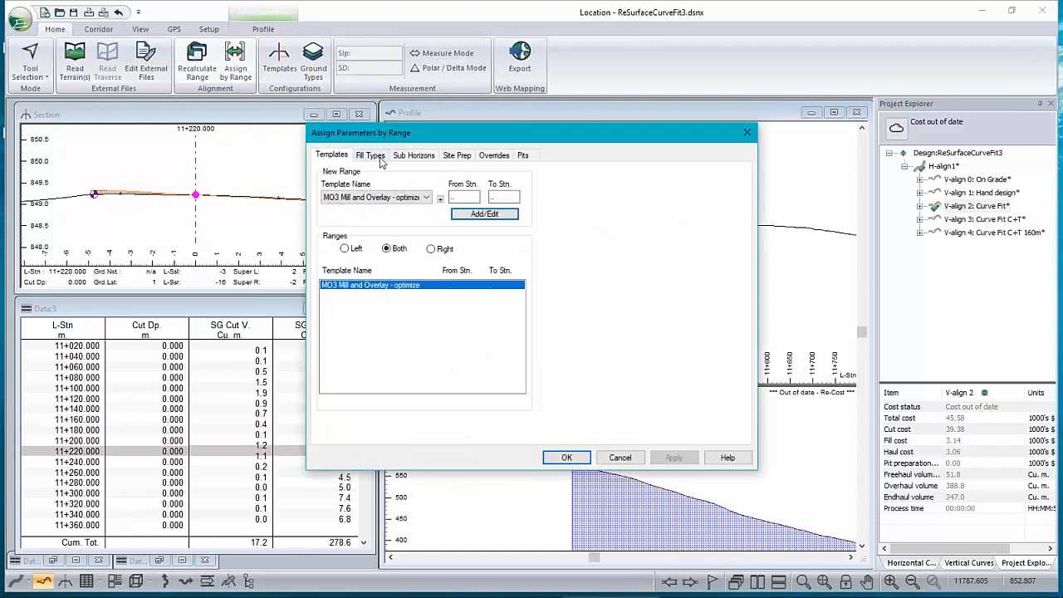
pyautogui.click(407, 156)
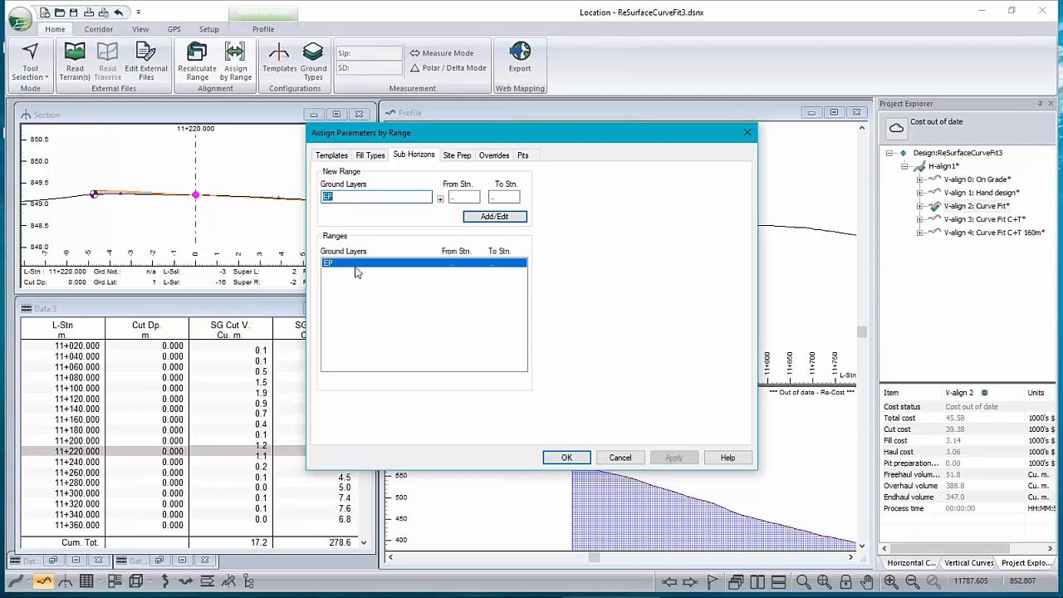
pyautogui.click(372, 157)
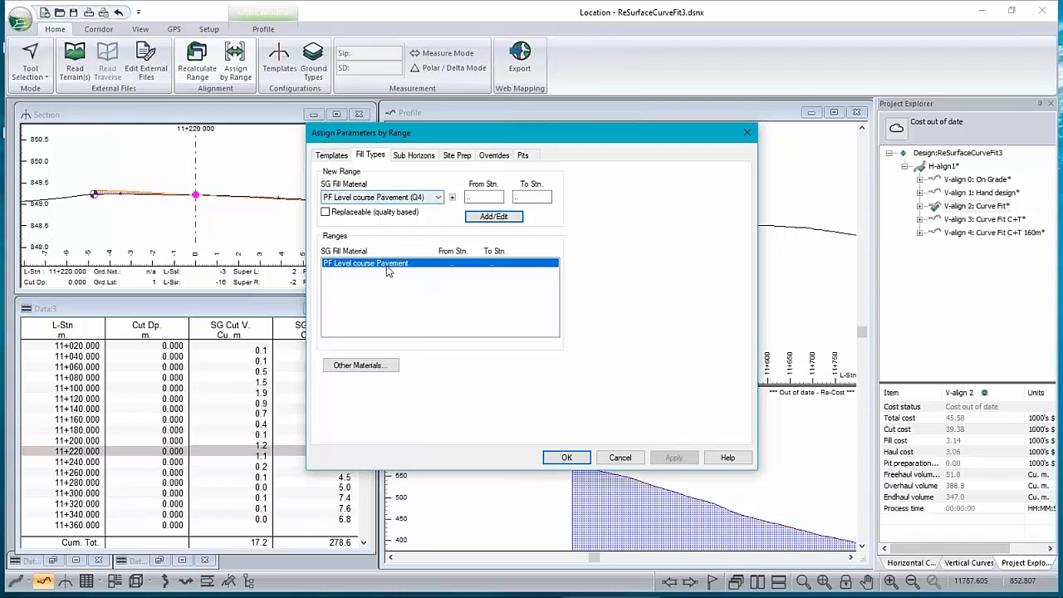
pyautogui.click(413, 156)
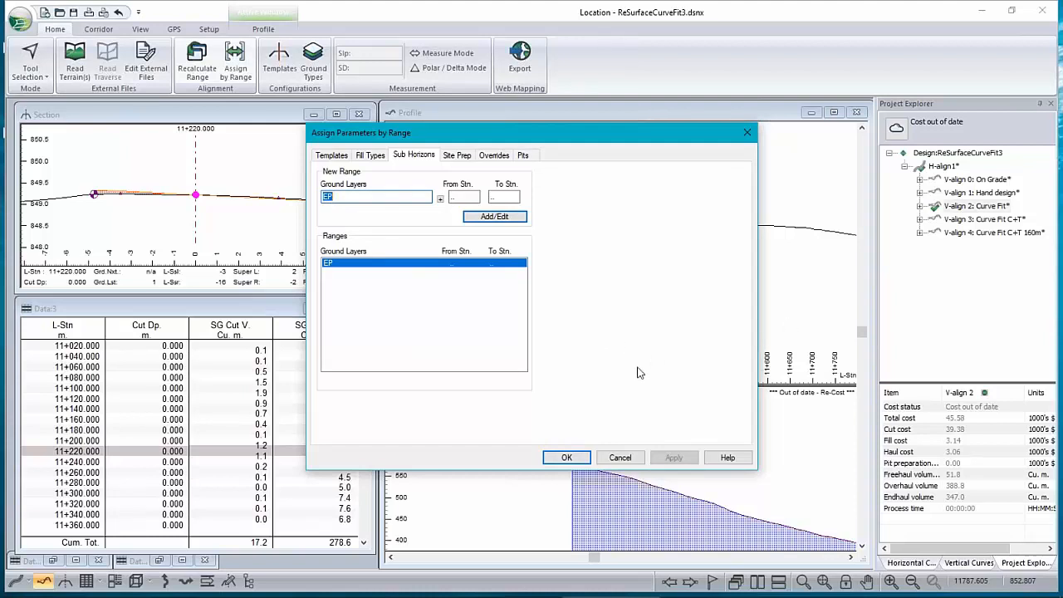
pyautogui.click(570, 458)
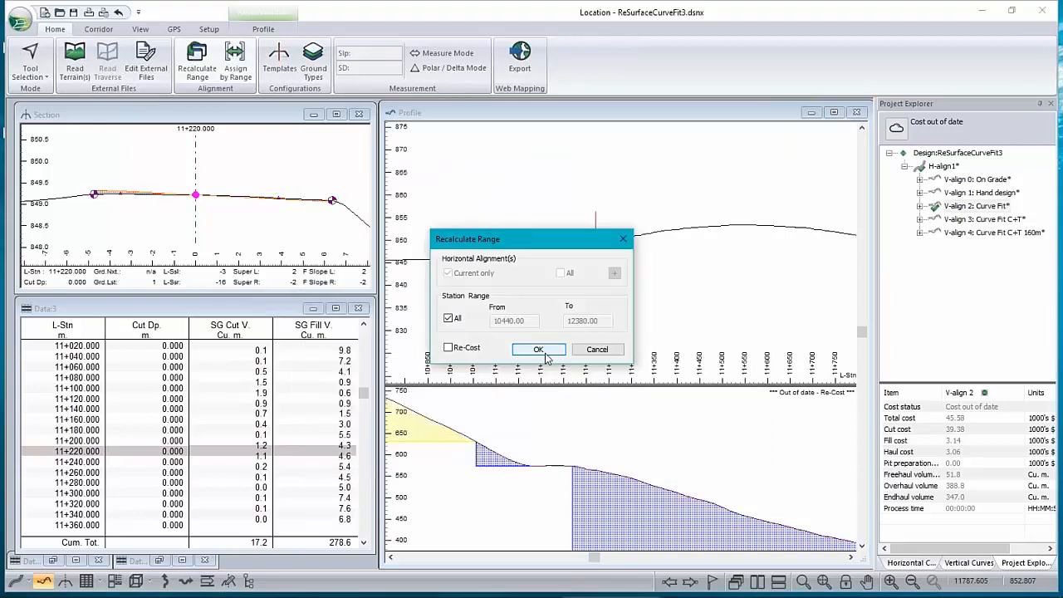
# Step: Recalculate all stations with re-costing left off, and examine the thin cut area in the section at station 11+220
pyautogui.click(540, 349)
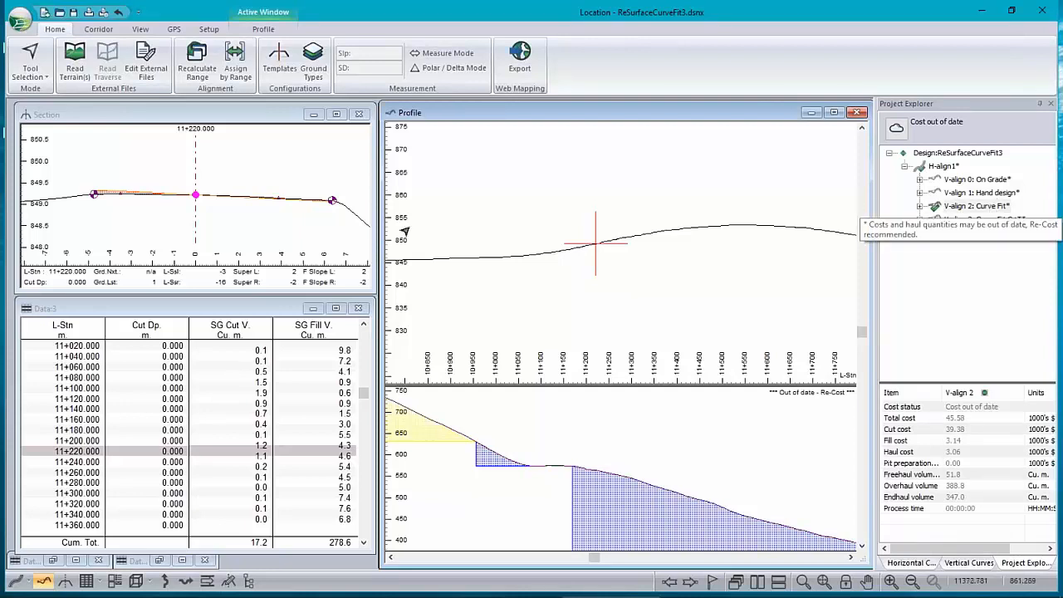
pyautogui.scroll(2, 278, 197)
pyautogui.scroll(1, 279, 196)
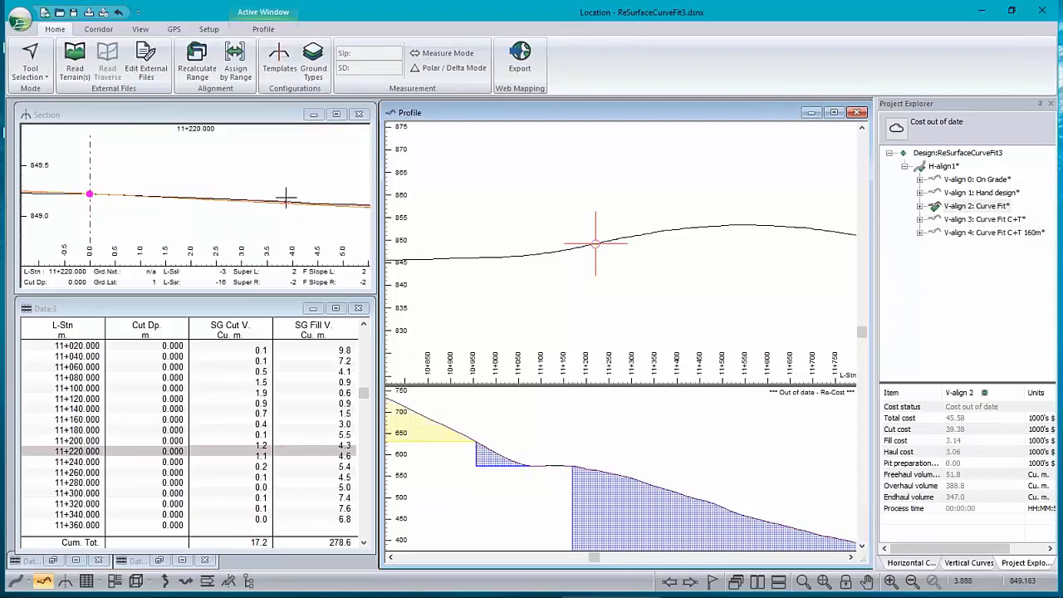
pyautogui.scroll(2, 284, 195)
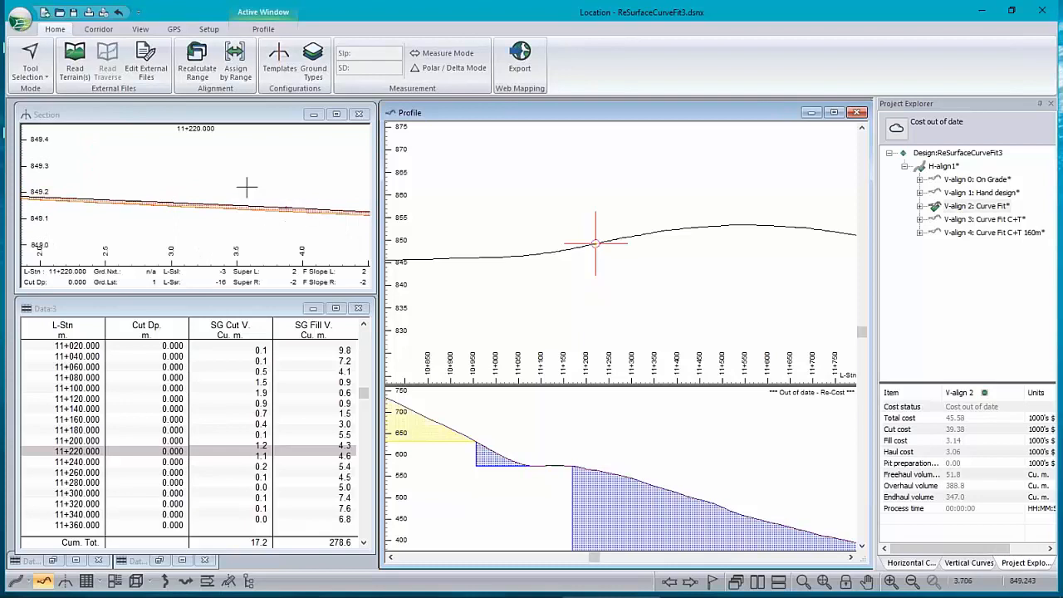
pyautogui.moveTo(297, 210)
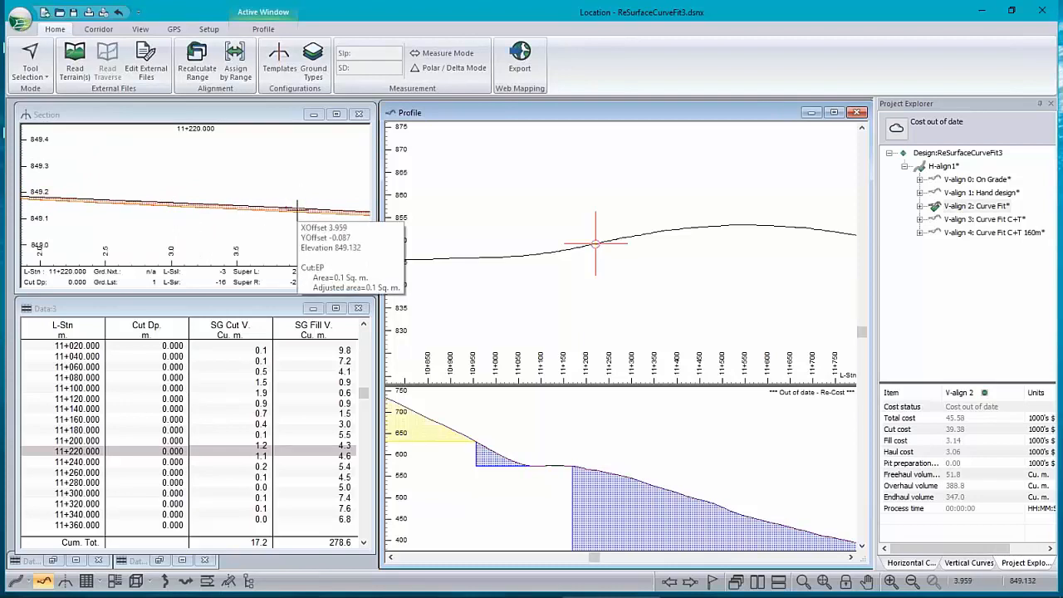
pyautogui.scroll(-2, 185, 199)
pyautogui.scroll(-2, 101, 210)
pyautogui.moveTo(75, 204); pyautogui.dragTo(187, 193, button='middle')
pyautogui.moveTo(116, 185)
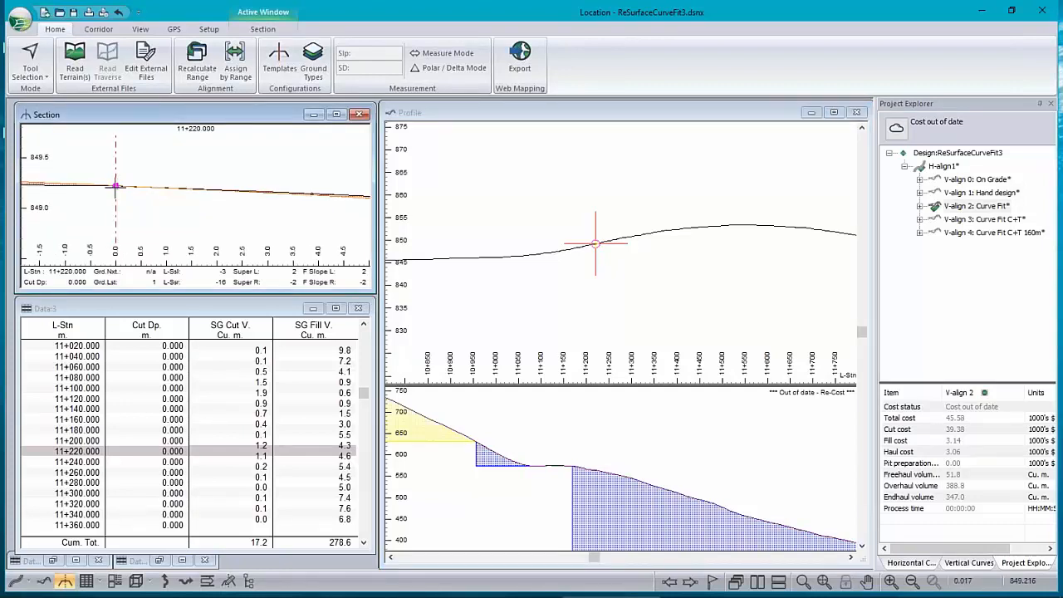
pyautogui.scroll(3, 314, 187)
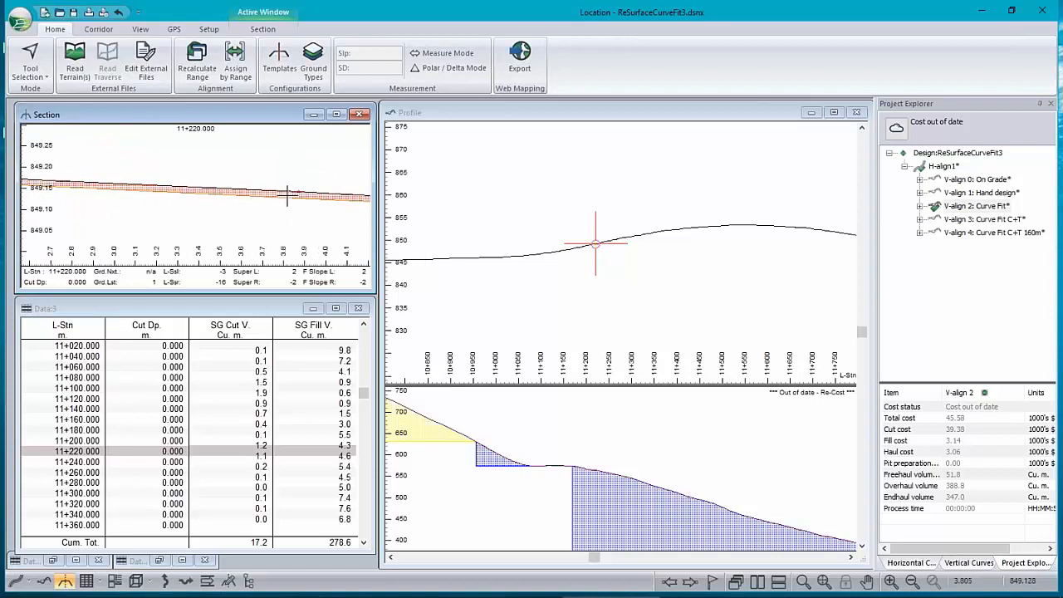
pyautogui.moveTo(294, 194)
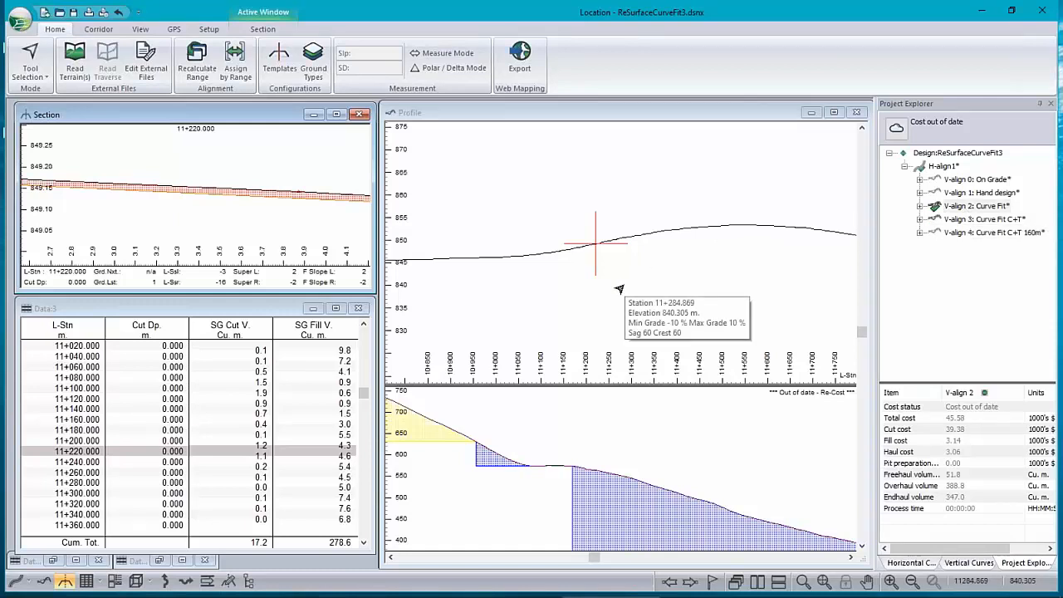
# Step: Run the vertical optimization for V-align 2: Curve Fit
pyautogui.rightClick(969, 210)
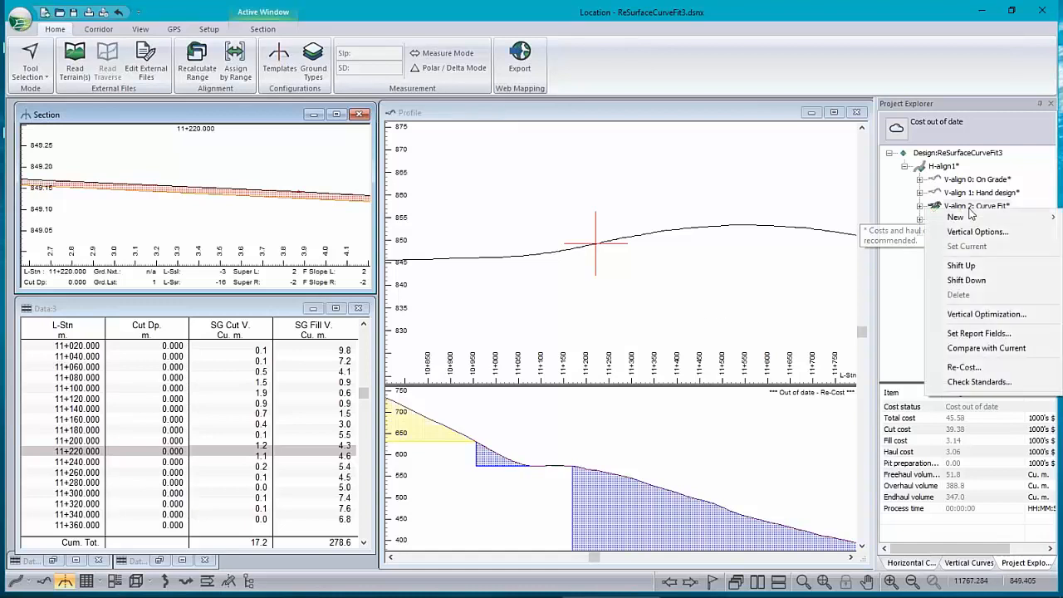
pyautogui.click(977, 315)
pyautogui.click(523, 361)
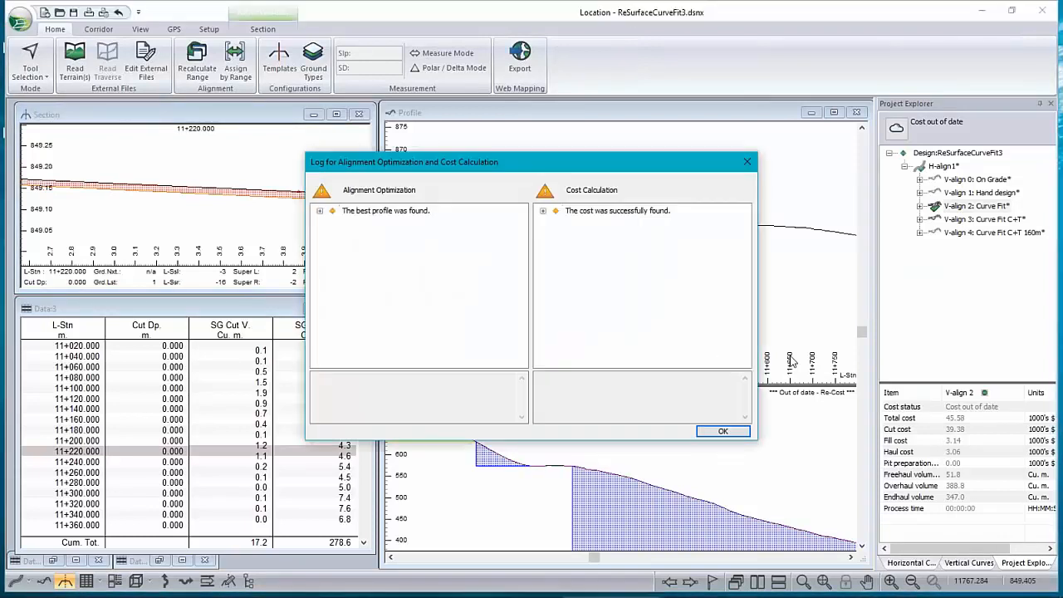
# Step: Review the pit entries of the cost calculation in the optimization log, and close the log
pyautogui.click(544, 212)
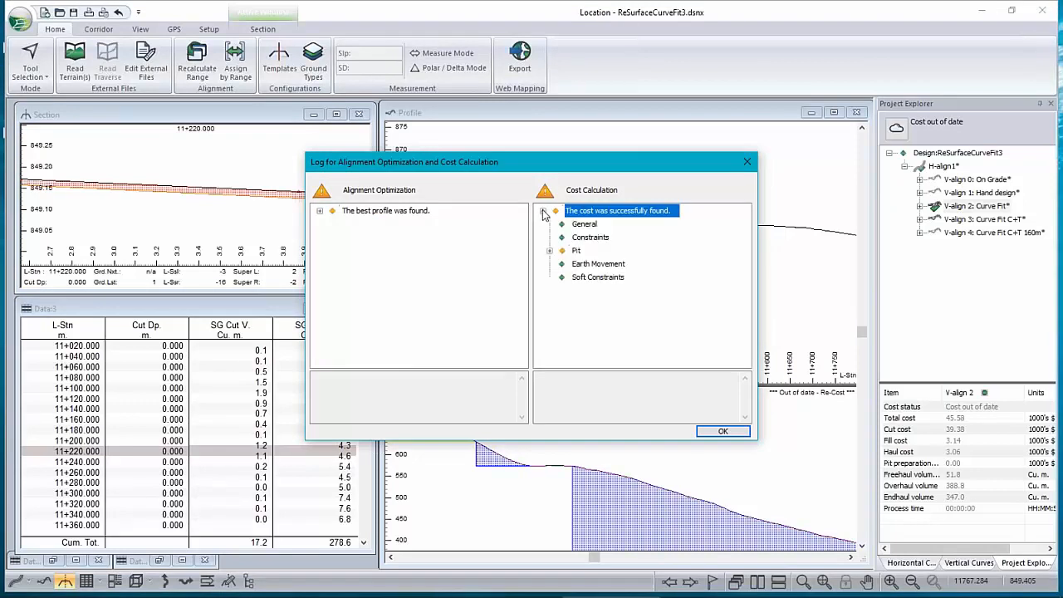
pyautogui.click(550, 251)
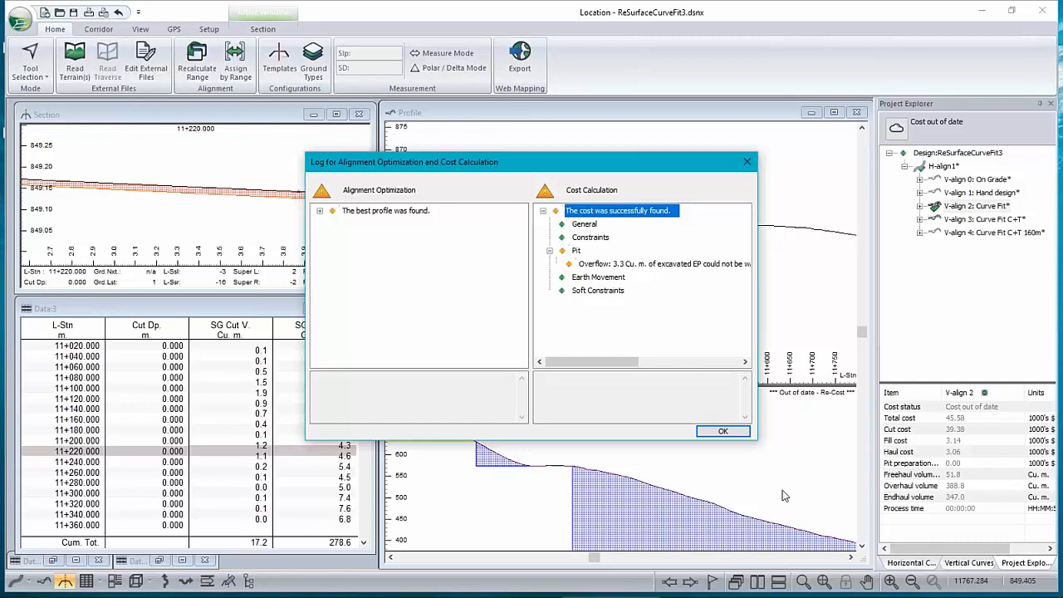
pyautogui.click(722, 434)
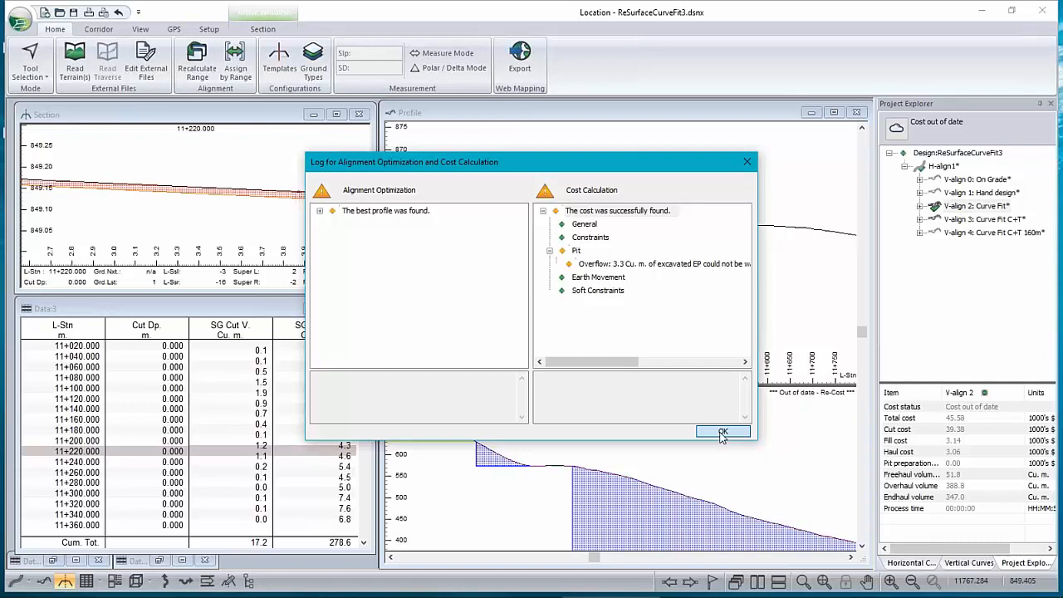
pyautogui.click(722, 434)
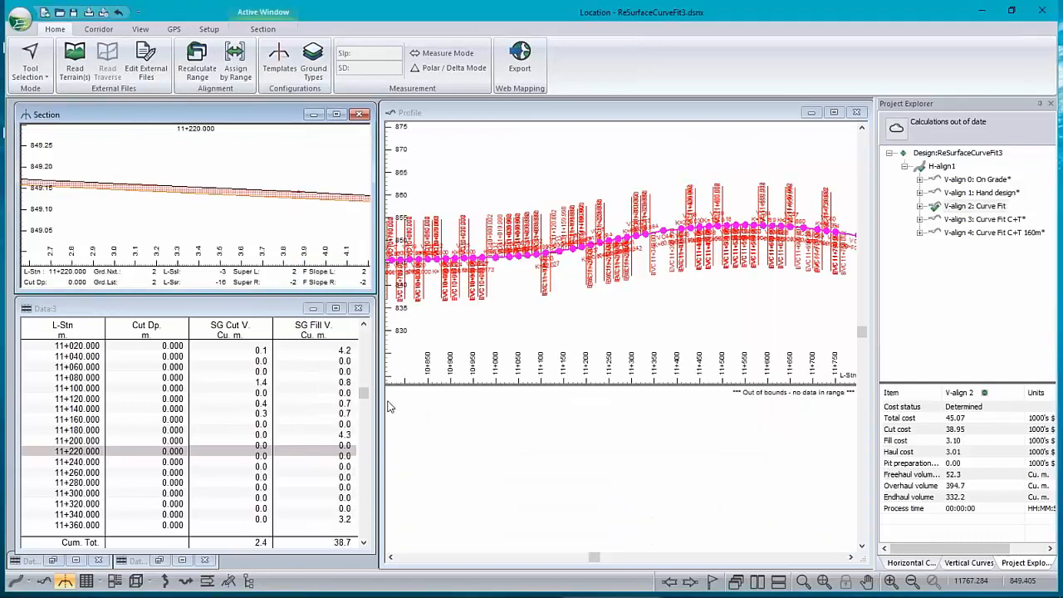
# Step: Check the cumulative cut and fill volumes through station 12+380 and examine the optimized profile curves around station 11+300
pyautogui.moveTo(364, 393); pyautogui.dragTo(377, 503)
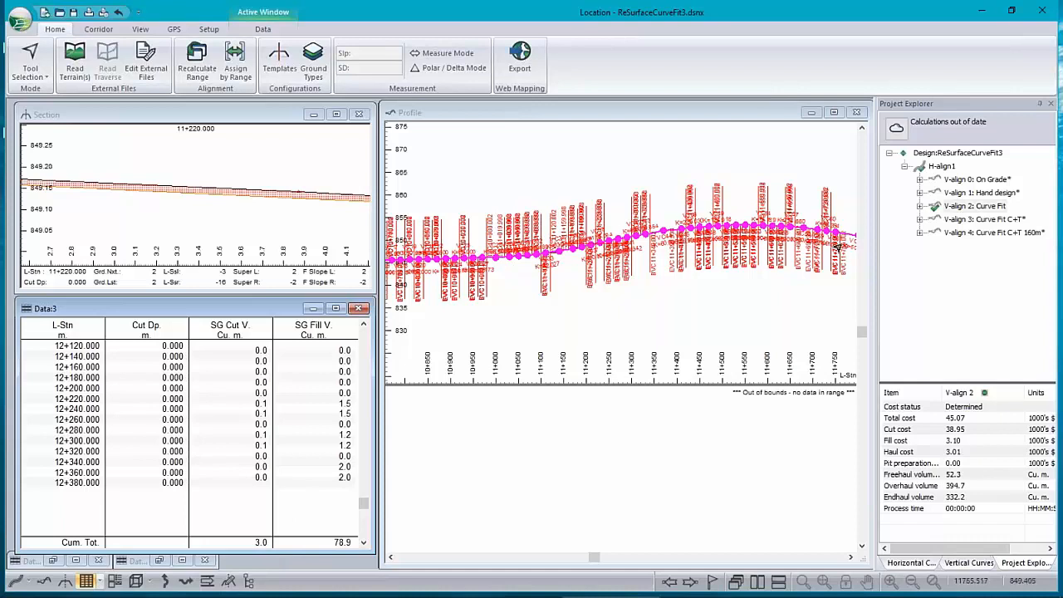
pyautogui.moveTo(616, 234)
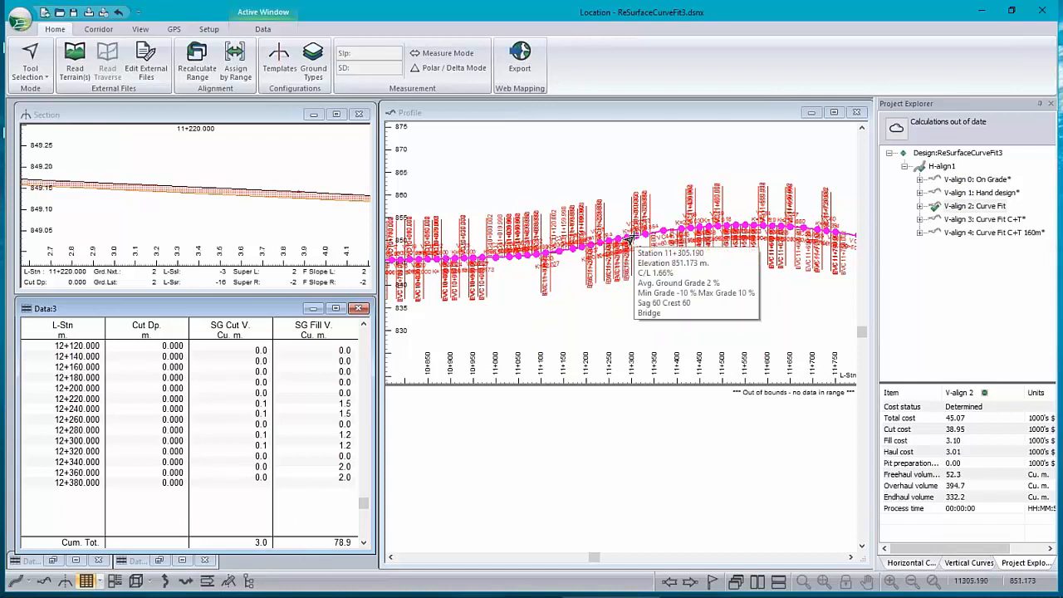
pyautogui.scroll(3, 632, 237)
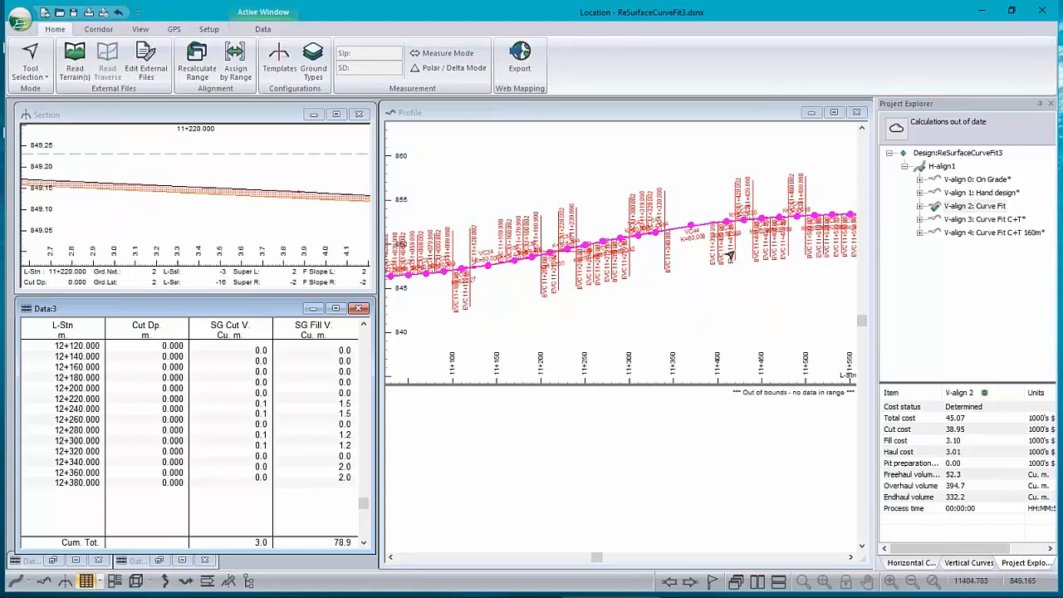
# Step: Set V-align 3: Curve Fit C+T as current, and review the minimum curve and tangent lengths in its vertical standards without changing them
pyautogui.rightClick(990, 219)
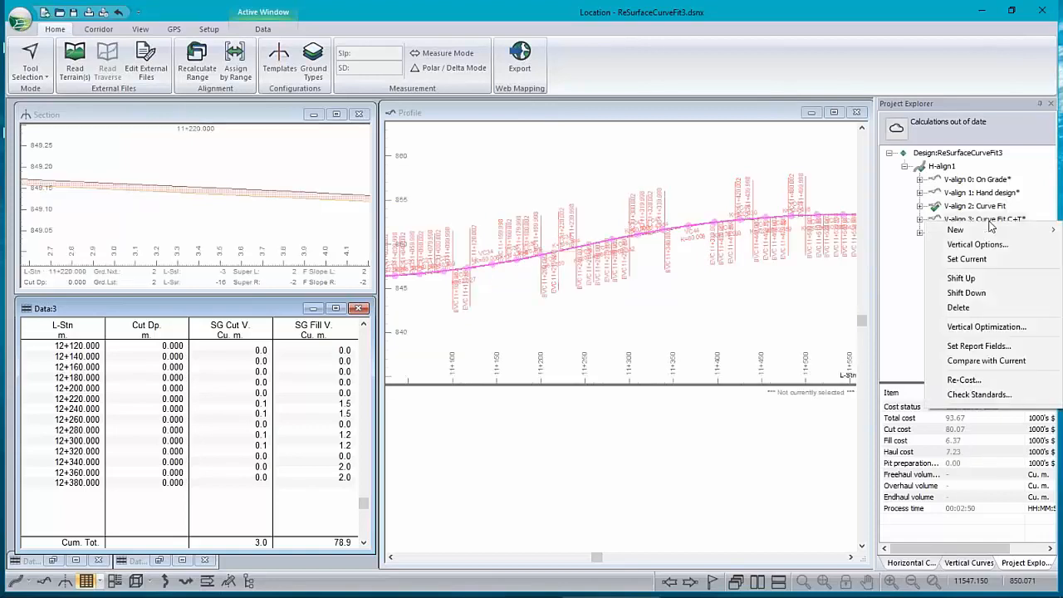
pyautogui.click(968, 259)
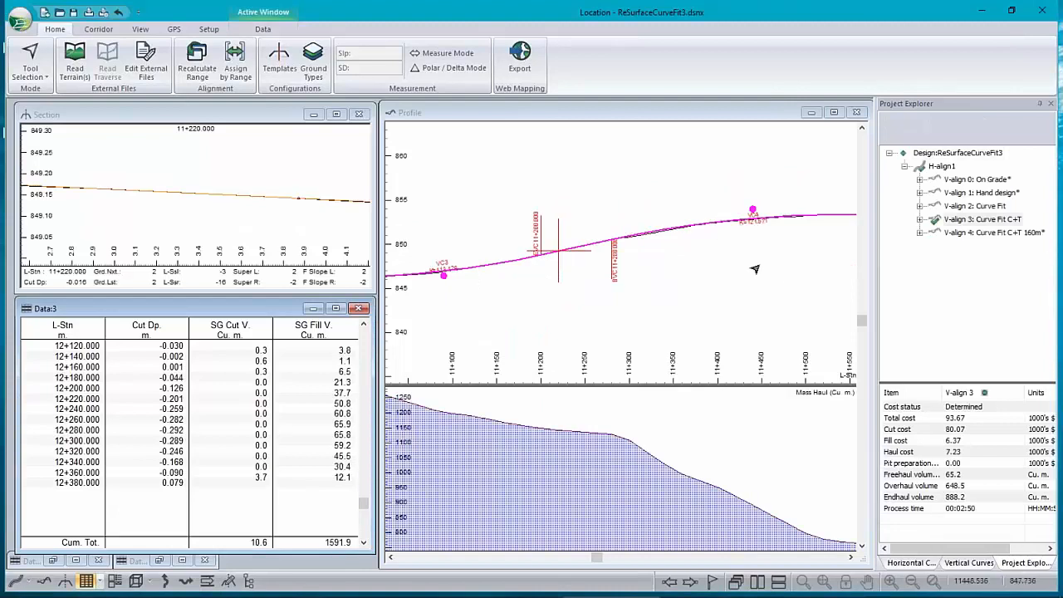
pyautogui.rightClick(984, 219)
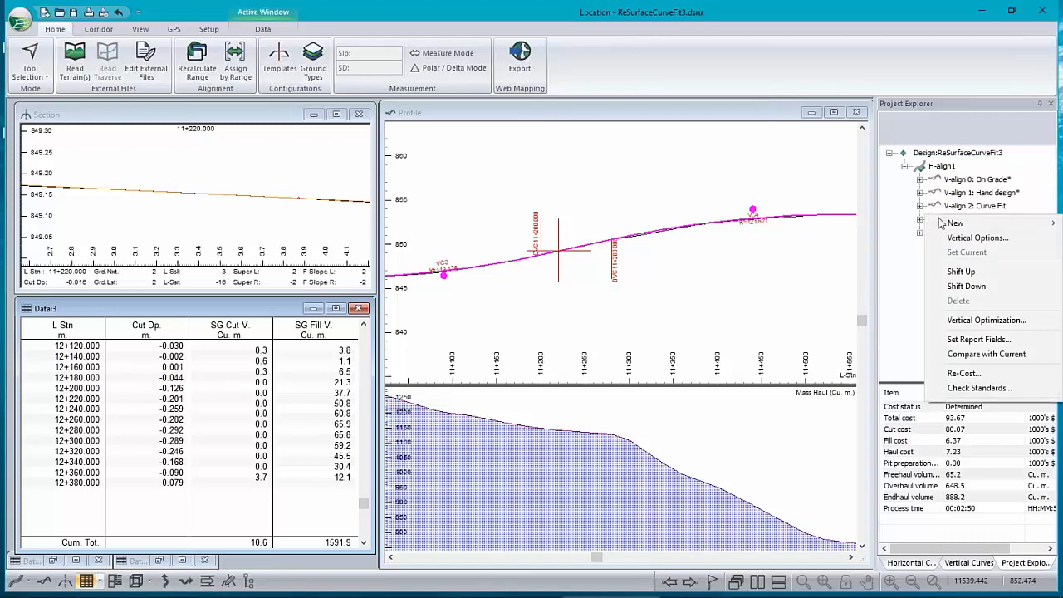
pyautogui.click(984, 239)
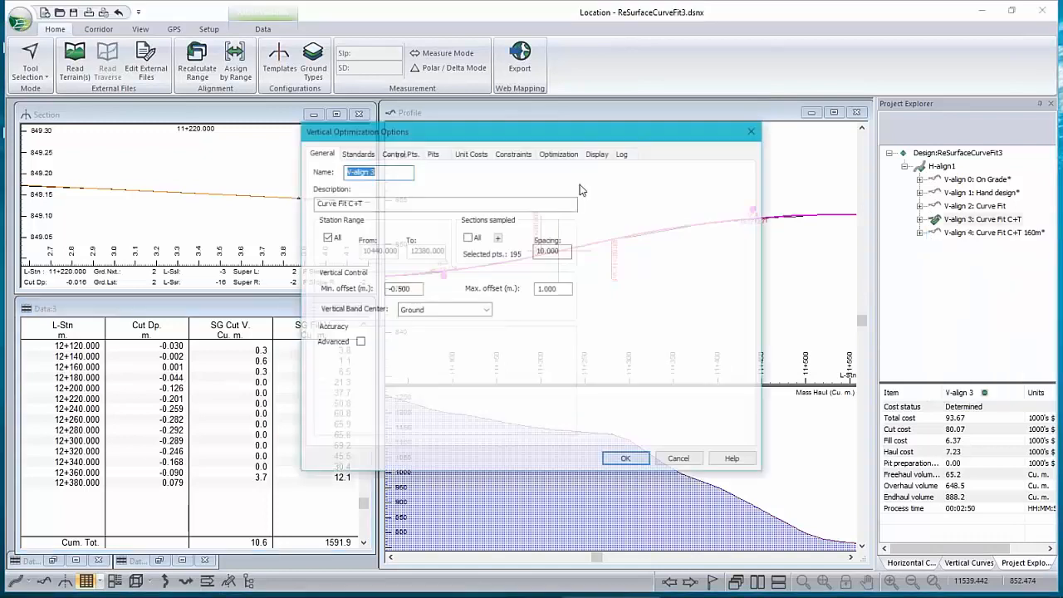
pyautogui.click(364, 156)
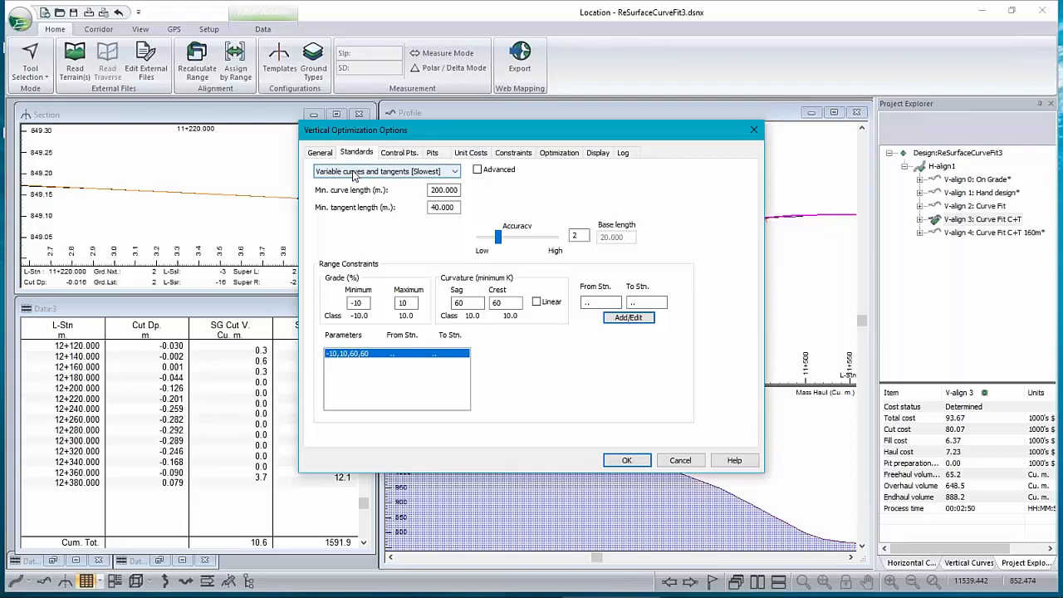
pyautogui.moveTo(432, 189); pyautogui.dragTo(467, 191)
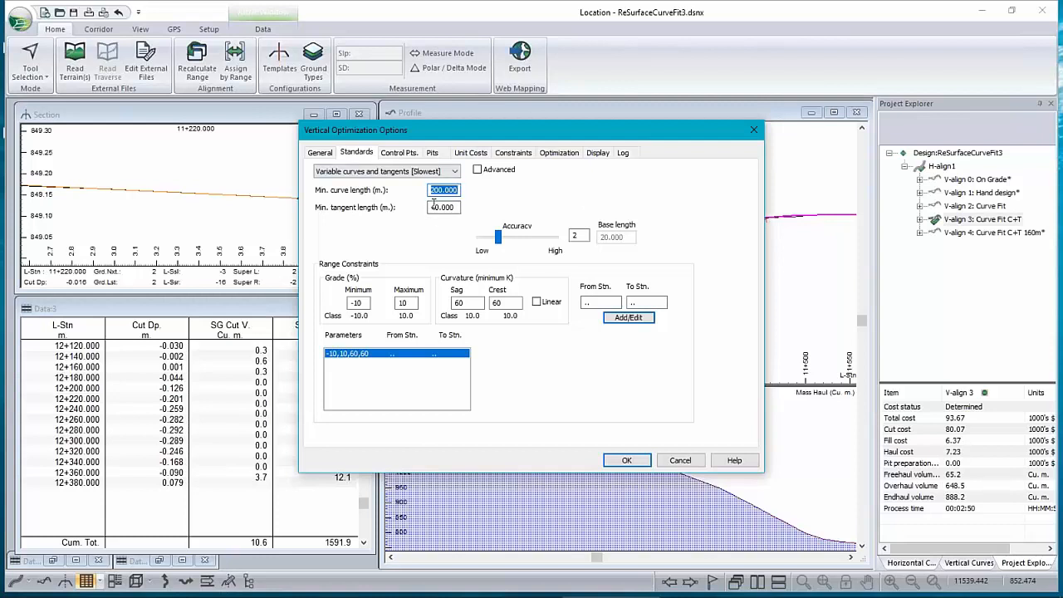
pyautogui.moveTo(433, 205); pyautogui.dragTo(458, 210)
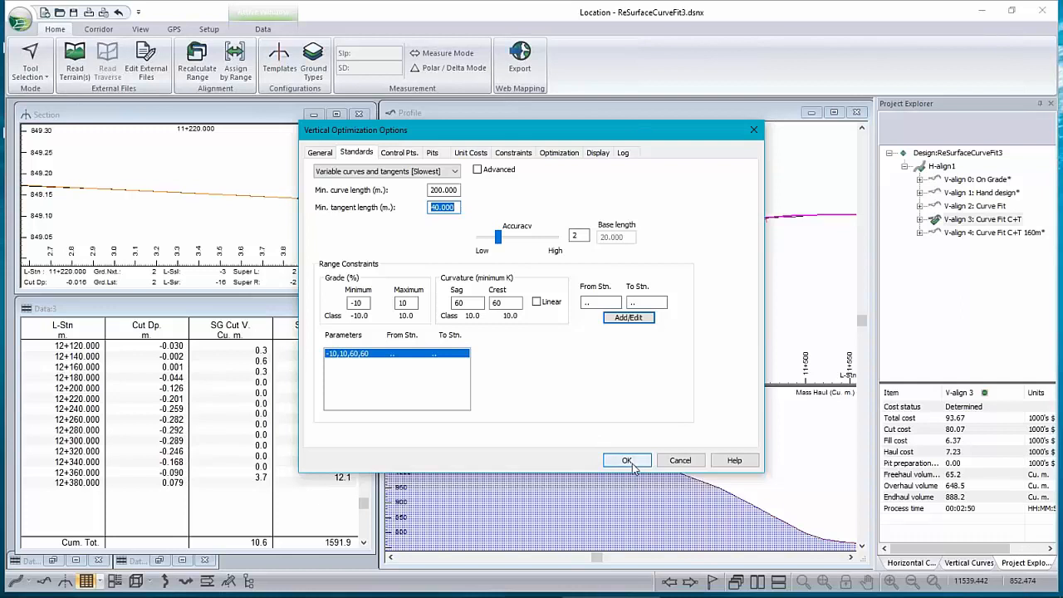
pyautogui.click(681, 461)
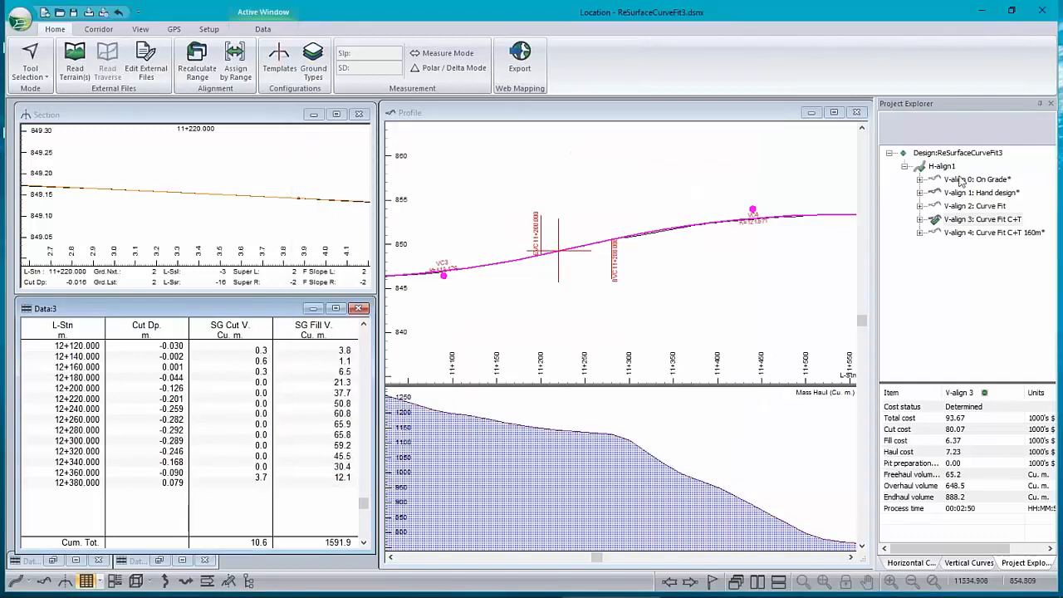
# Step: Deselect the vertical alignment and inspect curves VC6 and VC7 in the profile between stations 11+850 and 12+200
pyautogui.click(984, 156)
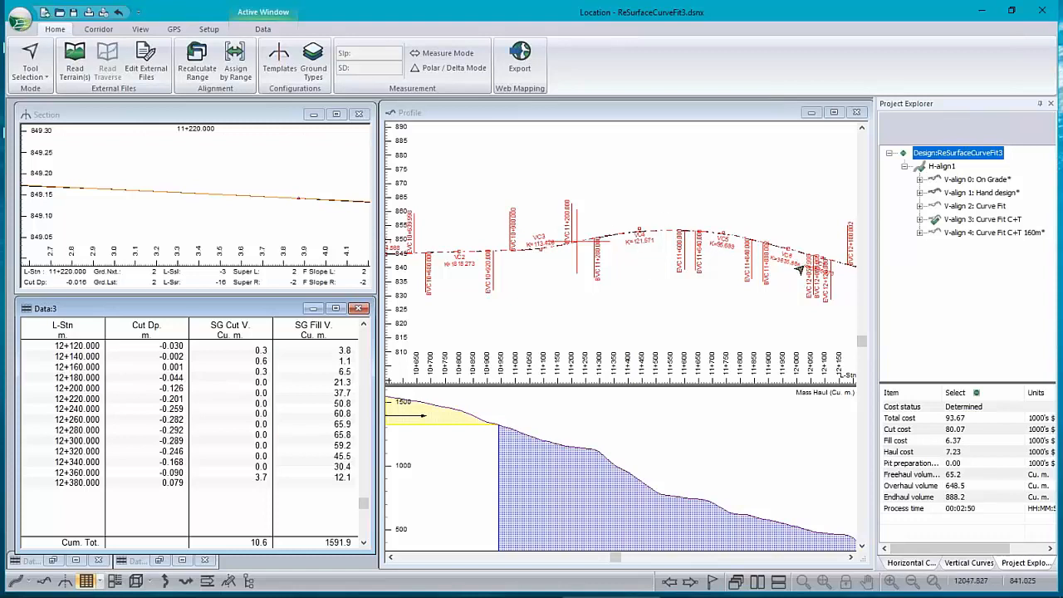
pyautogui.scroll(2, 809, 269)
pyautogui.moveTo(798, 246); pyautogui.dragTo(571, 268, button='middle')
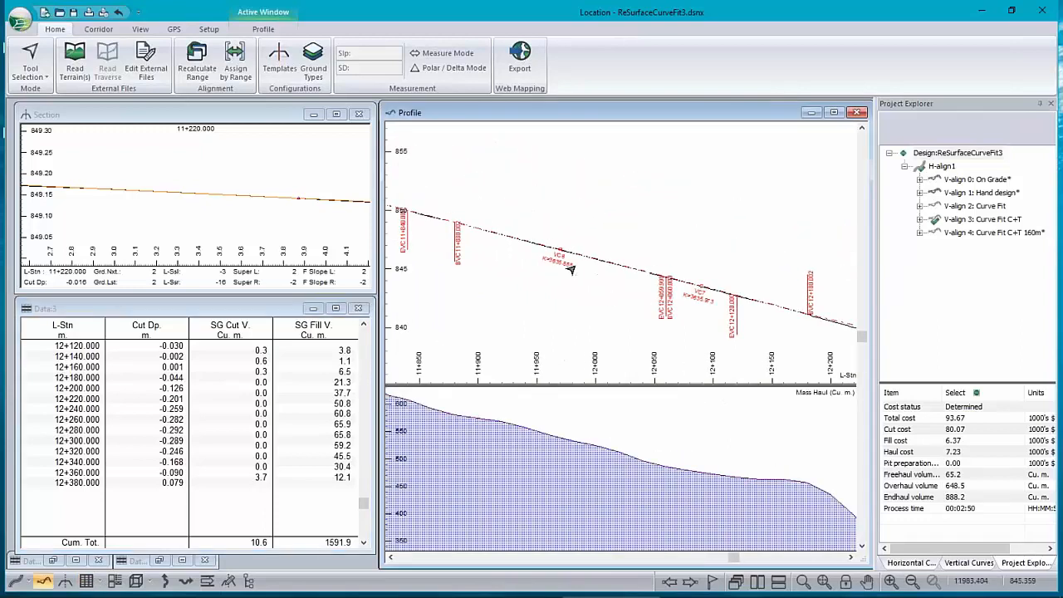
pyautogui.click(890, 581)
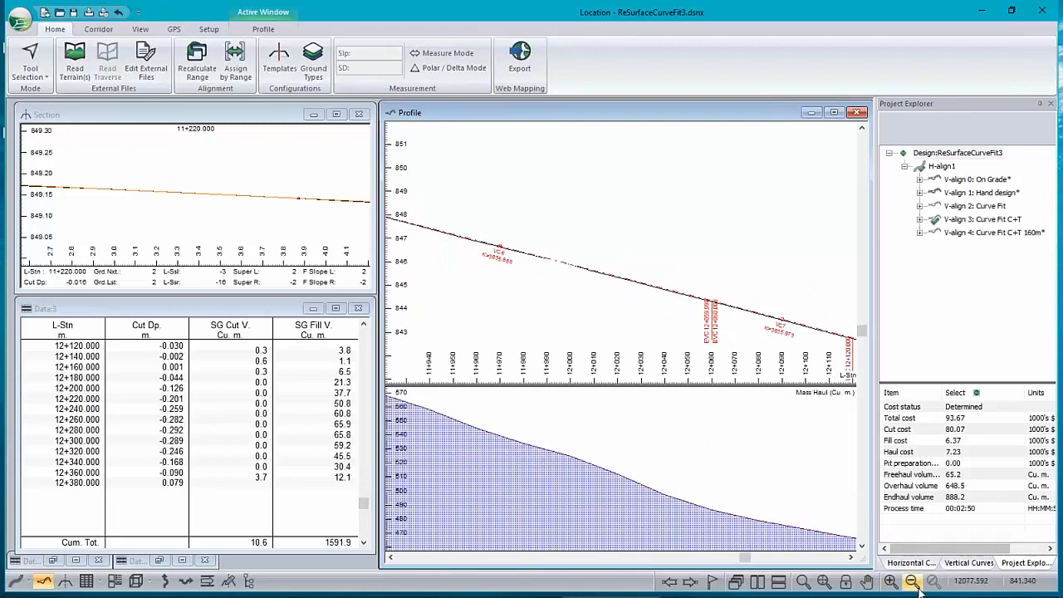
pyautogui.scroll(-2, 609, 276)
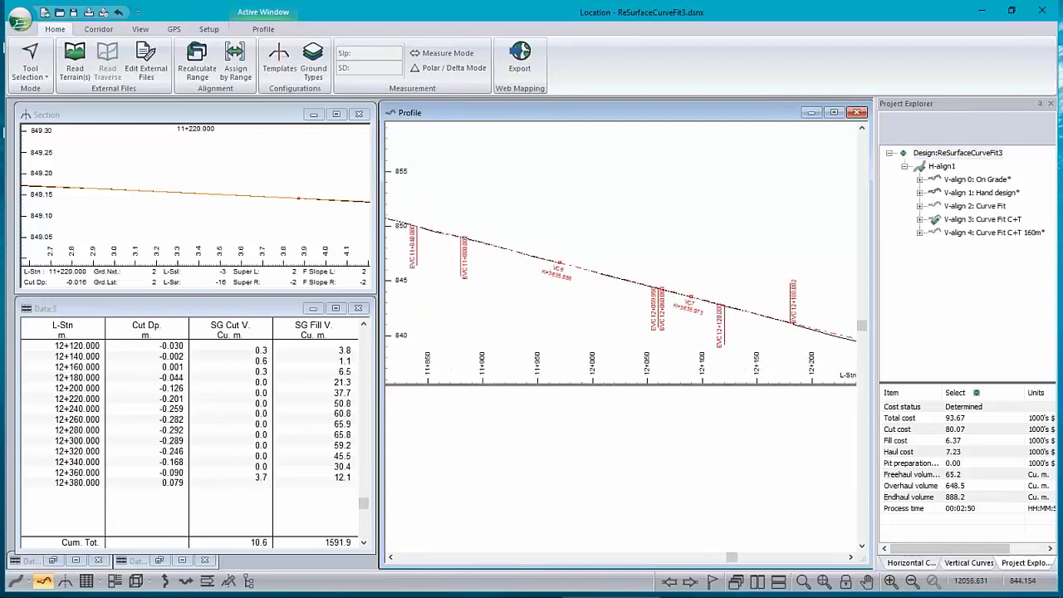
pyautogui.click(891, 581)
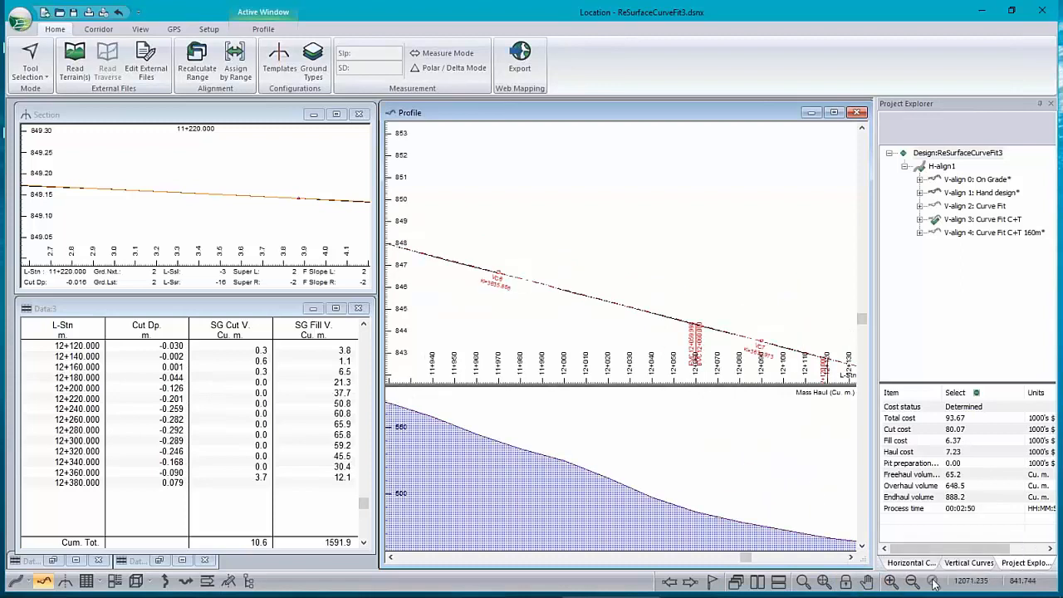
pyautogui.scroll(-2, 537, 277)
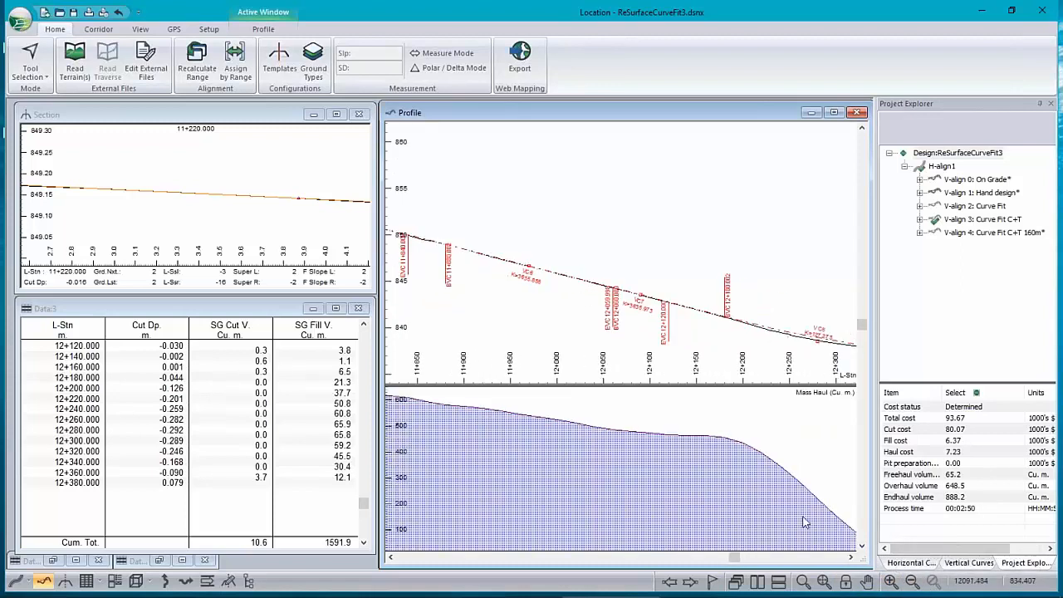
# Step: Turn on the scale lock so the profile labels enlarge with the view, and read the K values of curves VC6, VC7 and VC5
pyautogui.click(846, 583)
pyautogui.scroll(2, 558, 281)
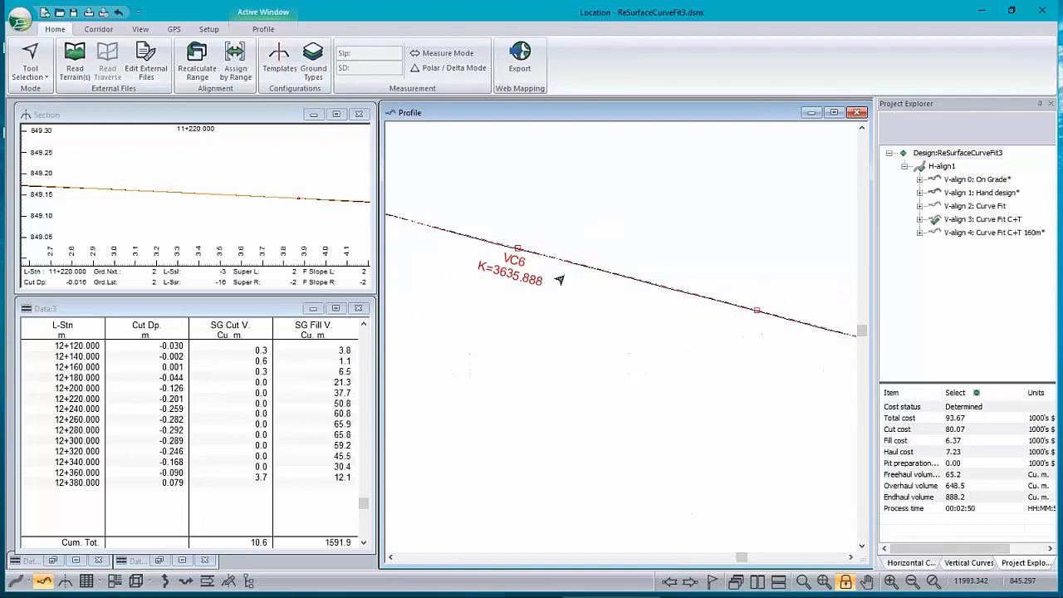
pyautogui.scroll(1, 558, 281)
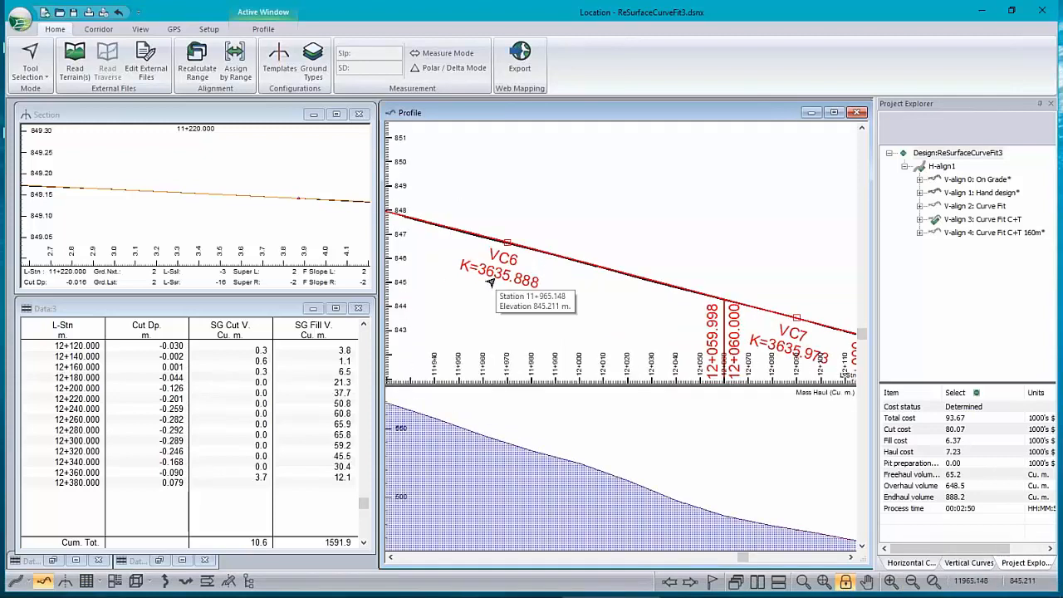
pyautogui.moveTo(803, 342); pyautogui.dragTo(634, 204, button='middle')
pyautogui.scroll(-4, 619, 211)
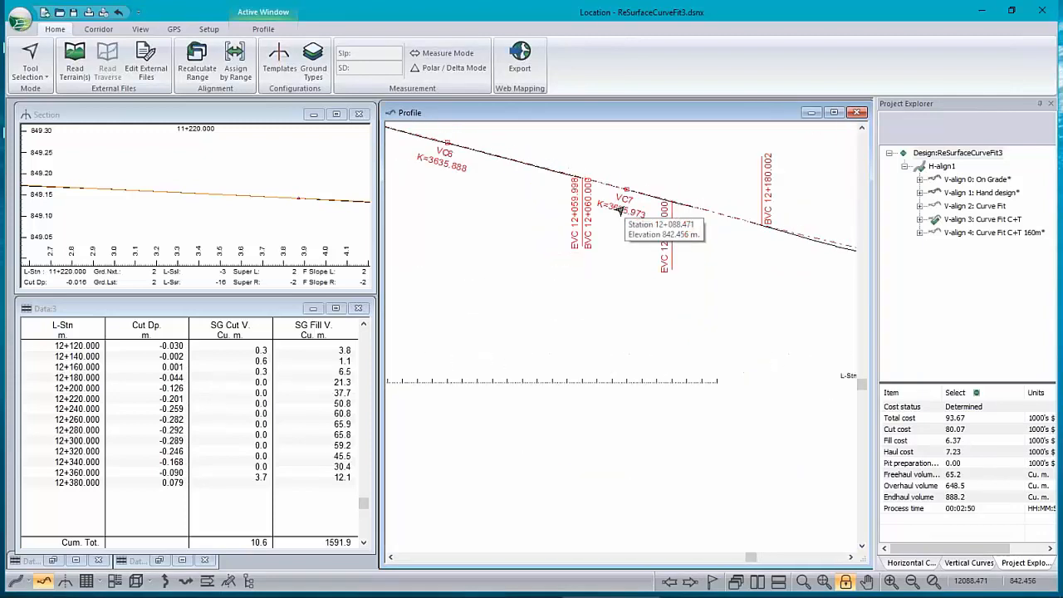
pyautogui.moveTo(575, 220); pyautogui.dragTo(653, 285, button='middle')
pyautogui.scroll(1, 663, 294)
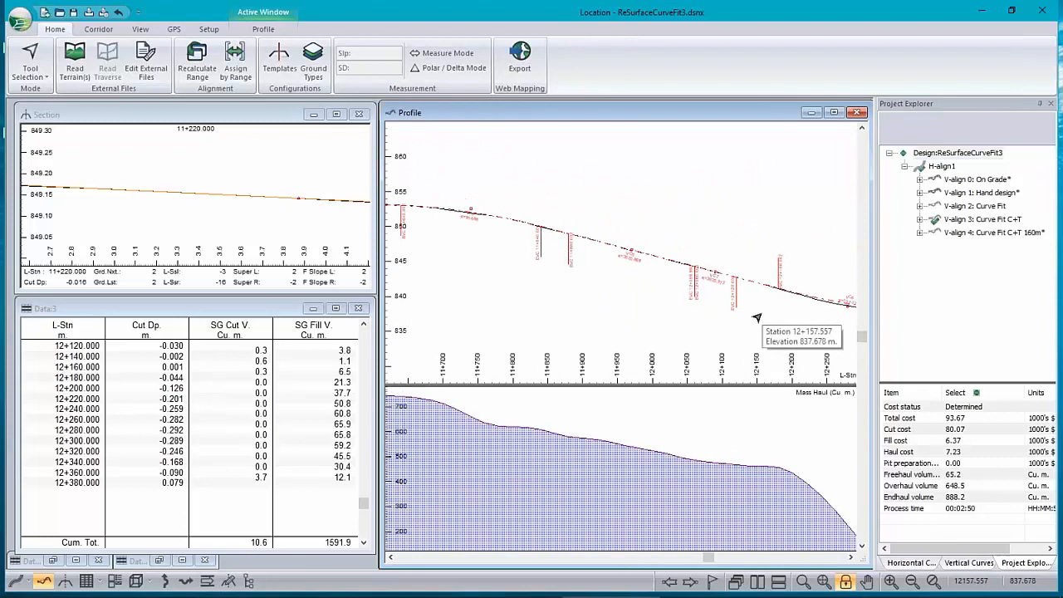
pyautogui.scroll(5, 465, 218)
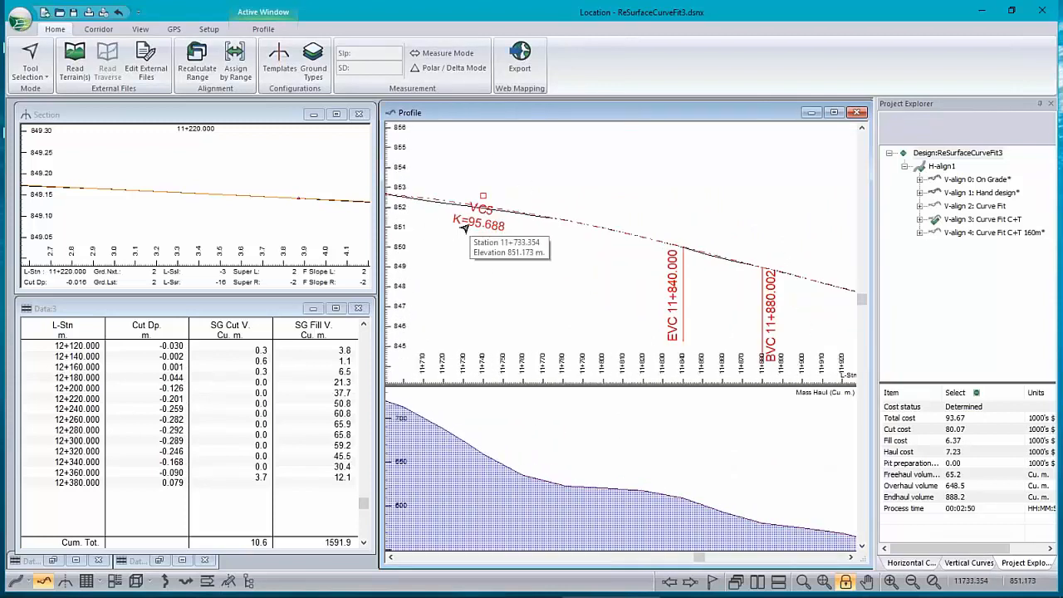
# Step: Read the K values of curves VC5 and VC4, and examine the C+T profile through to its end at station 12+380
pyautogui.scroll(-4, 463, 227)
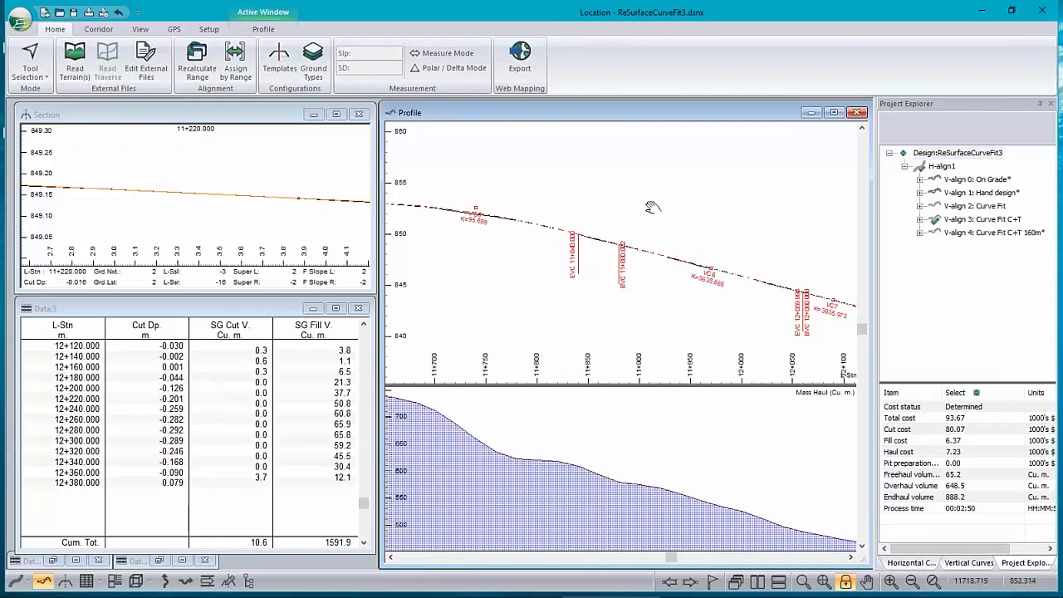
pyautogui.scroll(4, 583, 234)
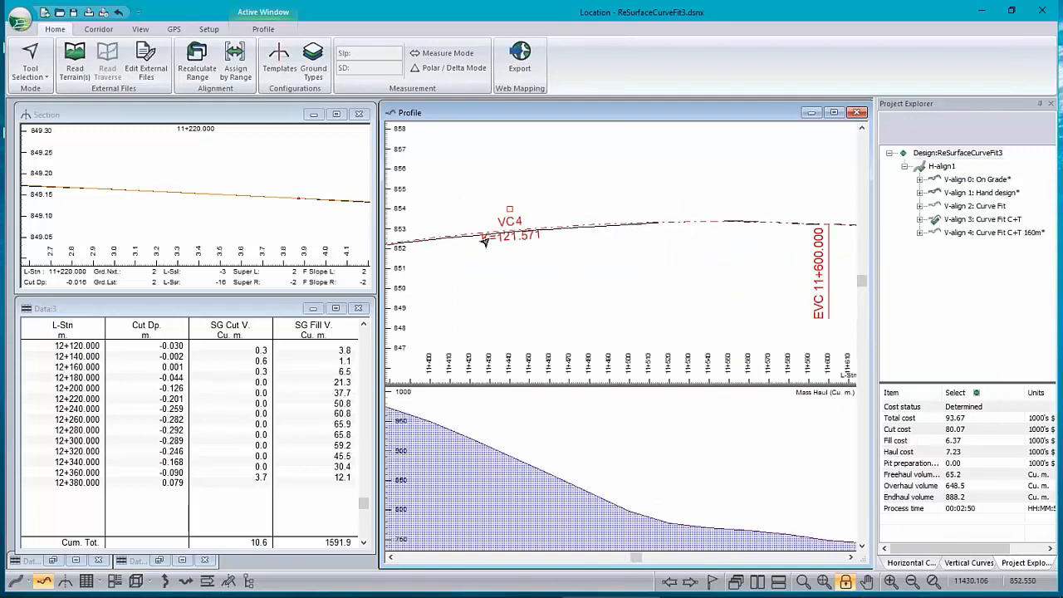
pyautogui.scroll(-4, 668, 208)
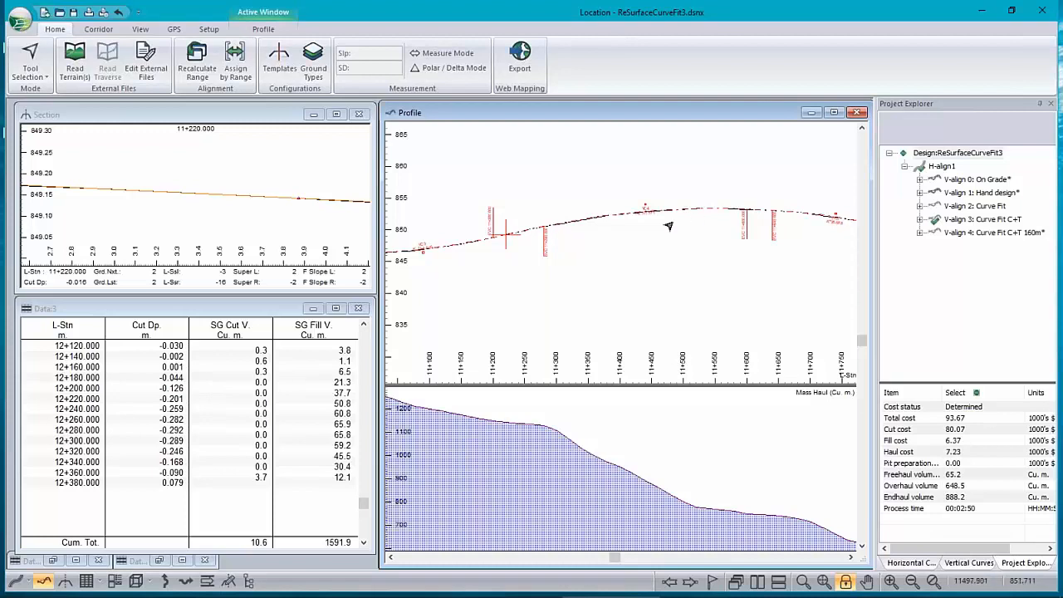
pyautogui.scroll(-1, 745, 263)
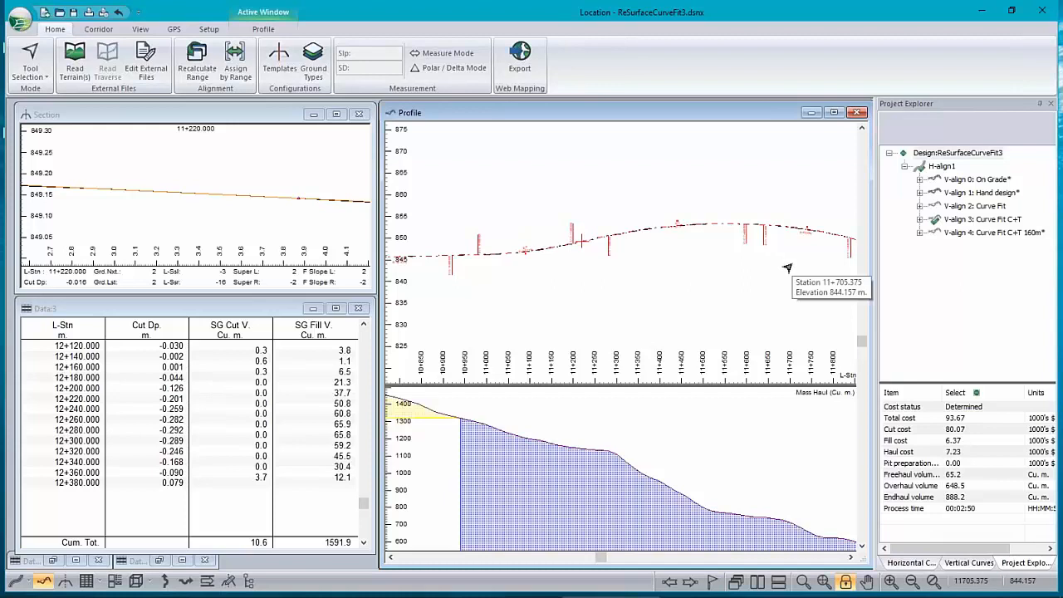
pyautogui.moveTo(806, 266); pyautogui.dragTo(524, 230, button='middle')
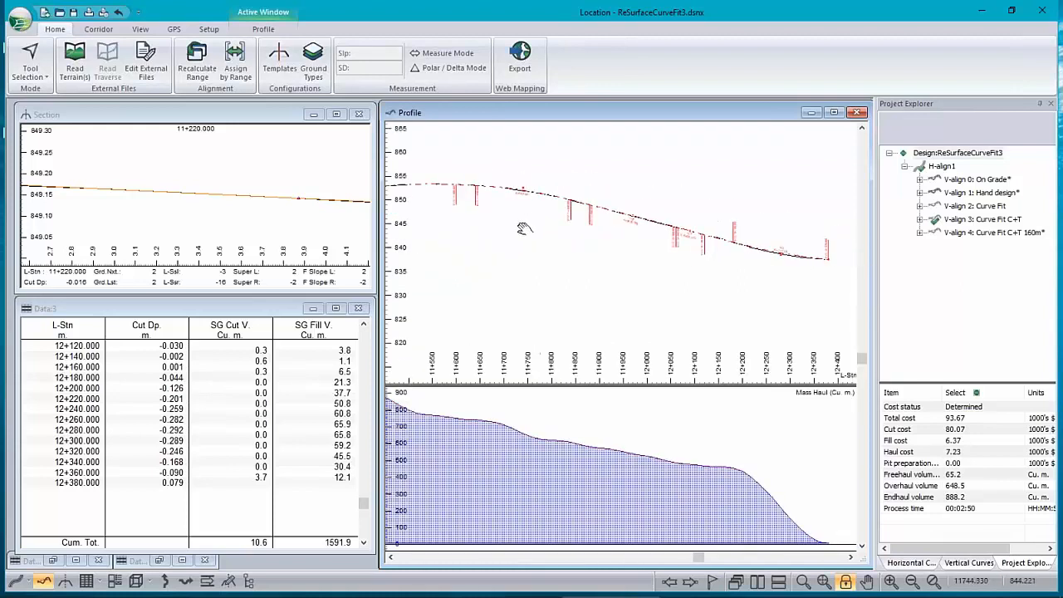
pyautogui.scroll(1, 654, 228)
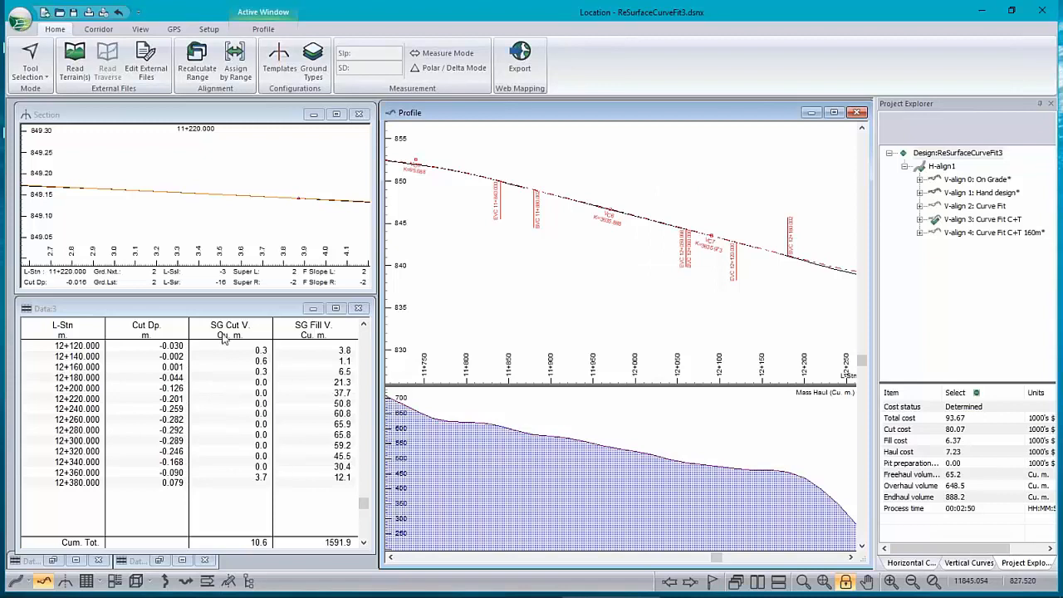
# Step: Check the cut depths and cumulative subgrade cut and fill volumes at the end of the alignment in the data table
pyautogui.click(236, 309)
pyautogui.scroll(-3, 191, 415)
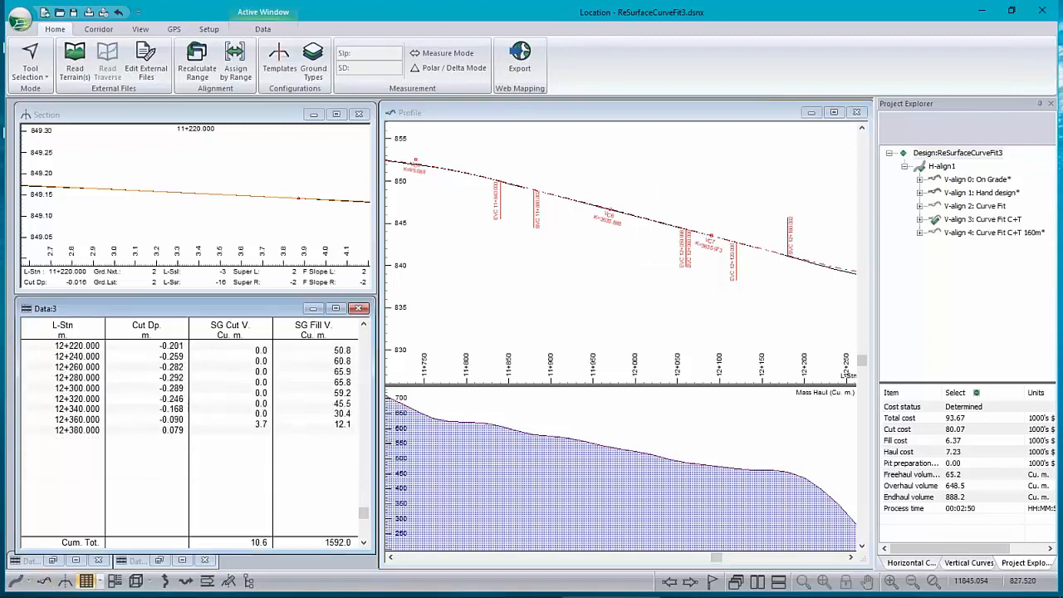
pyautogui.scroll(3, 191, 415)
pyautogui.scroll(1, 191, 416)
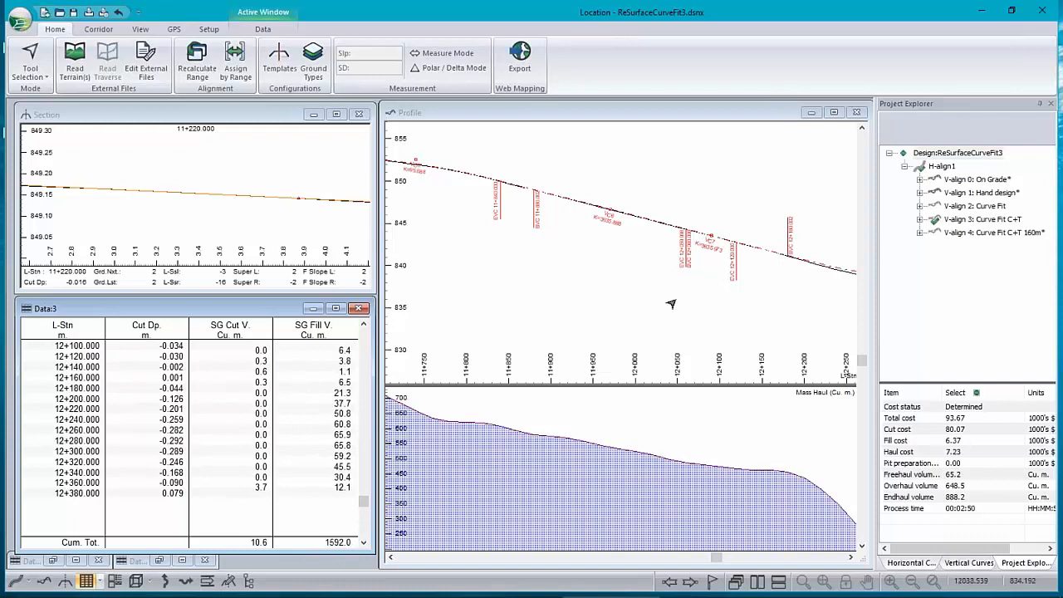
# Step: Delete the flat vertical curves VC6 and VC7 between stations 11+850 and 12+150, and recalculate the full station range with Re-Cost enabled
pyautogui.rightClick(649, 187)
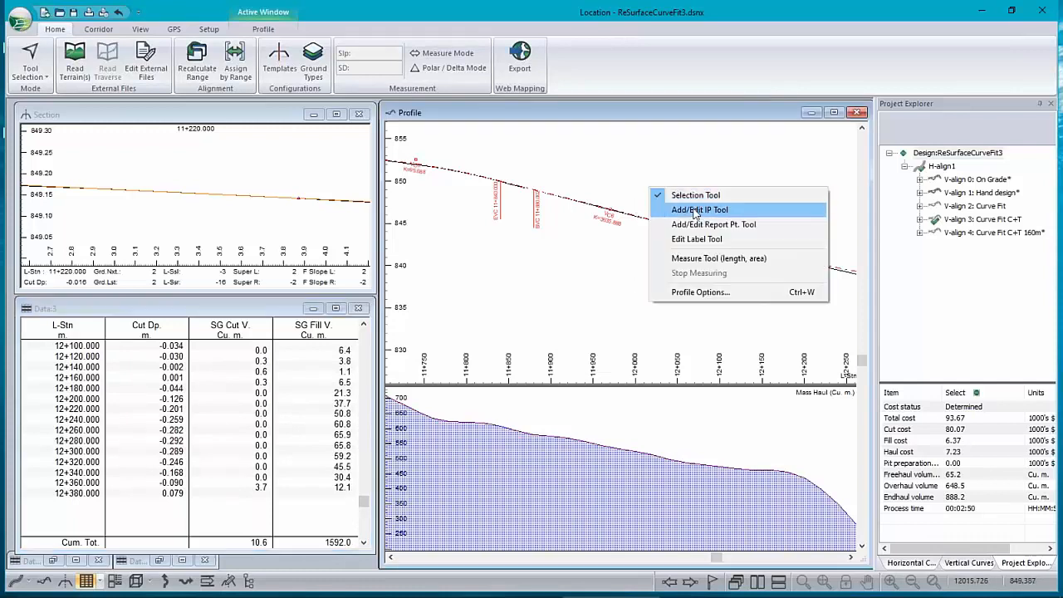
pyautogui.click(694, 210)
pyautogui.press('Delete')
pyautogui.click(517, 330)
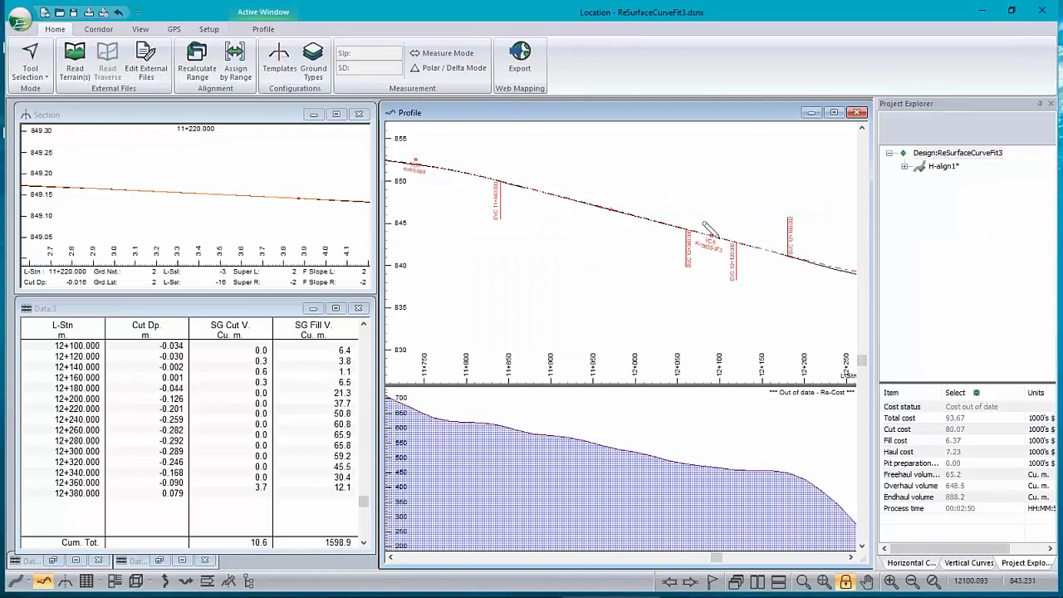
pyautogui.press('Delete')
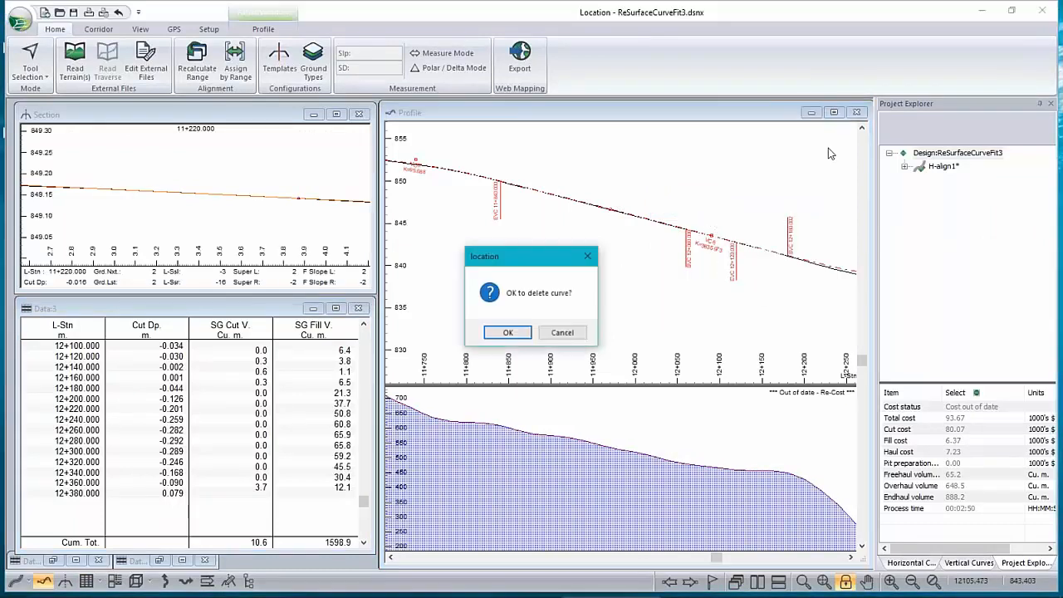
pyautogui.click(517, 333)
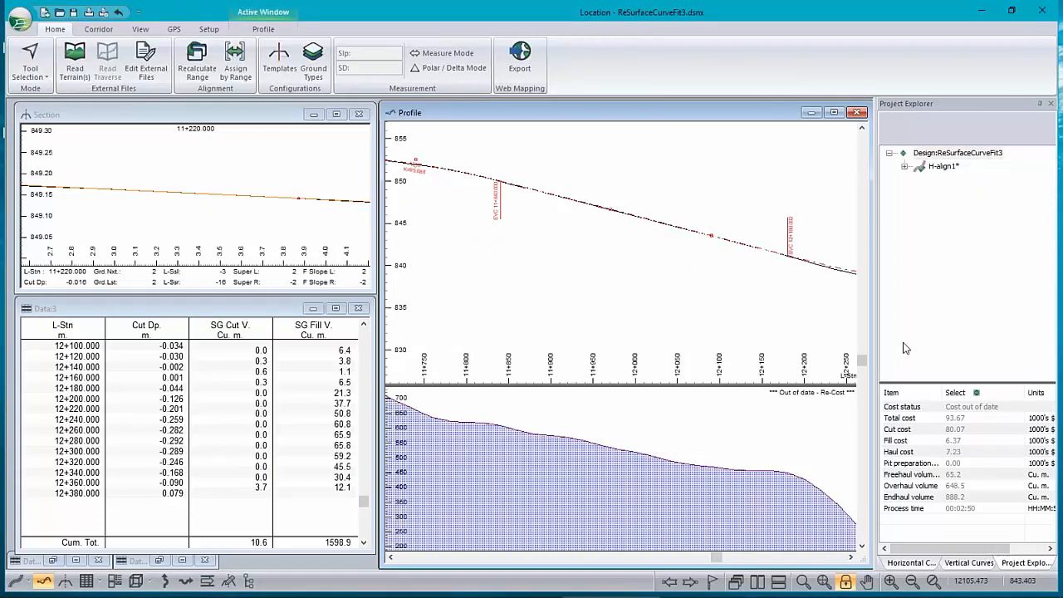
pyautogui.click(197, 62)
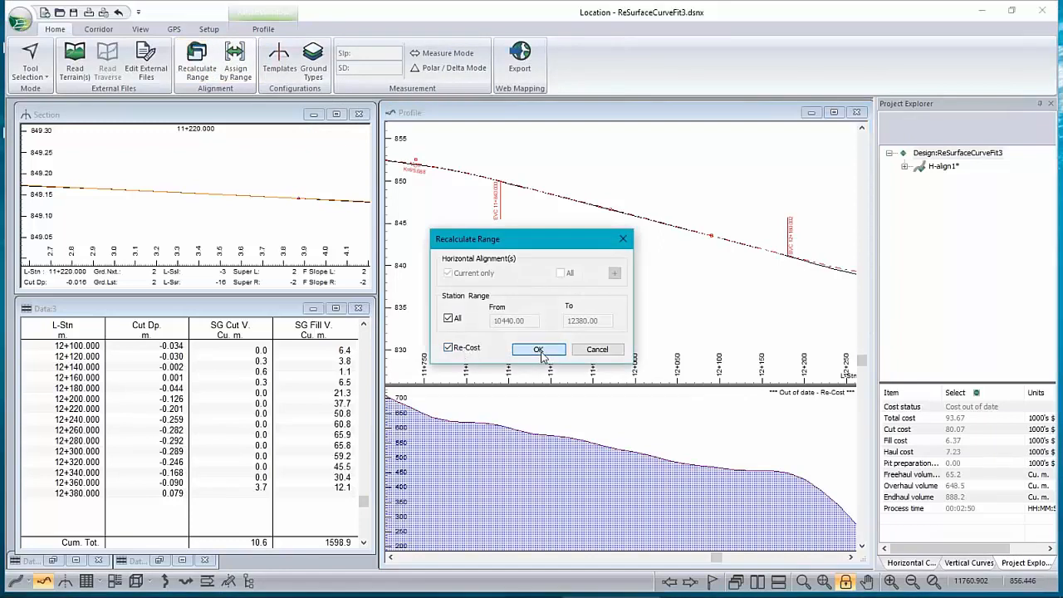
pyautogui.click(538, 350)
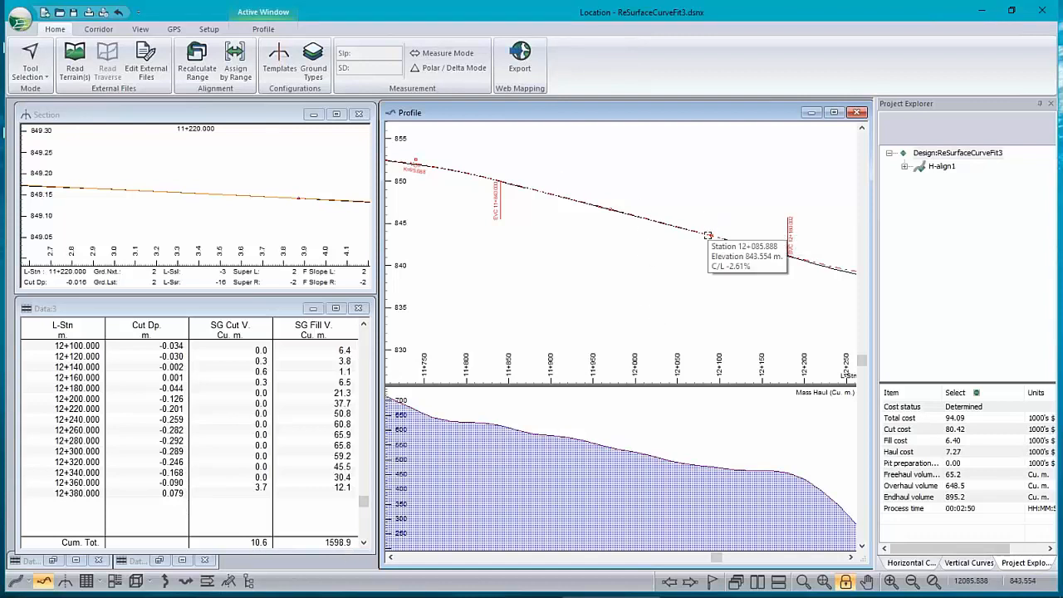
# Step: Go through the vertical IPs up to stations 11+970 and 12+090 and check the change in grade at the IPs without curves
pyautogui.click(967, 563)
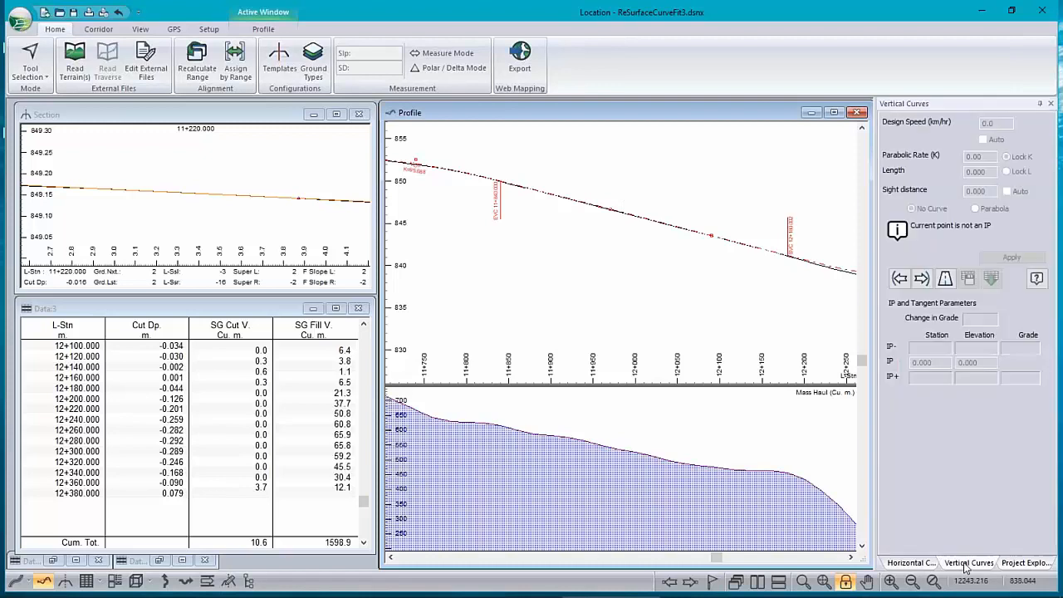
pyautogui.click(899, 278)
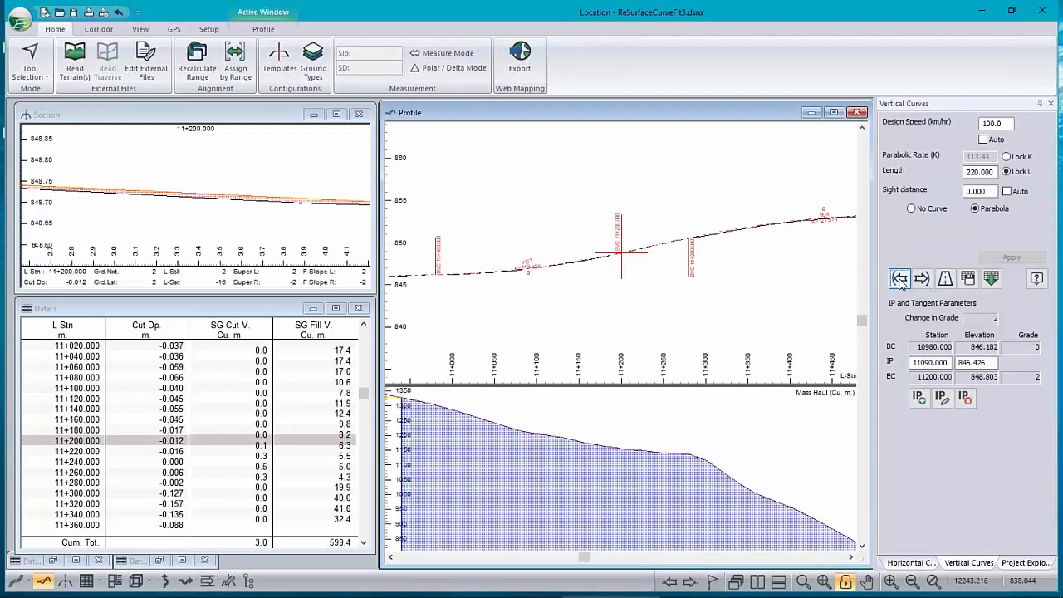
pyautogui.click(922, 279)
pyautogui.click(922, 279)
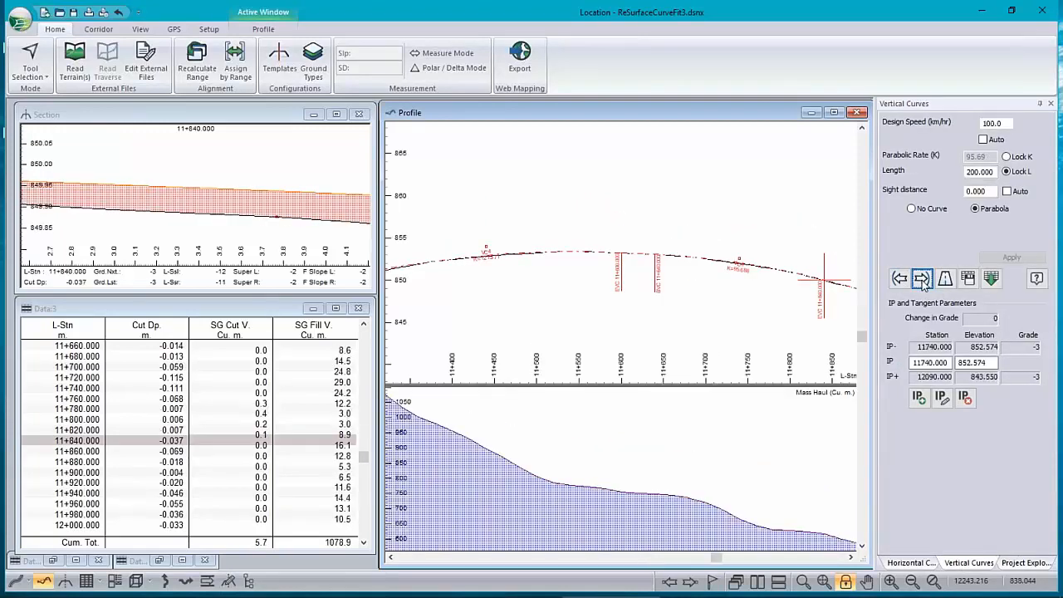
pyautogui.click(922, 279)
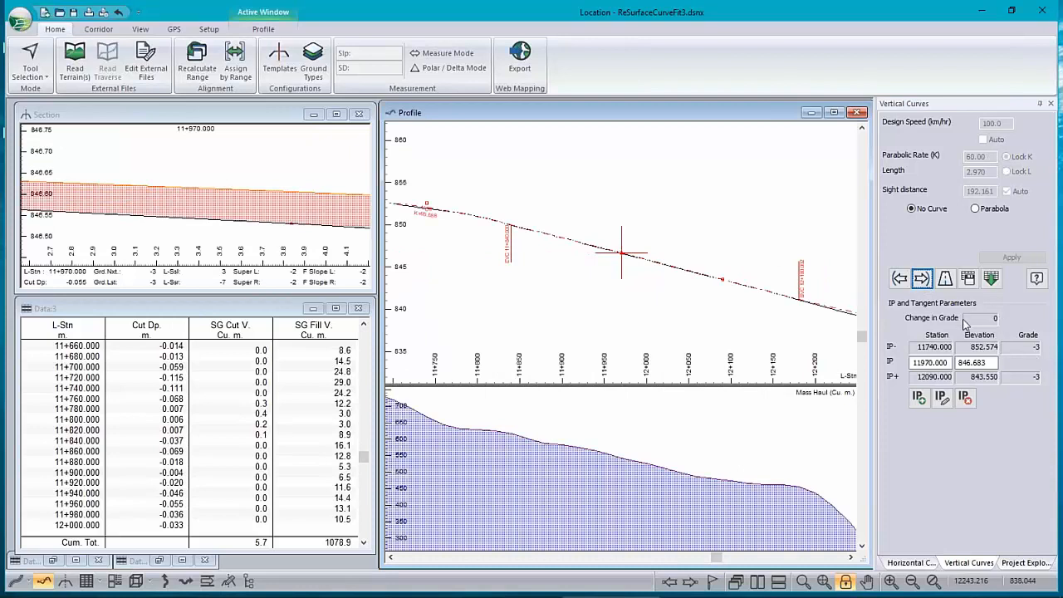
pyautogui.click(921, 279)
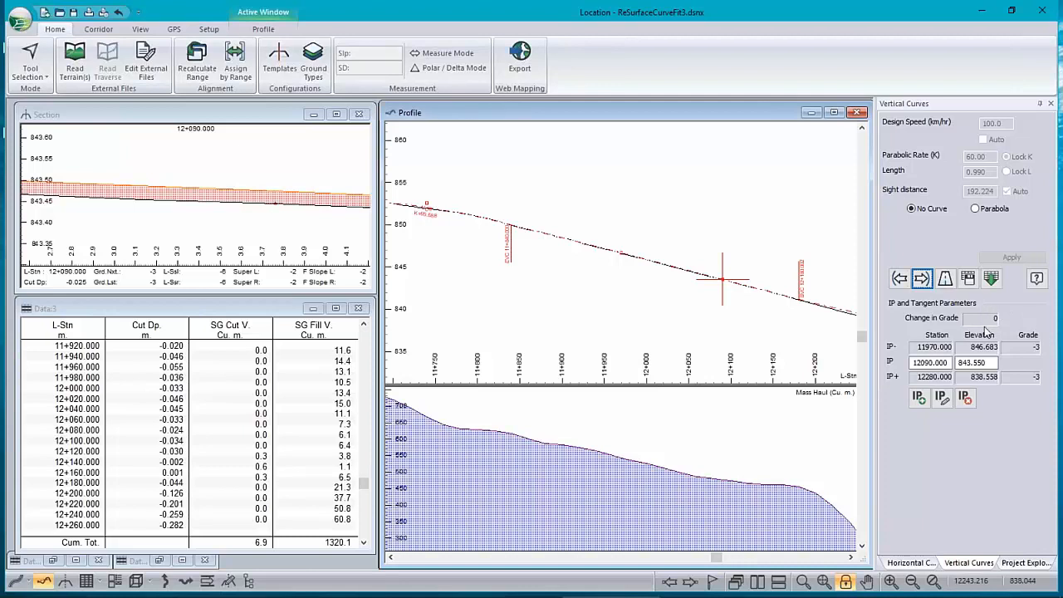
# Step: Review the overall profile and check the recalculated cumulative cut and fill volumes through station 12+380
pyautogui.scroll(-3, 676, 239)
pyautogui.scroll(-1, 682, 253)
pyautogui.moveTo(542, 258); pyautogui.dragTo(588, 258, button='middle')
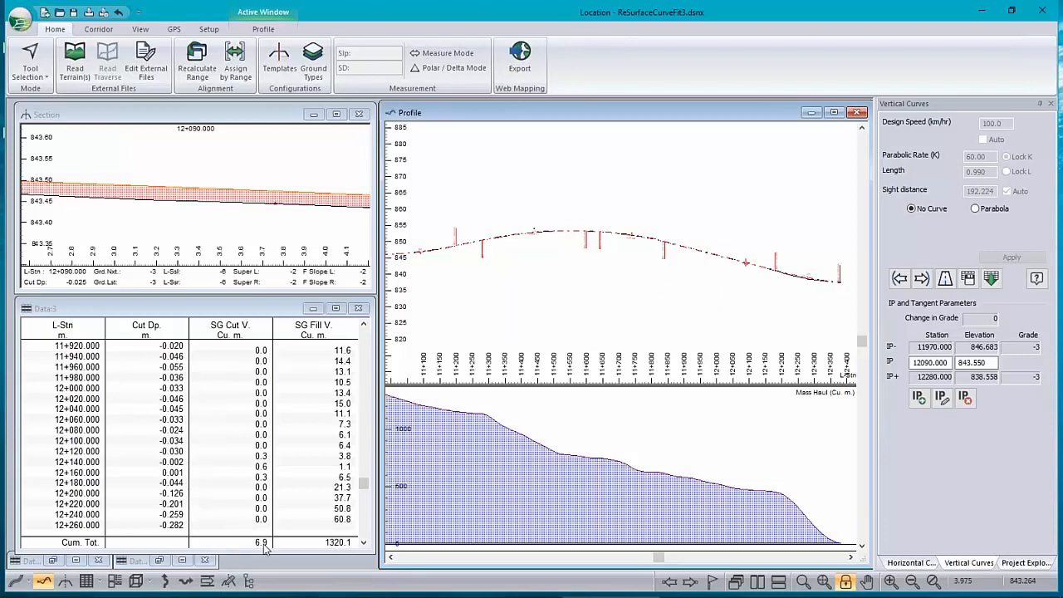
pyautogui.scroll(-1, 263, 497)
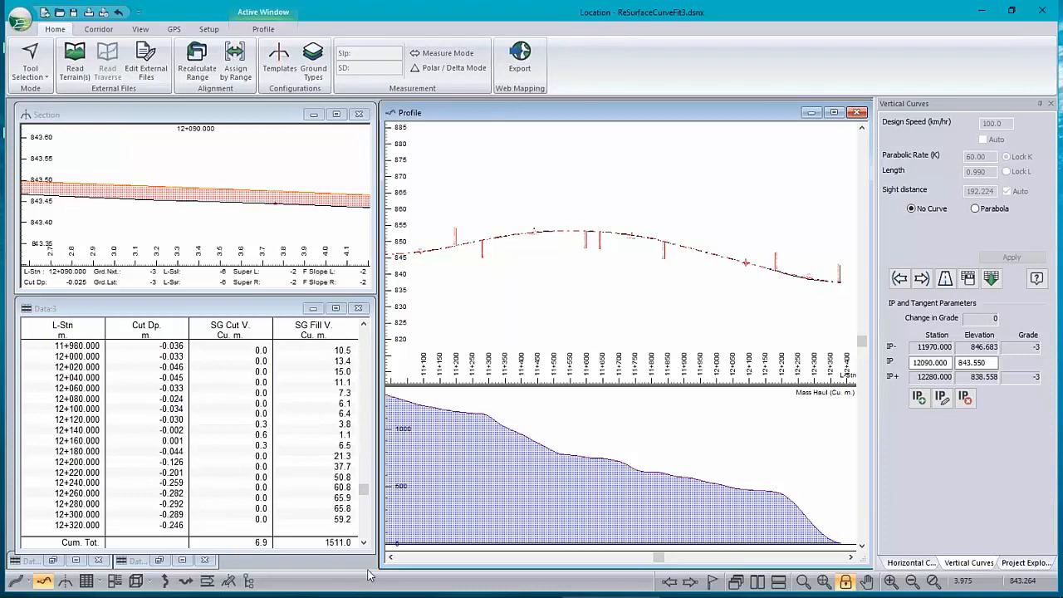
pyautogui.scroll(-3, 347, 544)
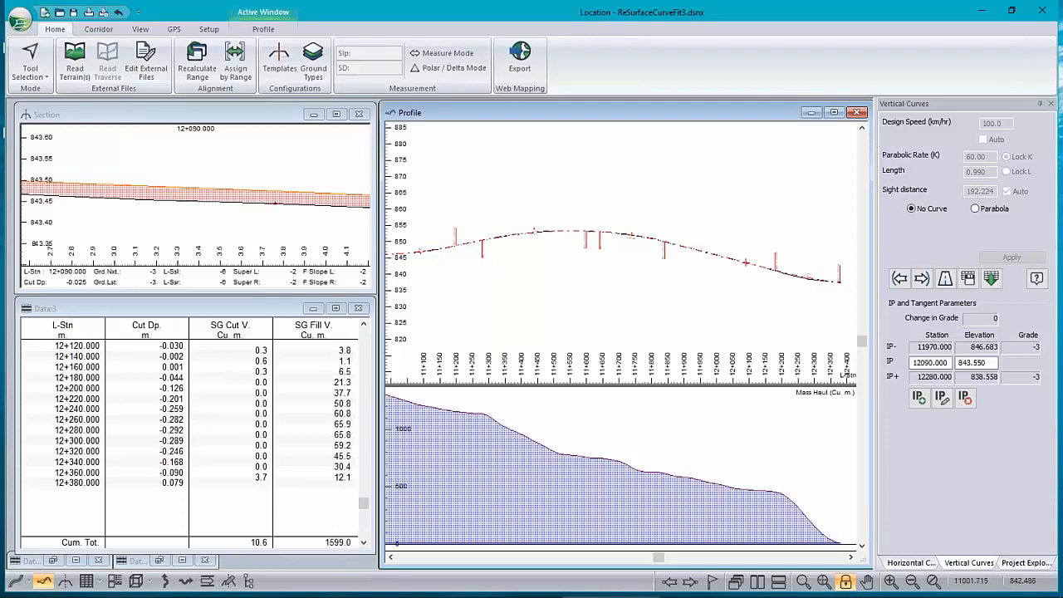
# Step: Show the vertical optimization standards of V-align 4: Curve Fit C+T 160m in the project's alignment list
pyautogui.click(1034, 563)
pyautogui.click(904, 166)
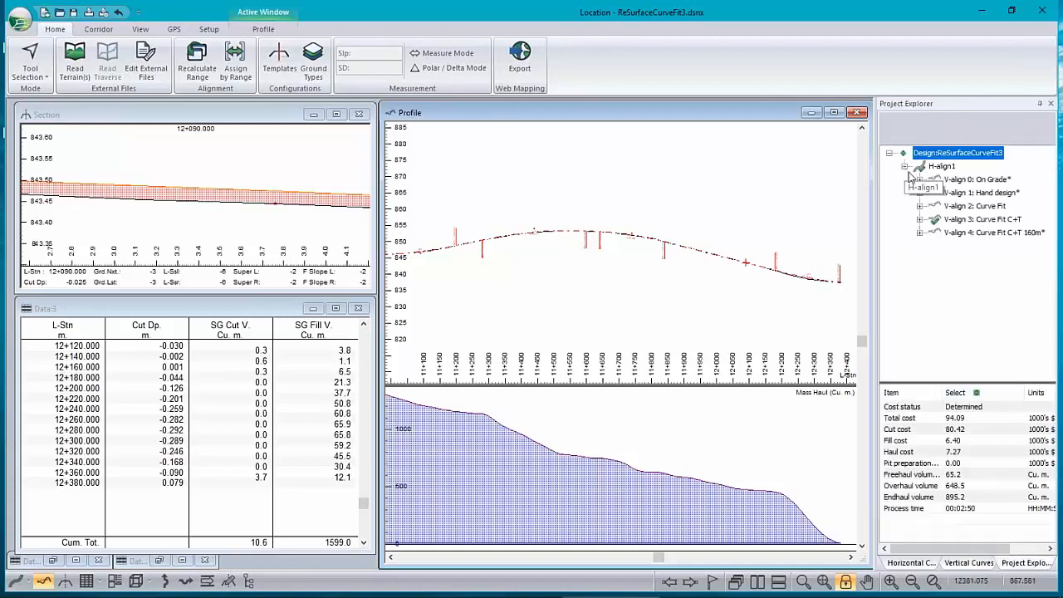
pyautogui.rightClick(927, 220)
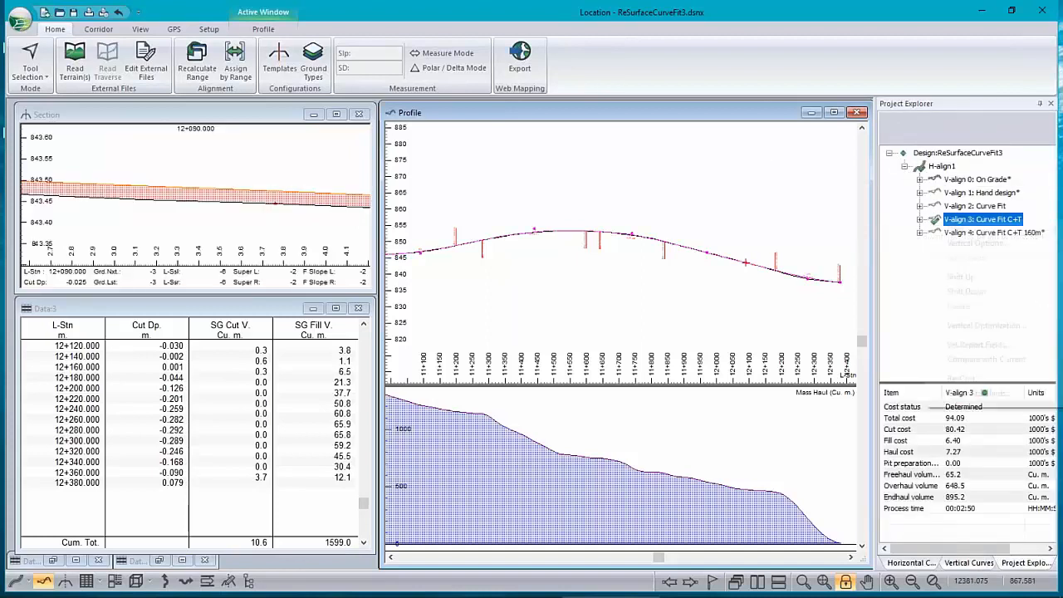
pyautogui.moveTo(962, 236)
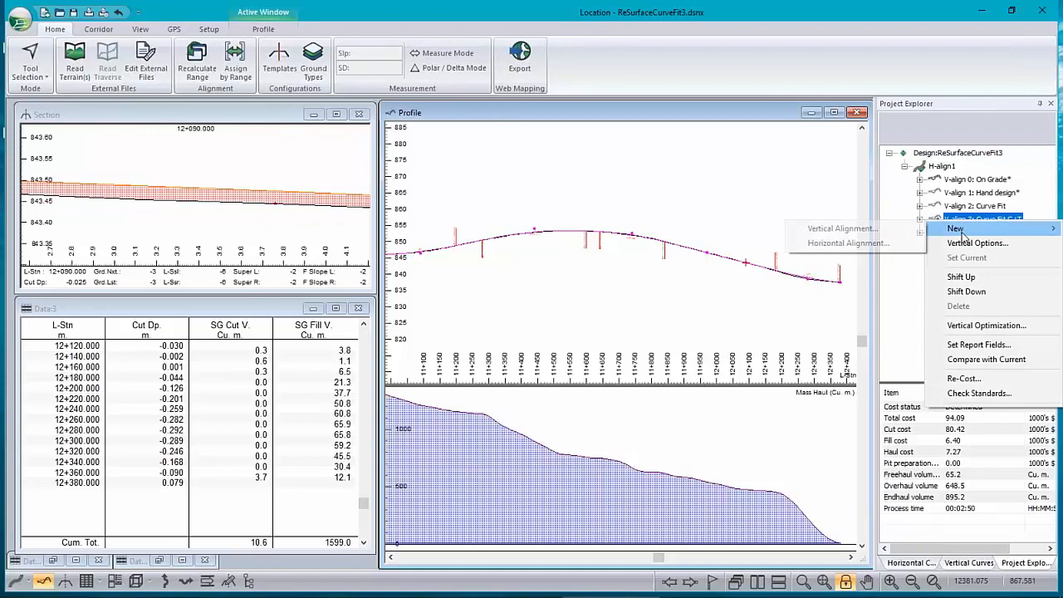
pyautogui.click(809, 230)
pyautogui.rightClick(969, 235)
pyautogui.click(974, 257)
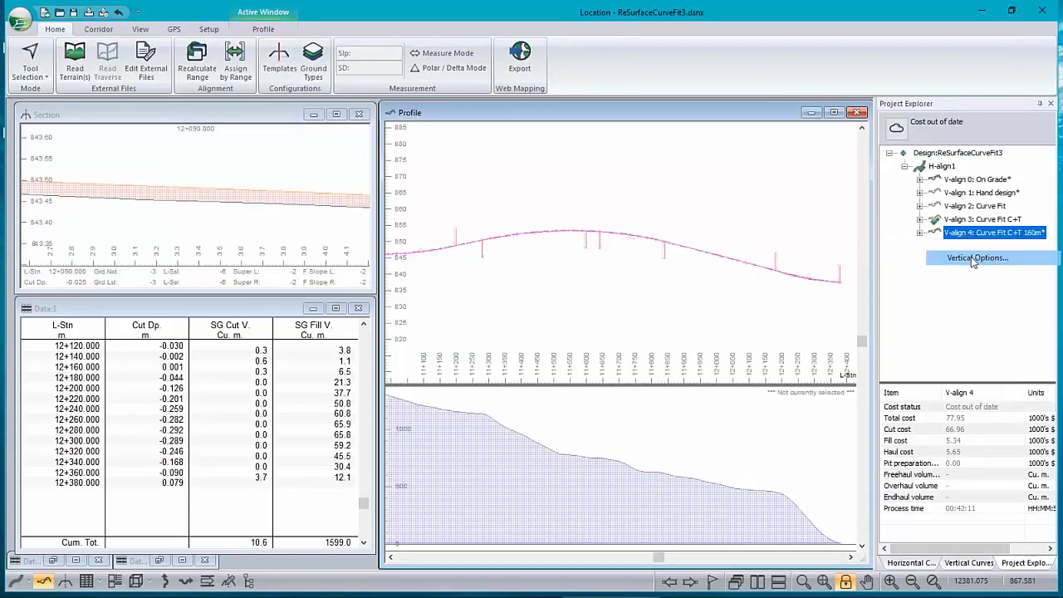
pyautogui.click(357, 153)
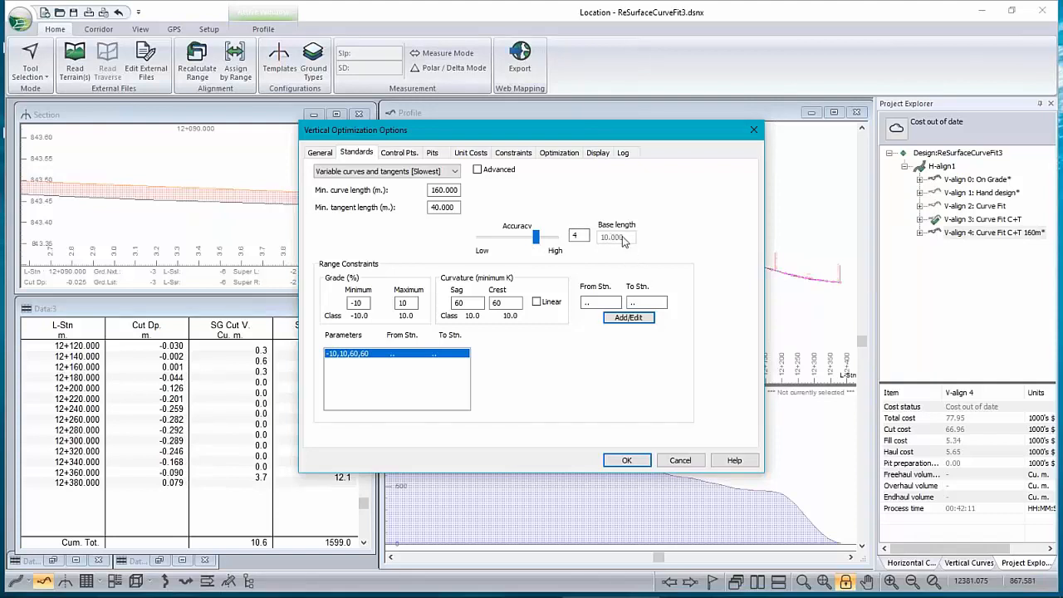
# Step: Try optimization accuracy 1 to compare its base length, return the accuracy to 4, and close the options without saving
pyautogui.moveTo(611, 141); pyautogui.dragTo(569, 311)
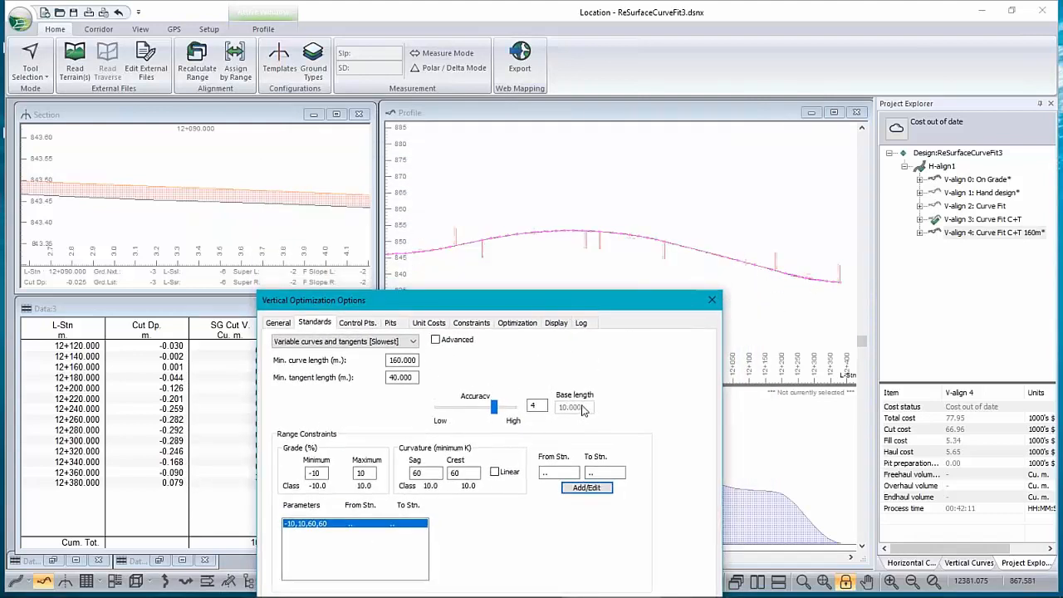
pyautogui.doubleClick(402, 359)
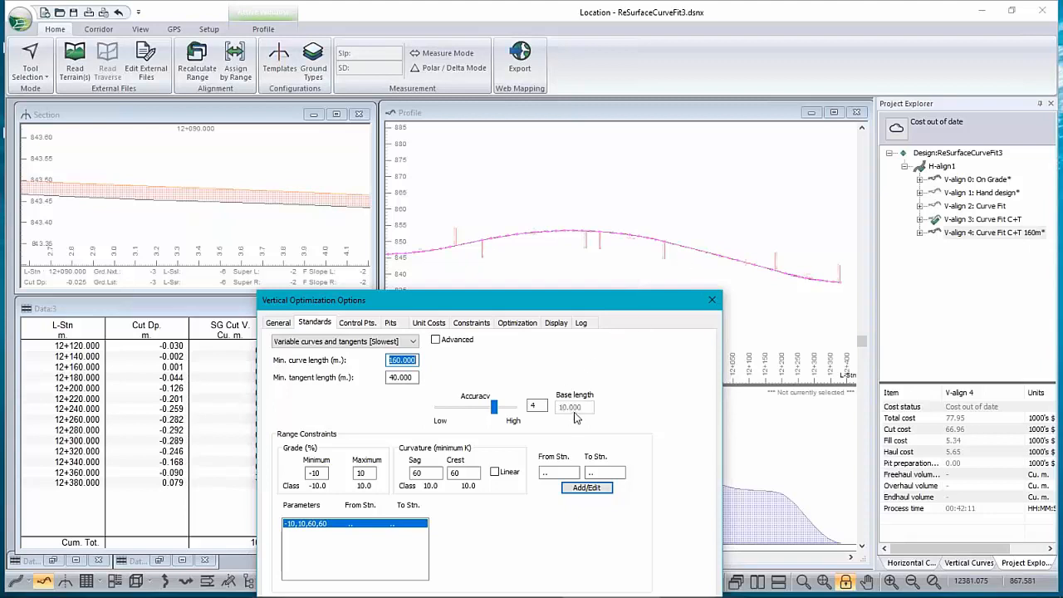
pyautogui.moveTo(494, 406); pyautogui.dragTo(438, 407)
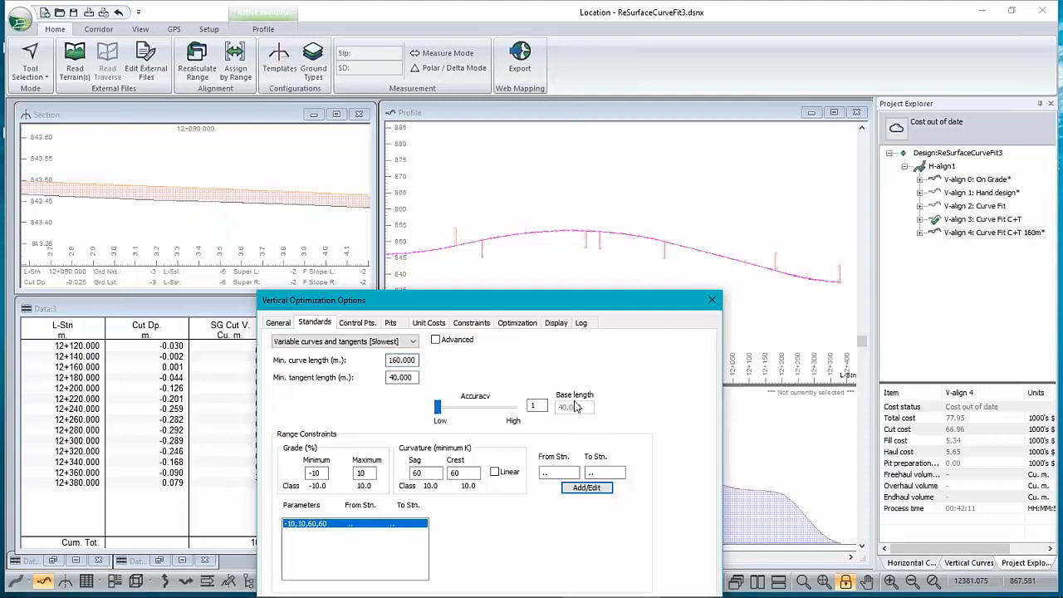
pyautogui.moveTo(438, 407); pyautogui.dragTo(501, 416)
pyautogui.moveTo(527, 299); pyautogui.dragTo(506, 163)
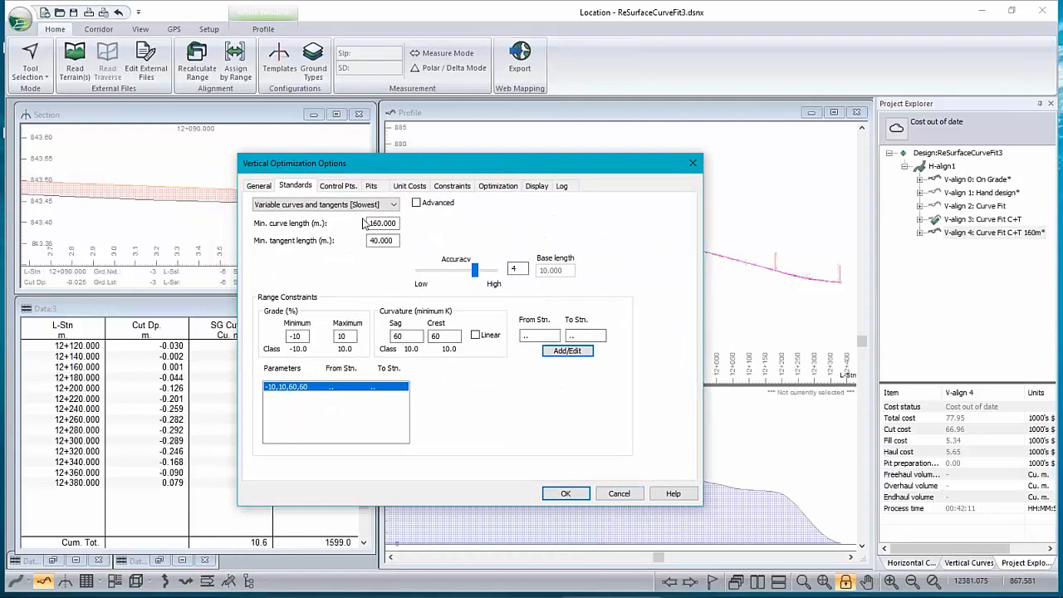
pyautogui.click(619, 493)
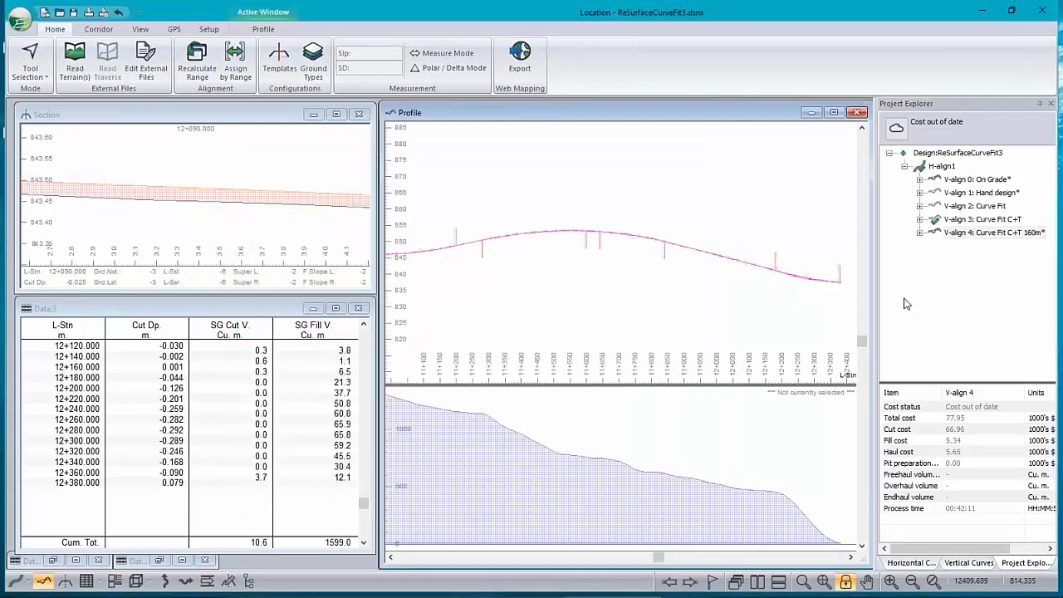
# Step: Set V-align 4: Curve Fit C+T 160m as current and inspect the K value of curve VC7 near station 12+090
pyautogui.rightClick(927, 233)
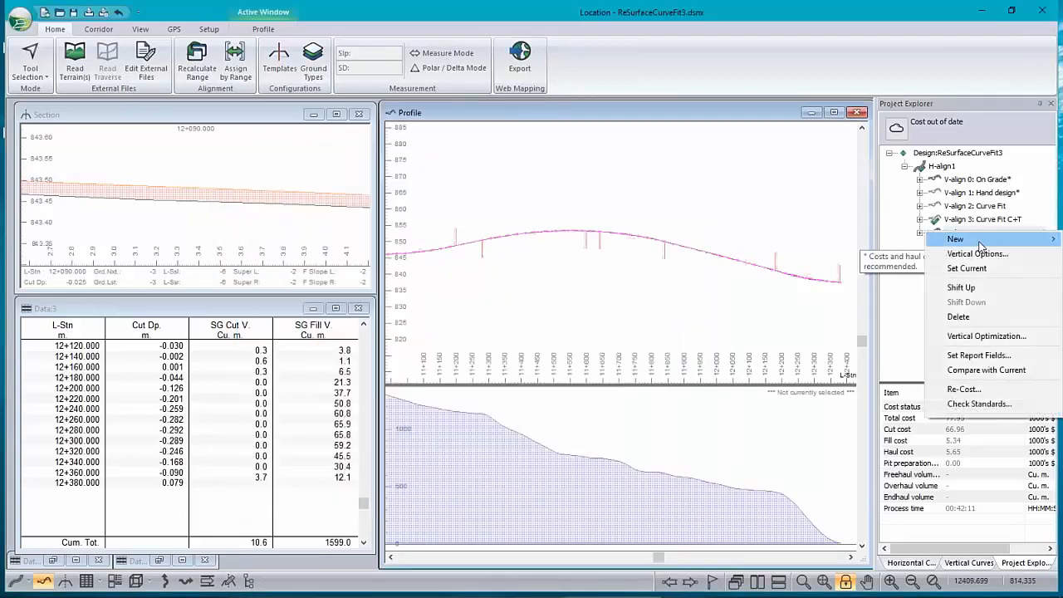
pyautogui.click(966, 269)
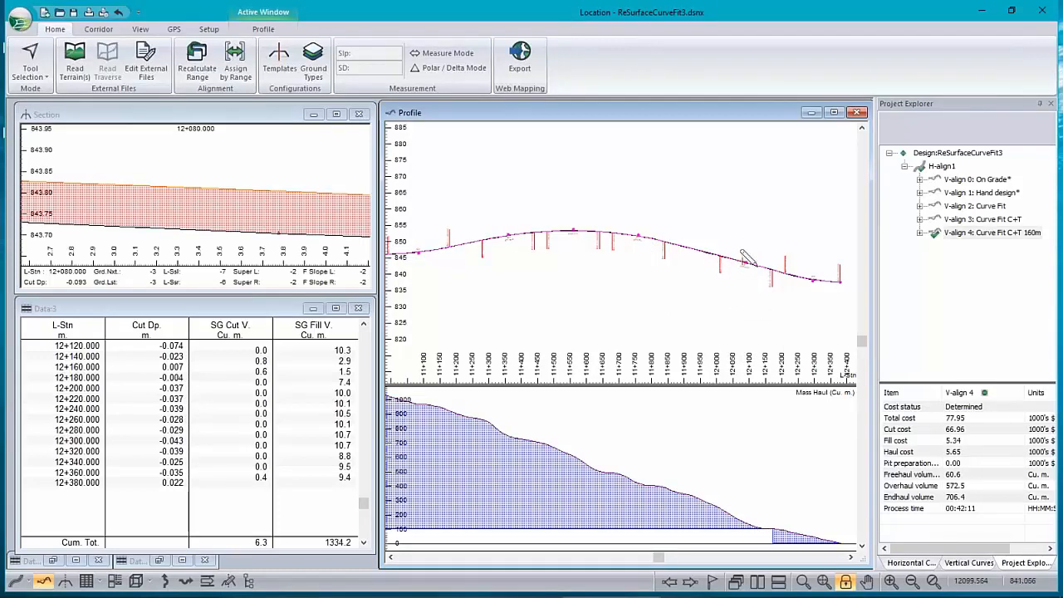
pyautogui.scroll(2, 735, 253)
pyautogui.scroll(3, 737, 256)
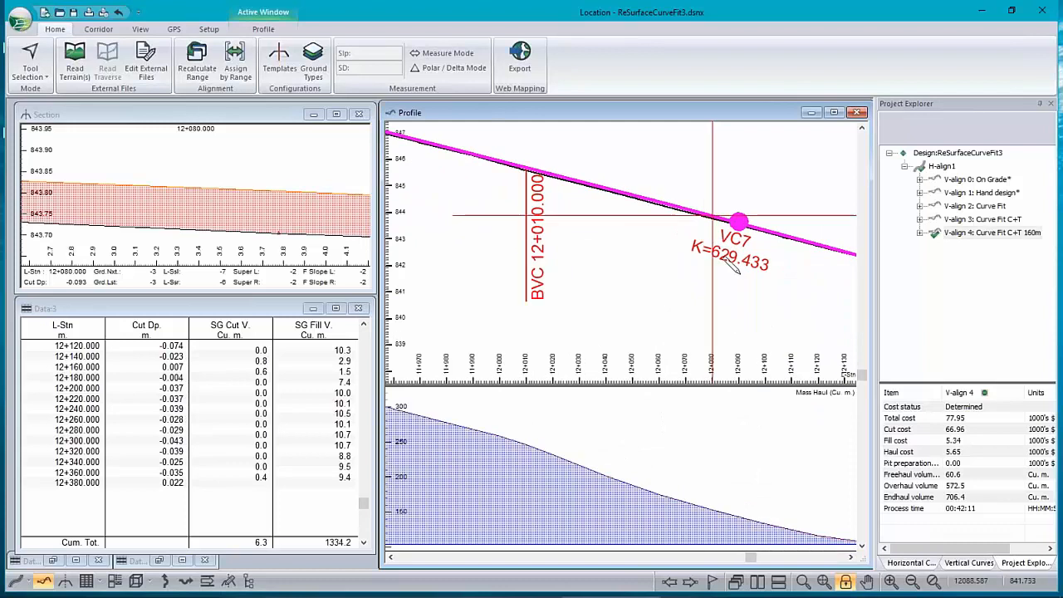
# Step: Review the profile at station 12+380 and compare the cost summaries of V-align 4, V-align 3 and V-align 2
pyautogui.scroll(-6, 531, 249)
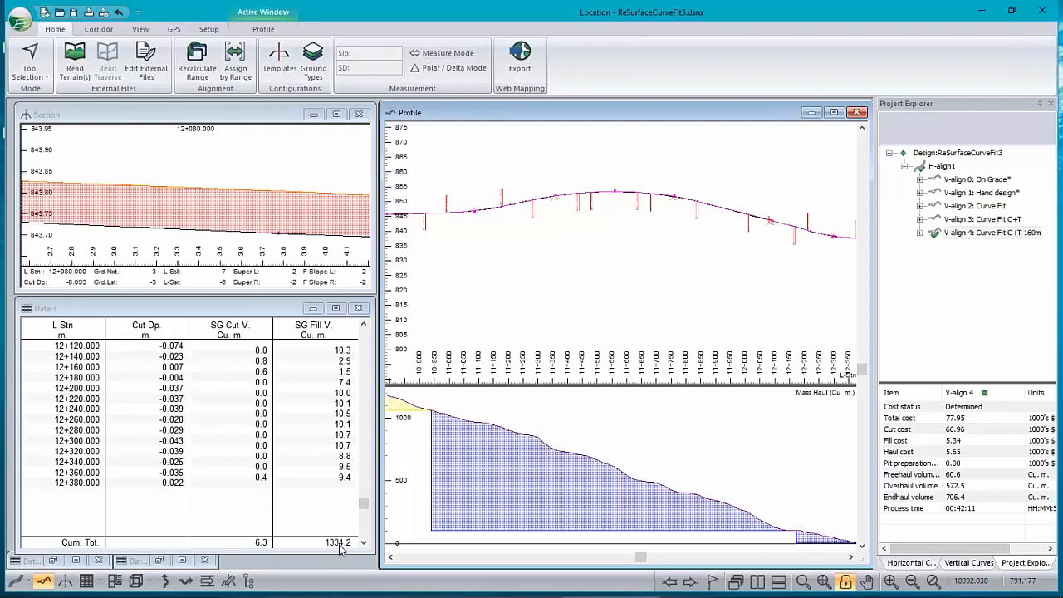
pyautogui.click(328, 483)
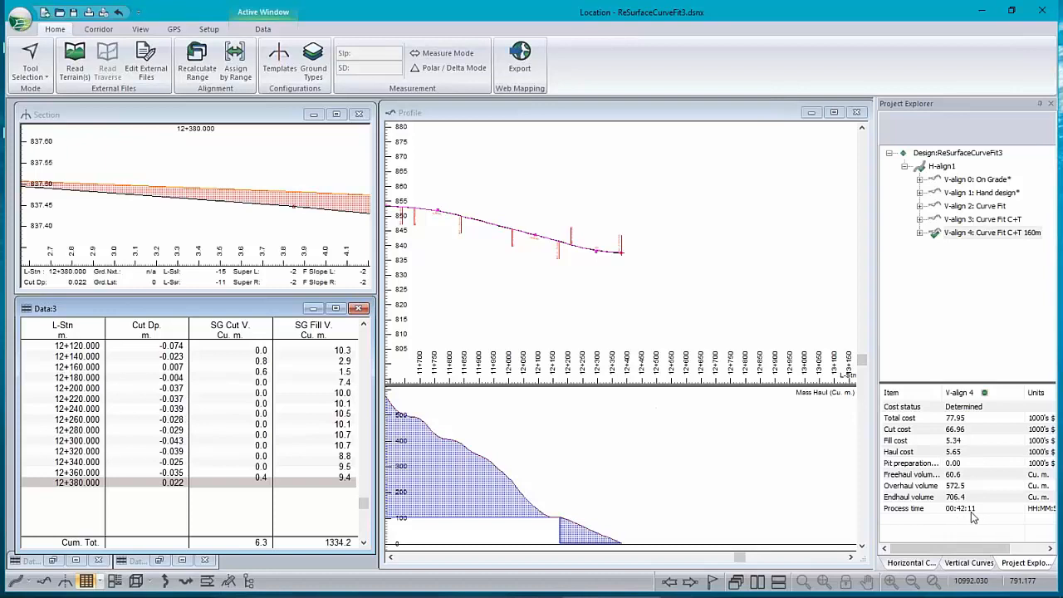
pyautogui.click(983, 219)
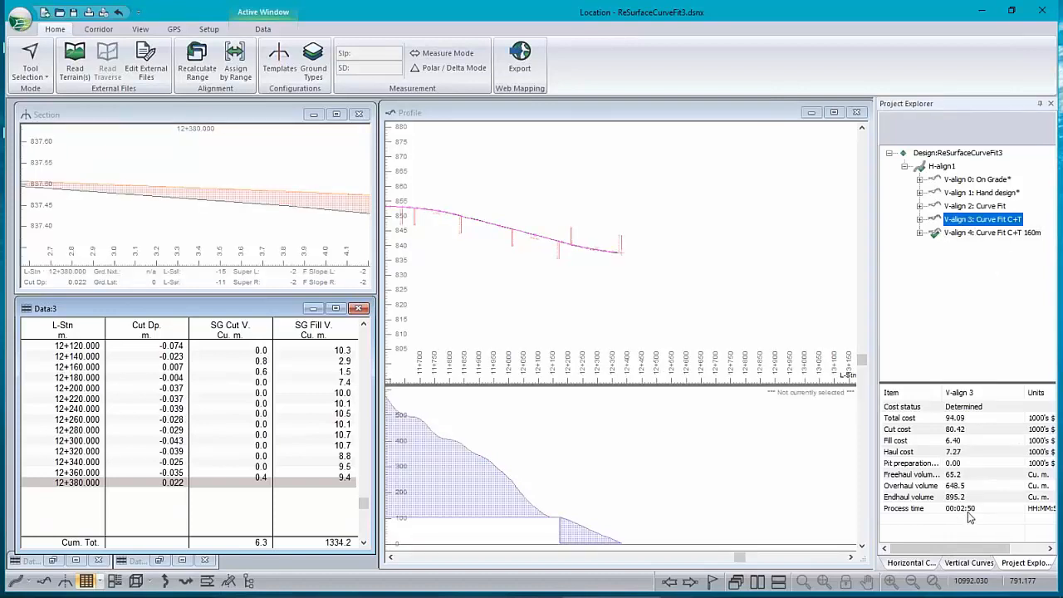
pyautogui.click(994, 206)
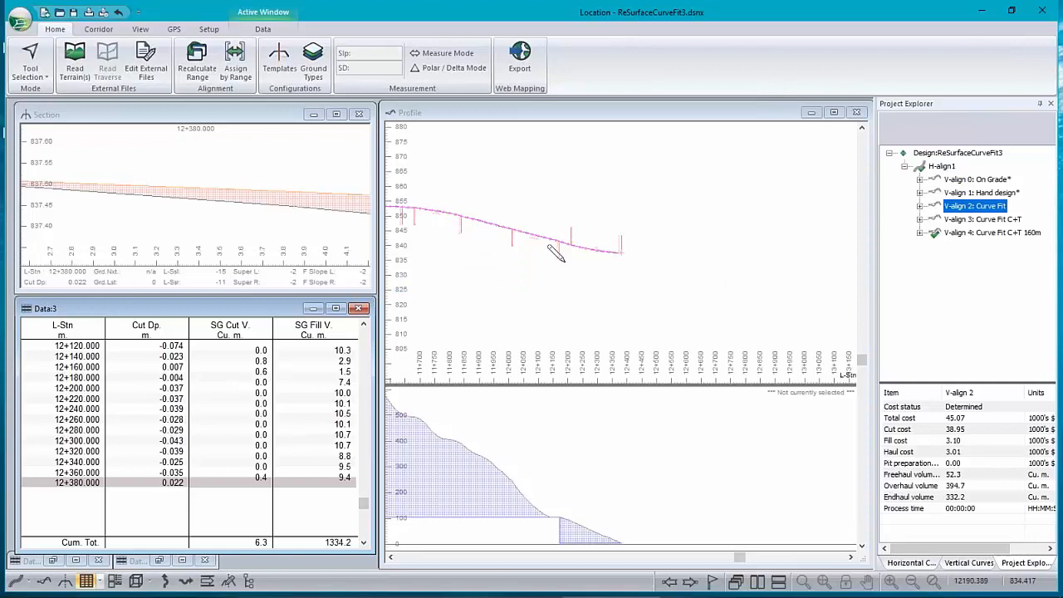
pyautogui.scroll(-2, 502, 216)
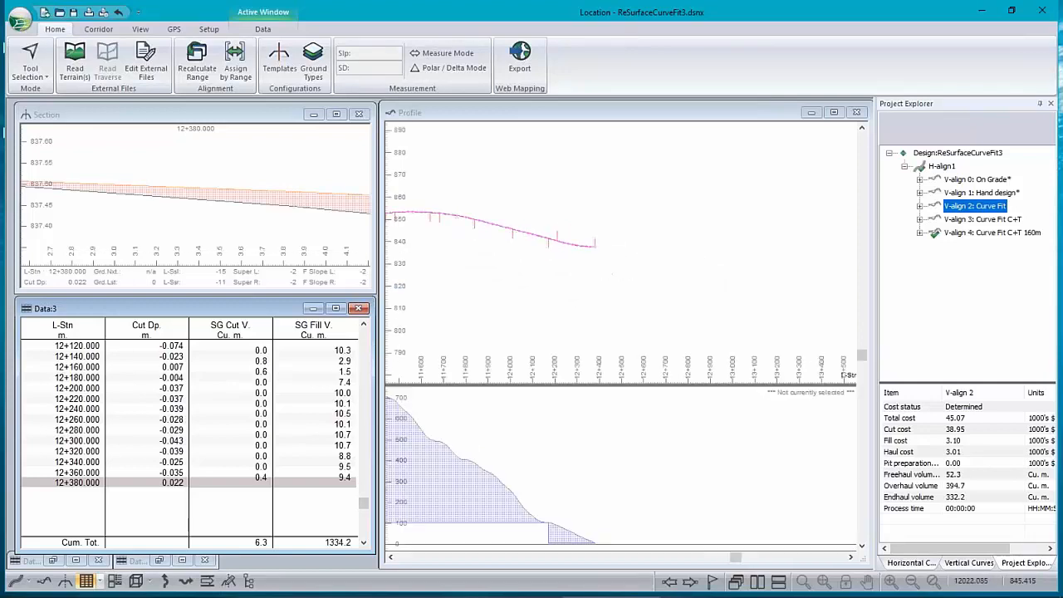
pyautogui.moveTo(434, 219); pyautogui.dragTo(593, 250, button='middle')
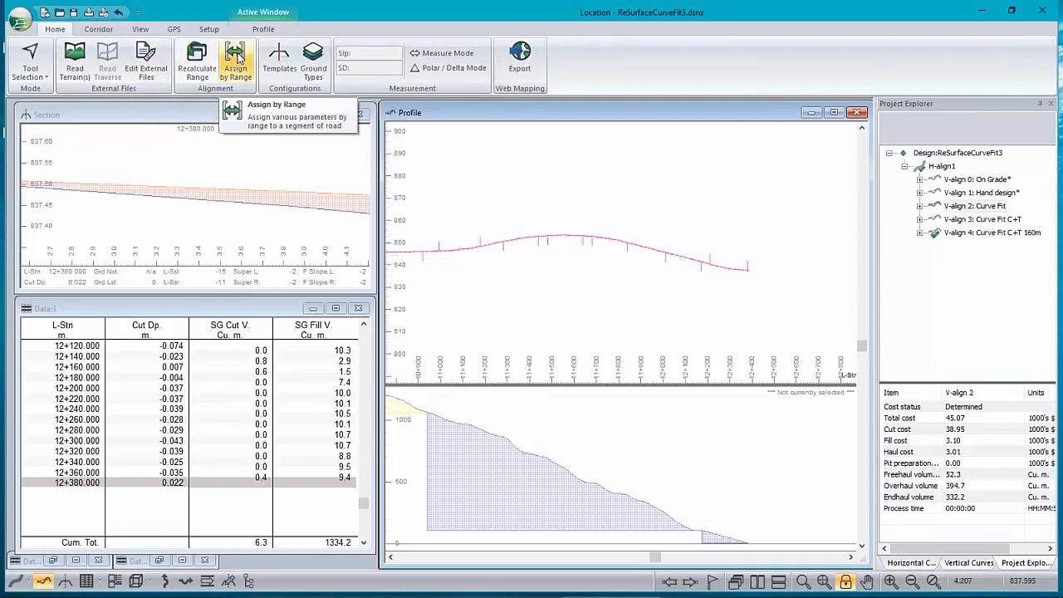
# Step: Assign the MO2 Mill and Overlay template to both sides of the whole alignment and recalculate all stations with re-costing
pyautogui.click(237, 56)
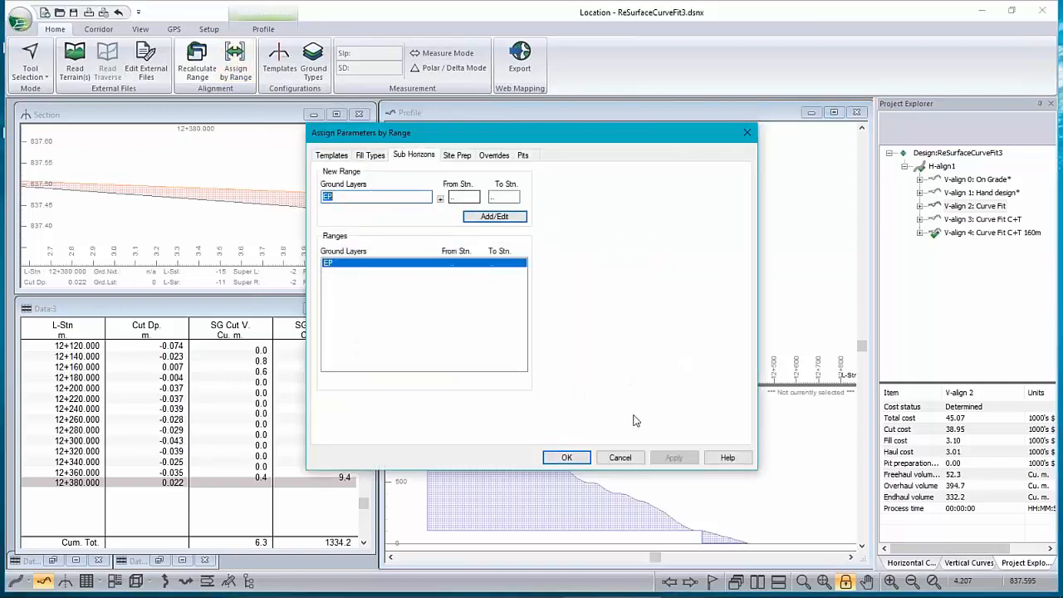
pyautogui.click(332, 155)
pyautogui.click(406, 196)
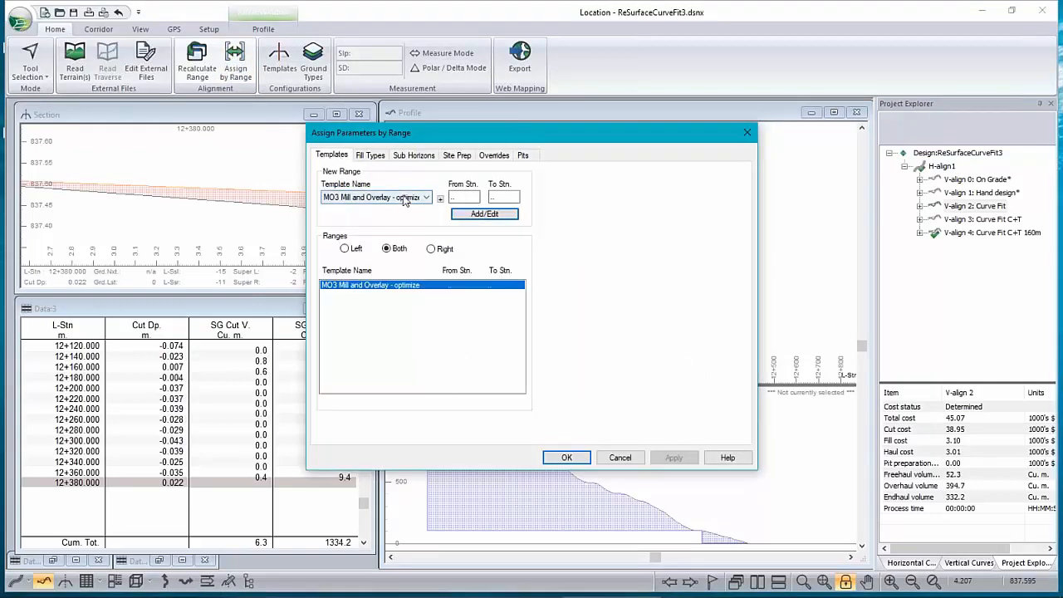
pyautogui.click(376, 236)
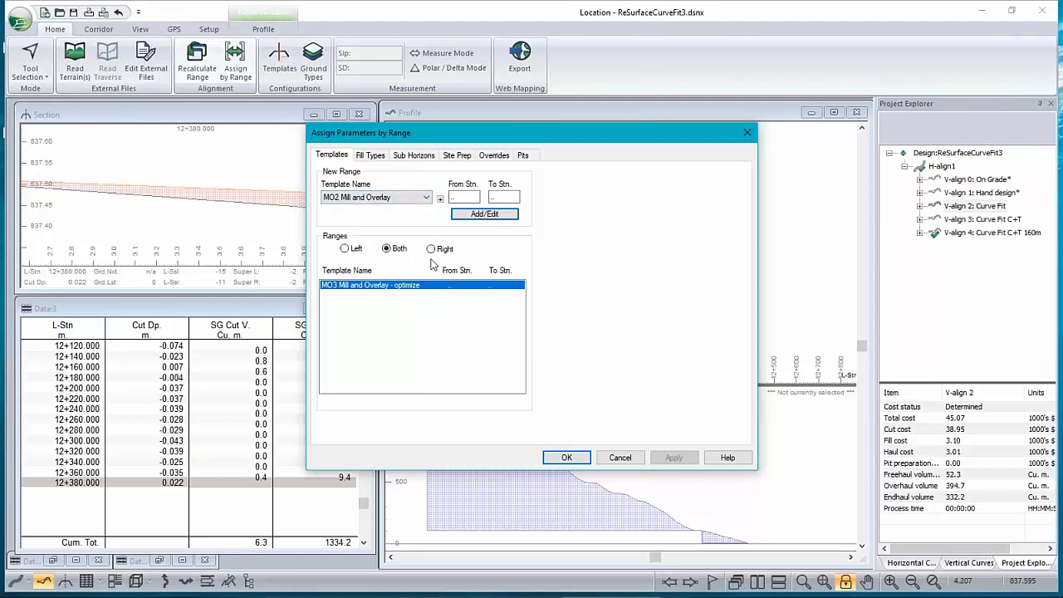
pyautogui.click(485, 214)
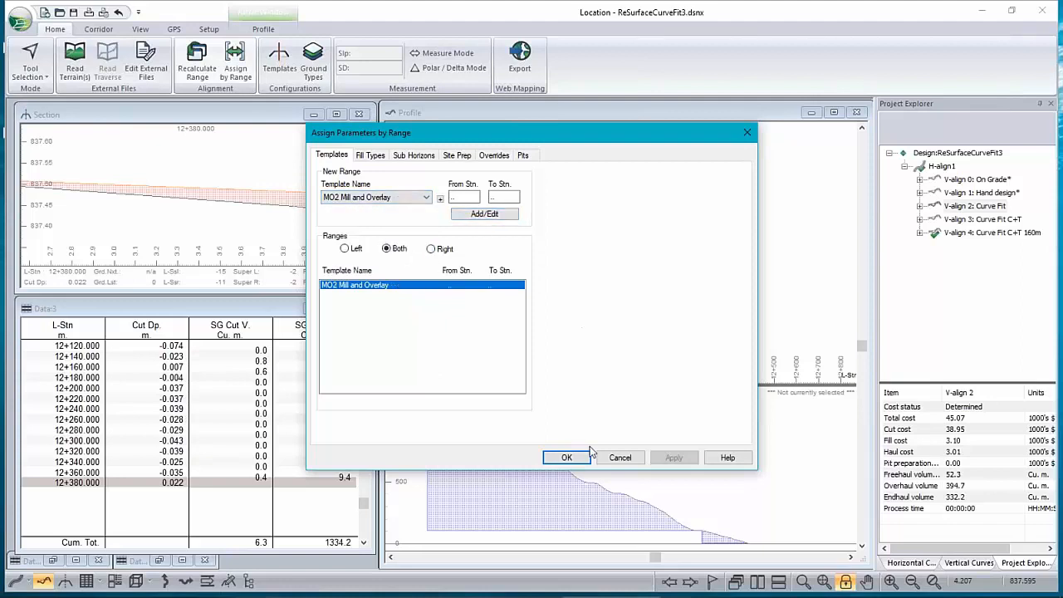
pyautogui.click(567, 457)
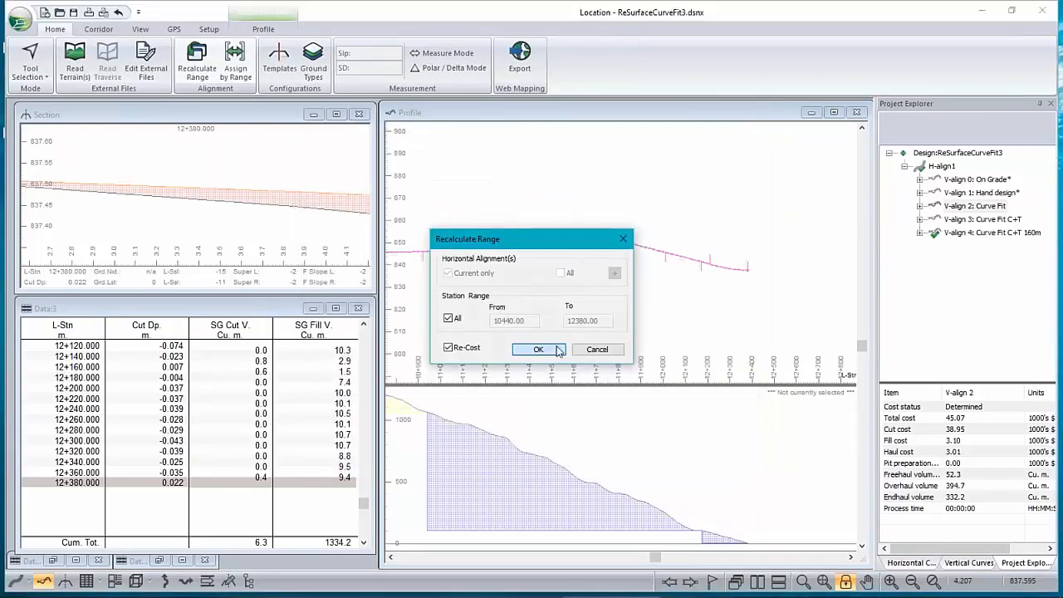
pyautogui.click(541, 349)
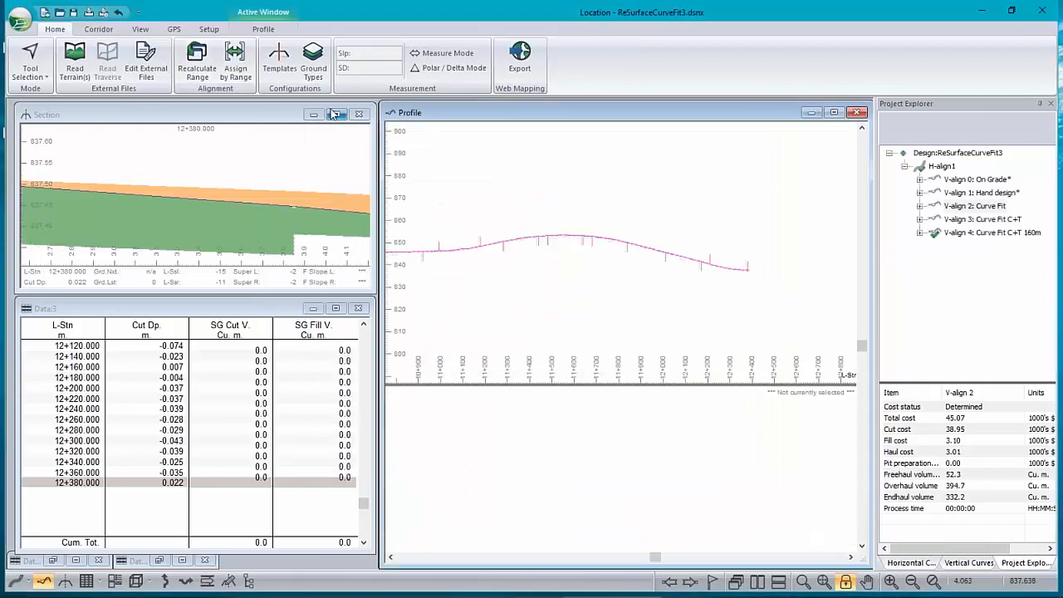
# Step: Load the saved MO_output.dlt screen layout
pyautogui.click(140, 29)
pyautogui.click(547, 46)
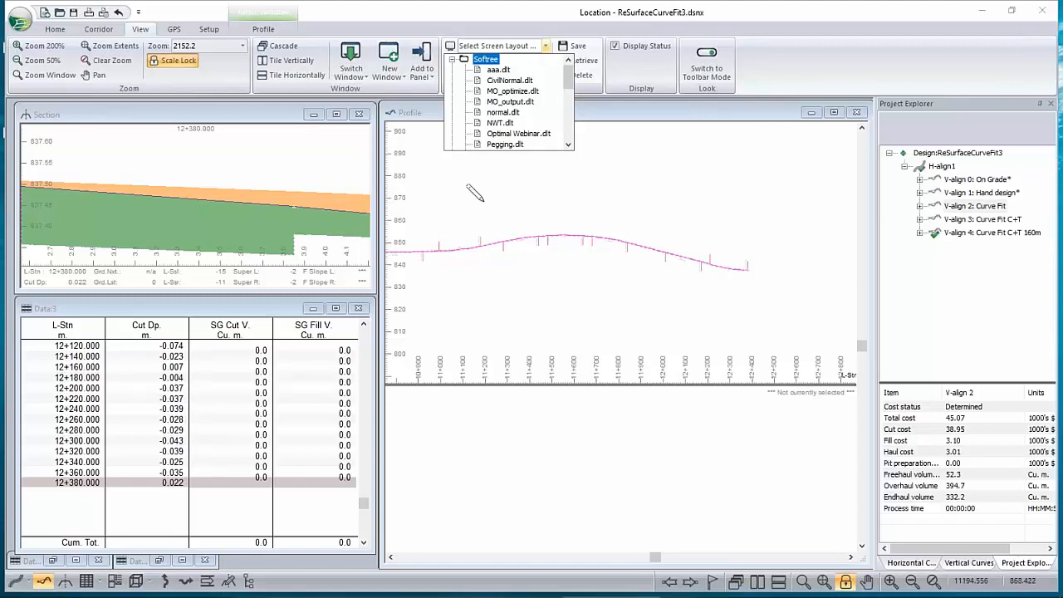
pyautogui.click(515, 101)
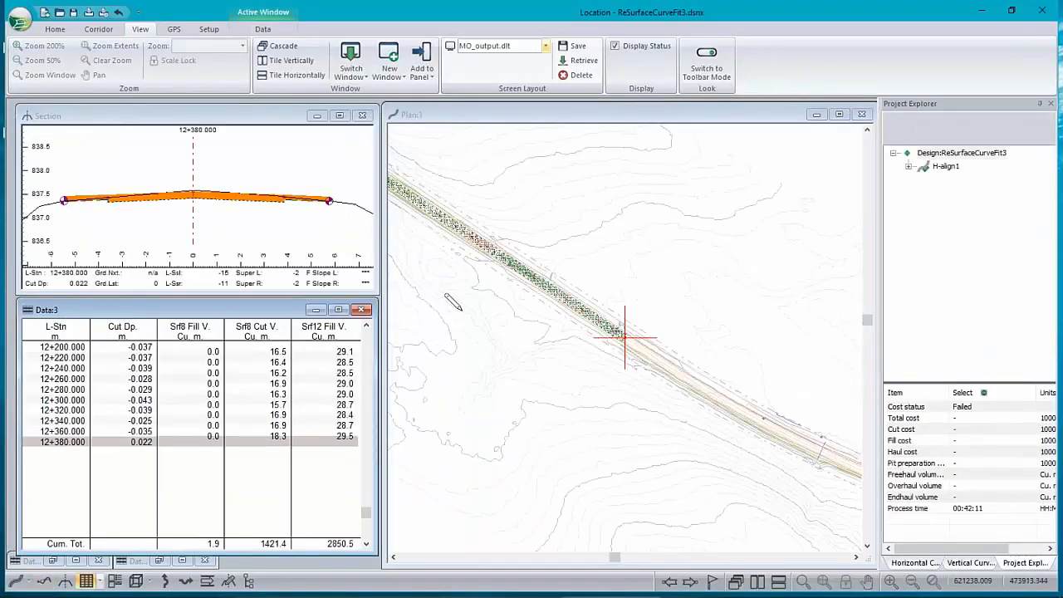
# Step: Remove HandDesignCF.terx from the plan window's background display
pyautogui.moveTo(440, 252)
pyautogui.mouseDown(button='middle')
pyautogui.moveTo(522, 286)
pyautogui.moveTo(671, 377)
pyautogui.mouseUp(button='middle')
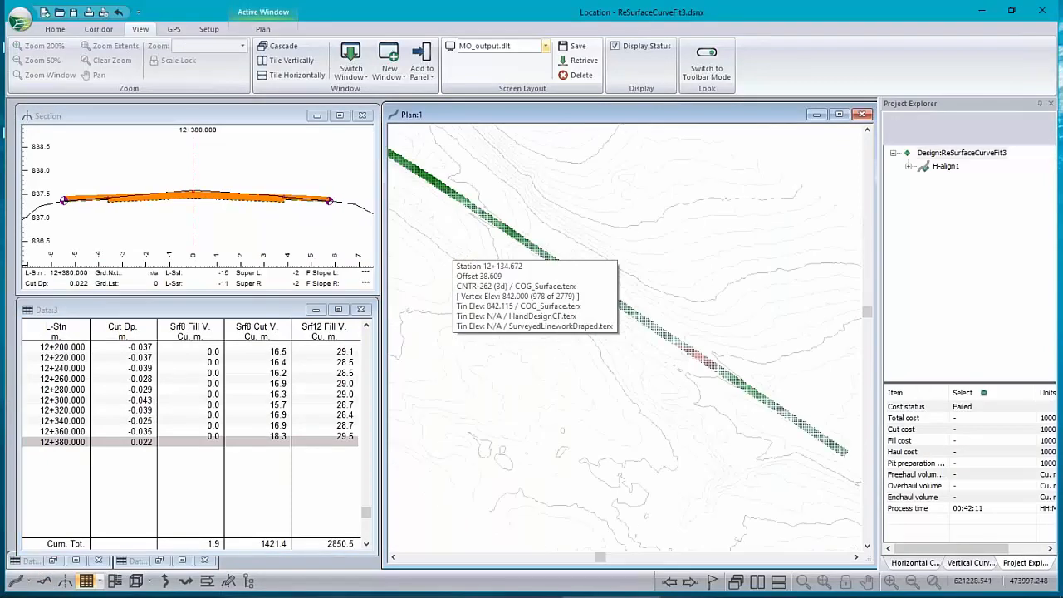
pyautogui.rightClick(569, 346)
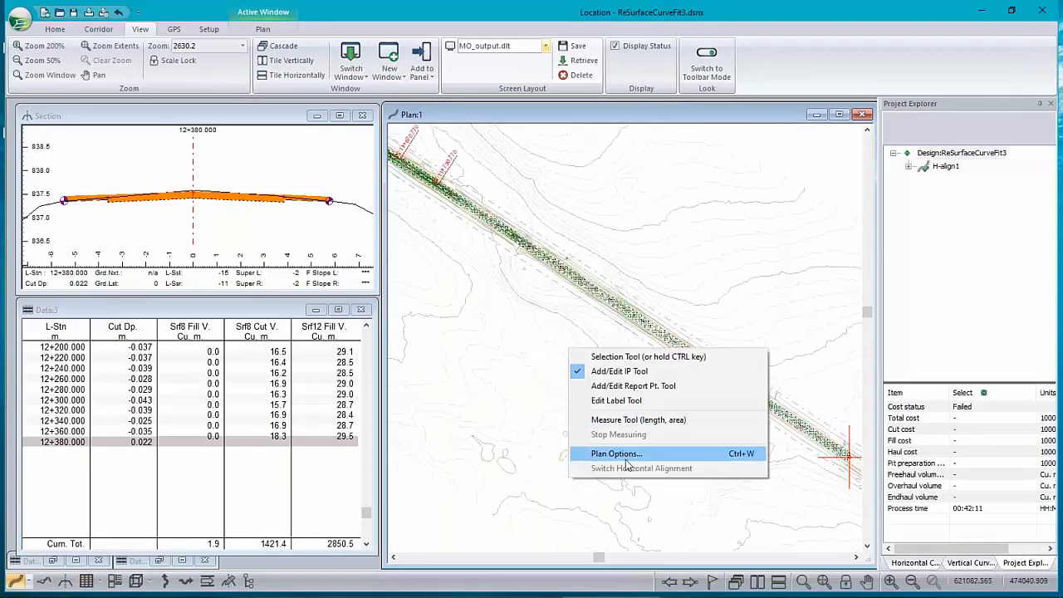
pyautogui.click(634, 453)
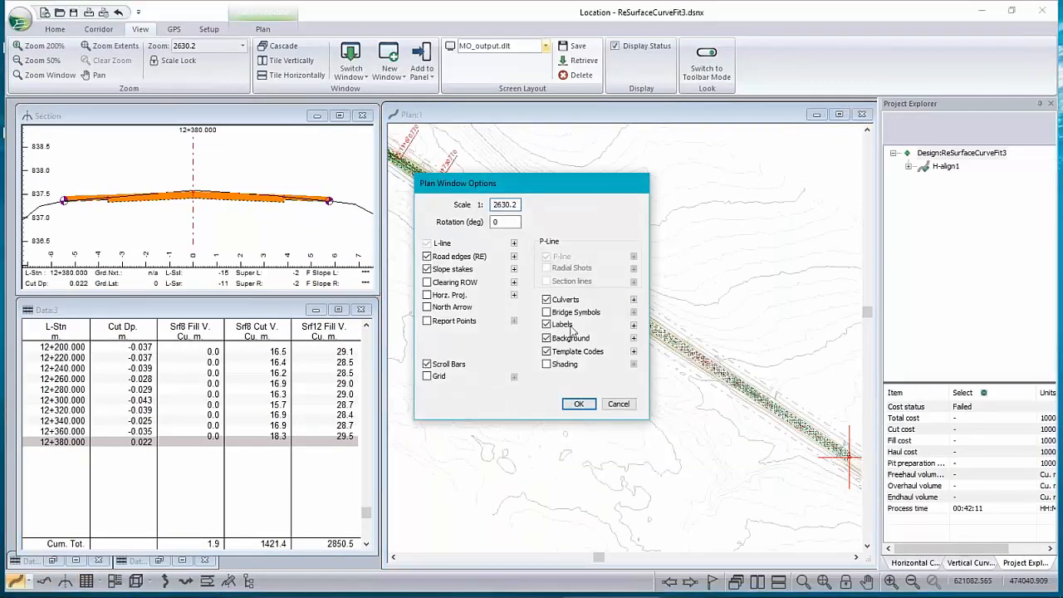
pyautogui.click(634, 338)
pyautogui.click(407, 249)
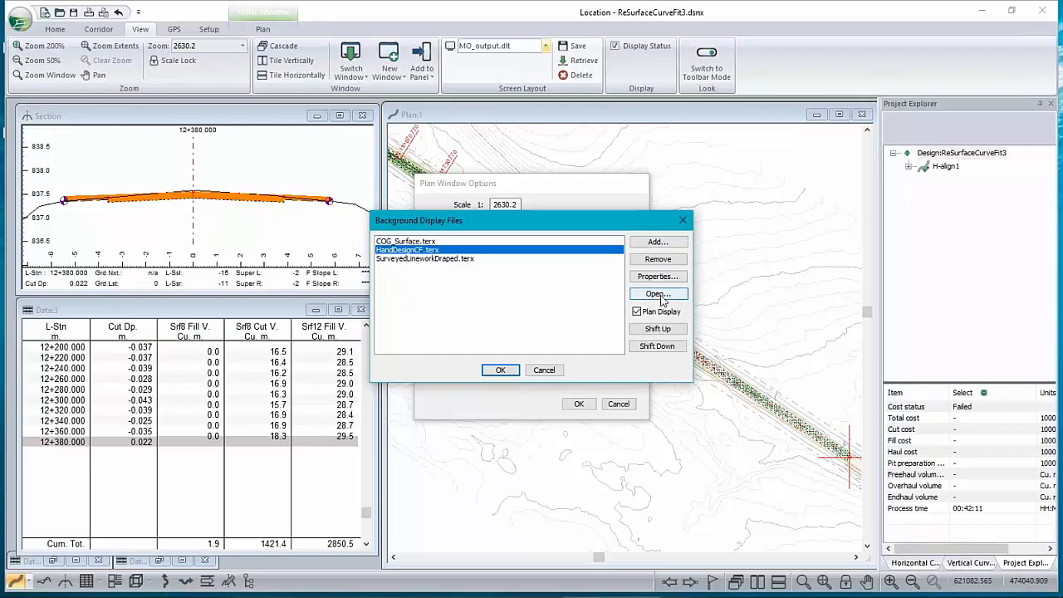
pyautogui.click(500, 369)
pyautogui.click(579, 405)
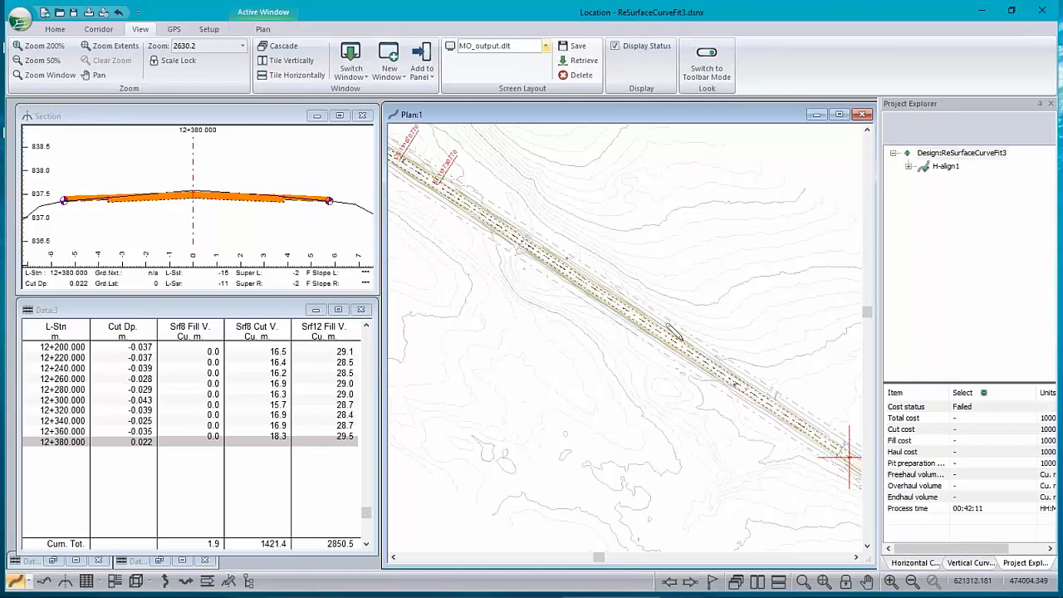
# Step: Inspect the leveling fill and overlay in the cross-section at station 11+320, within curve C2 on the plan
pyautogui.scroll(-3, 555, 273)
pyautogui.scroll(-3, 560, 280)
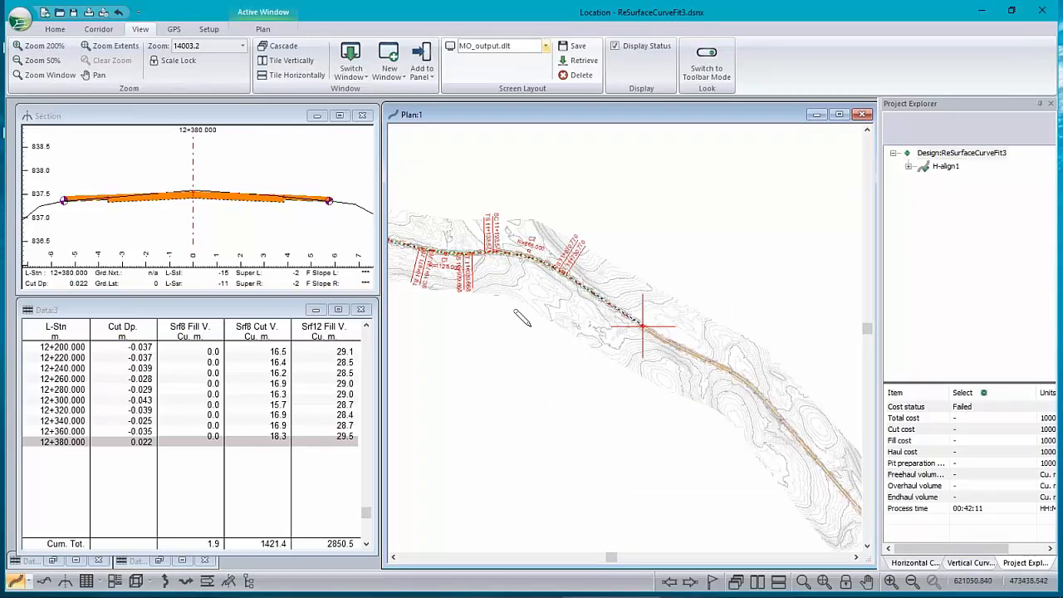
pyautogui.scroll(1, 498, 283)
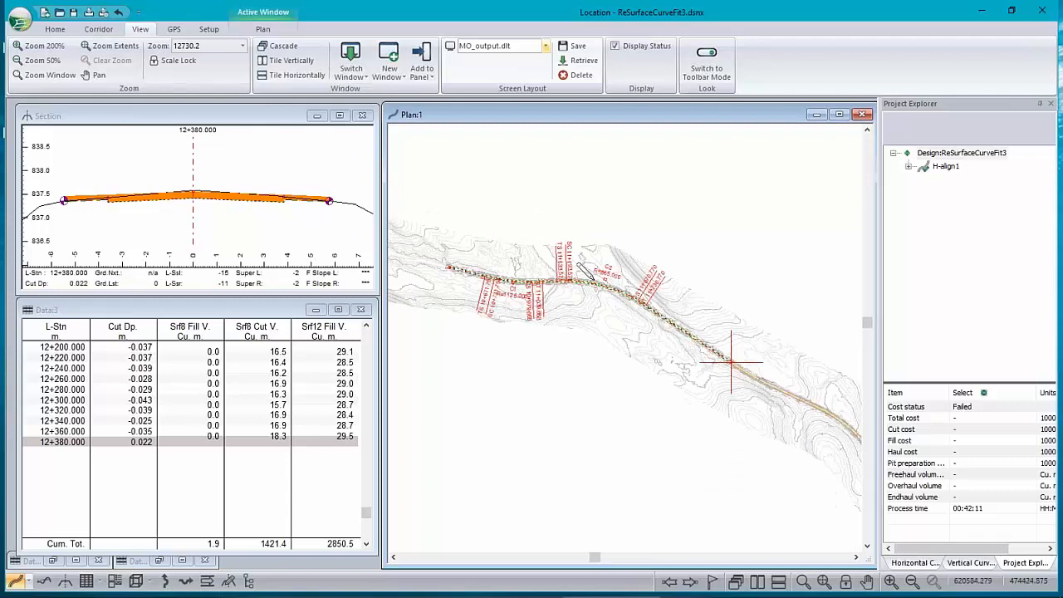
pyautogui.click(586, 282)
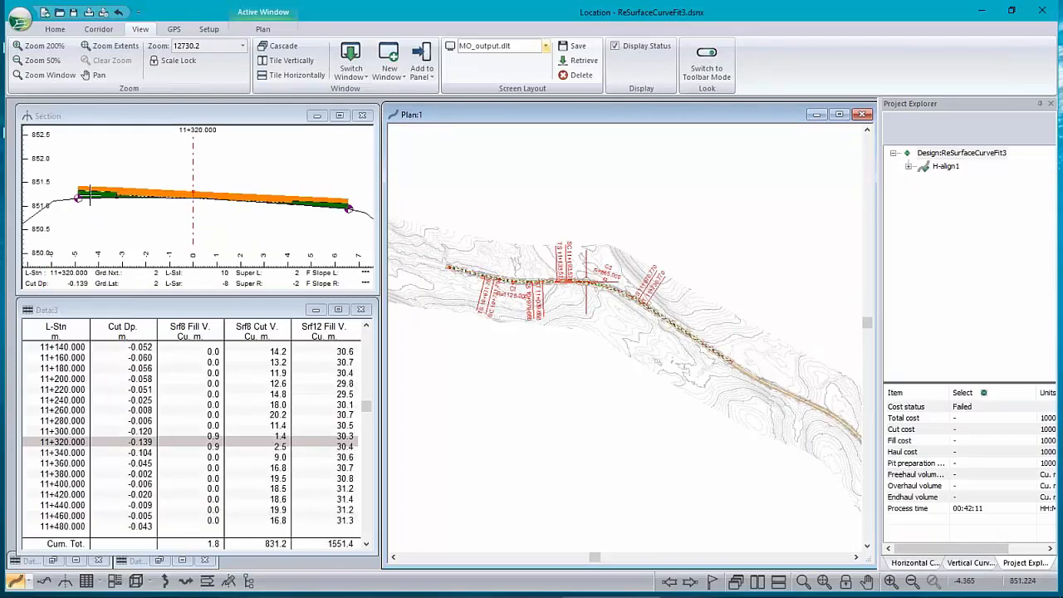
pyautogui.moveTo(89, 197)
pyautogui.moveTo(193, 201)
pyautogui.moveTo(664, 269)
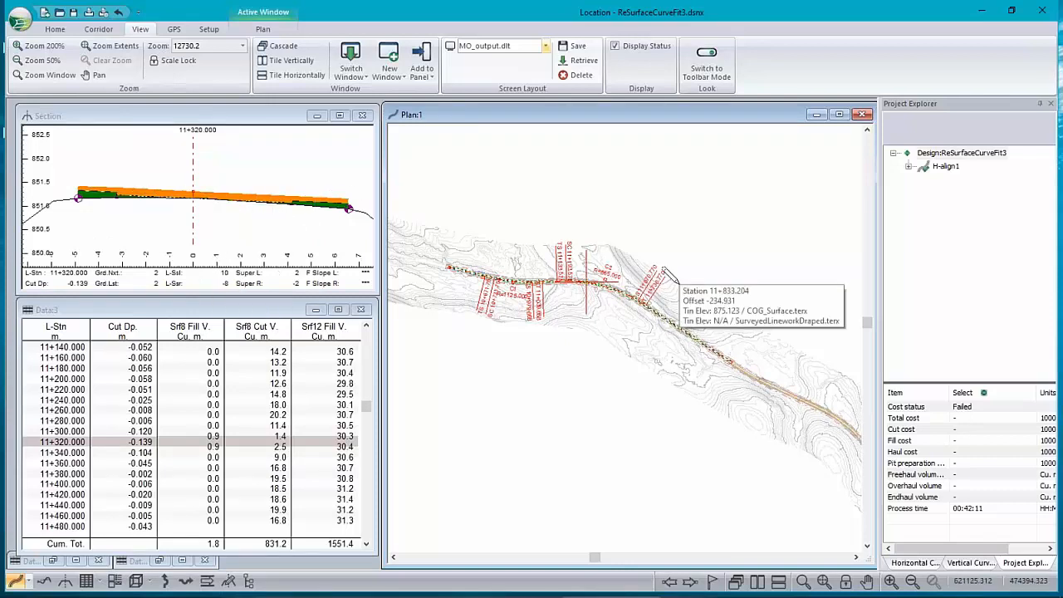
# Step: Compare the mill and overlay cross-sections at stations 11+920, 11+340, 10+979.668 and 12+300
pyautogui.click(665, 325)
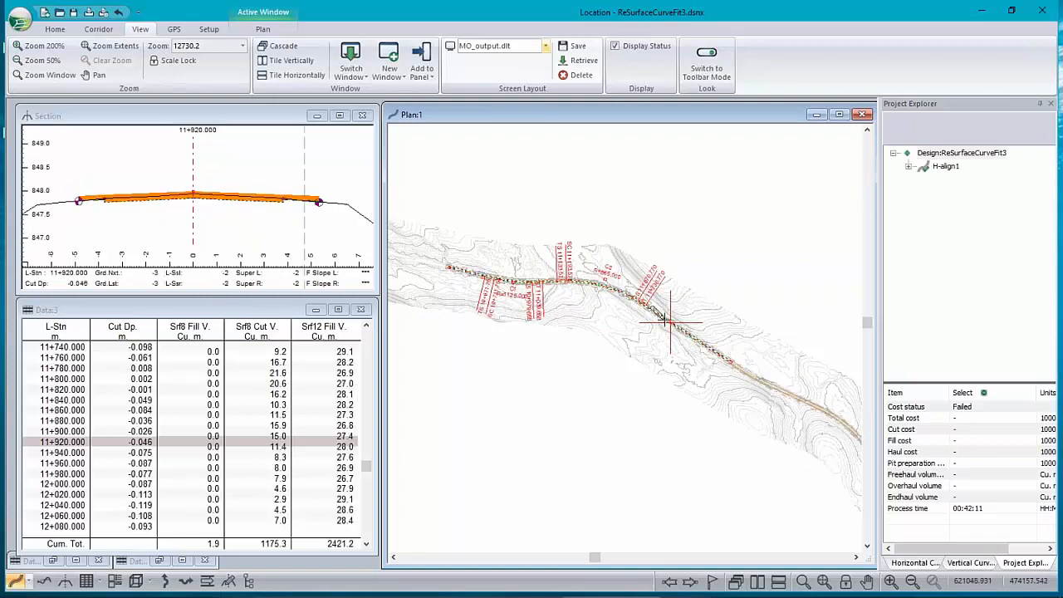
pyautogui.click(586, 286)
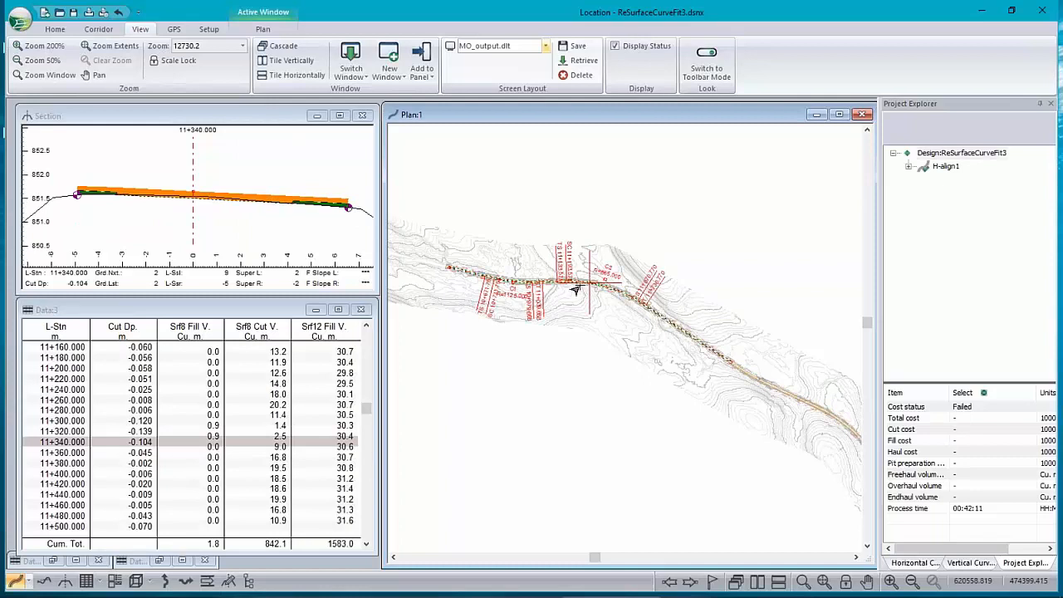
pyautogui.click(537, 284)
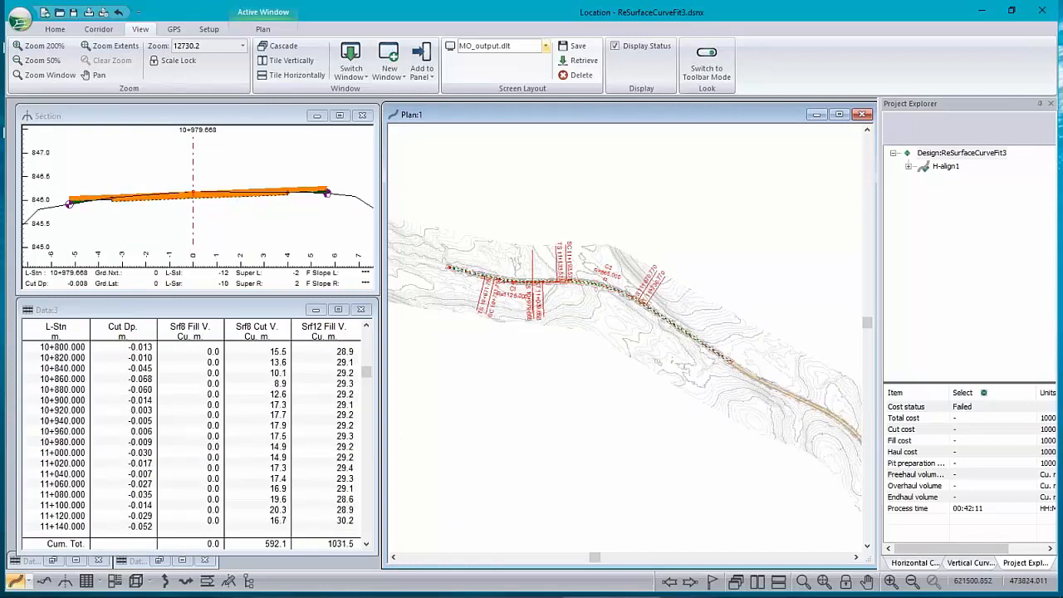
pyautogui.click(719, 356)
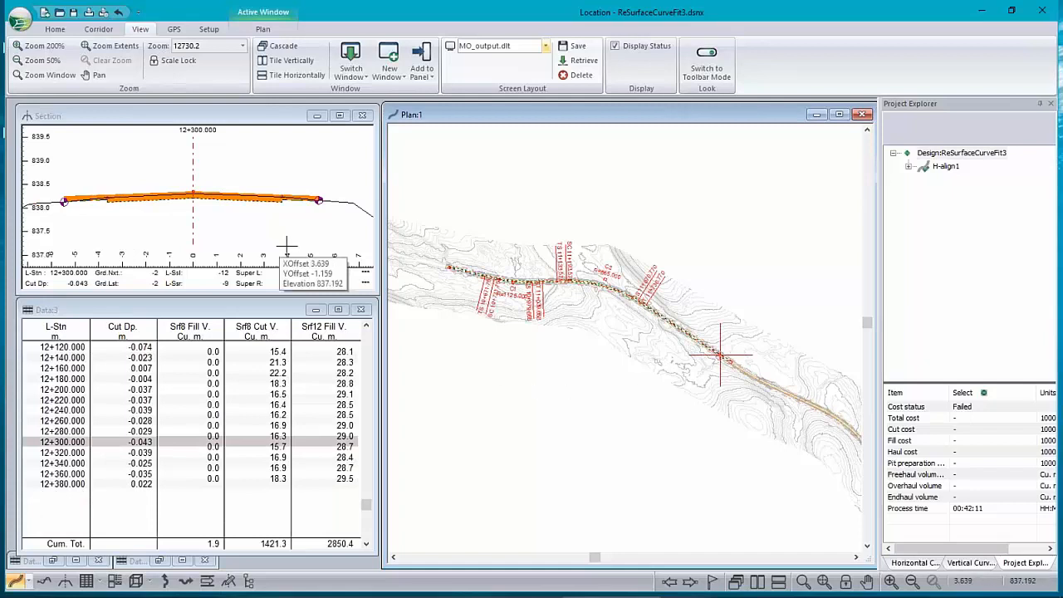
# Step: Check the cumulative surface volumes to station 12+380 and examine the cross-sections at 12+220 and the right edge of 11+520
pyautogui.scroll(-1, 307, 403)
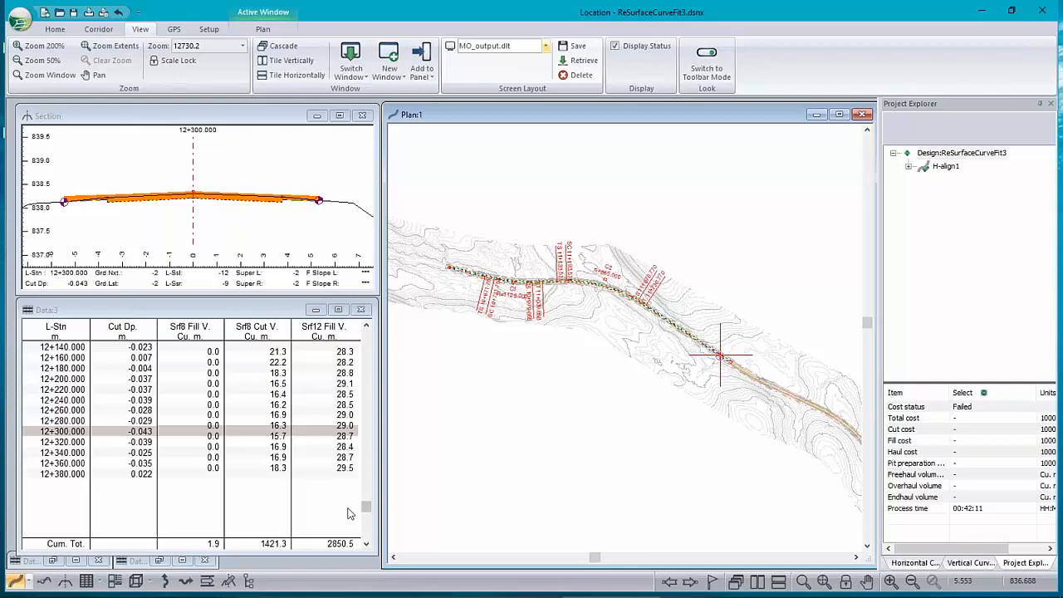
pyautogui.click(193, 391)
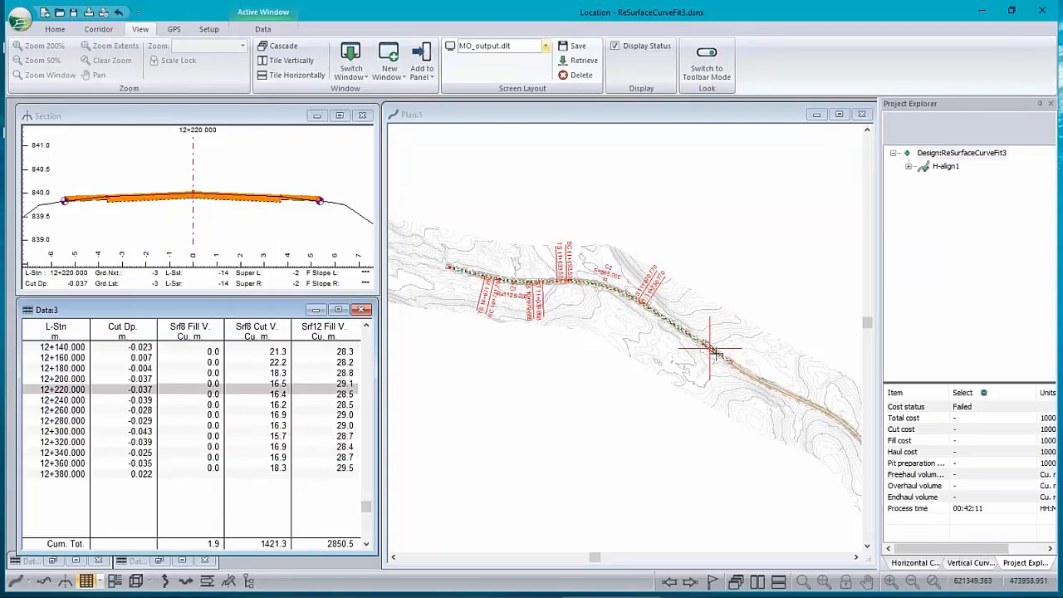
pyautogui.click(615, 292)
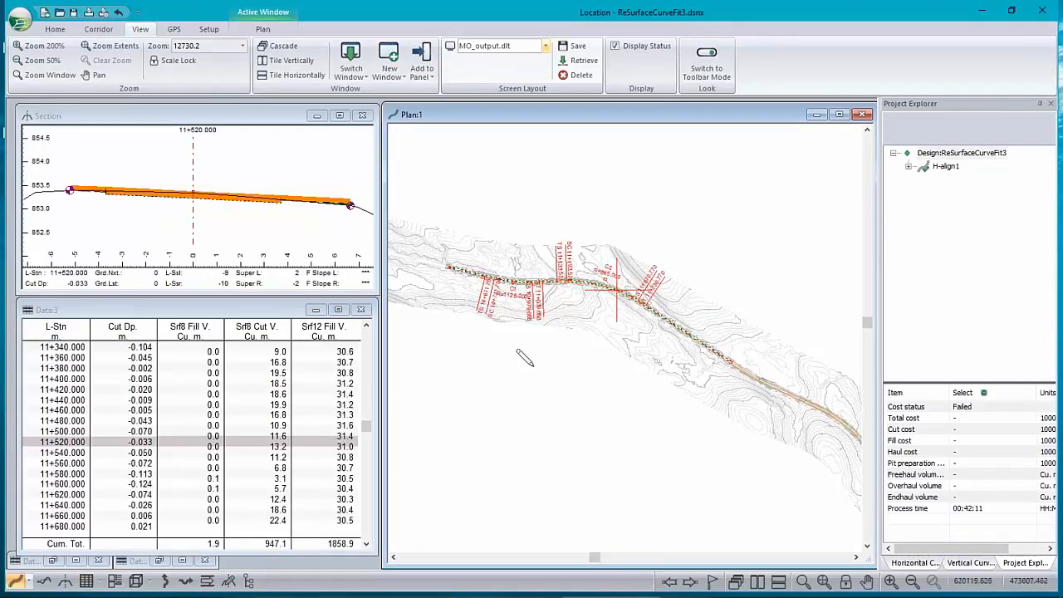
pyautogui.scroll(3, 342, 206)
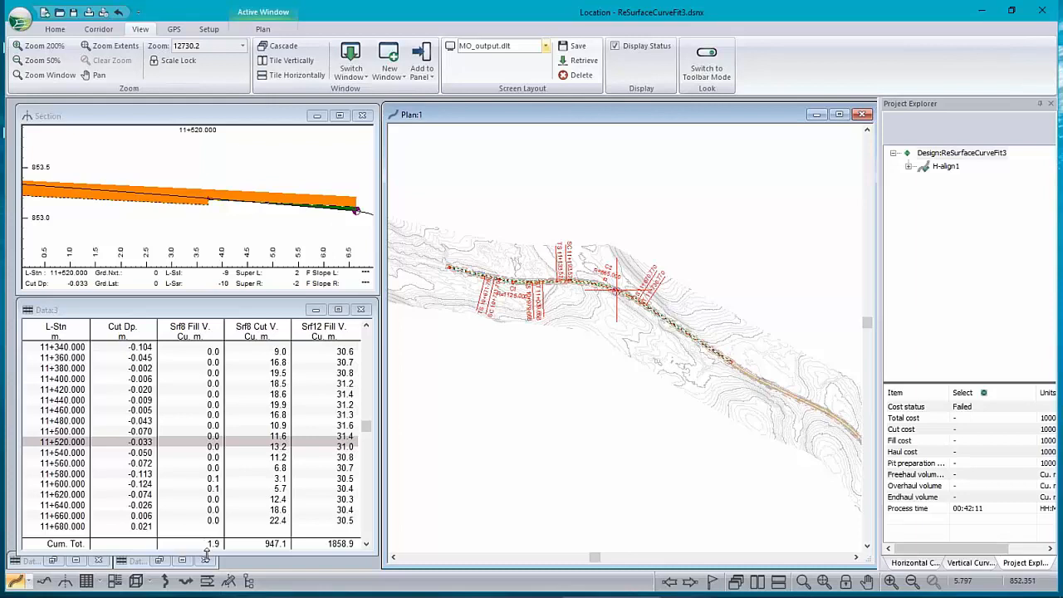
# Step: Recalculate the full station range with re-costing and examine the Srf9 fill area in the cross-section at station 11+580
pyautogui.click(98, 31)
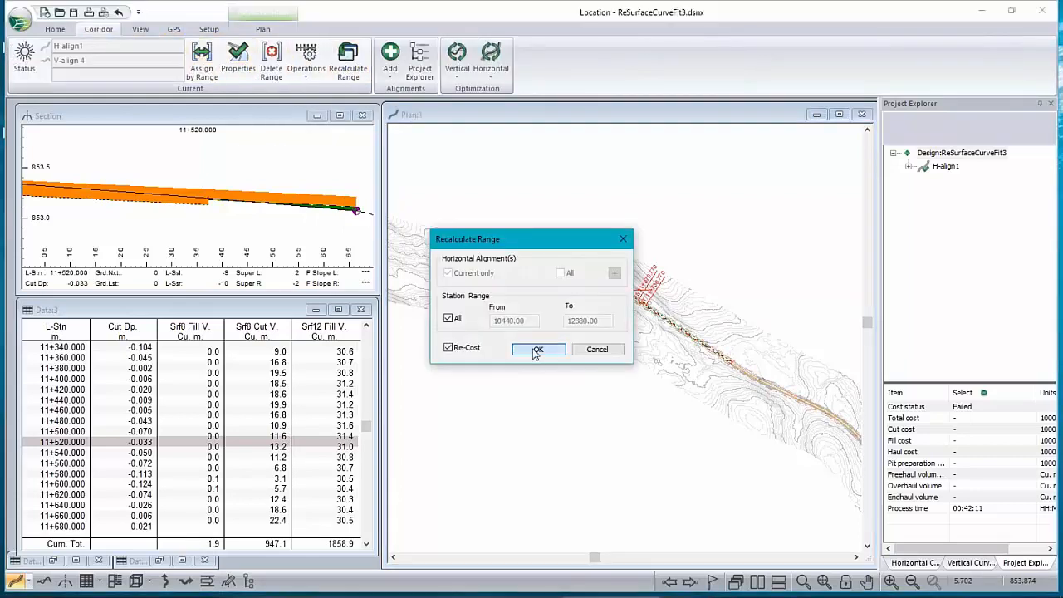
pyautogui.click(539, 351)
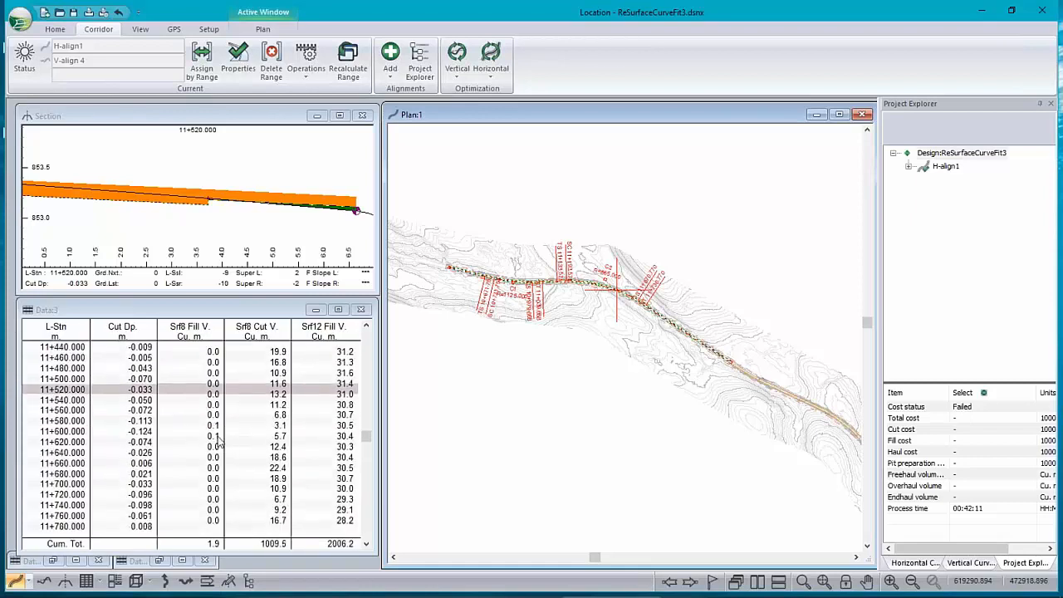
pyautogui.click(213, 429)
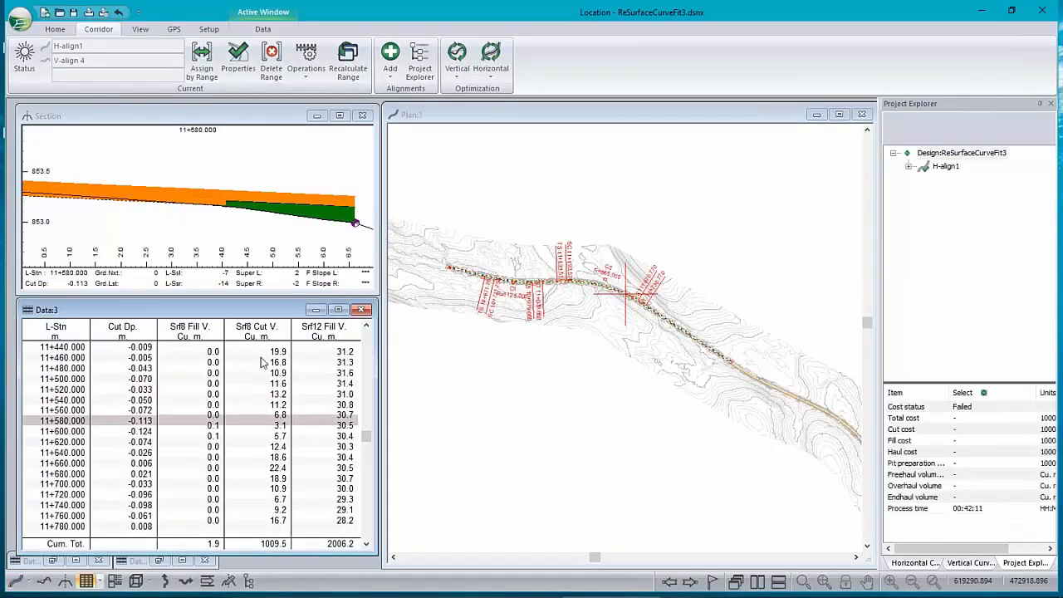
pyautogui.moveTo(318, 207)
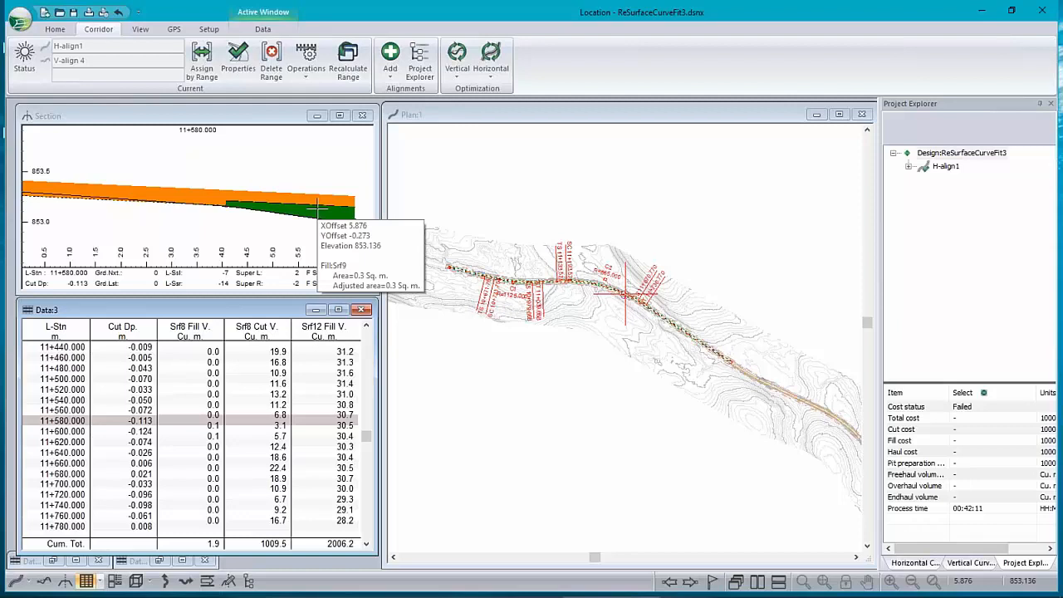
# Step: Inspect the Srf9 fill at the right edge of the cross-section at station 11+560, and bring the full section into view
pyautogui.click(60, 411)
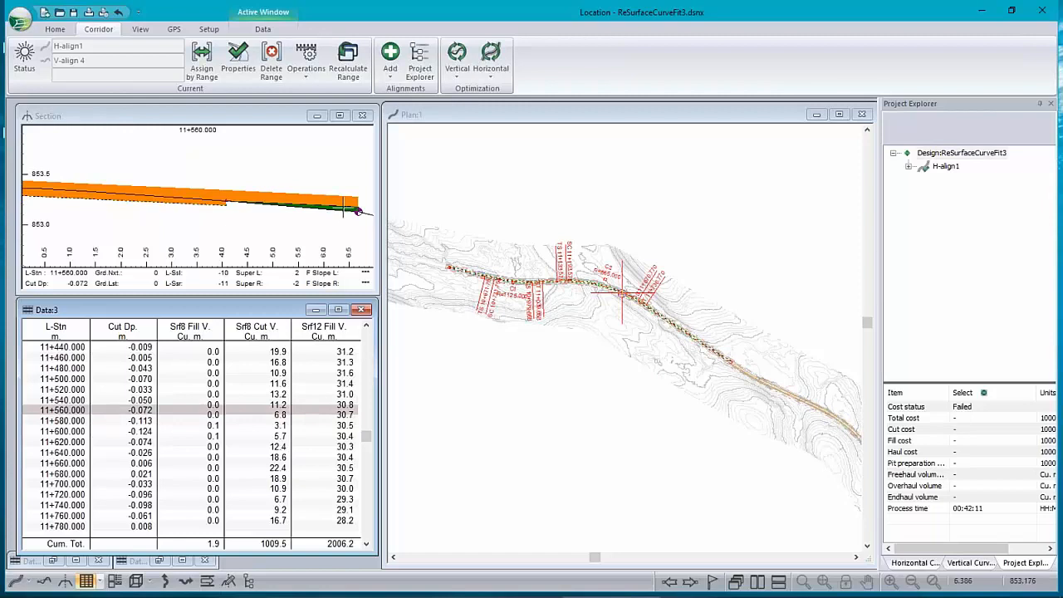
pyautogui.moveTo(358, 211)
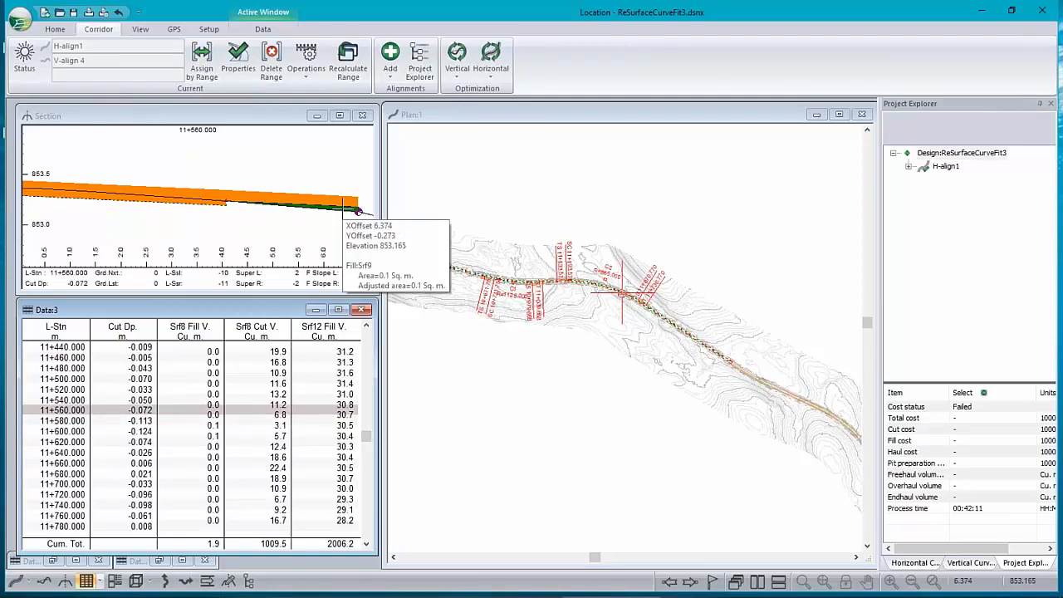
pyautogui.moveTo(764, 417)
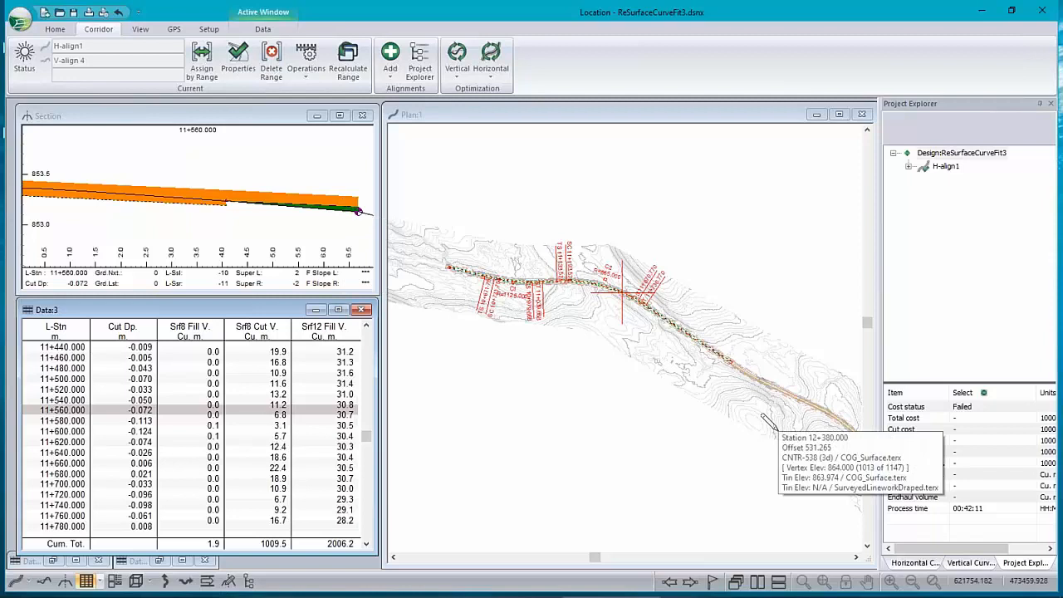
pyautogui.moveTo(556, 442)
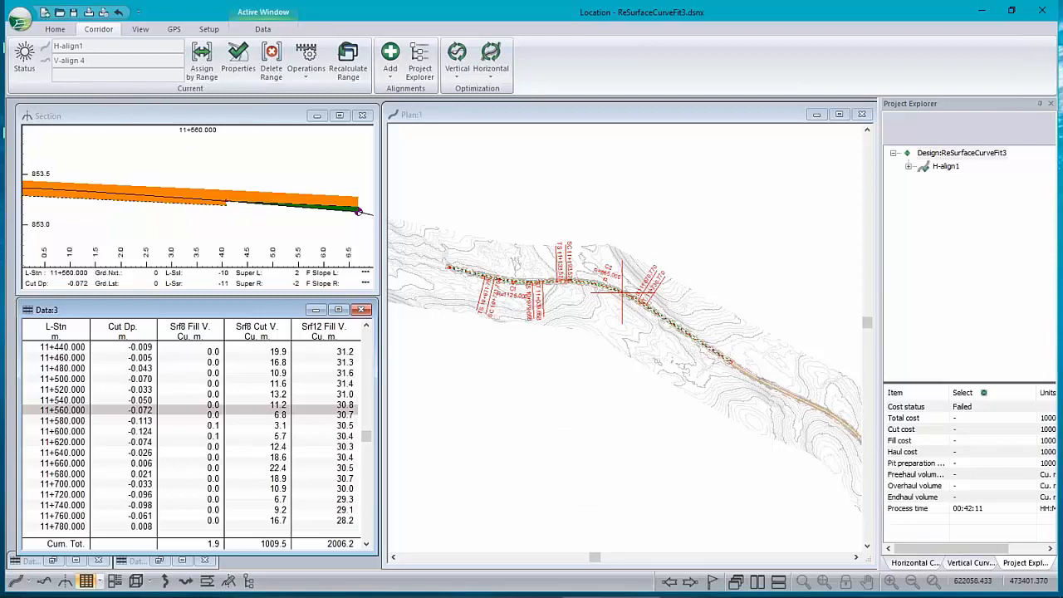
pyautogui.moveTo(682, 227)
pyautogui.scroll(-4, 180, 179)
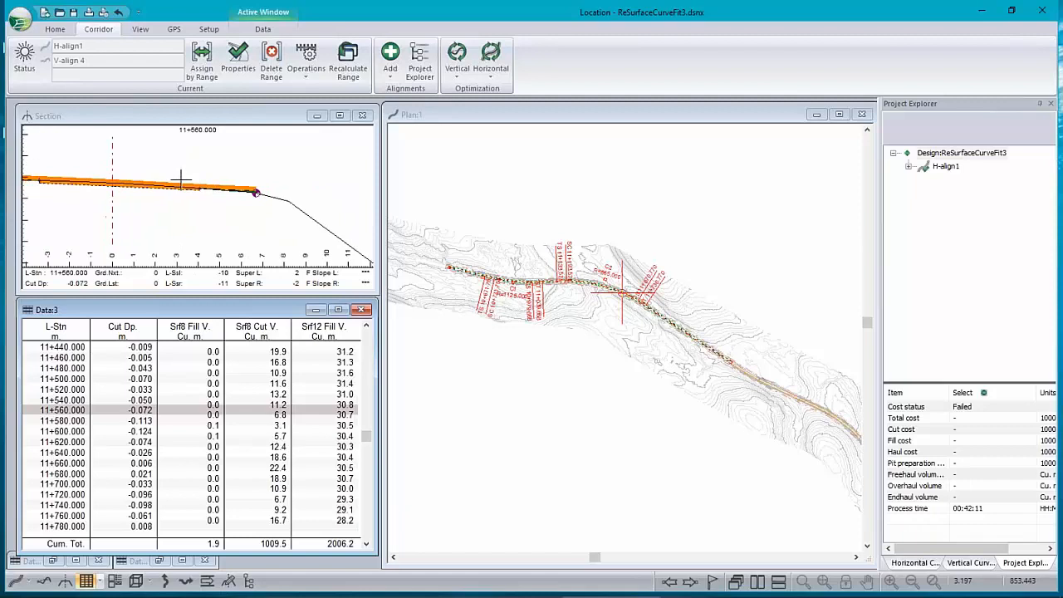
pyautogui.click(135, 182)
pyautogui.moveTo(135, 183); pyautogui.dragTo(226, 204, button='middle')
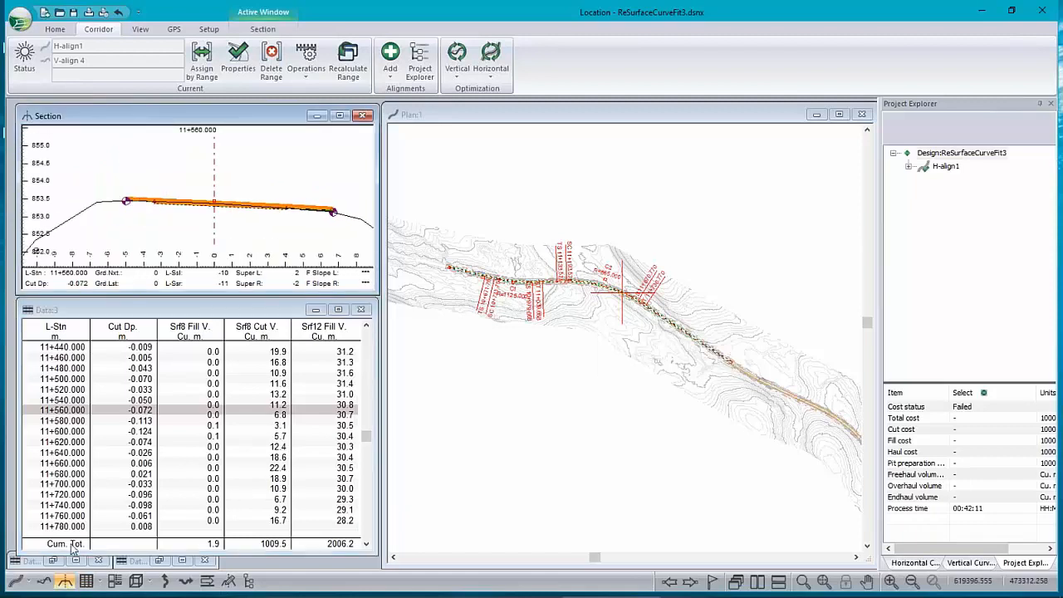
# Step: Show the profile in place of the plan, focused on the crest around station 11+550, and list the vertical alignments under H-align1
pyautogui.click(43, 580)
pyautogui.moveTo(476, 284); pyautogui.dragTo(639, 272, button='middle')
pyautogui.scroll(3, 716, 253)
pyautogui.scroll(2, 717, 253)
pyautogui.scroll(2, 755, 274)
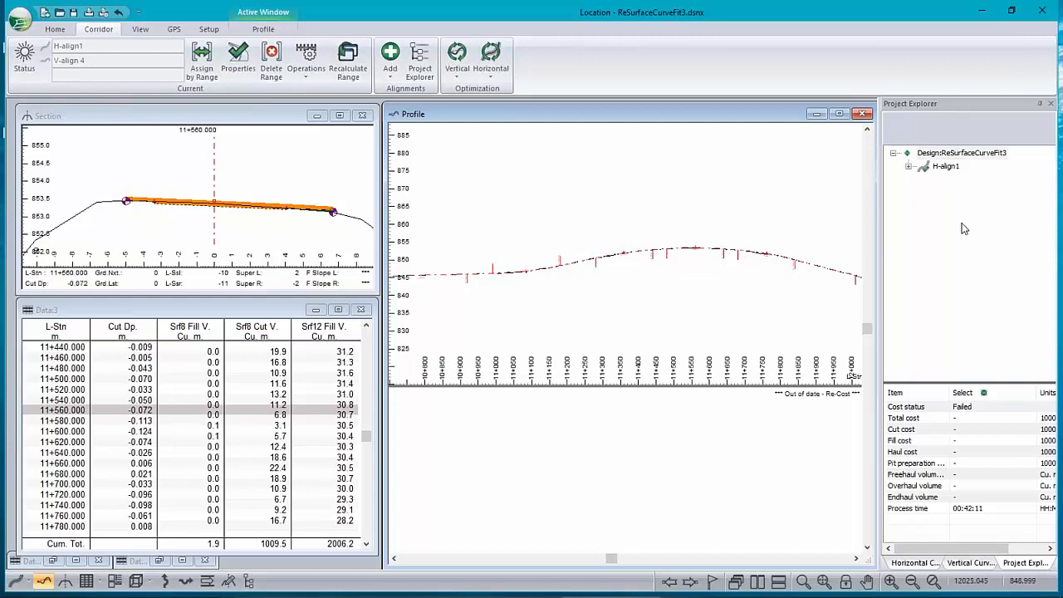
pyautogui.click(909, 167)
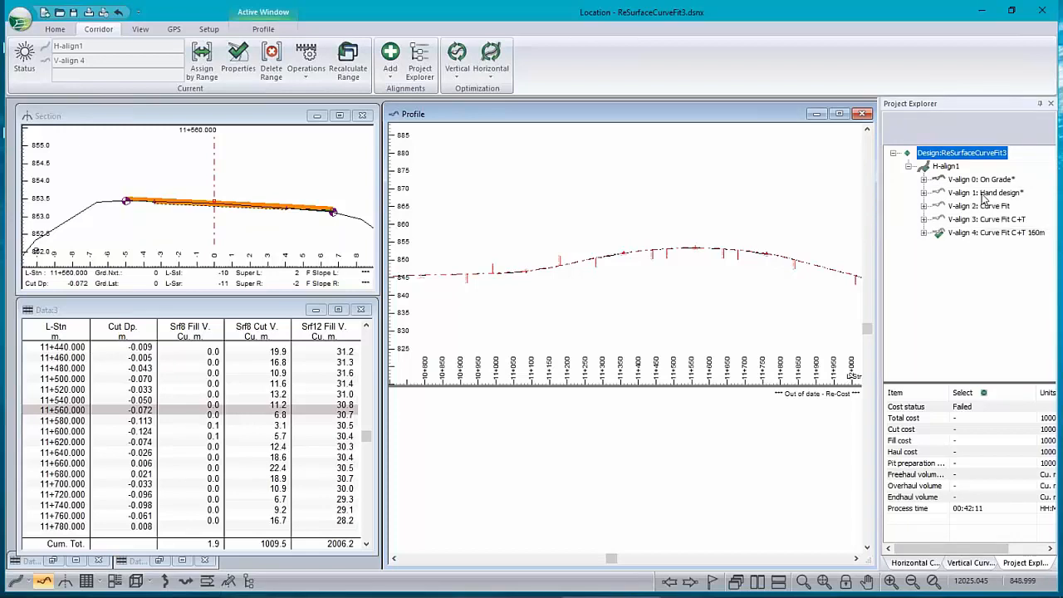
# Step: Examine the offset between the design profile and the existing ground at the vertical curve start near station 11+480
pyautogui.moveTo(676, 271)
pyautogui.scroll(3, 673, 238)
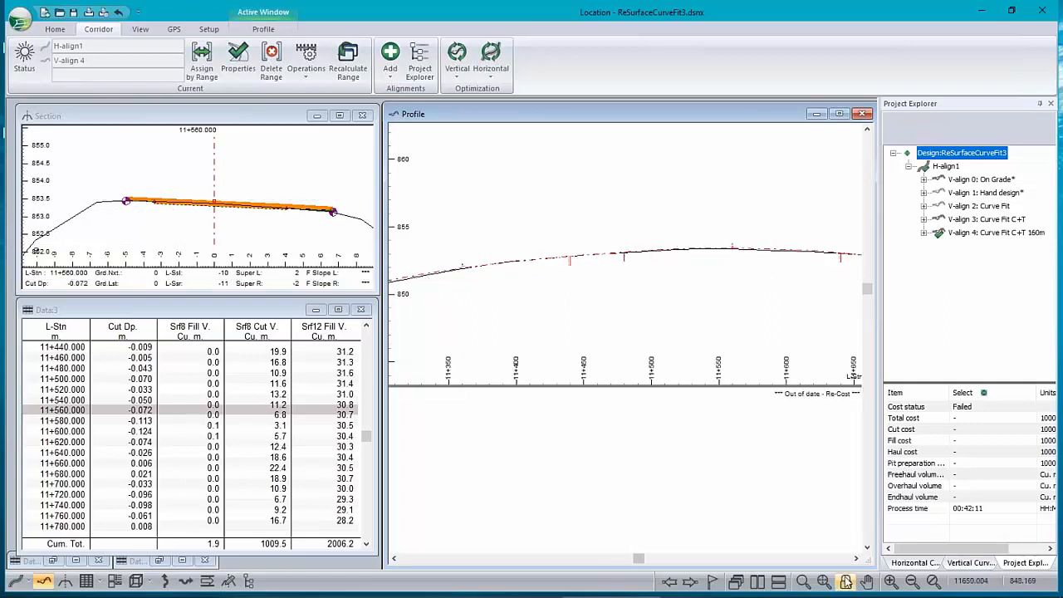
pyautogui.click(846, 585)
pyautogui.click(848, 584)
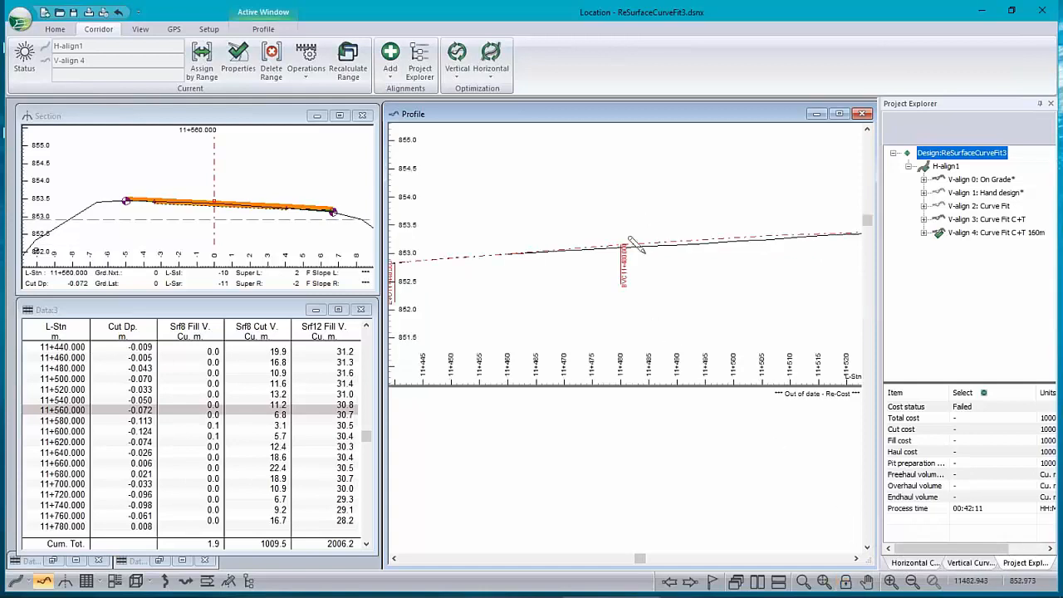
pyautogui.scroll(2, 632, 242)
pyautogui.scroll(-2, 633, 241)
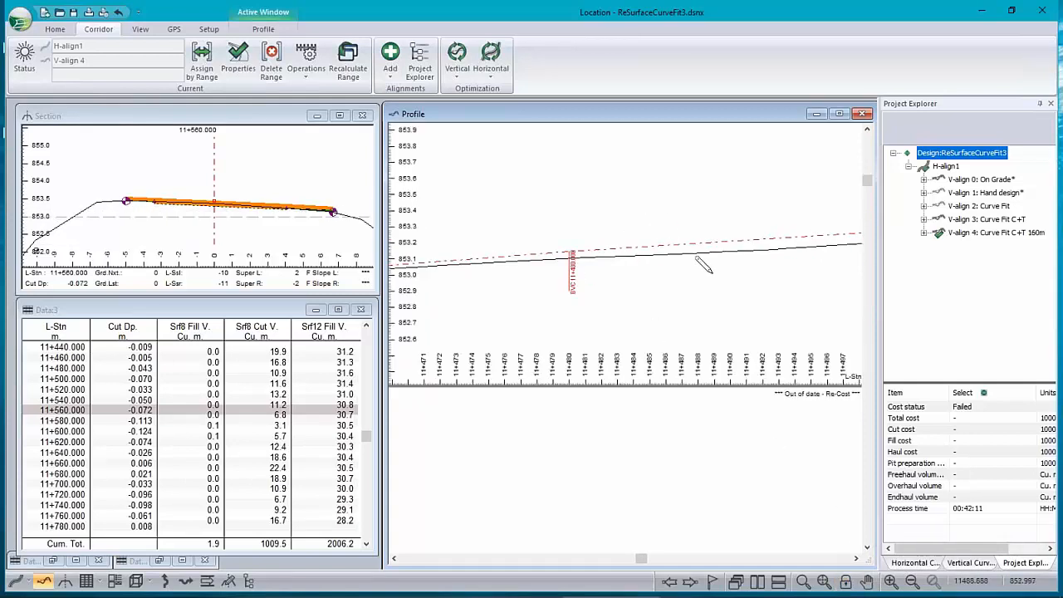
# Step: Review the sequence of vertical curves along the profile between stations 10+900 and 11+850
pyautogui.scroll(-1, 716, 264)
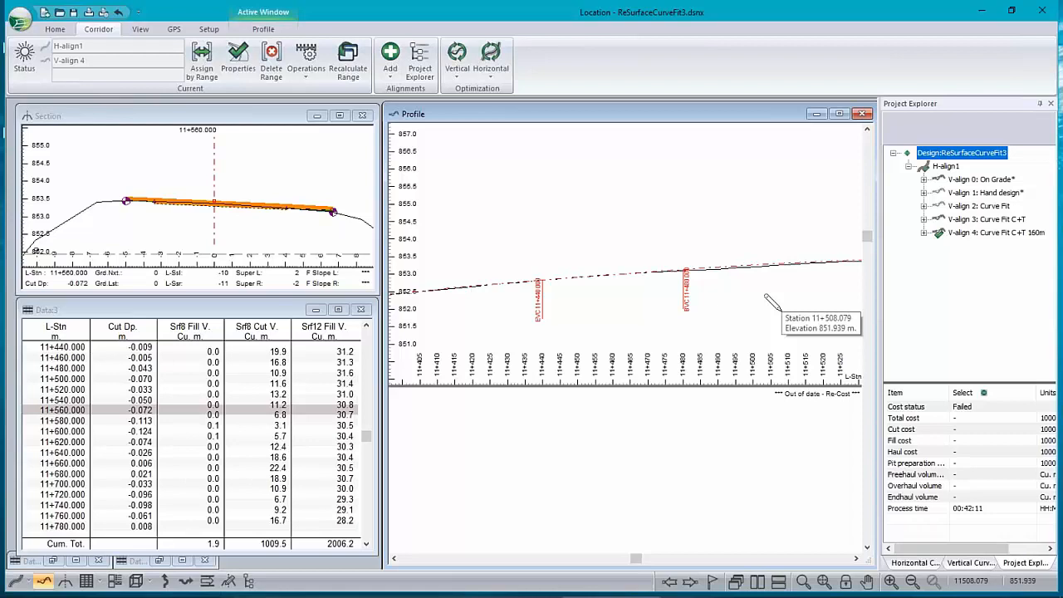
pyautogui.scroll(-1, 707, 263)
pyautogui.scroll(-2, 700, 253)
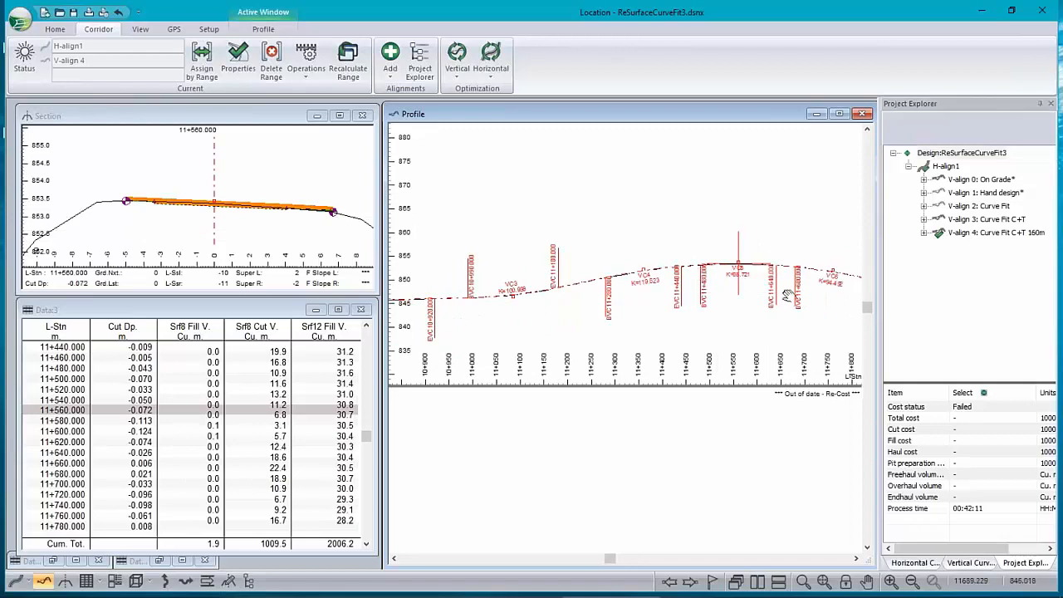
pyautogui.moveTo(706, 279); pyautogui.dragTo(784, 249, button='middle')
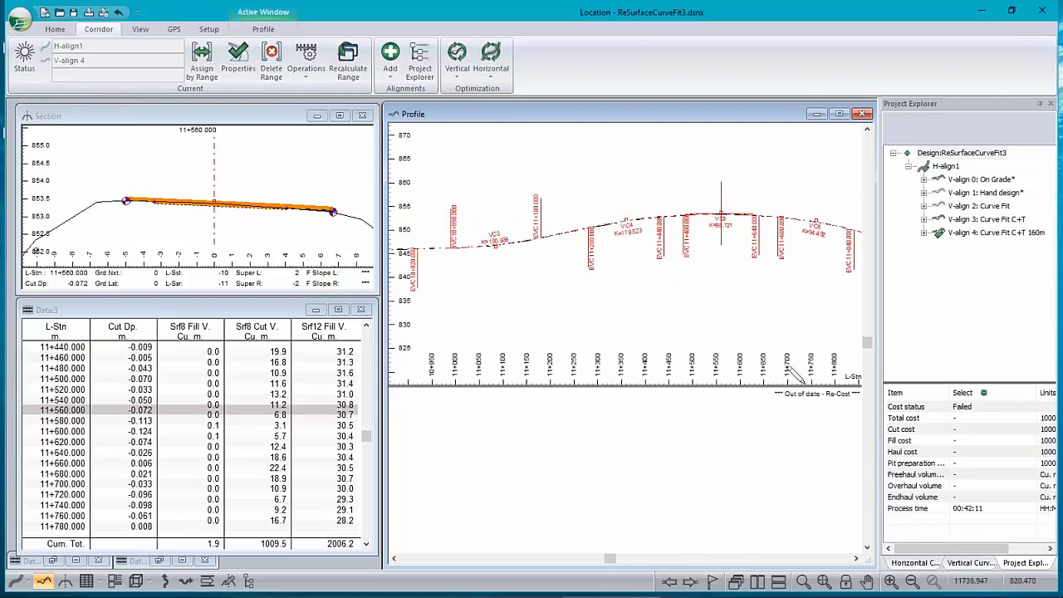